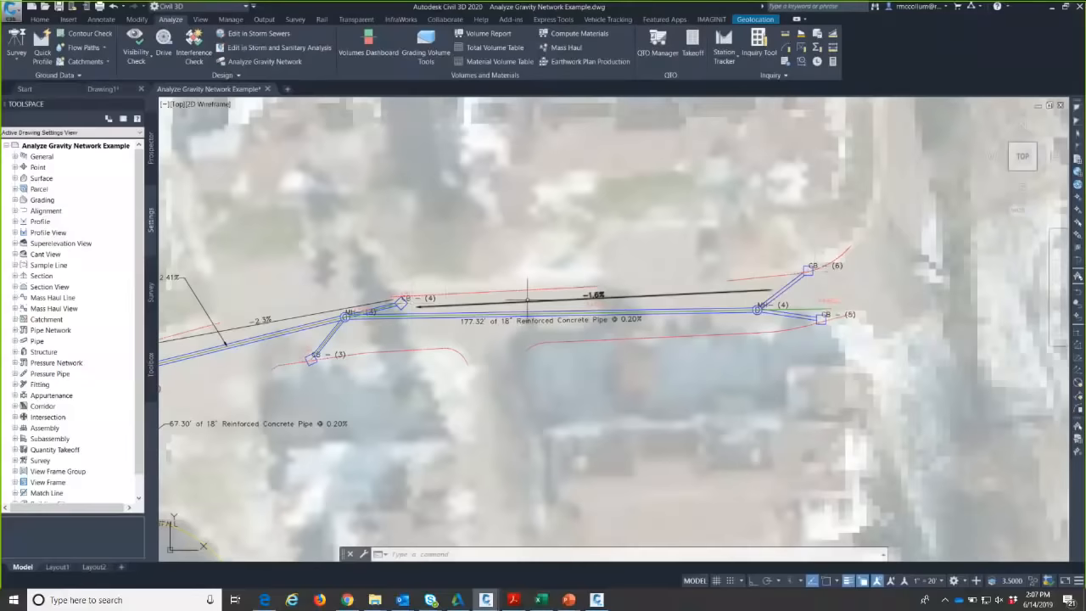
- Pan across the storm network toward its east end around MH (4), CB (5) and CB (6)
middle_click_drag(565, 294, 620, 290)
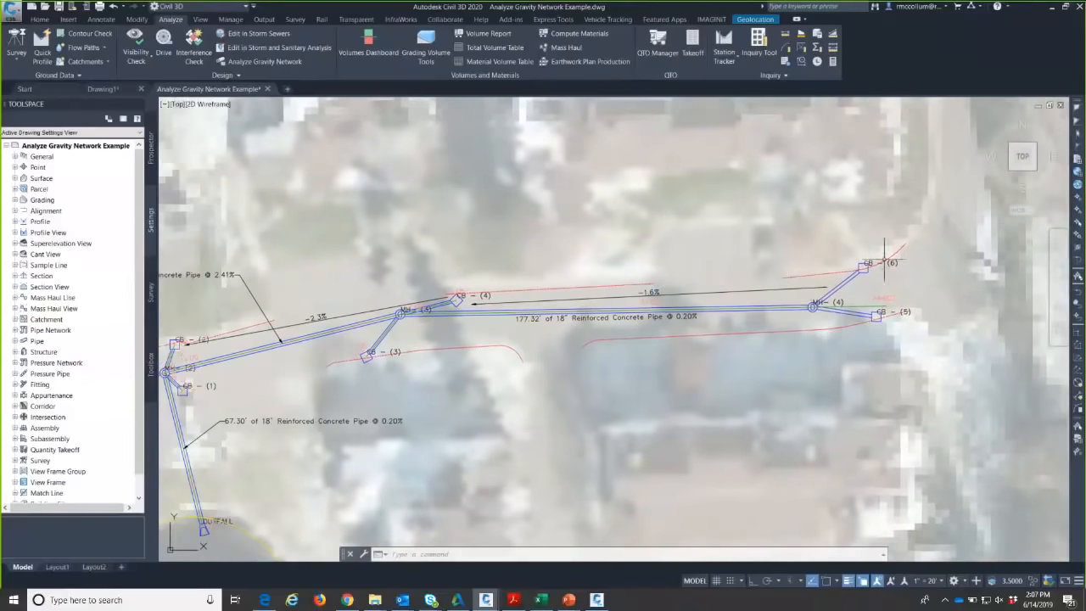
scroll(863, 267, "up", 2)
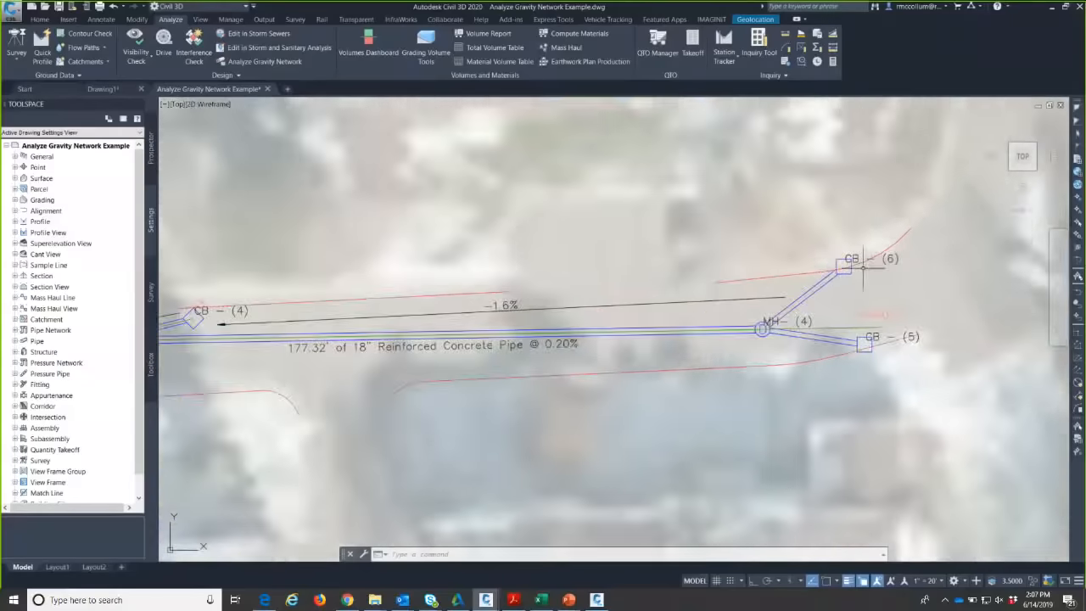
scroll(864, 267, "down", 2)
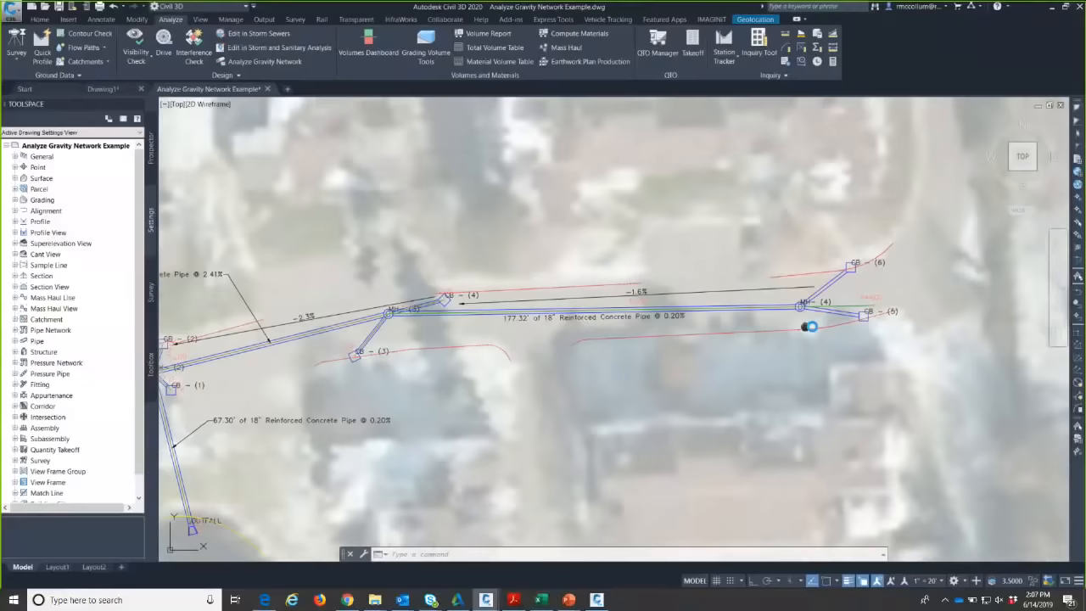
middle_click_drag(809, 325, 917, 329)
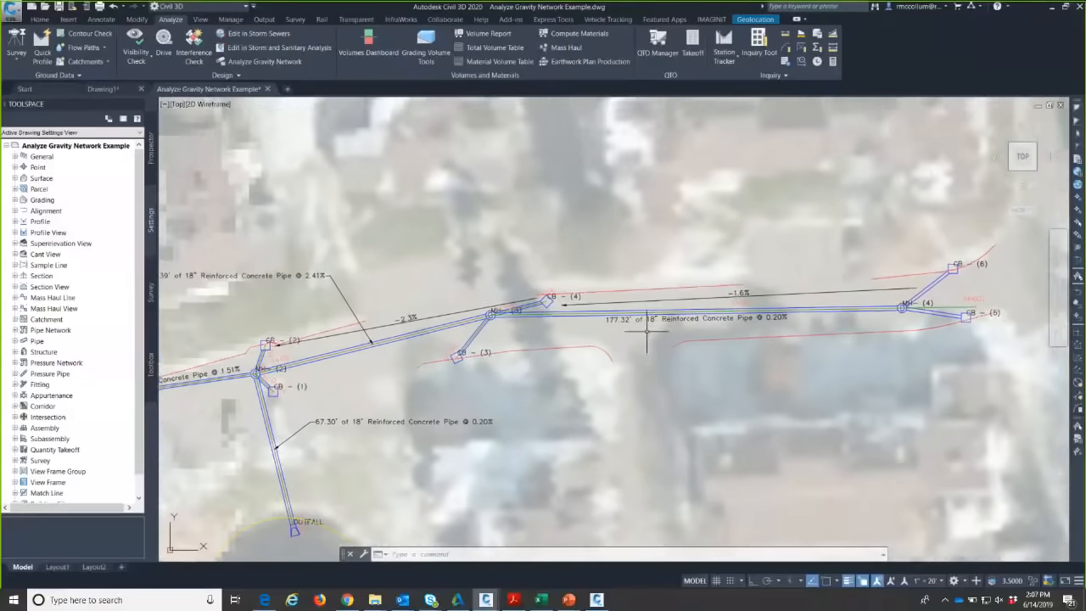
middle_click_drag(592, 345, 642, 328)
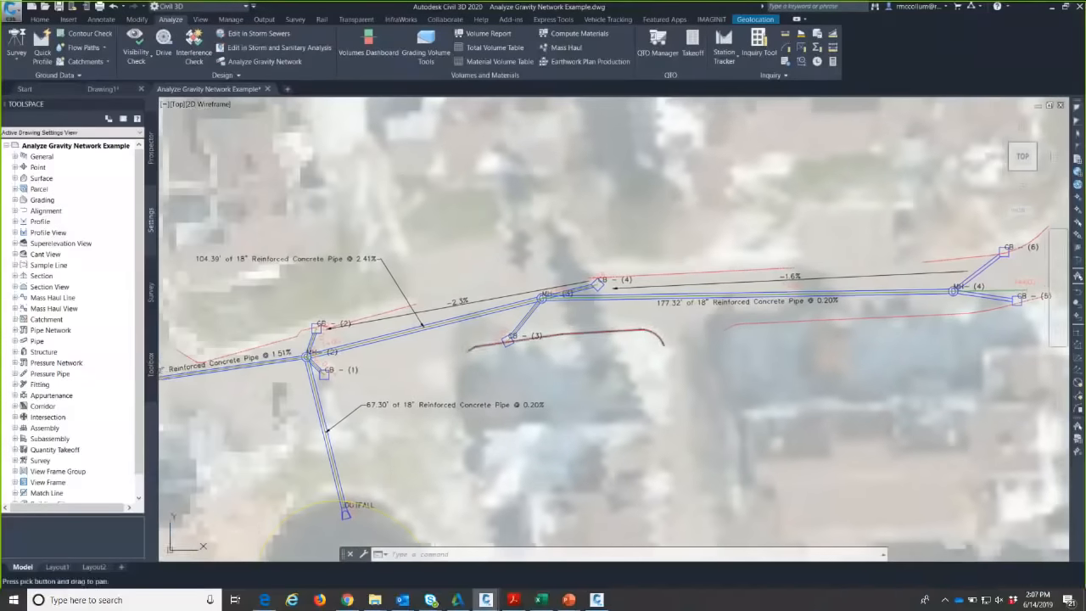
middle_click_drag(918, 311, 725, 347)
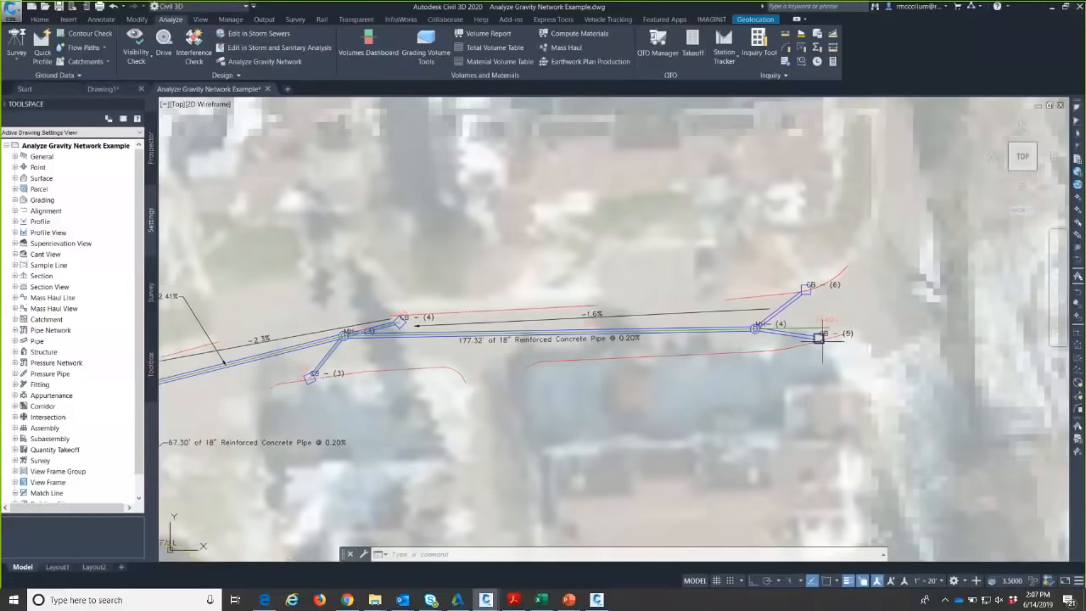
- Check the outfall end, then return east and select catch basin CB (6)
middle_click_drag(333, 384, 556, 349)
middle_click_drag(761, 346, 619, 368)
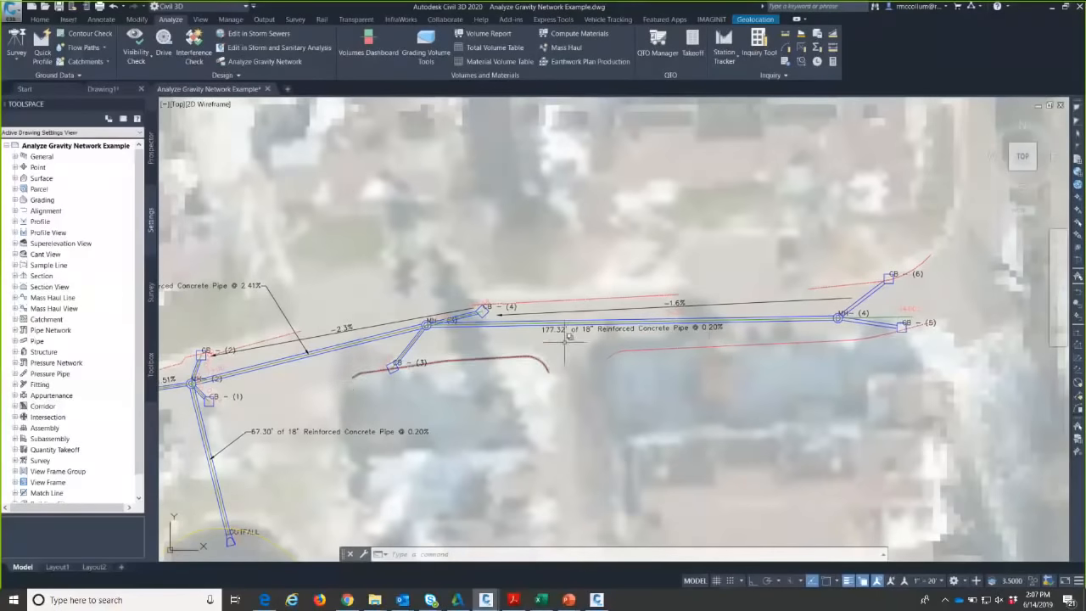
middle_click_drag(567, 337, 453, 374)
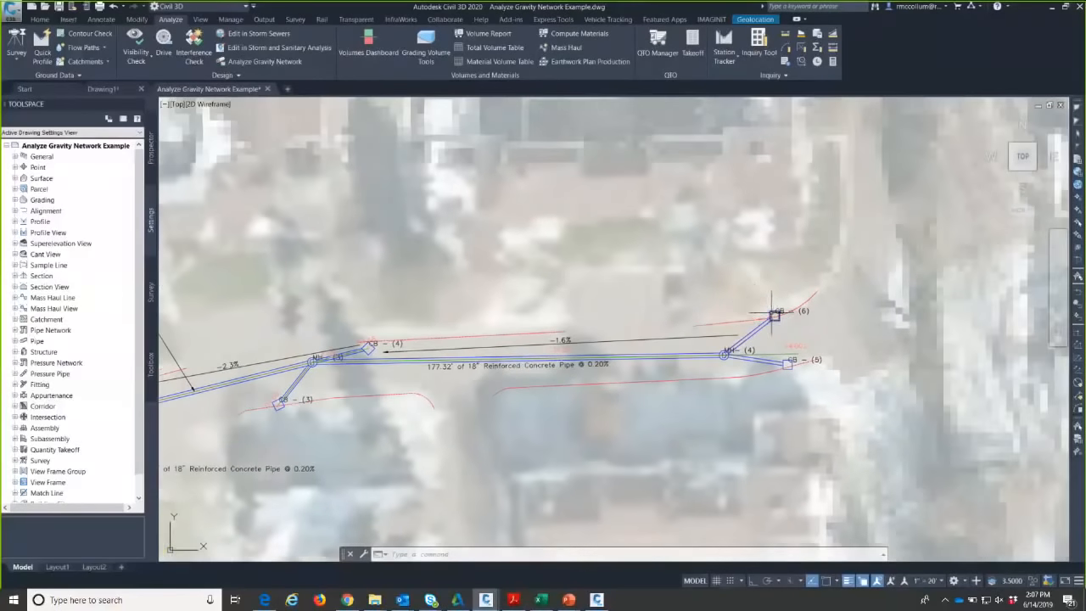
left_click(774, 314)
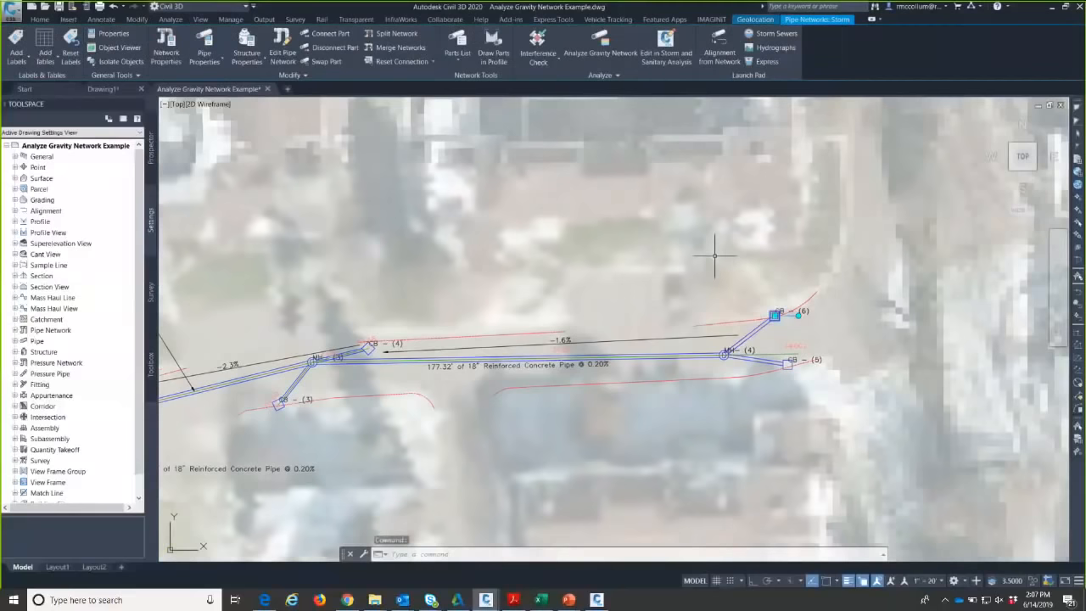
left_click(244, 39)
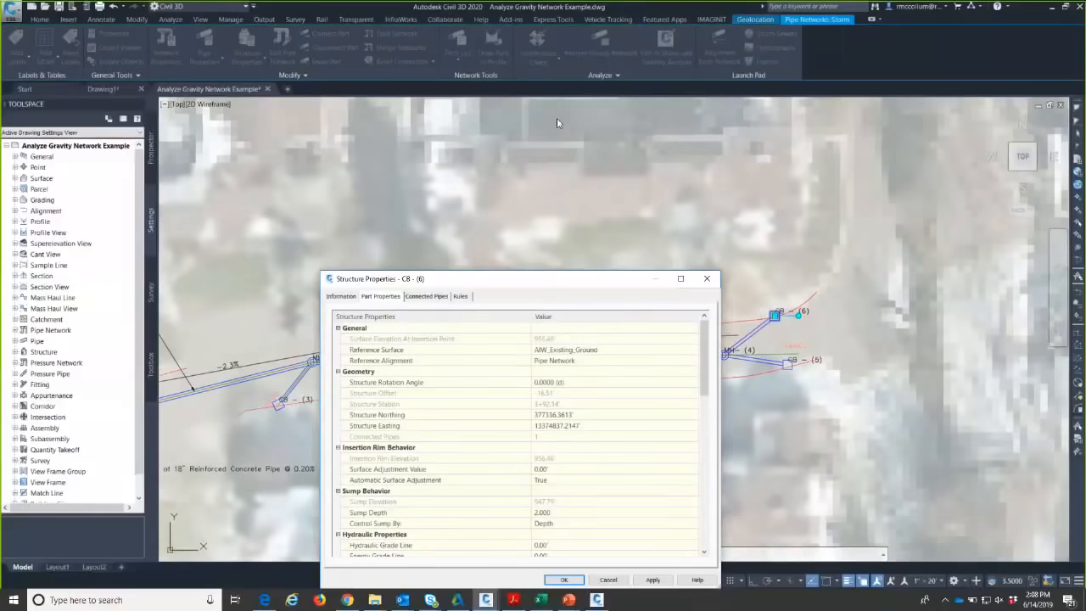
left_click_drag(561, 285, 556, 118)
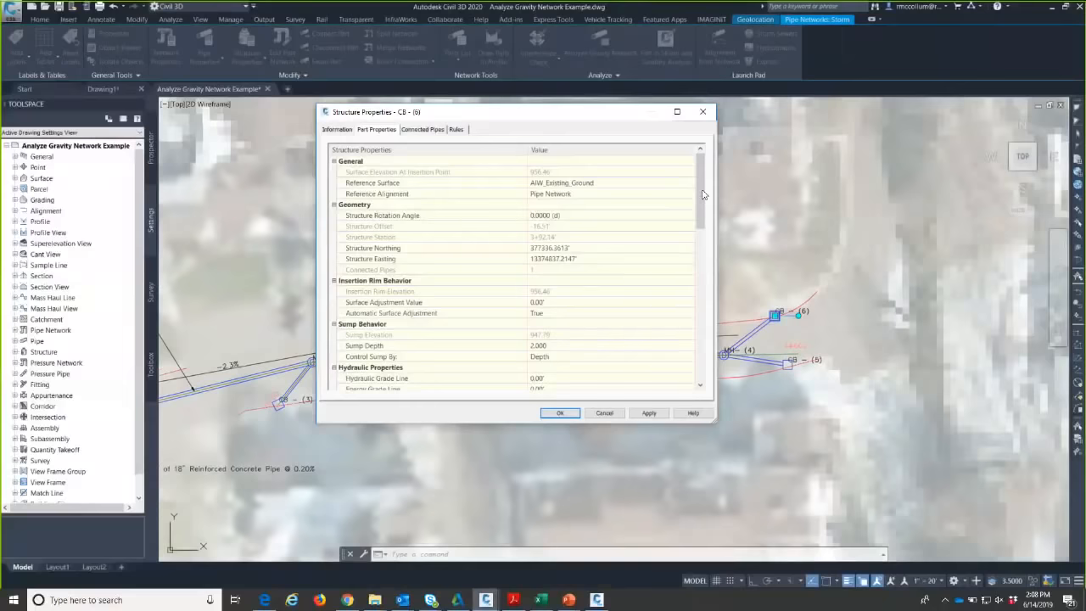
left_click_drag(702, 198, 676, 248)
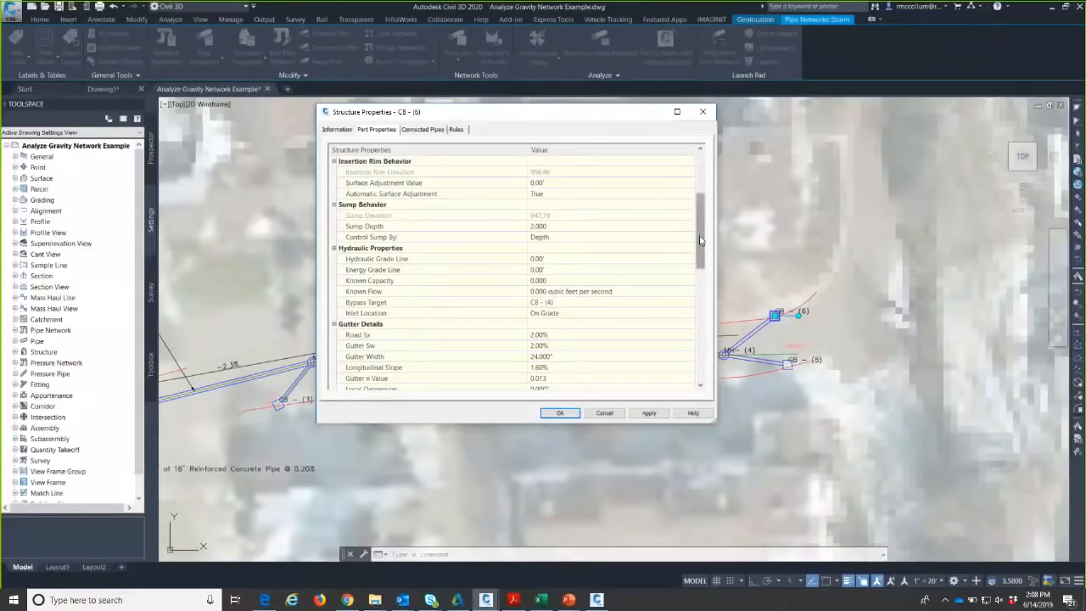
scroll(700, 240, "down", 1)
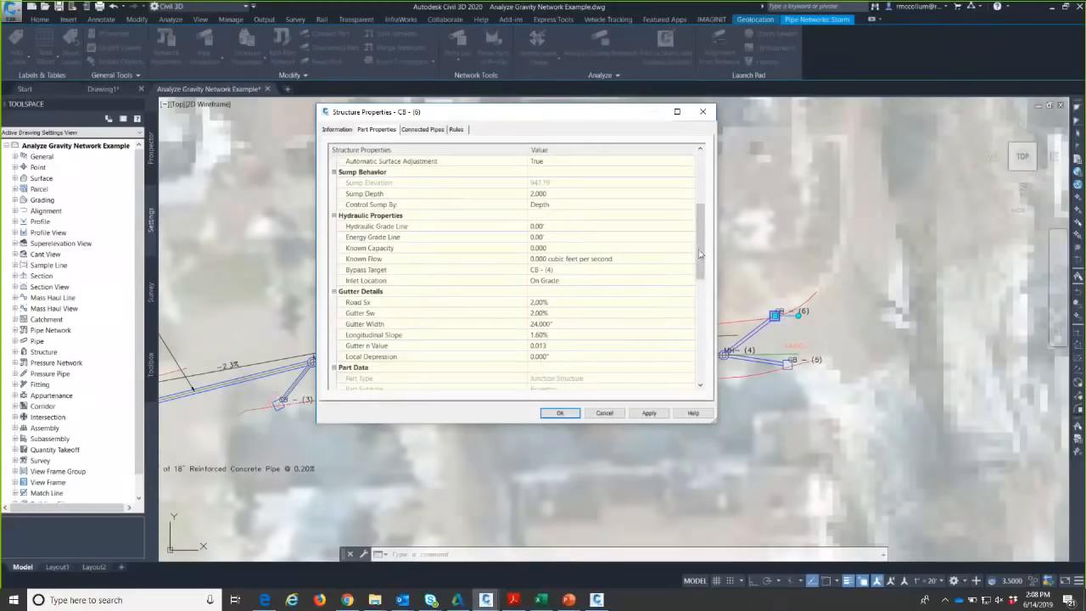
left_click_drag(700, 246, 699, 261)
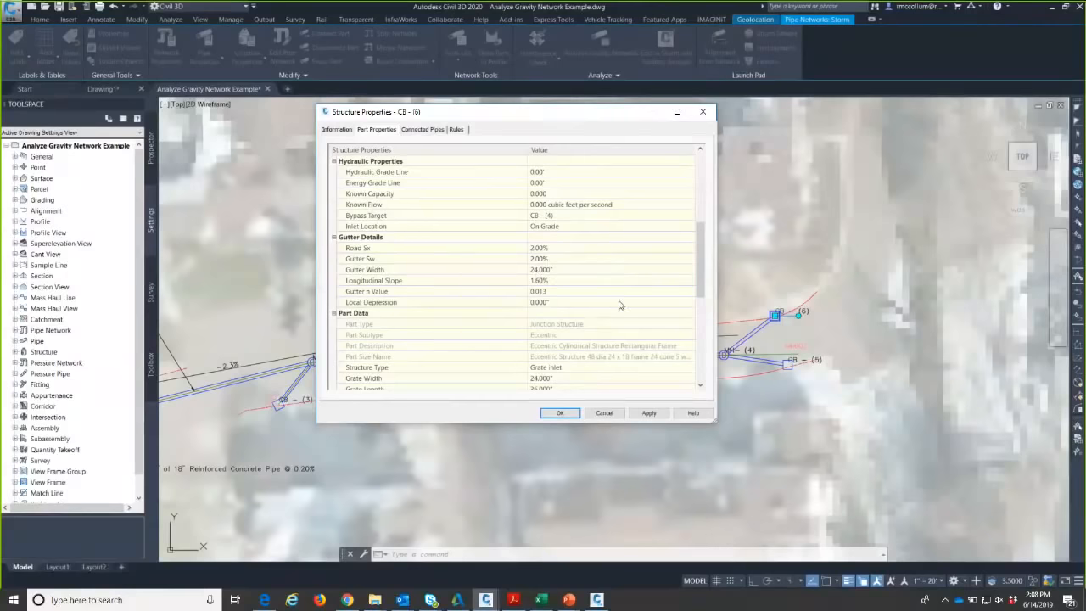
left_click_drag(694, 272, 694, 303)
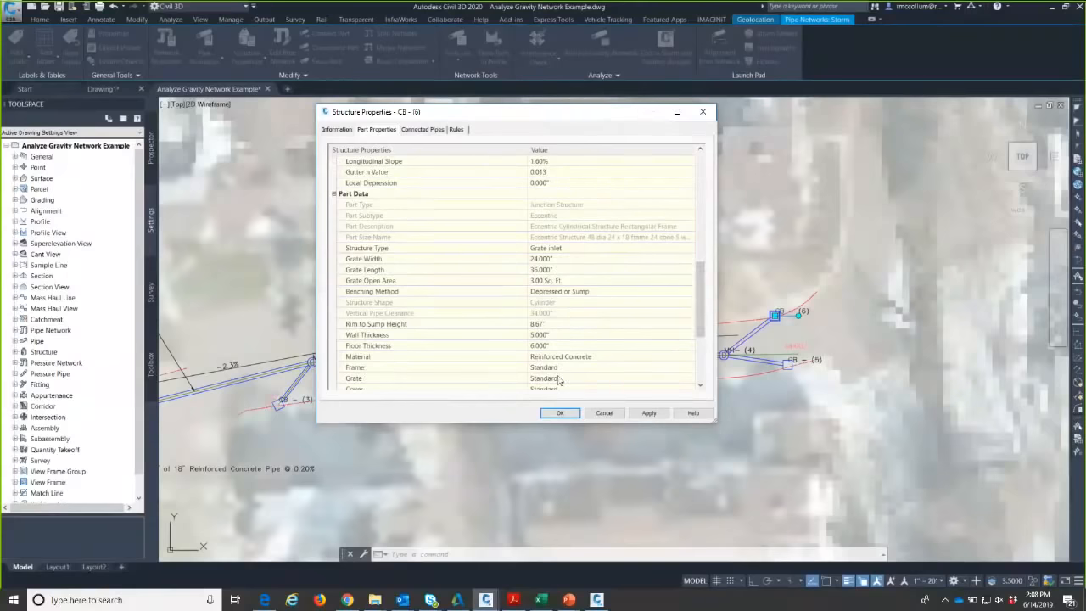
left_click_drag(698, 280, 694, 288)
scroll(699, 285, "down", 3)
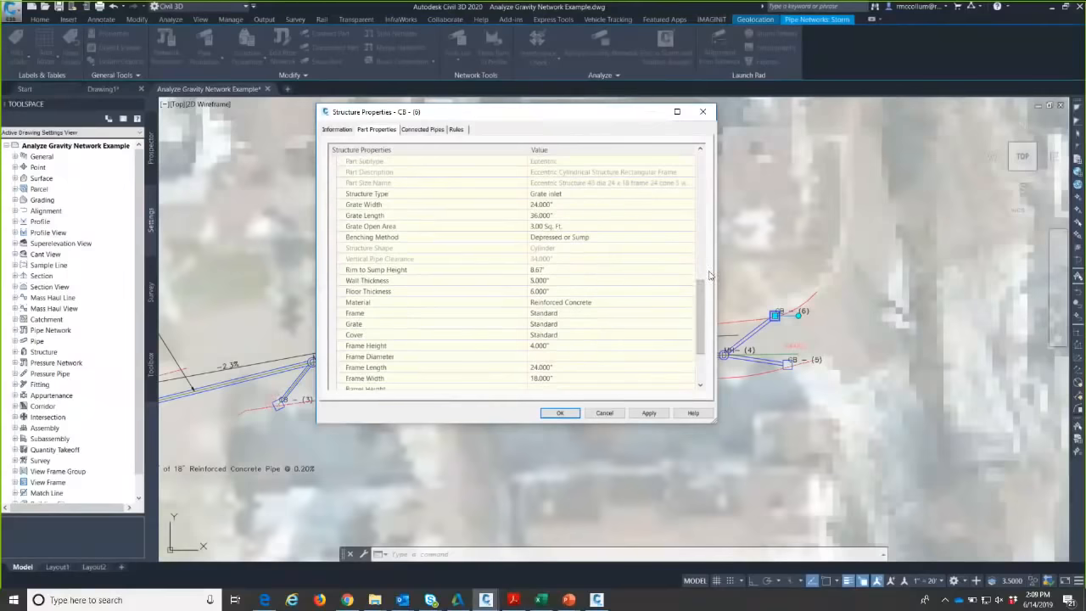
scroll(454, 207, "up", 4)
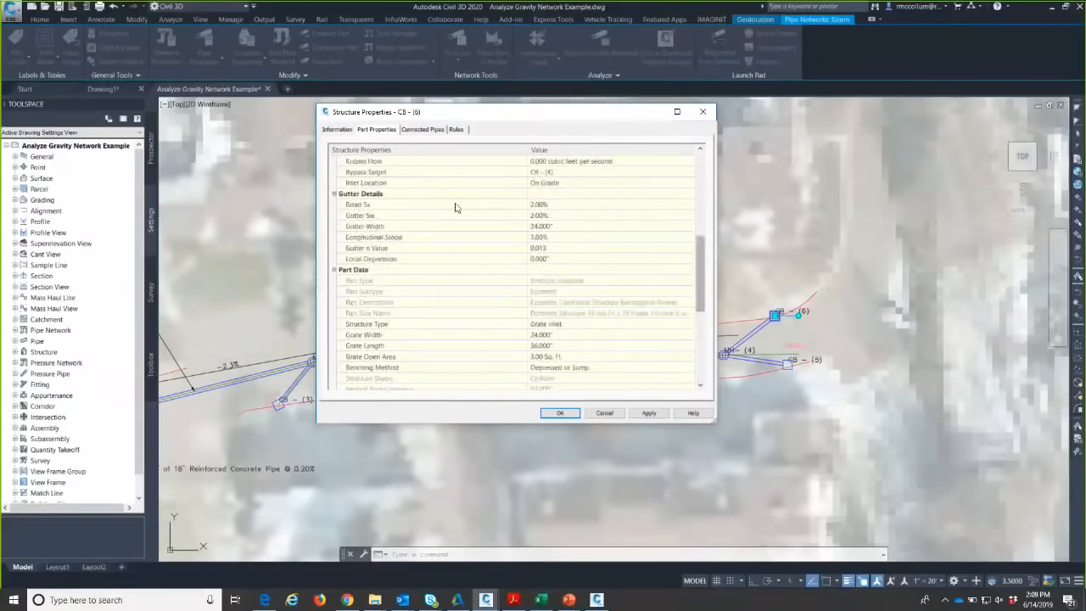
left_click_drag(697, 284, 696, 245)
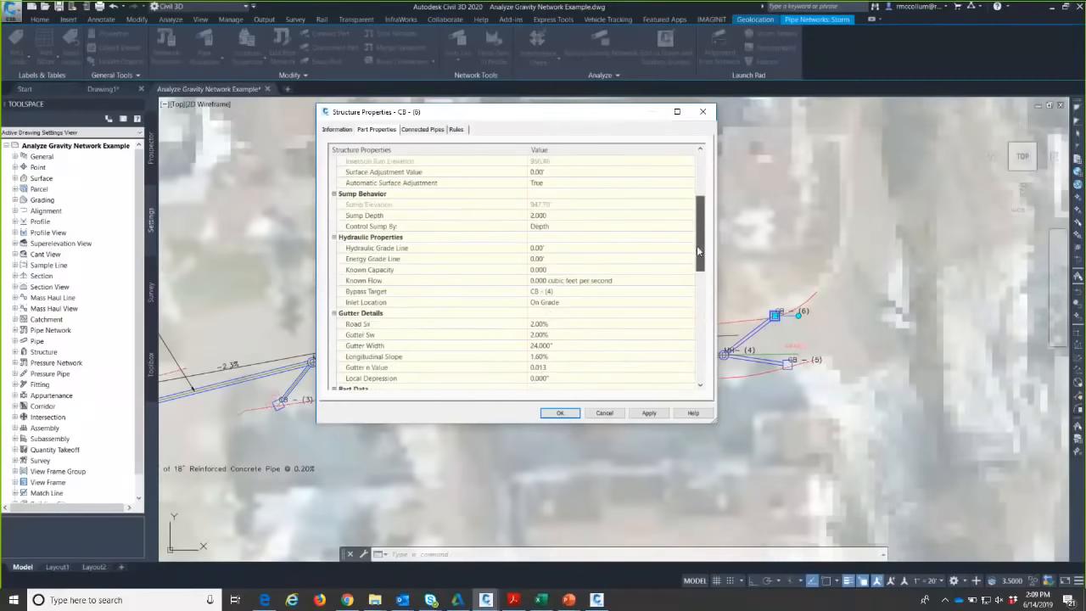
left_click(647, 413)
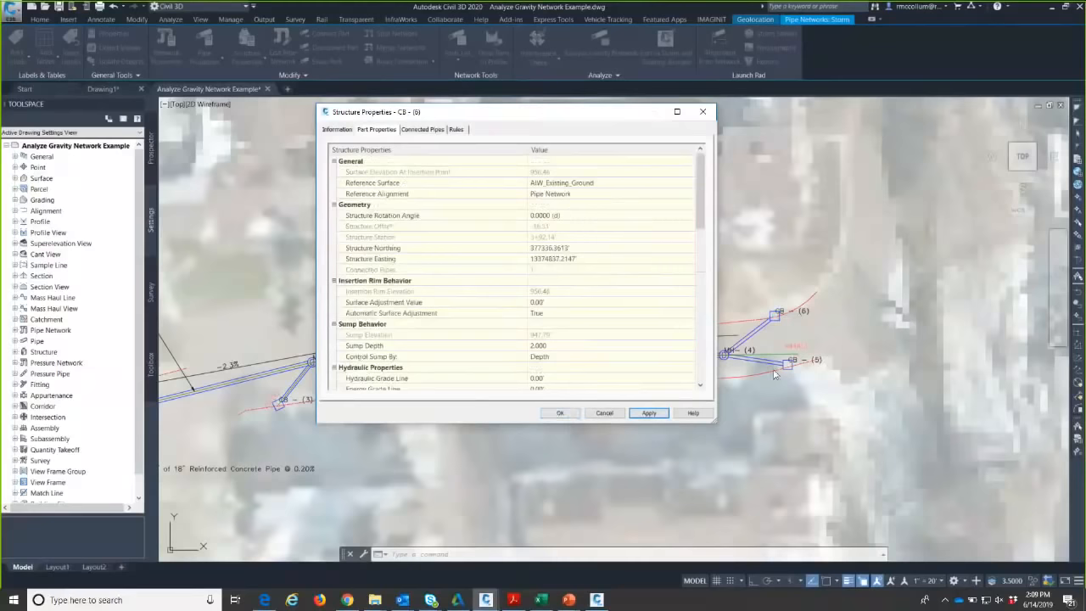
left_click_drag(564, 112, 449, 176)
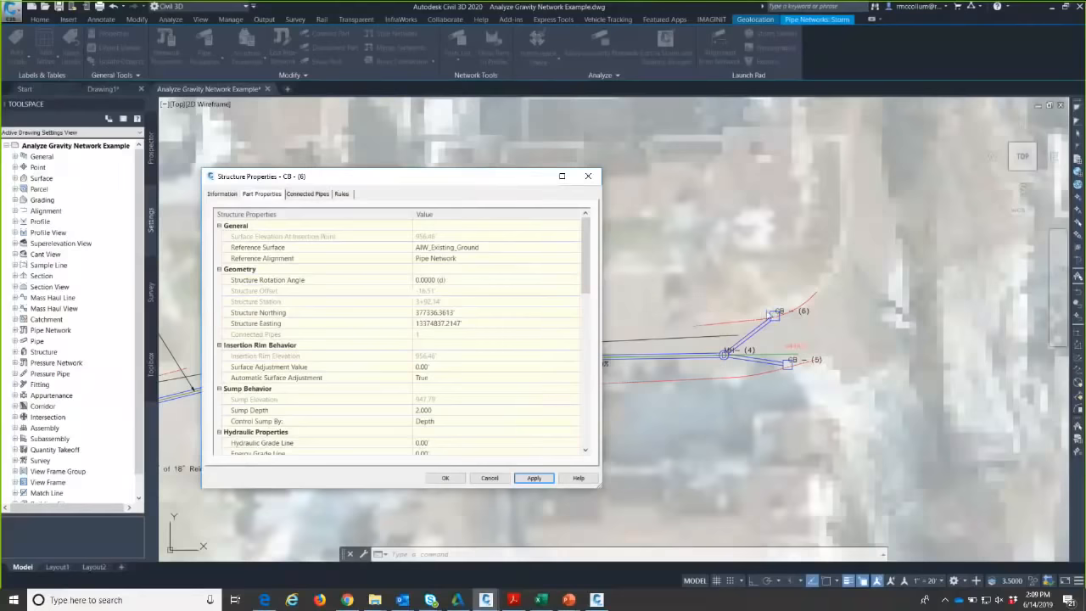
left_click_drag(504, 175, 698, 126)
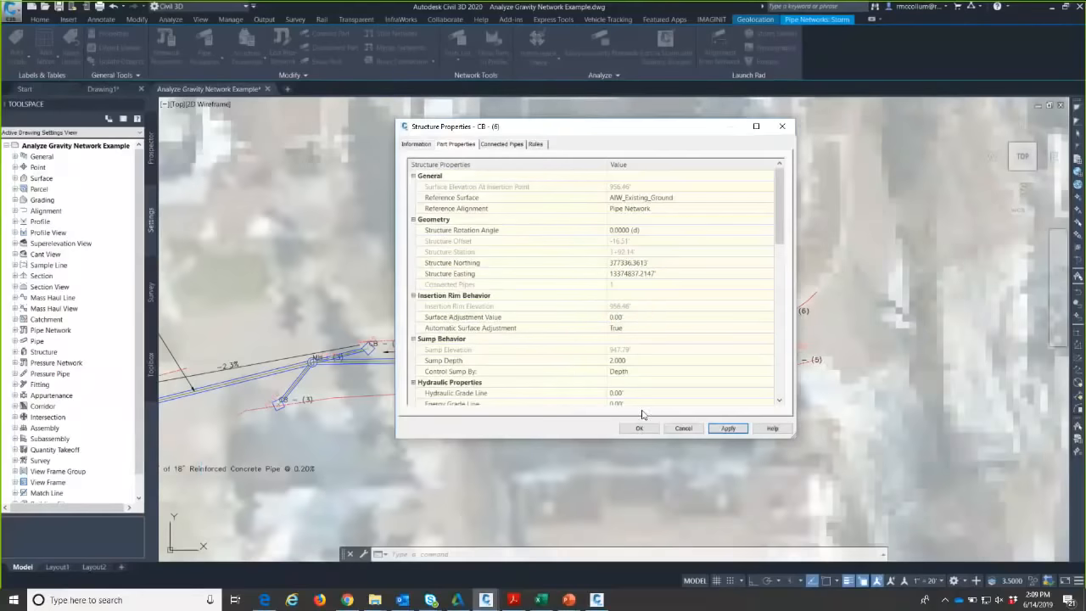
left_click(639, 429)
- Center the network and launch Analyze Gravity Network for Storm from the Analyze tab, cancelling the stray selection
scroll(650, 285, "down", 2)
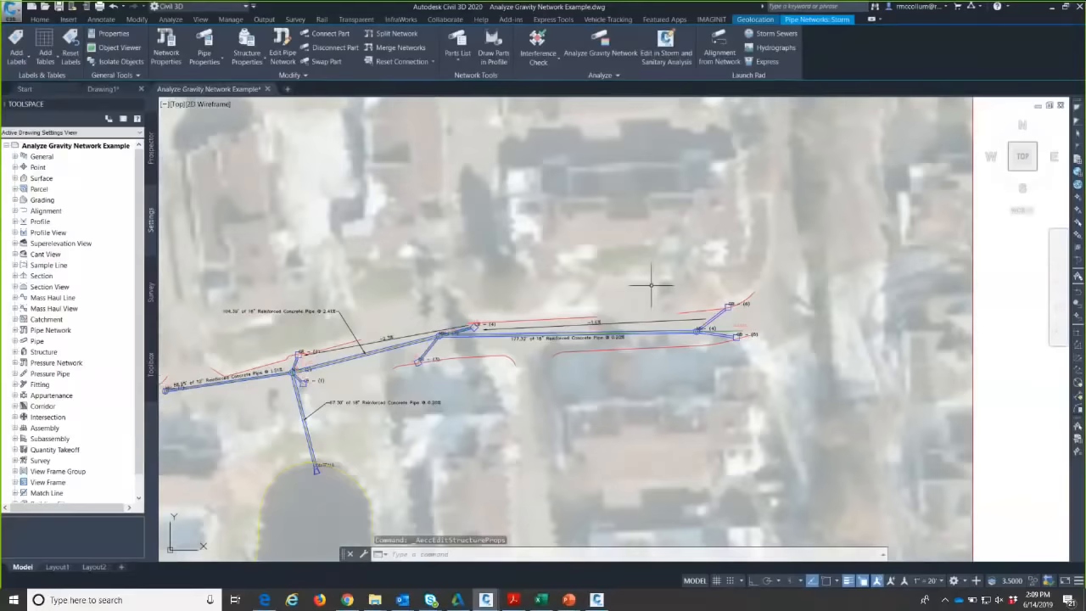
middle_click_drag(652, 285, 743, 262)
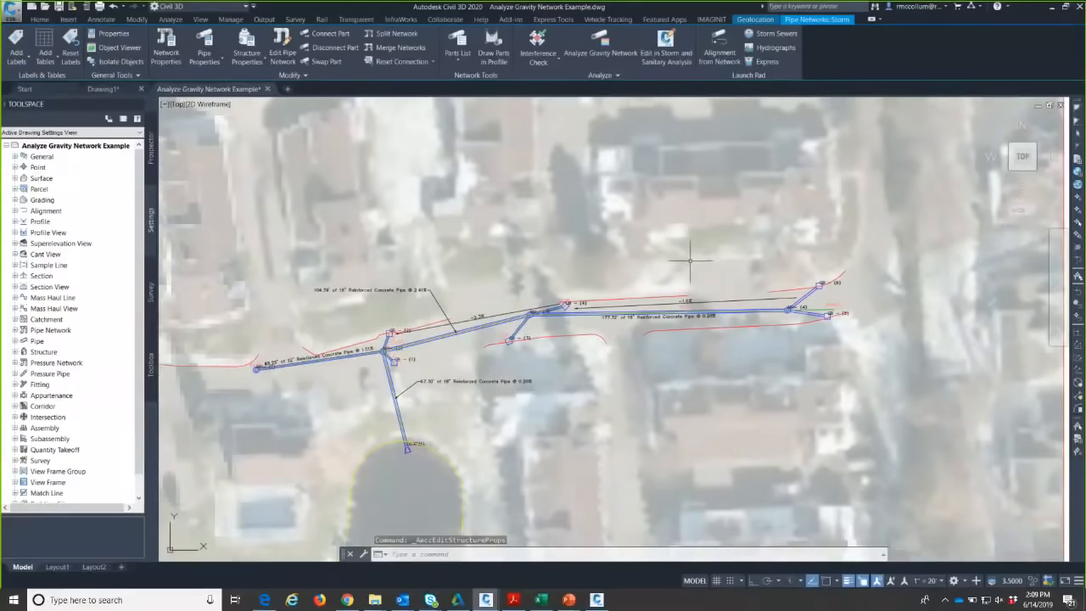
left_click(39, 19)
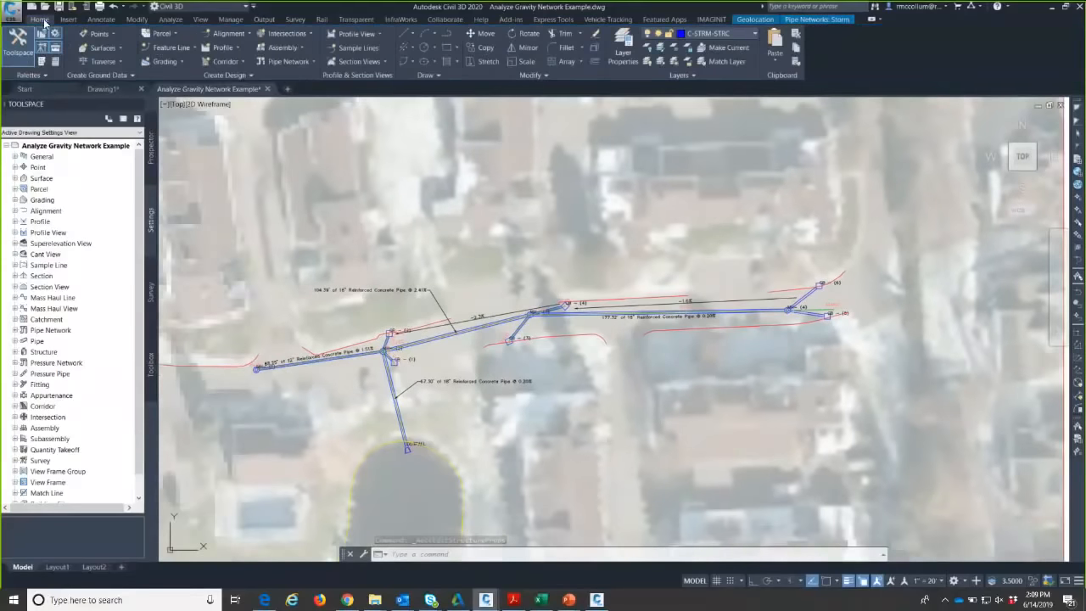
left_click(170, 19)
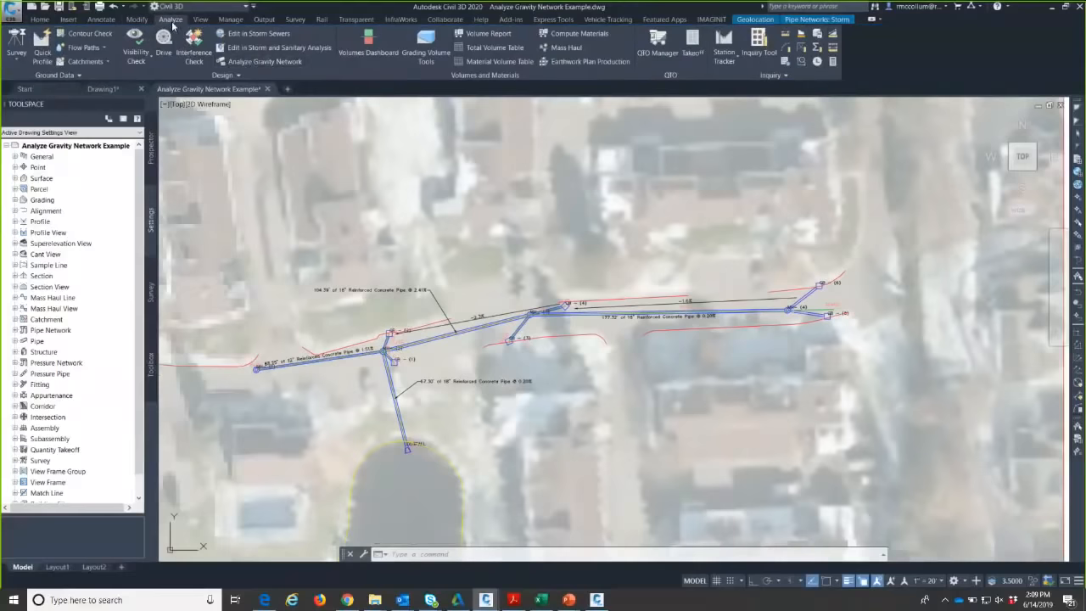
left_click(250, 64)
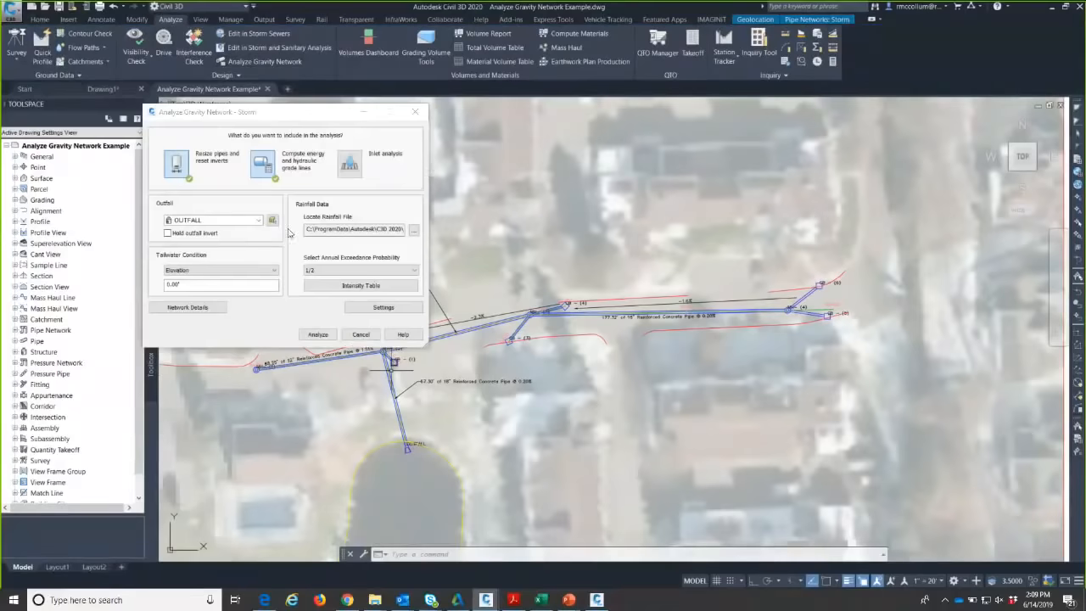
left_click_drag(379, 113, 441, 161)
left_click(645, 258)
mouse_move(601, 257)
middle_mouse_down()
mouse_move(717, 214)
mouse_move(722, 248)
mouse_move(640, 183)
mouse_move(625, 228)
middle_mouse_up()
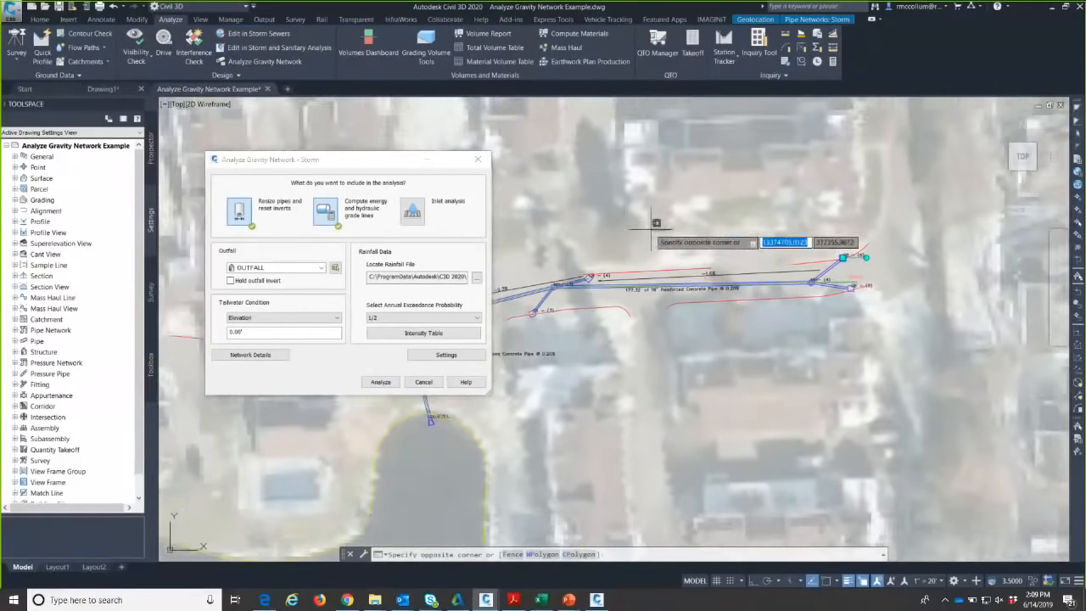
key("Escape")
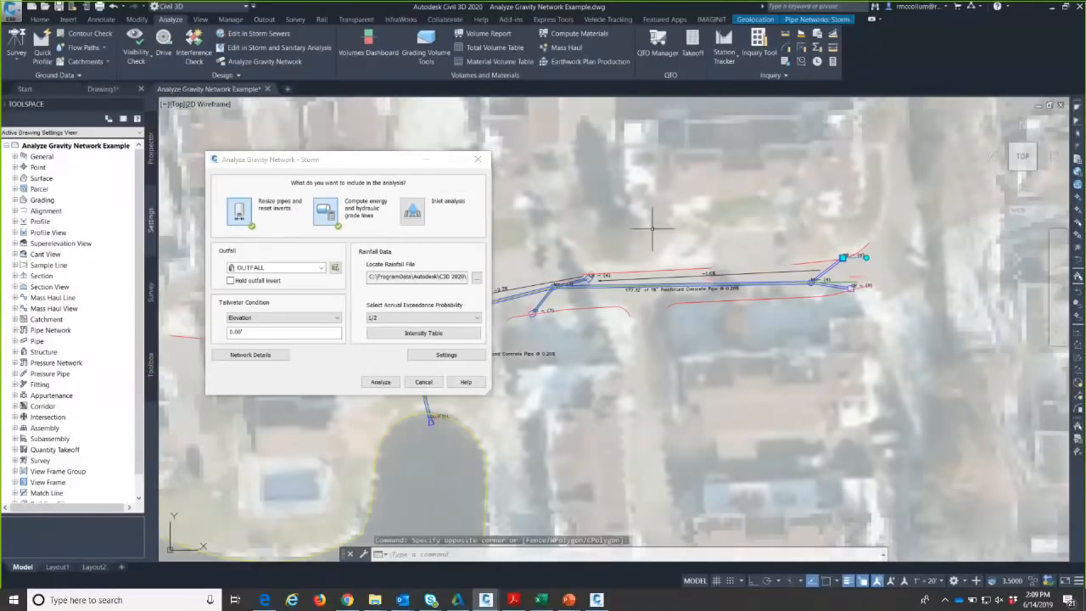
- Show Network Details filtered to Structure data only
left_click(246, 356)
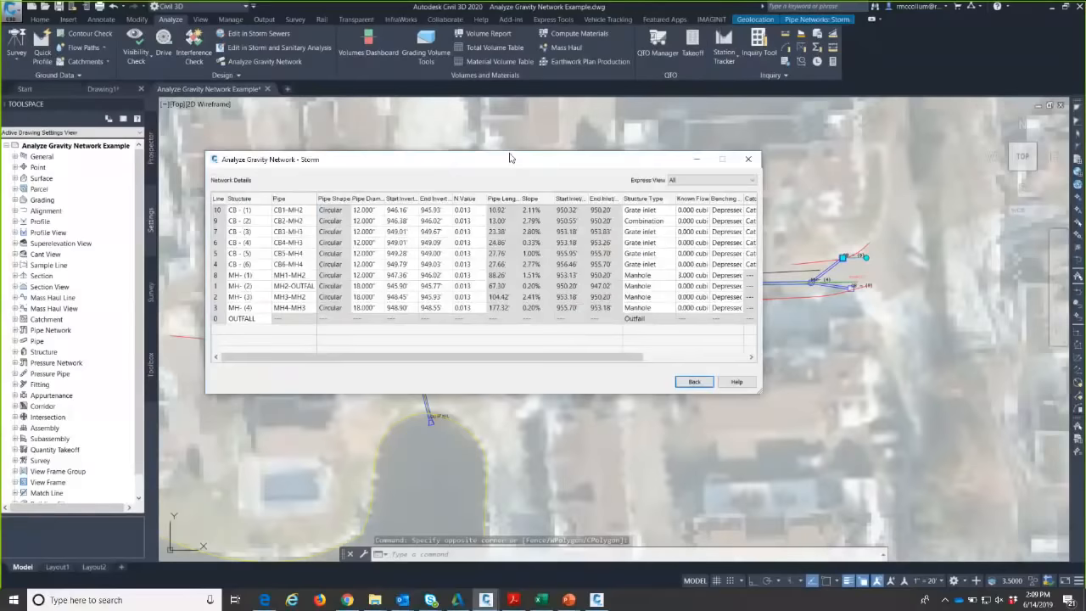
left_click_drag(509, 158, 497, 150)
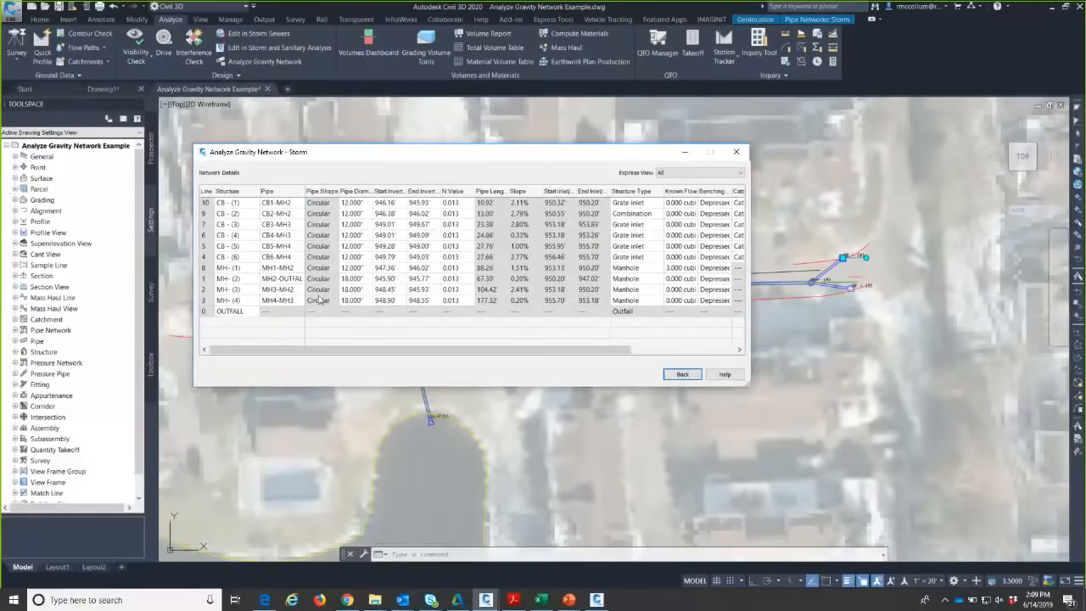
left_click(689, 175)
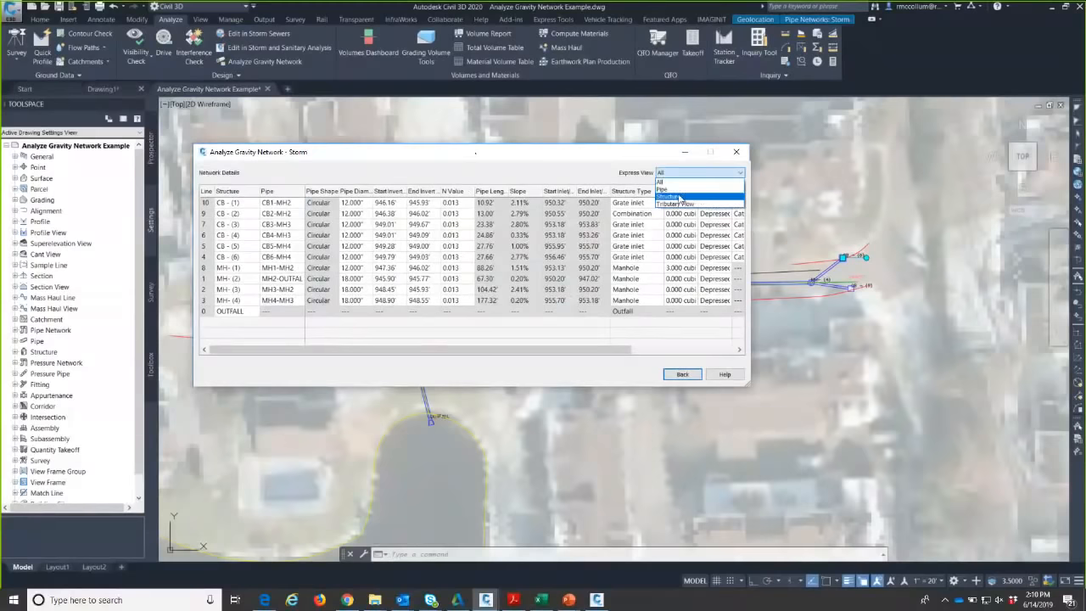
left_click(678, 199)
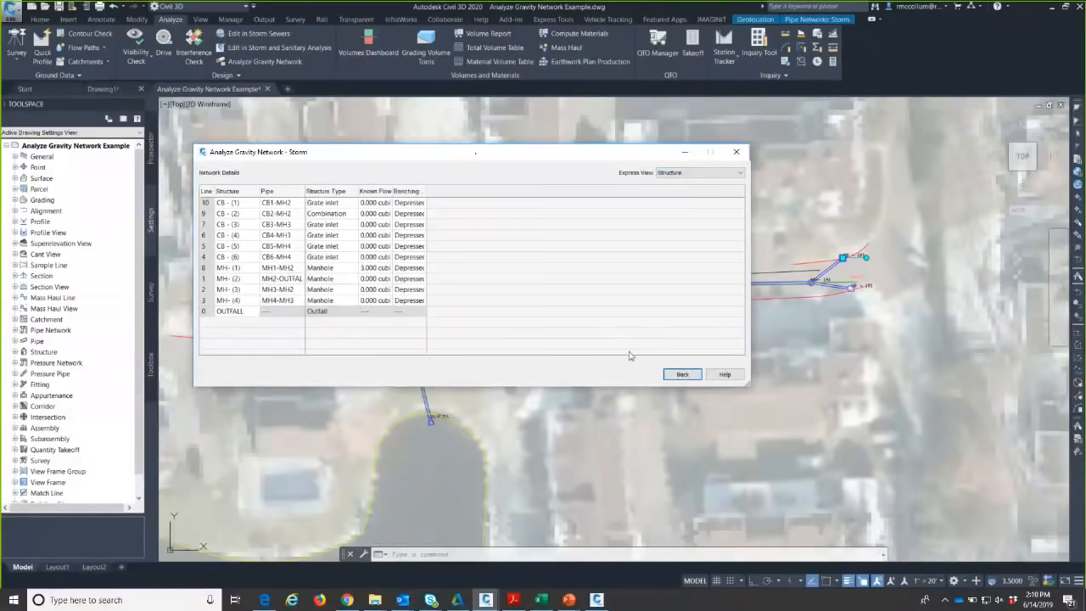
left_click_drag(475, 153, 606, 364)
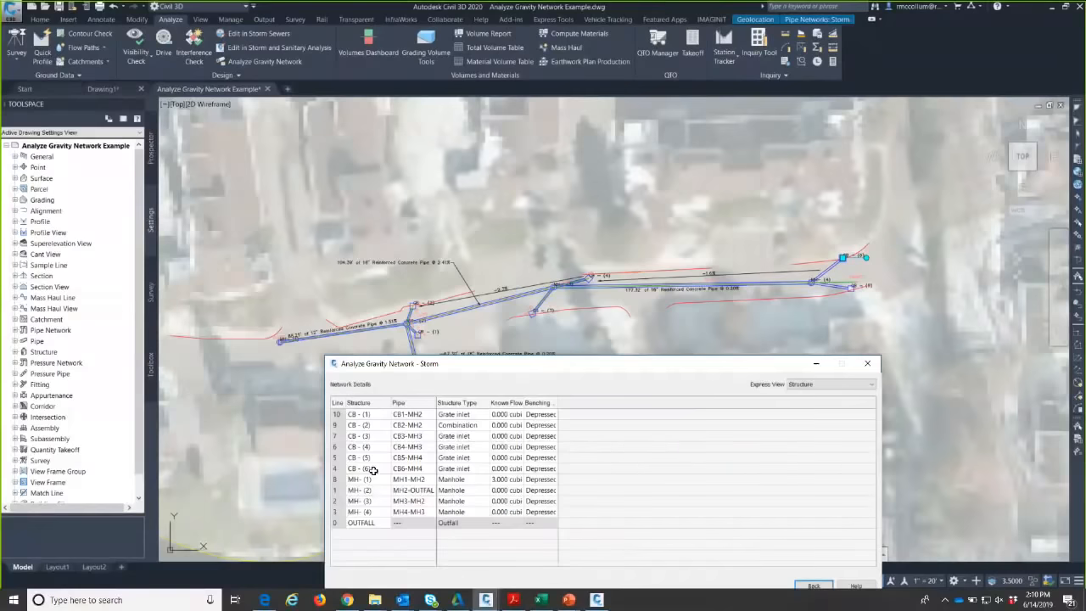
- Highlight inlets CB-(6) and CB-(5) from the details table and zoom to them
left_click(373, 470)
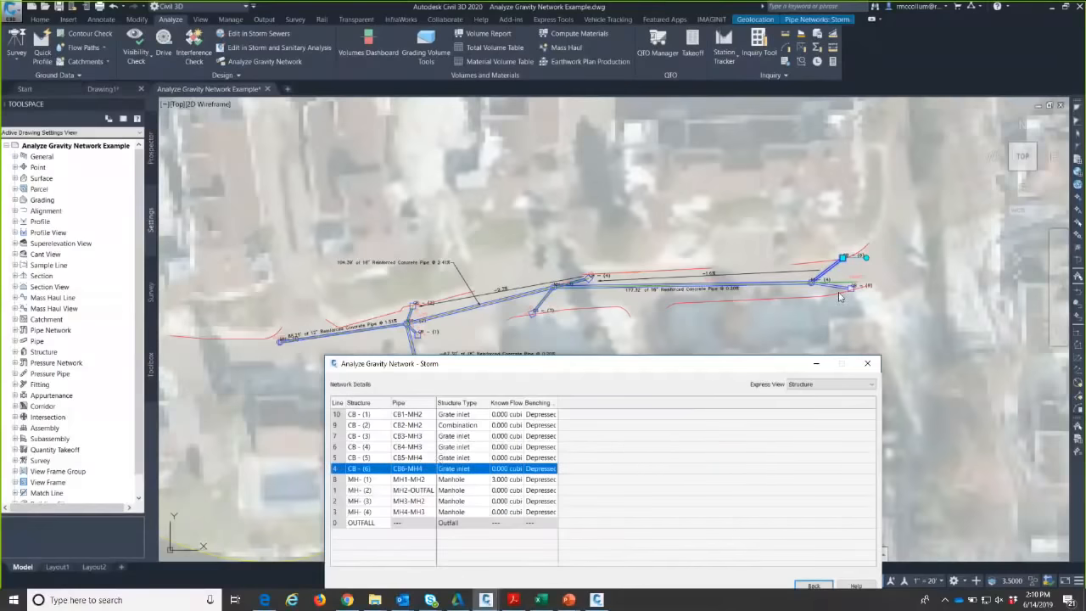
scroll(840, 296, "up", 3)
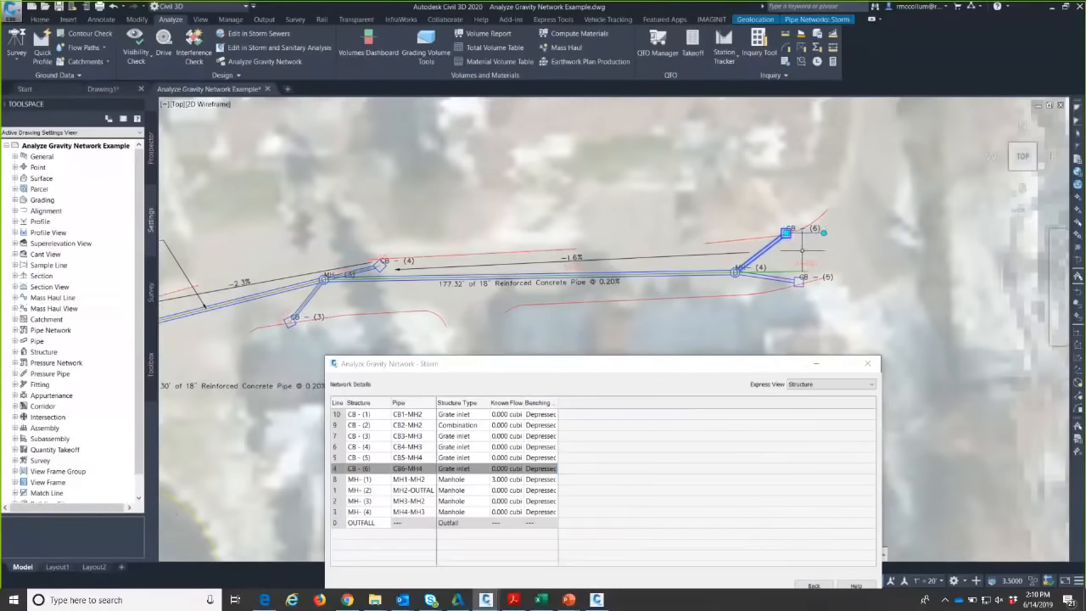
left_click(801, 248)
key("Escape")
scroll(801, 248, "up", 3)
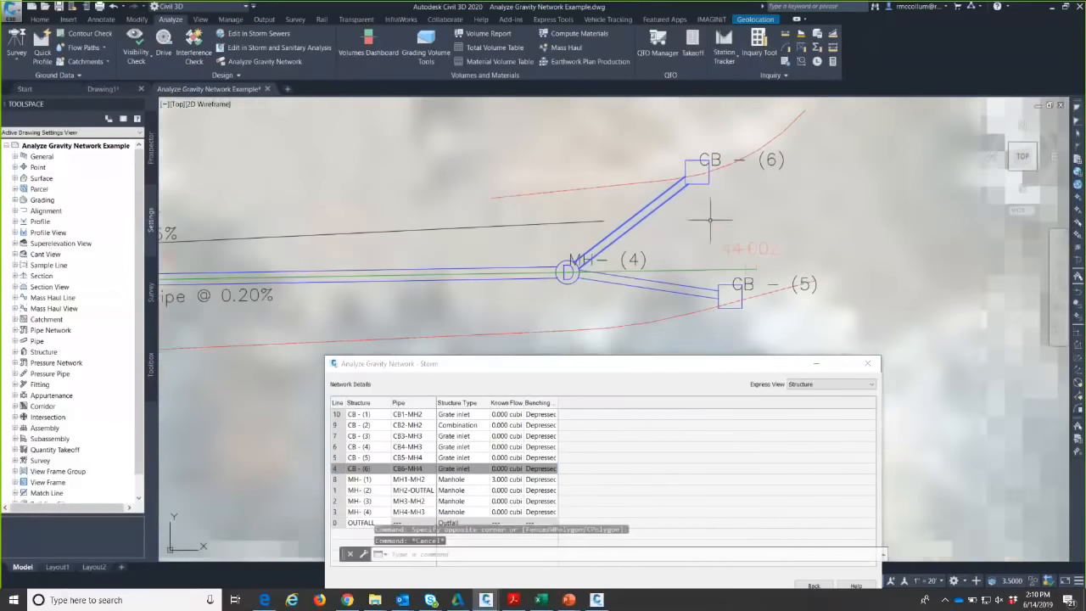
left_click(365, 458)
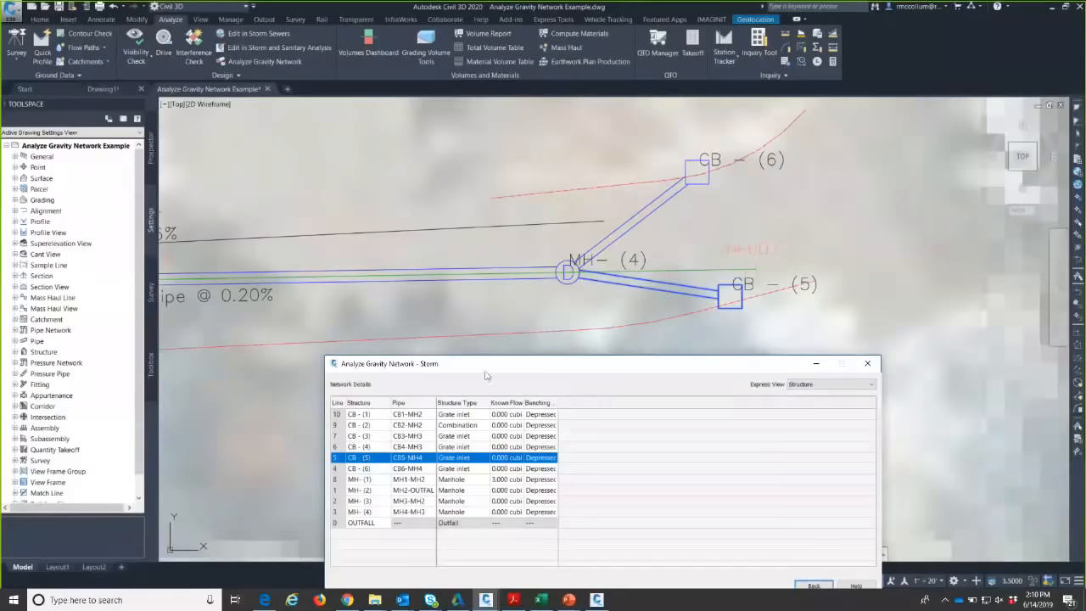
left_click_drag(489, 367, 435, 301)
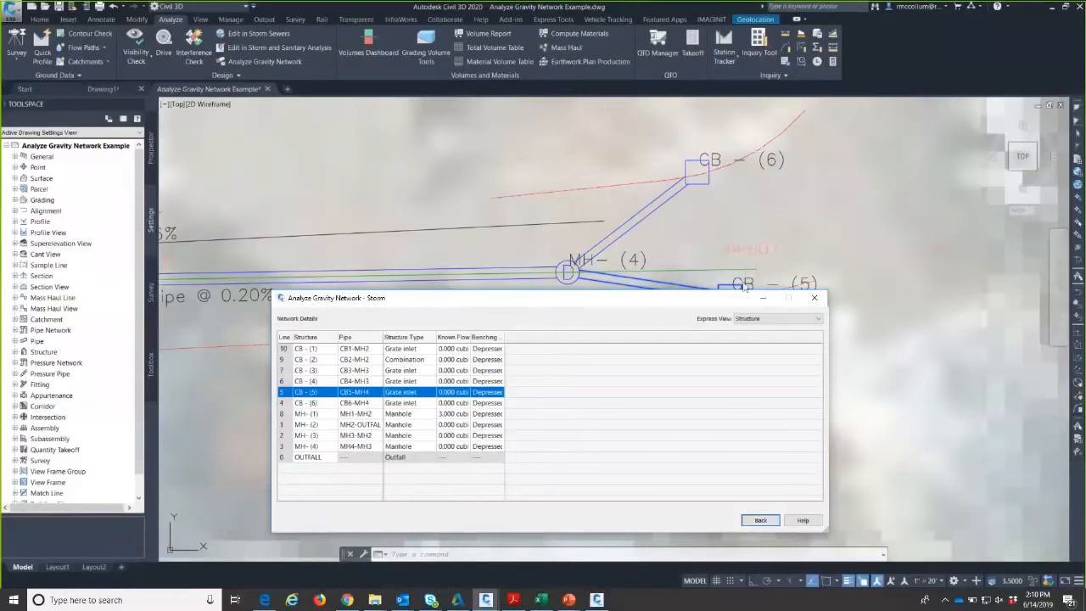
- Inspect CB-(5)'s structure properties, cancel without changes, and reopen the Network Details table
left_click(760, 519)
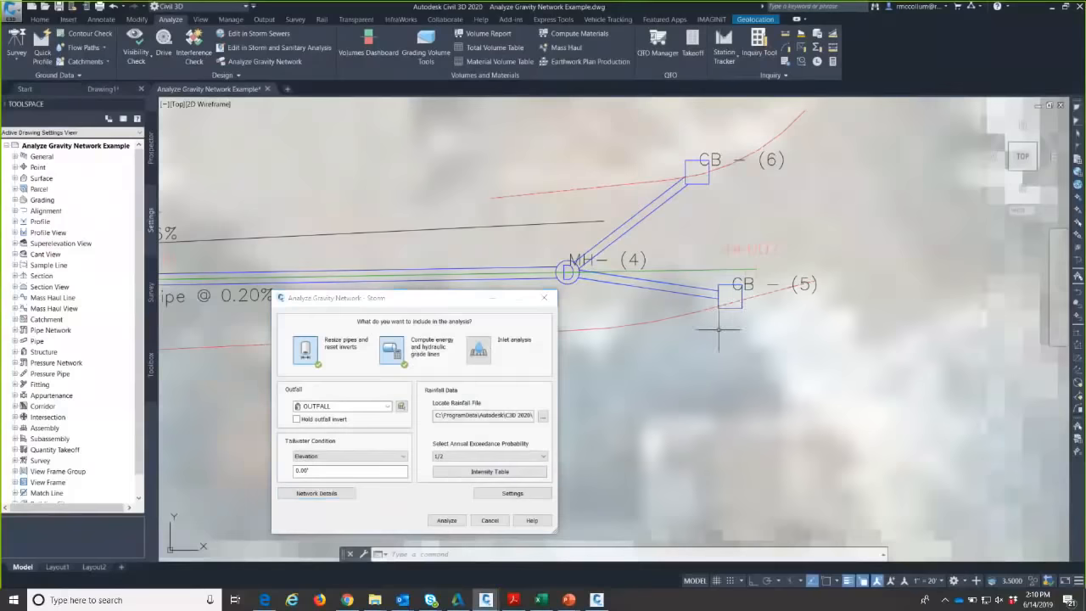
left_click(734, 296)
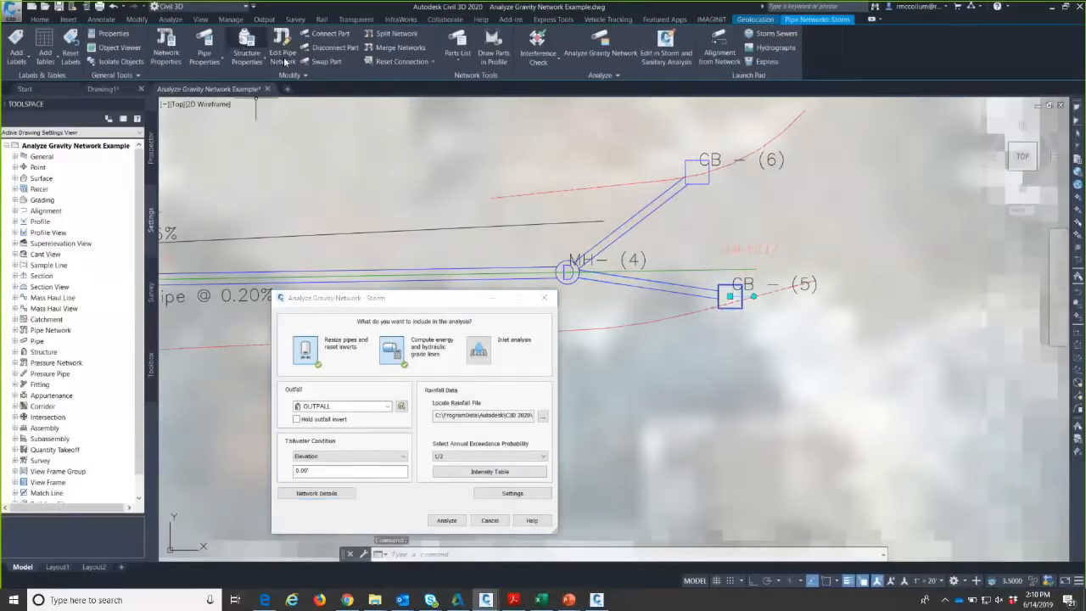
left_click(246, 51)
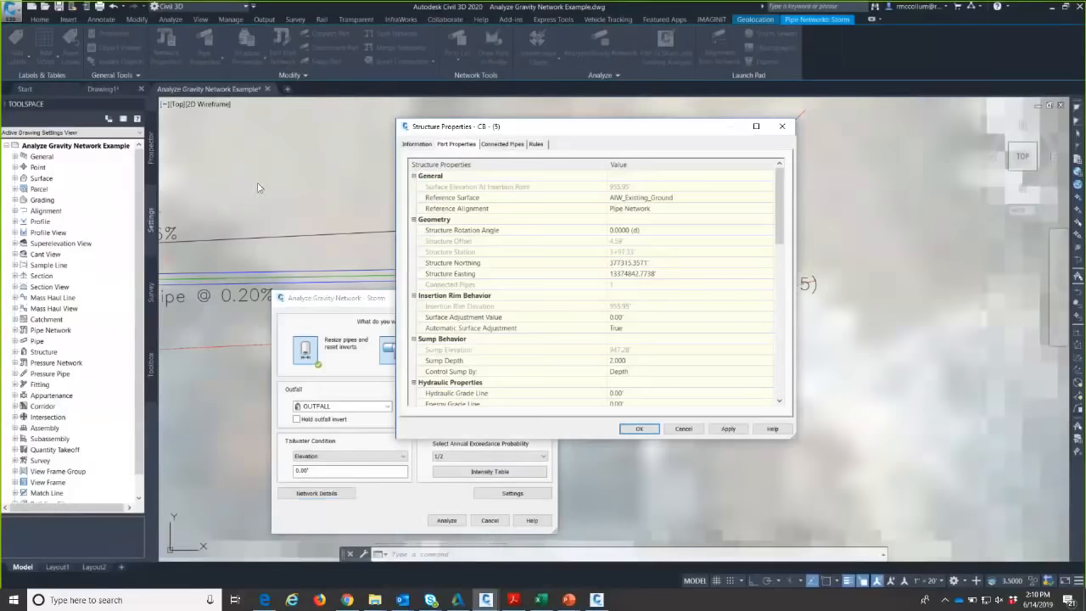
left_click(688, 429)
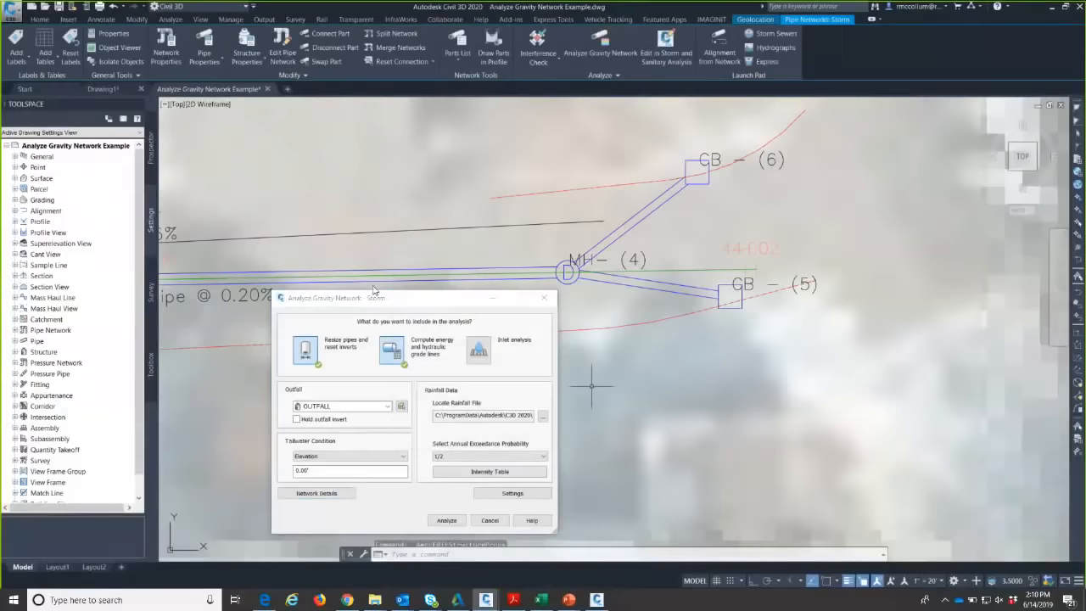
left_click_drag(373, 290, 359, 151)
left_click(303, 353)
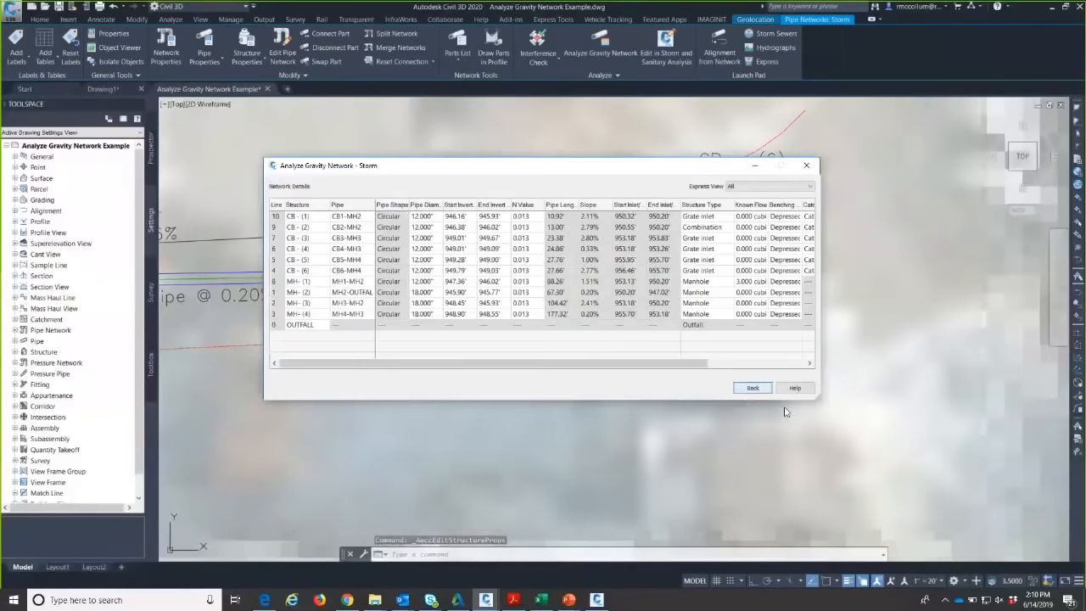
- Filter network details to Structure and pan the drawing to MH-(3) and CB-(4)
left_click(591, 310)
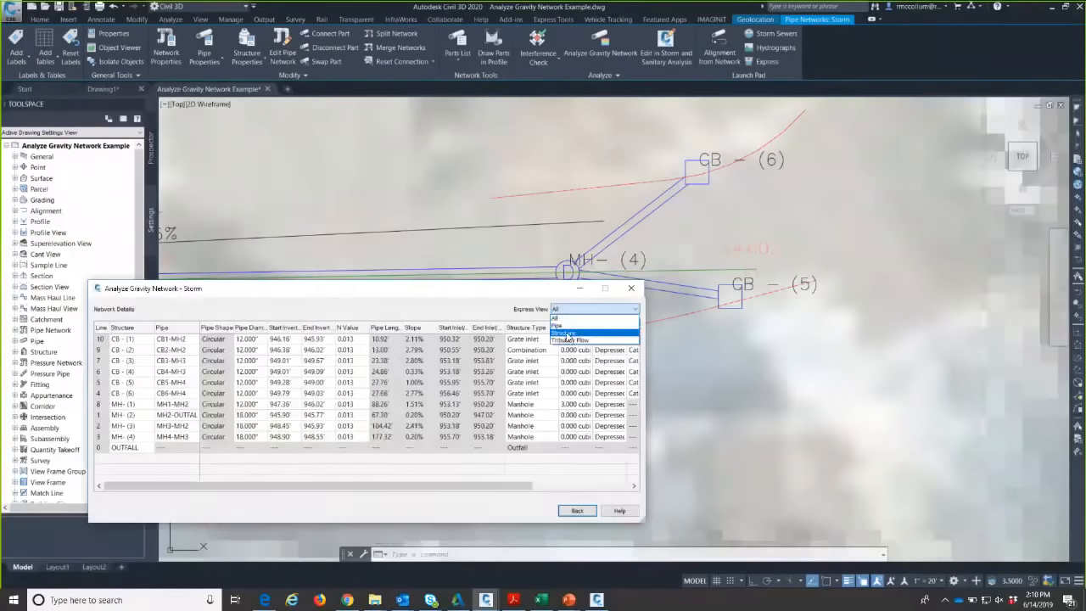
left_click(565, 333)
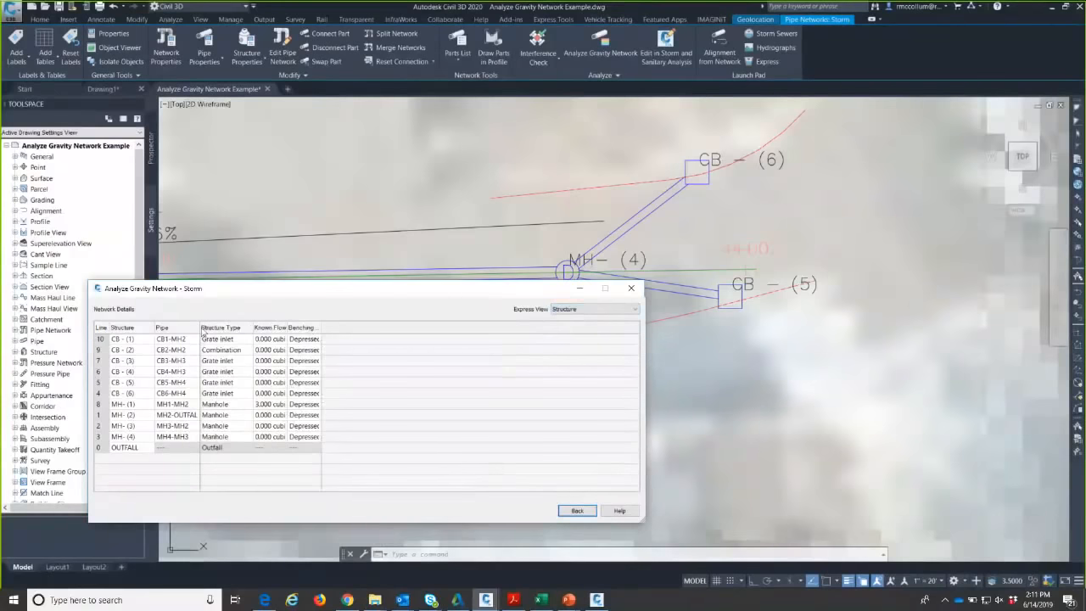
left_click(460, 191)
middle_click_drag(436, 201, 703, 102)
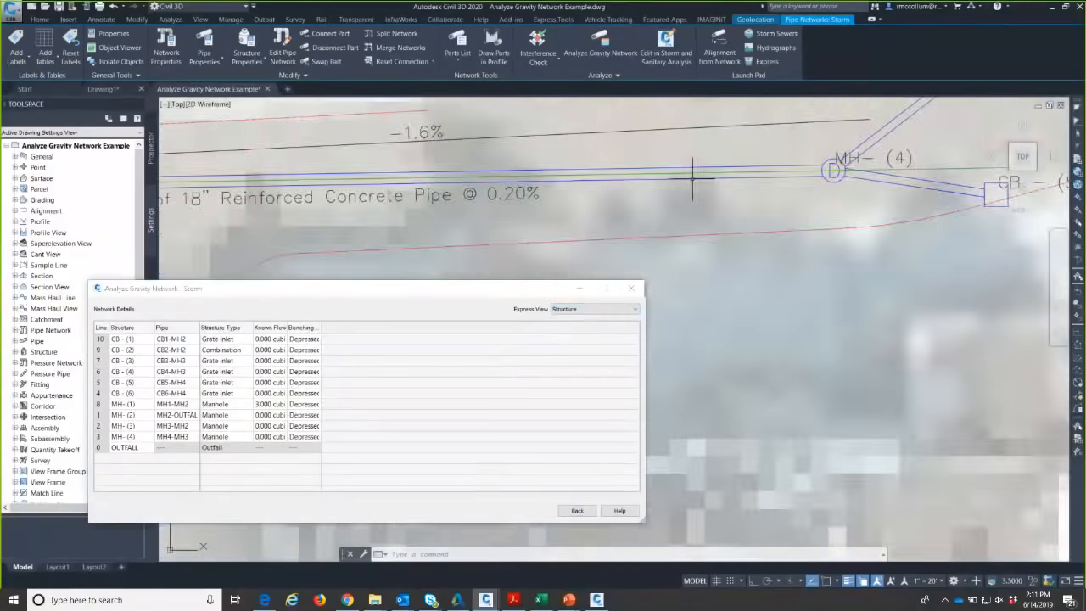
scroll(692, 180, "down", 4)
middle_click_drag(623, 201, 628, 201)
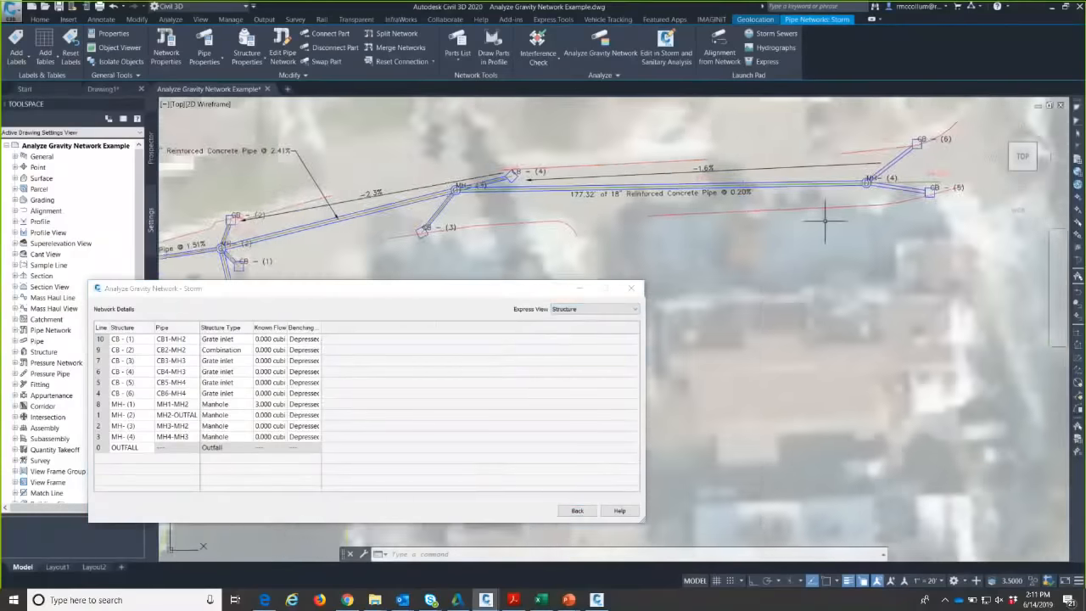
mouse_move(707, 226)
middle_mouse_down()
mouse_move(622, 252)
mouse_move(840, 209)
middle_mouse_up()
scroll(518, 197, "up", 5)
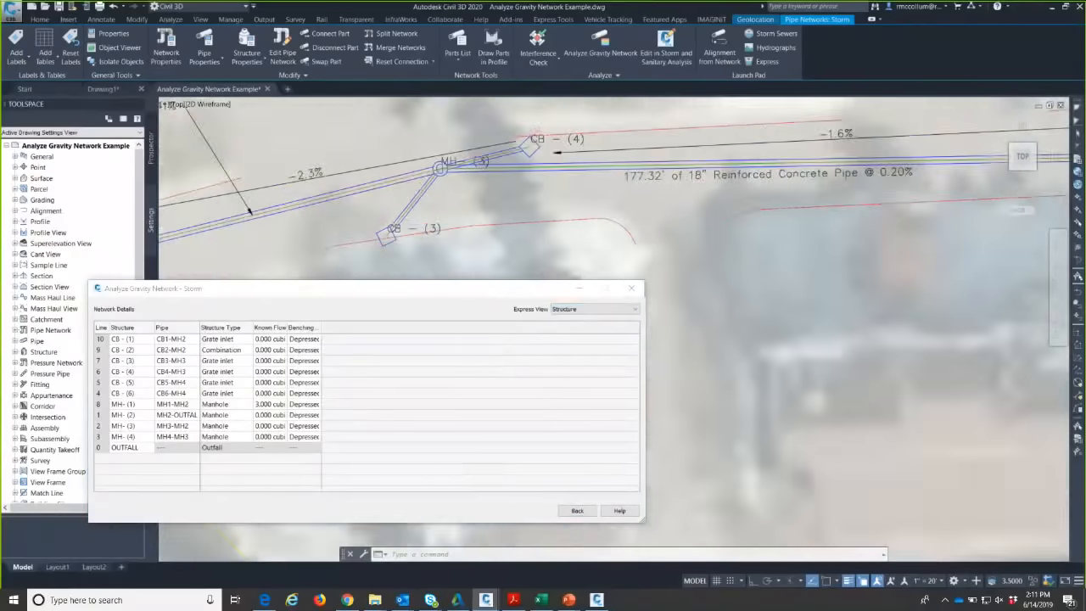
- Highlight inlet CB-(4) from the table, then go back to the main analysis page
left_click(146, 371)
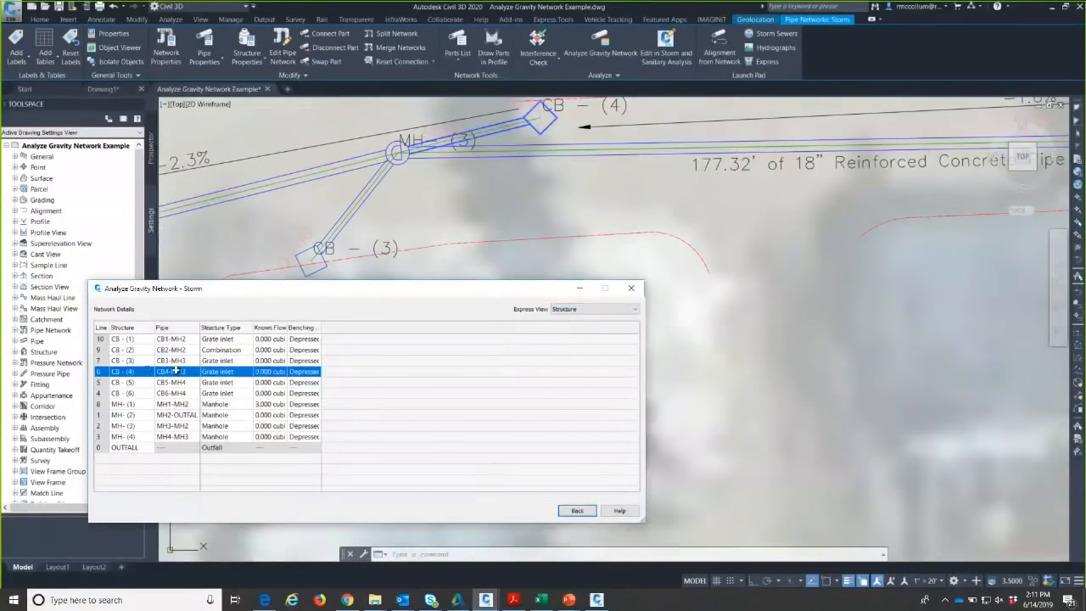
left_click(647, 194)
scroll(654, 264, "down", 2)
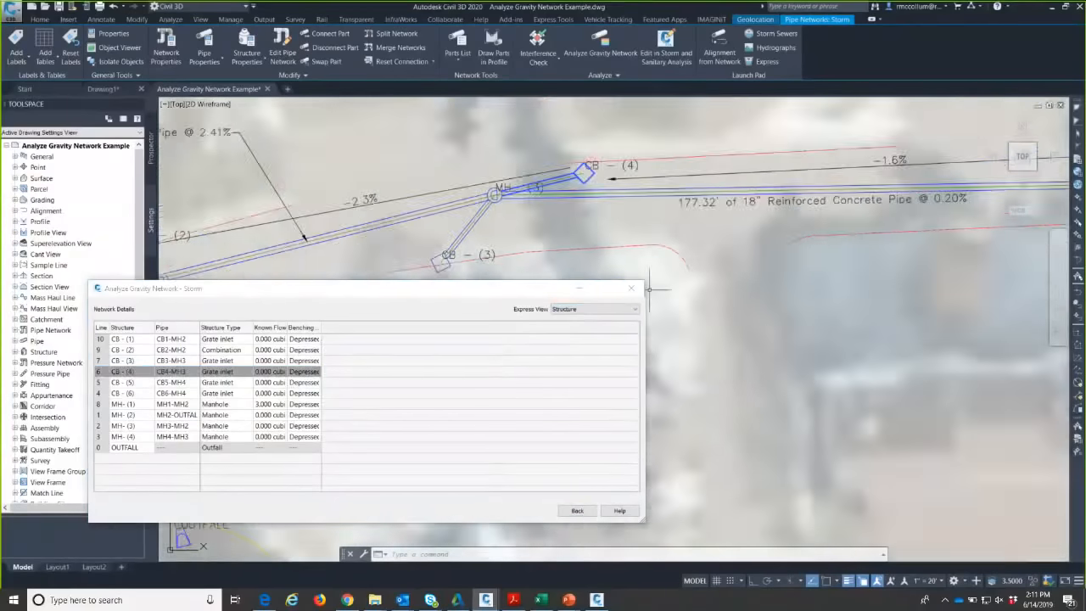
left_click(577, 510)
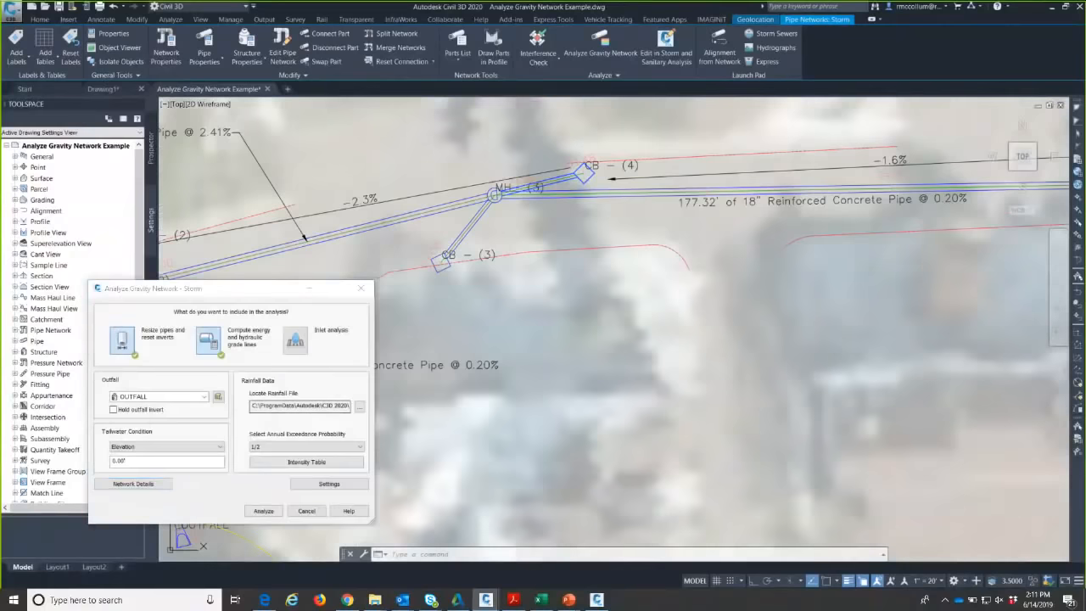
middle_click_drag(479, 324, 441, 331)
scroll(599, 340, "down", 2)
mouse_move(741, 289)
middle_mouse_down()
mouse_move(649, 339)
mouse_move(620, 342)
middle_mouse_up()
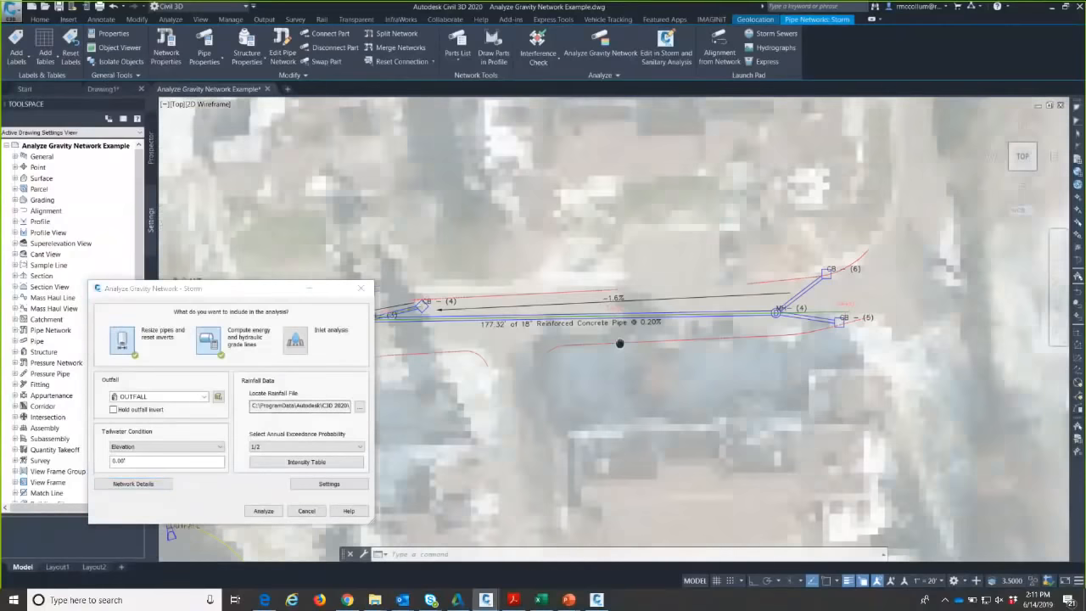
middle_click_drag(710, 251, 713, 231)
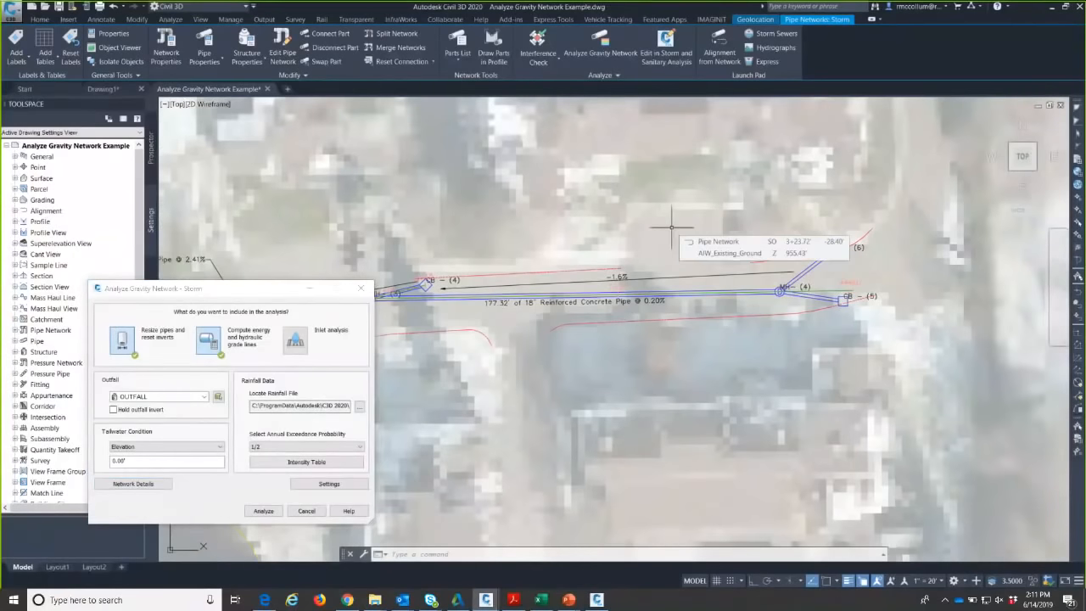
type("lay")
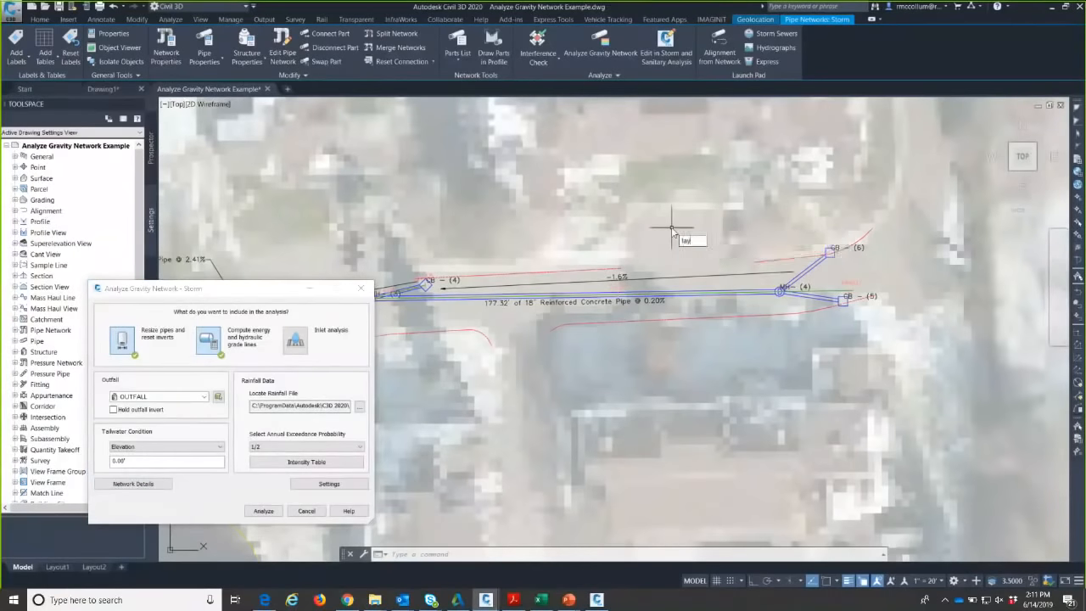
type("thw")
key("Return")
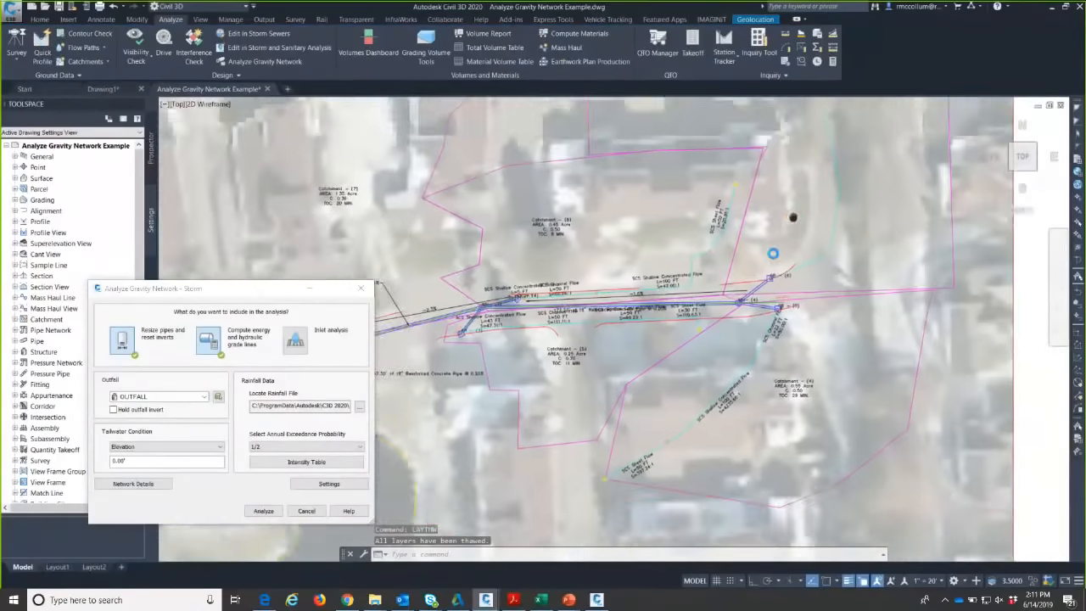
scroll(773, 253, "up", 3)
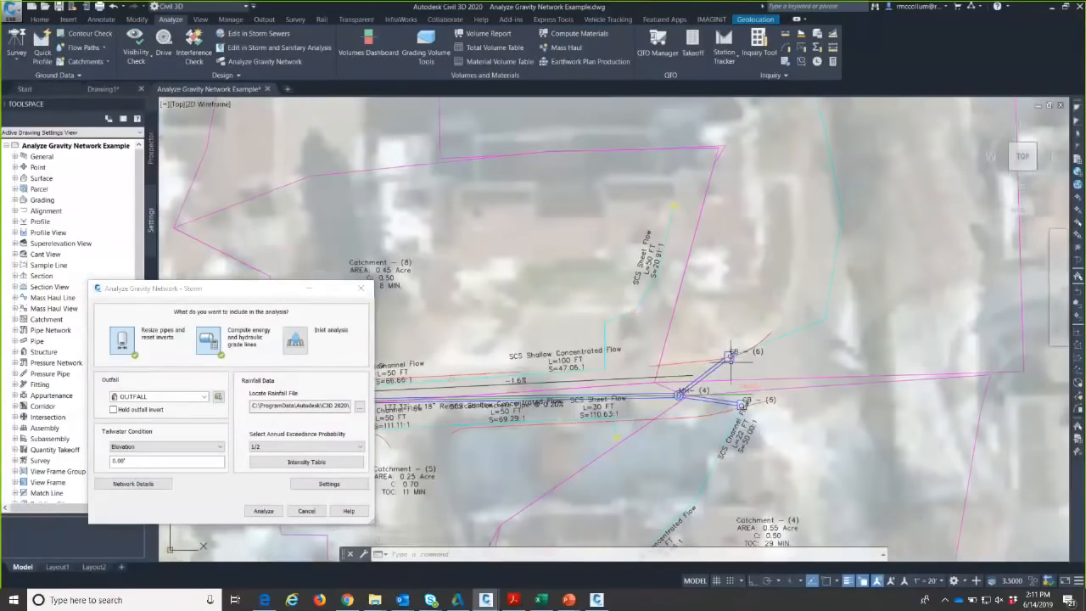
scroll(732, 356, "down", 3)
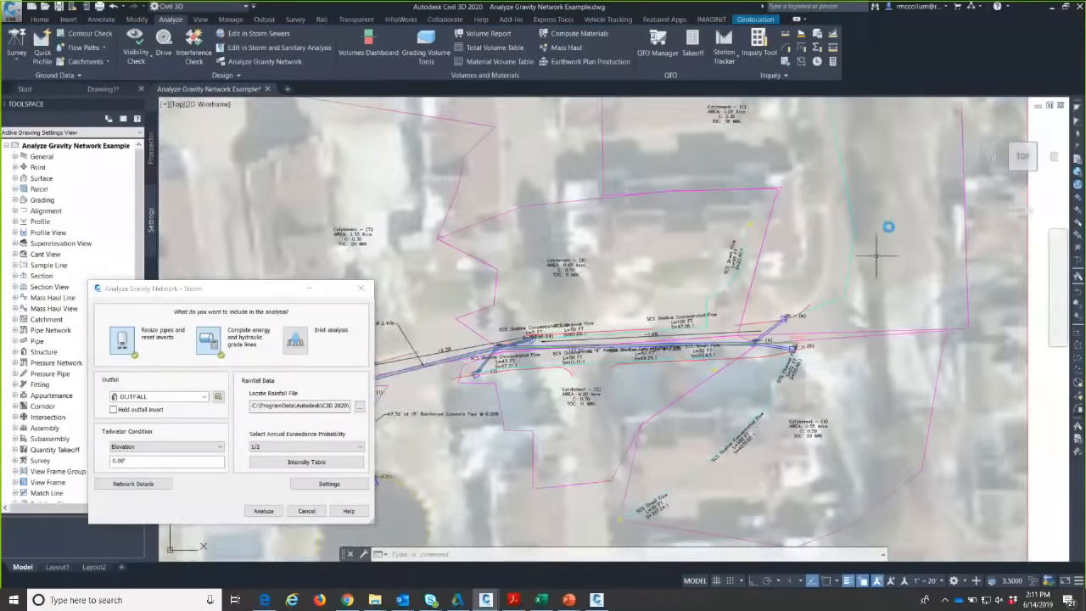
scroll(734, 240, "up", 3)
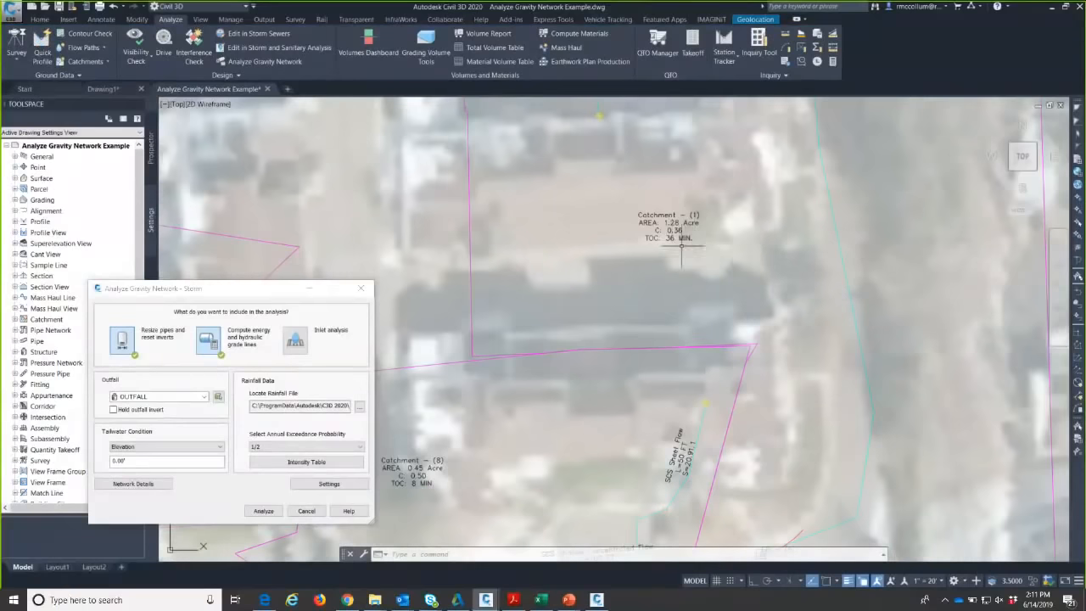
middle_click_drag(712, 268, 654, 211)
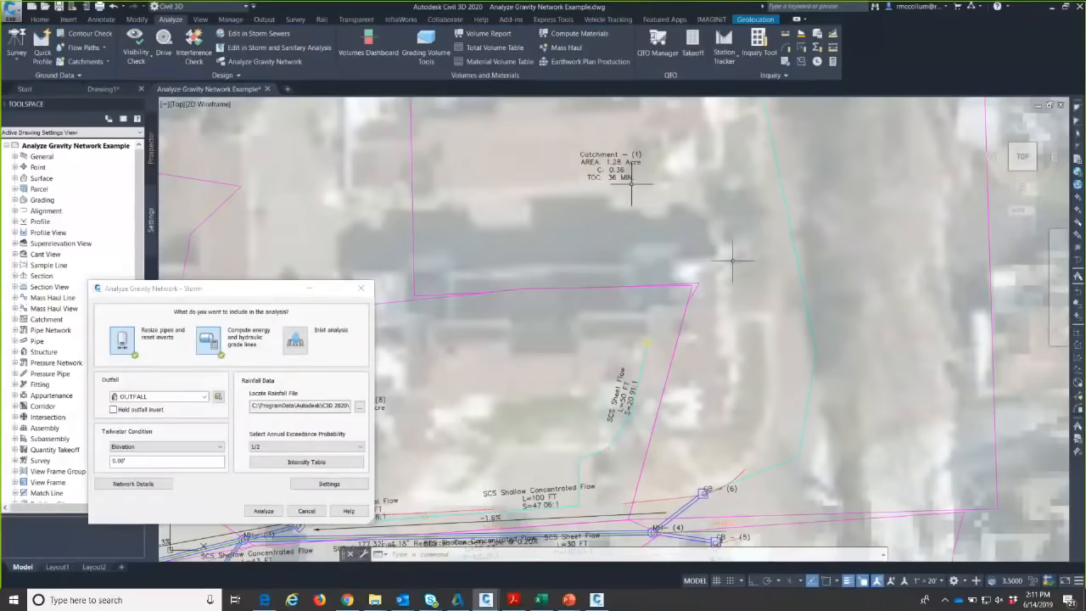
middle_click_drag(754, 321, 719, 278)
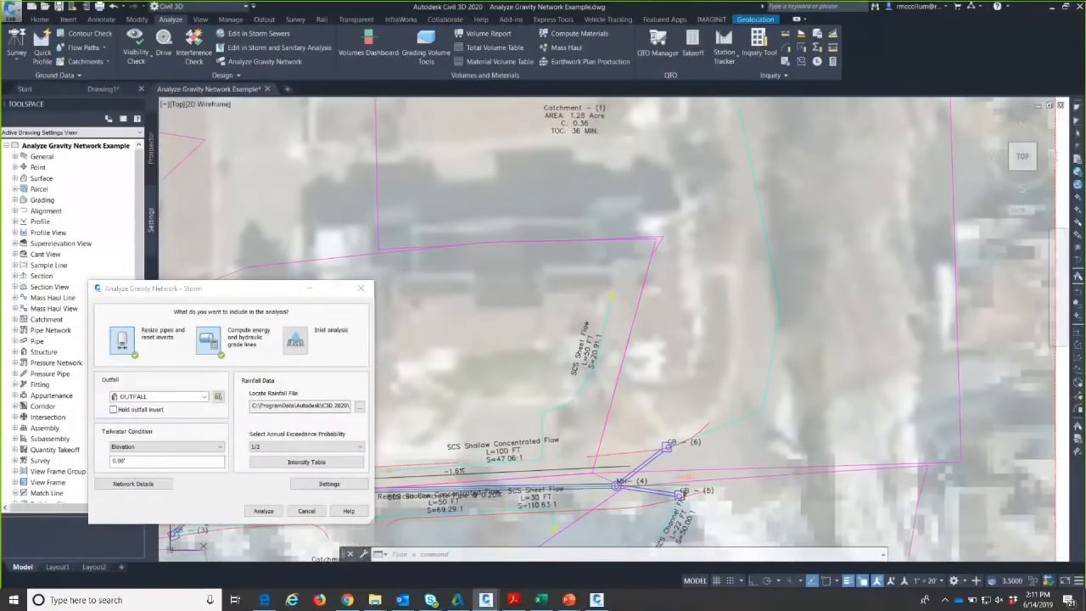
scroll(699, 486, "up", 4)
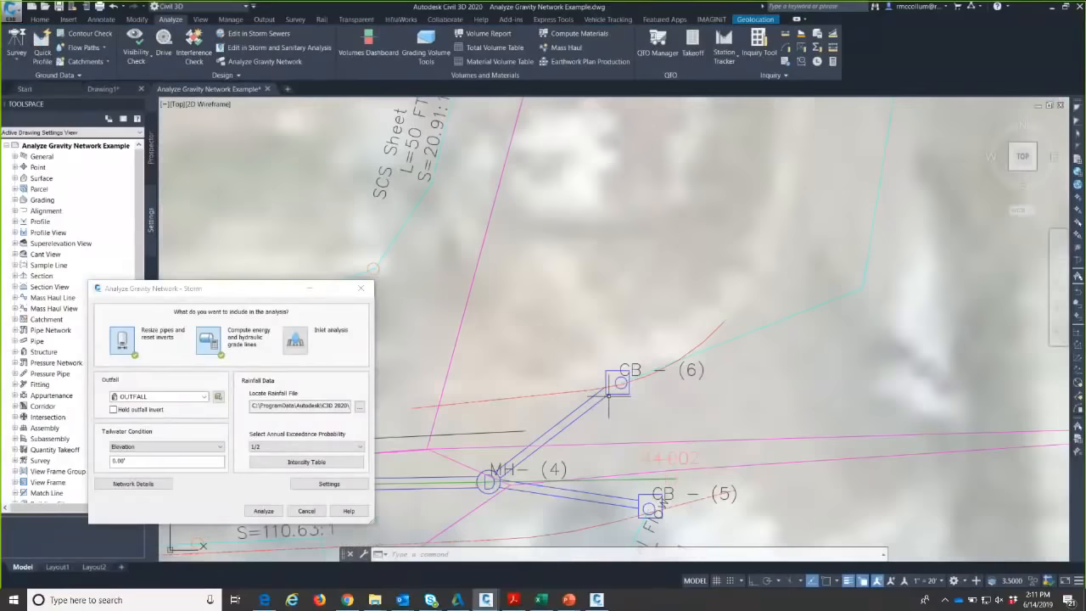
middle_click_drag(582, 291, 609, 259)
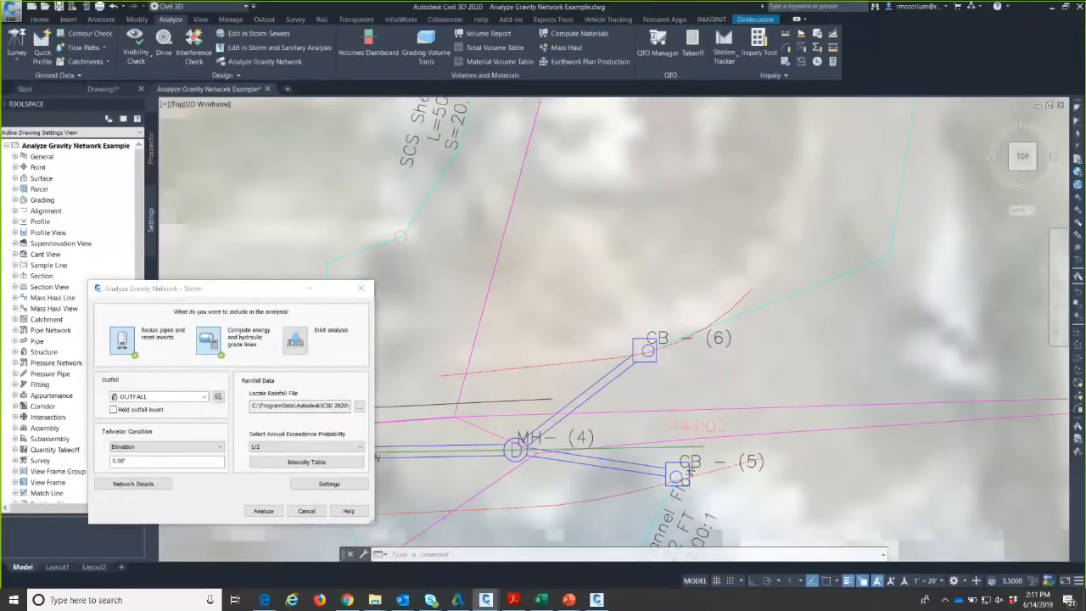
scroll(667, 287, "down", 4)
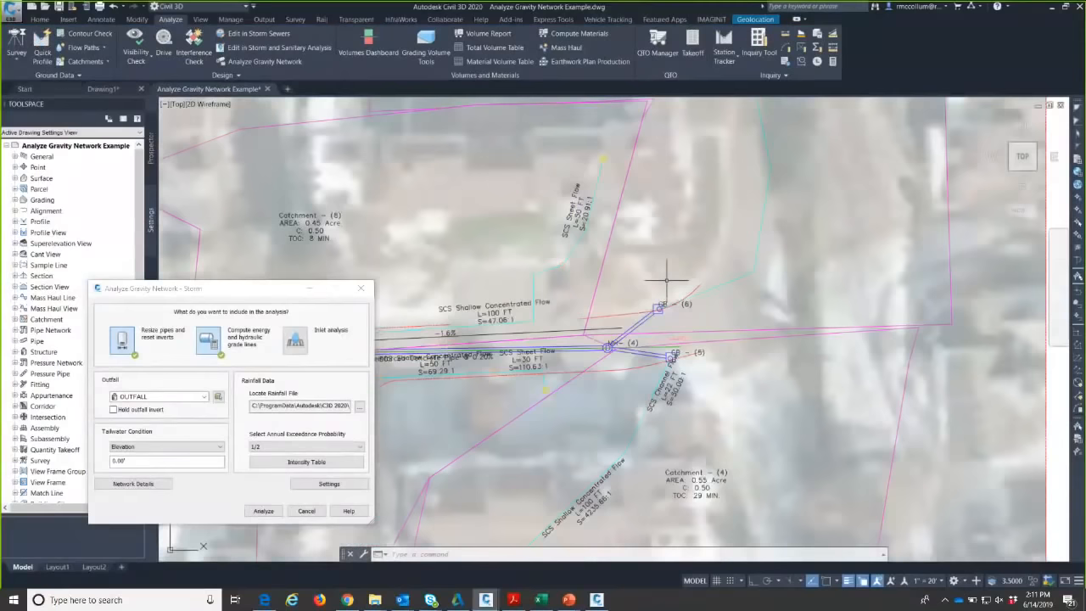
left_click(765, 166)
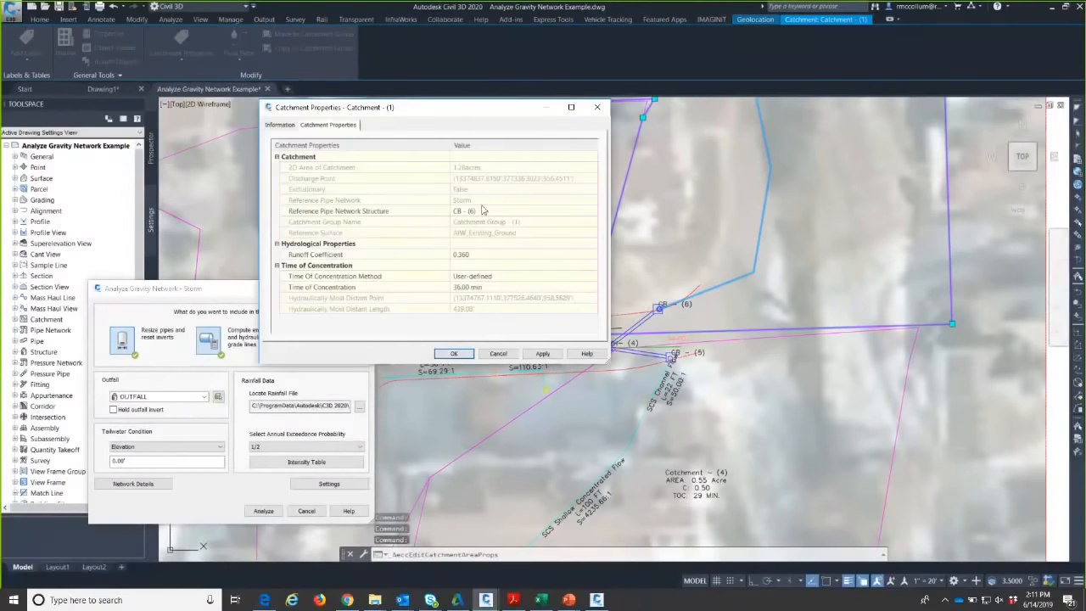
left_click(490, 211)
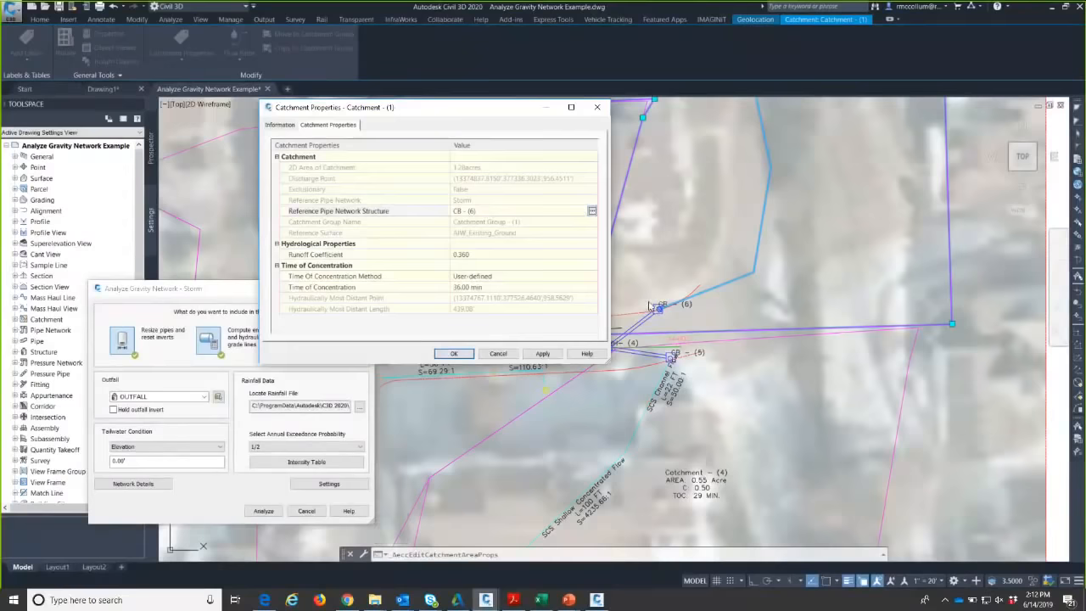
left_click(500, 354)
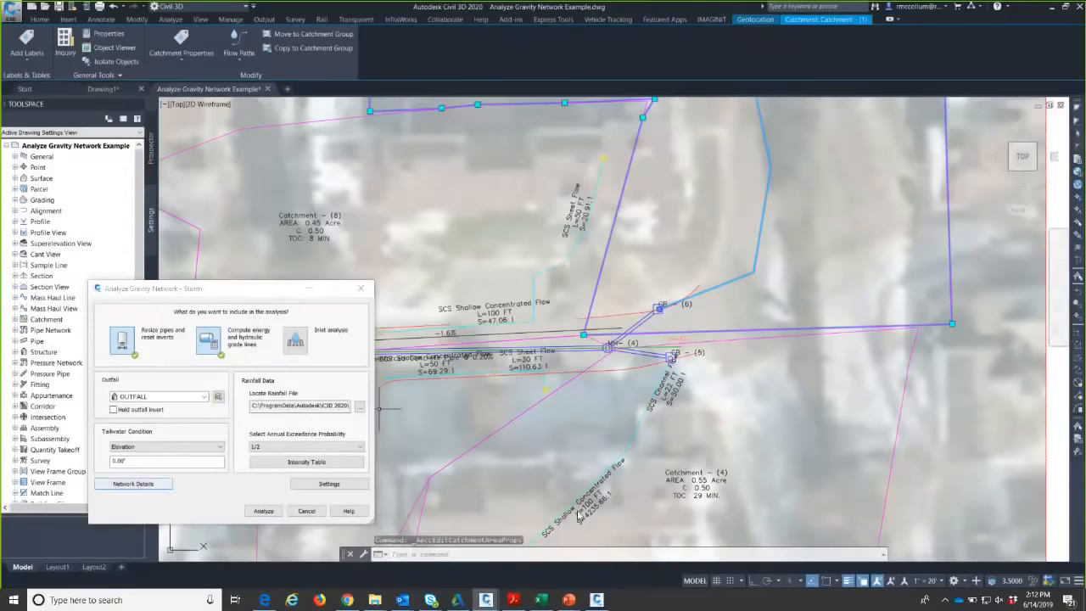
- Show Network Details as Tributary Flow and widen the Catchment column to read names
left_click(585, 310)
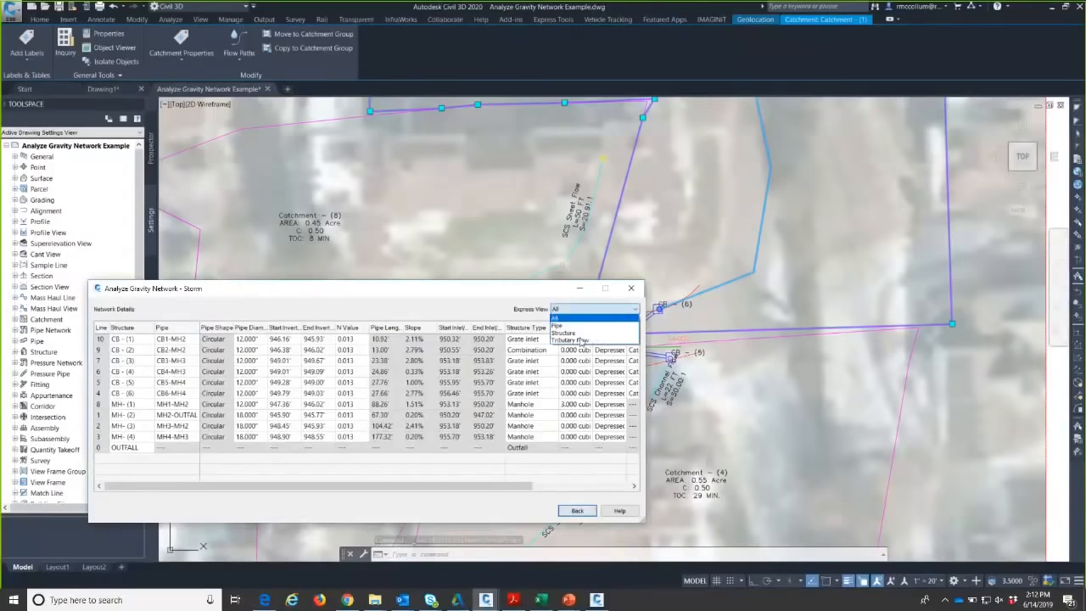
left_click(580, 340)
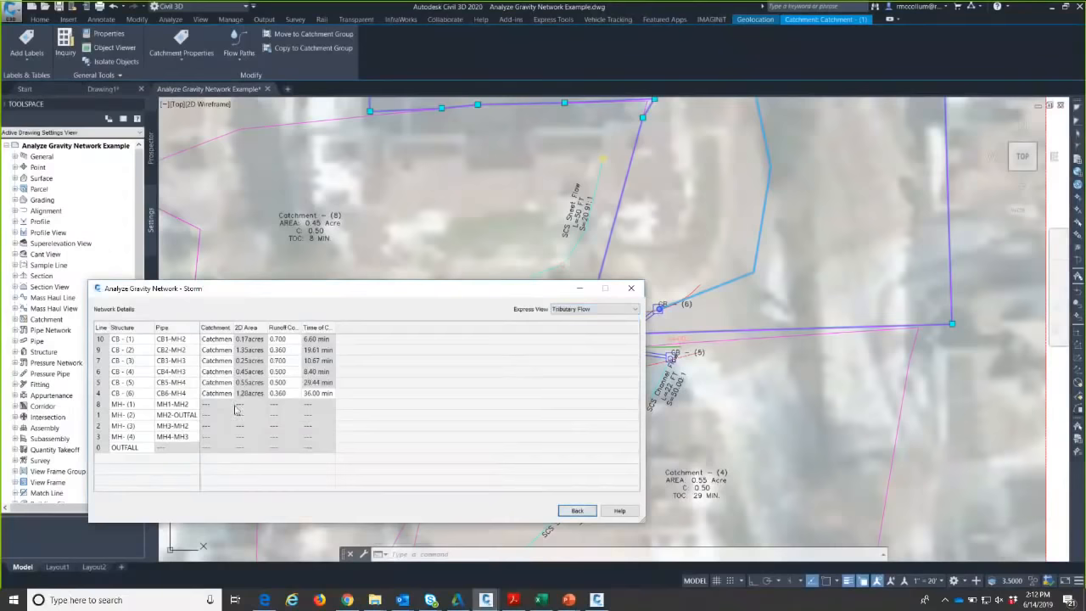
left_click(137, 393)
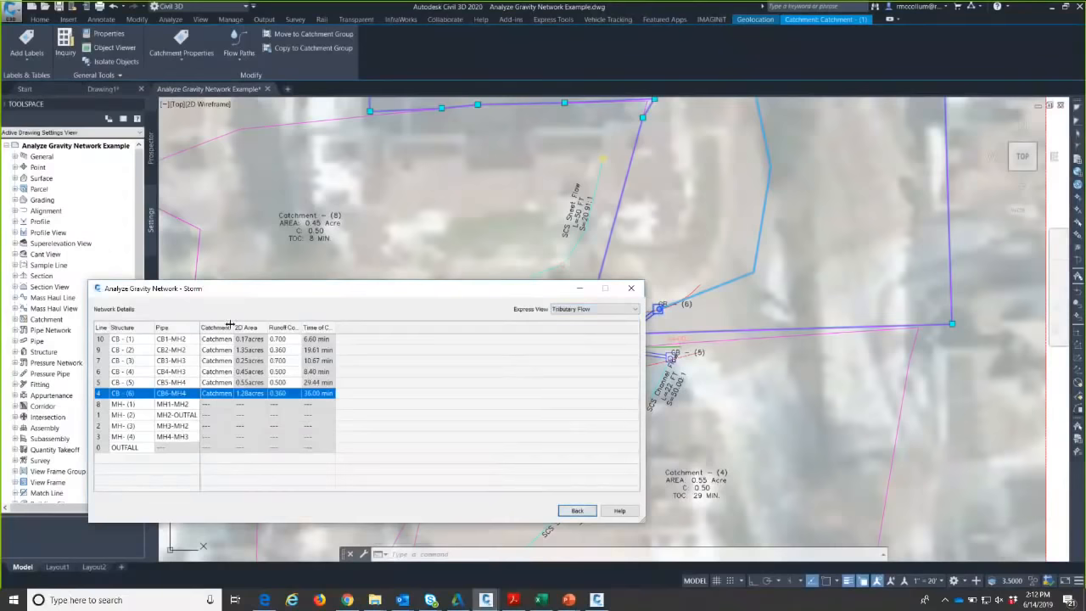
left_click_drag(231, 327, 258, 326)
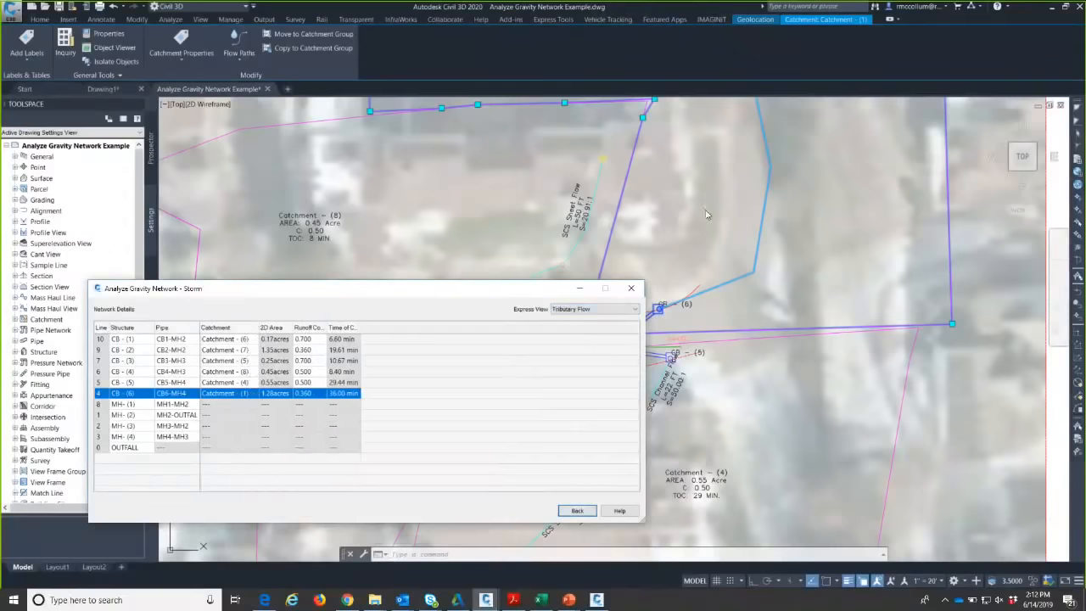
scroll(700, 226, "down", 2)
mouse_move(729, 199)
middle_mouse_down()
mouse_move(776, 330)
mouse_move(718, 152)
middle_mouse_up()
scroll(668, 214, "up", 4)
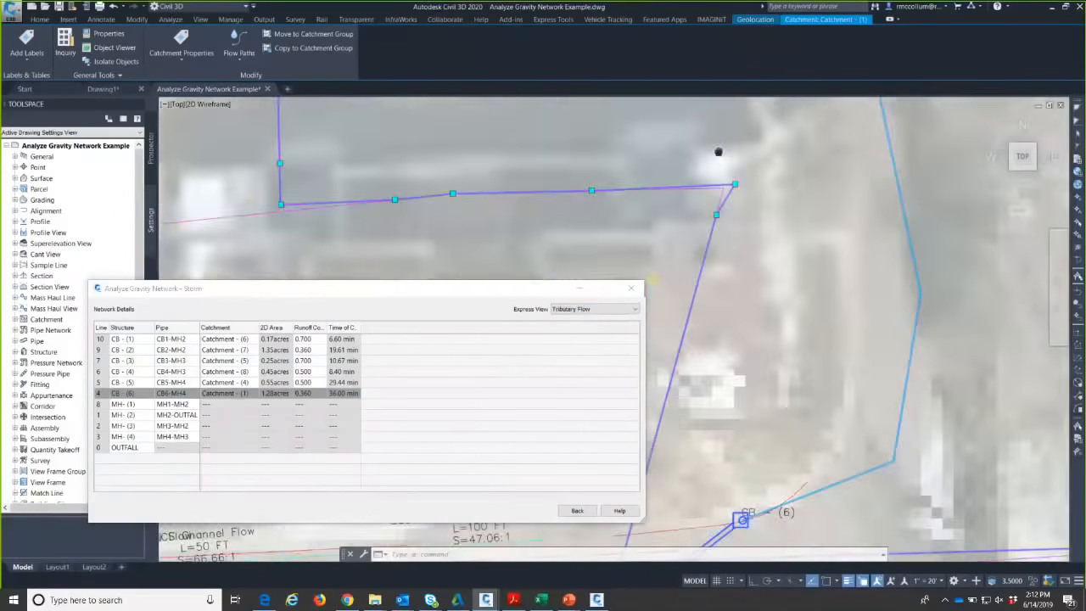
- Check CB - (6)'s catchment entry, keeping Catchment - (1) assigned to it
left_click(245, 392)
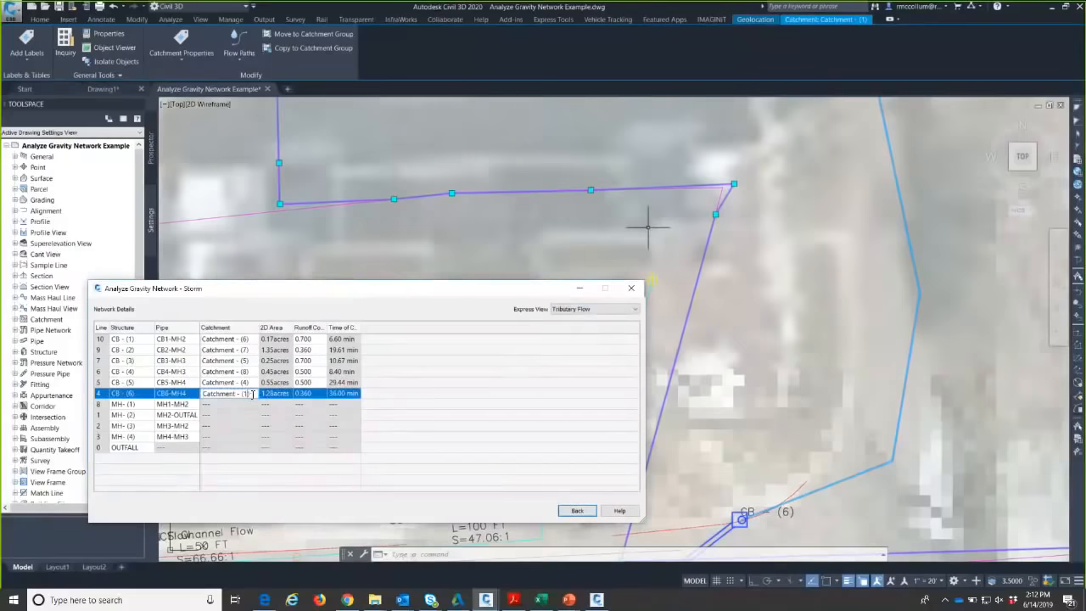
left_click(174, 394)
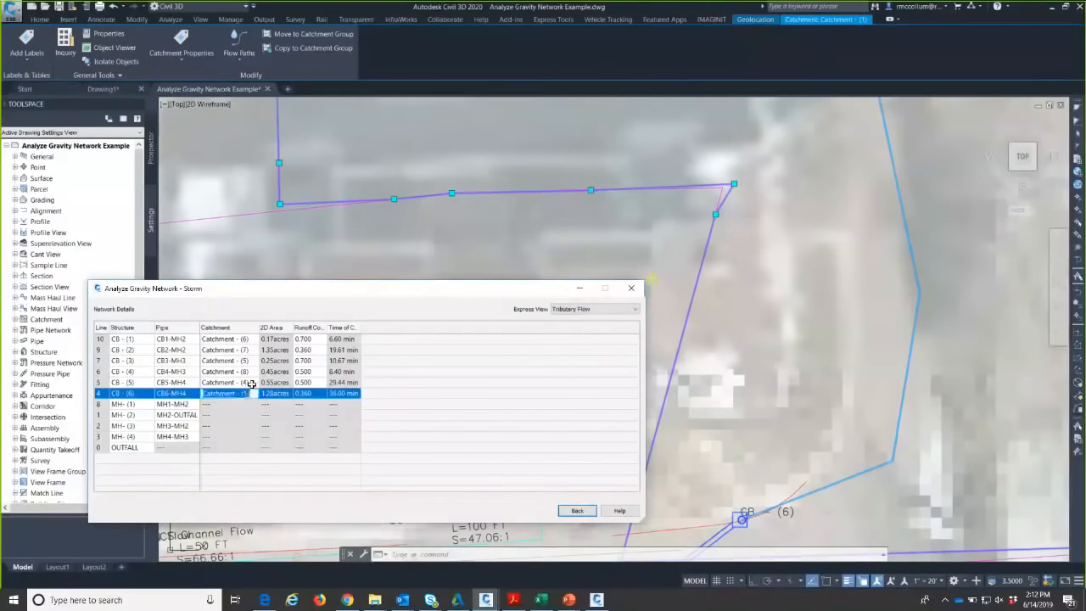
key("Up")
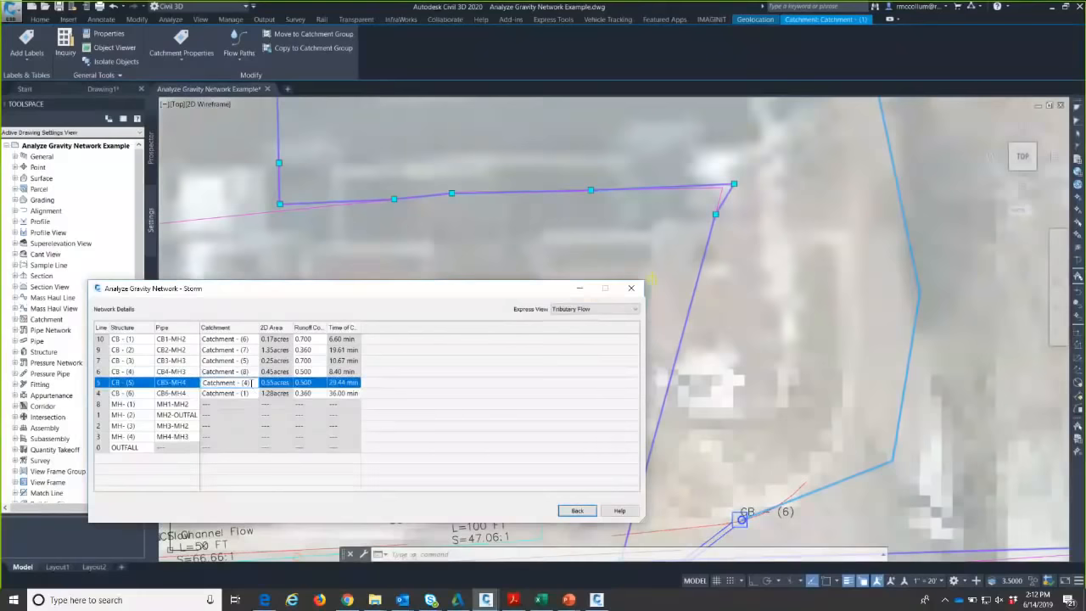
left_click(250, 373)
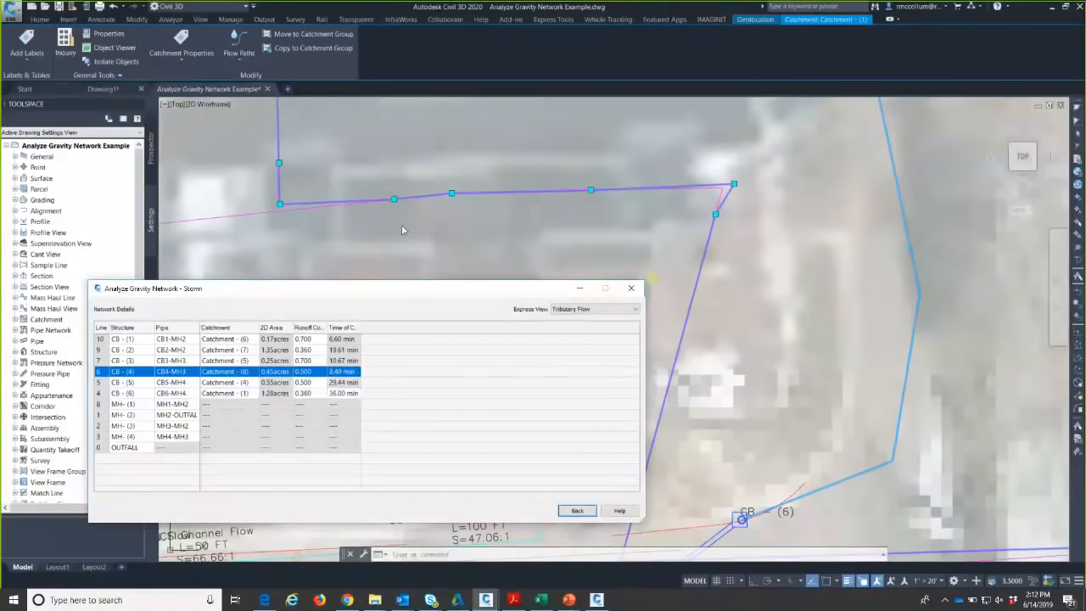
left_click_drag(340, 292, 323, 239)
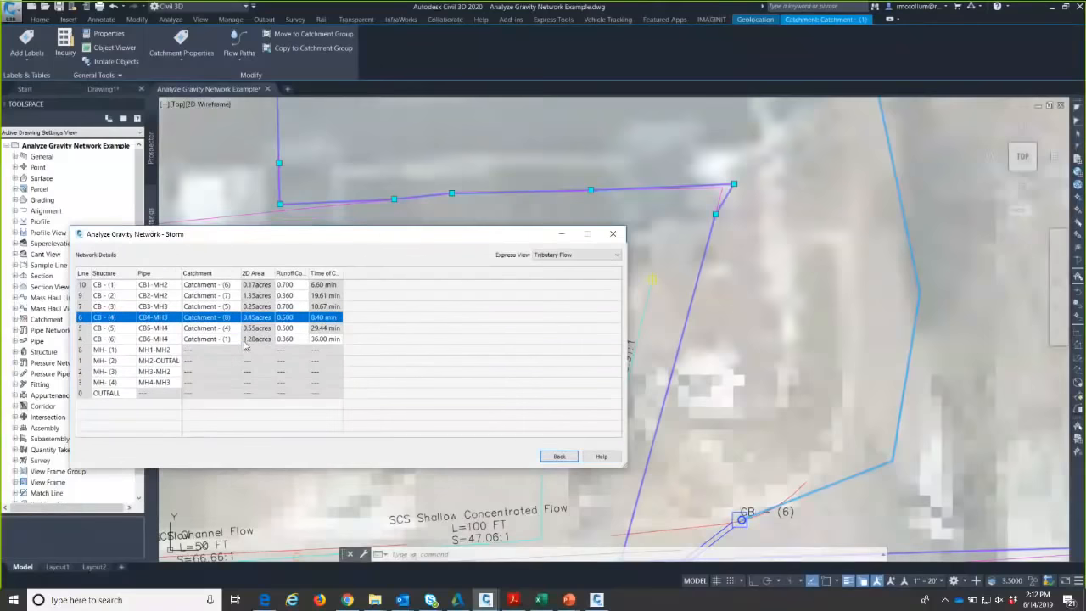
left_click(232, 338)
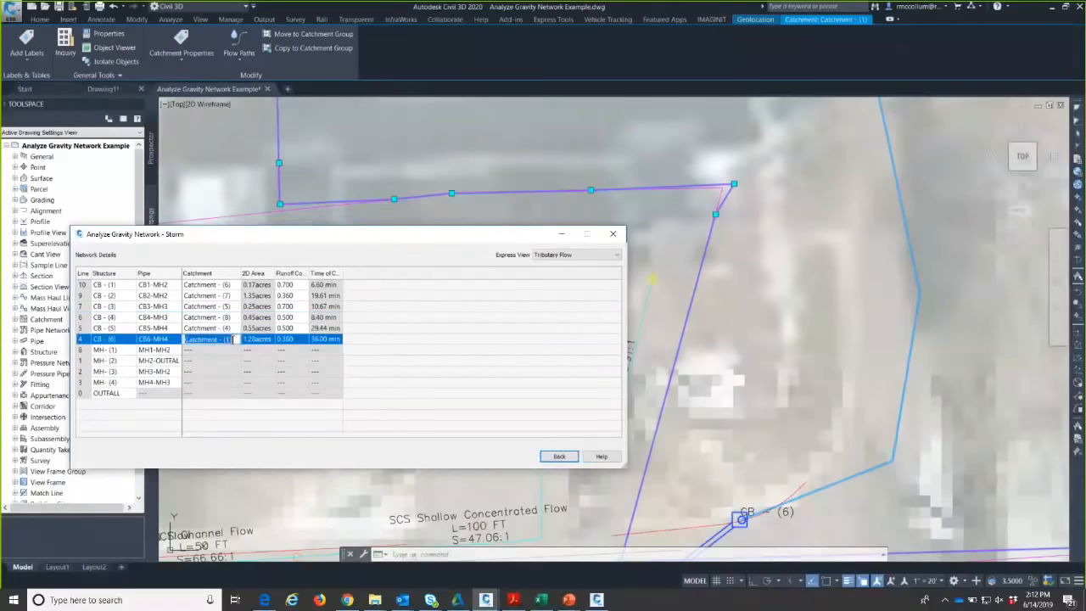
left_click(233, 339)
left_click(212, 286)
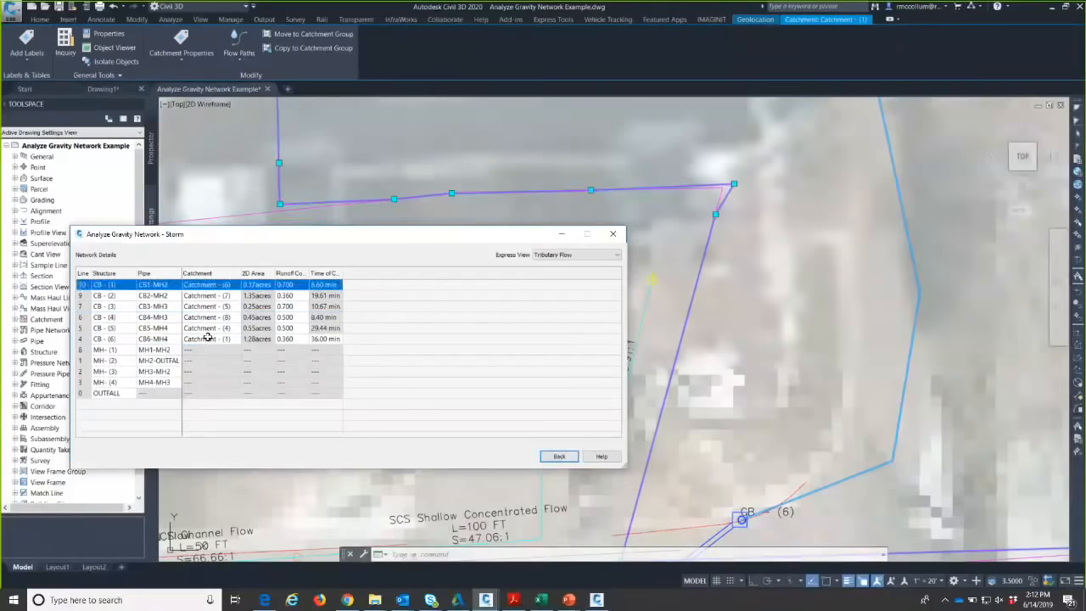
- Locate CB - (3) and its catchment in the drawing
left_click(739, 334)
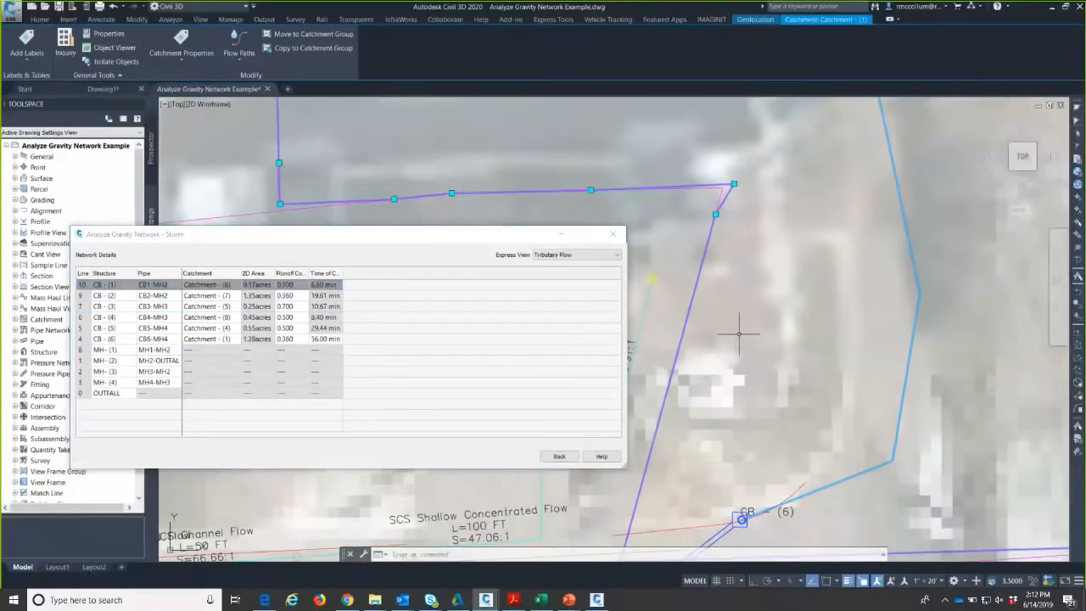
scroll(739, 334, "down", 5)
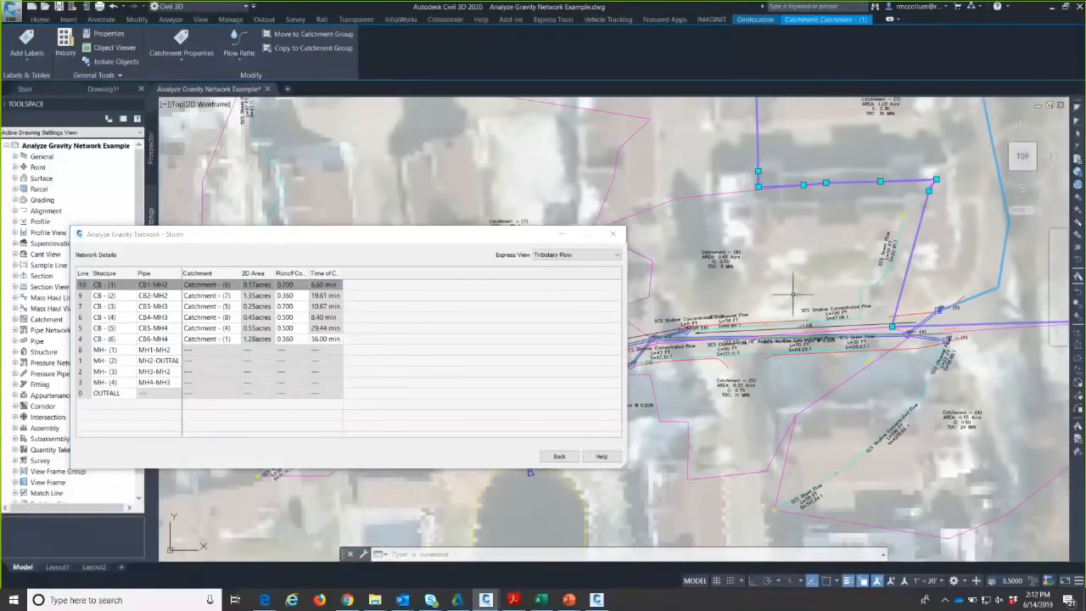
left_click(109, 306)
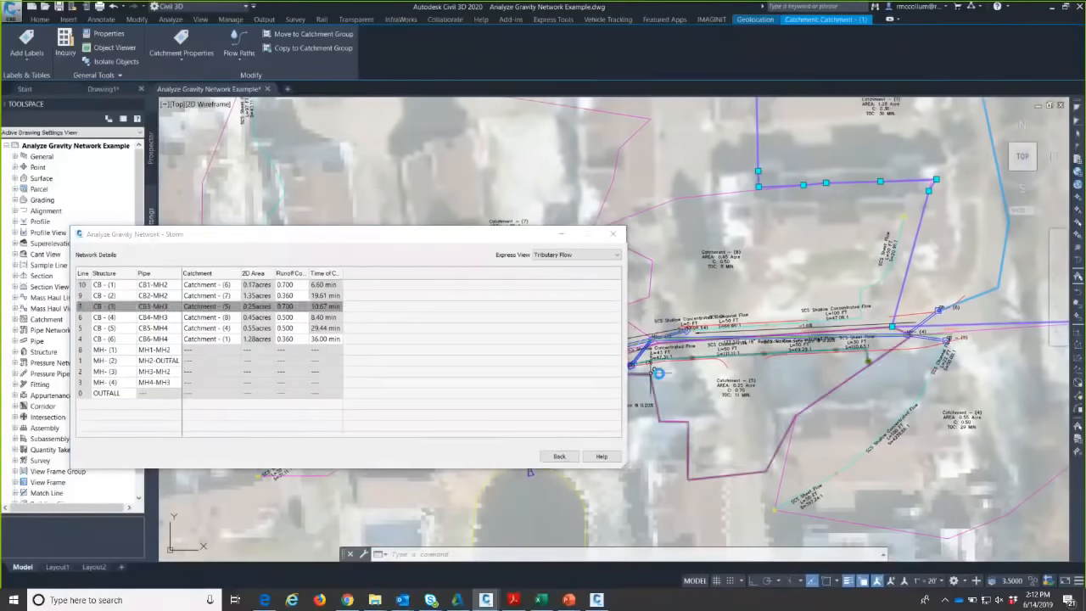
scroll(658, 373, "up", 4)
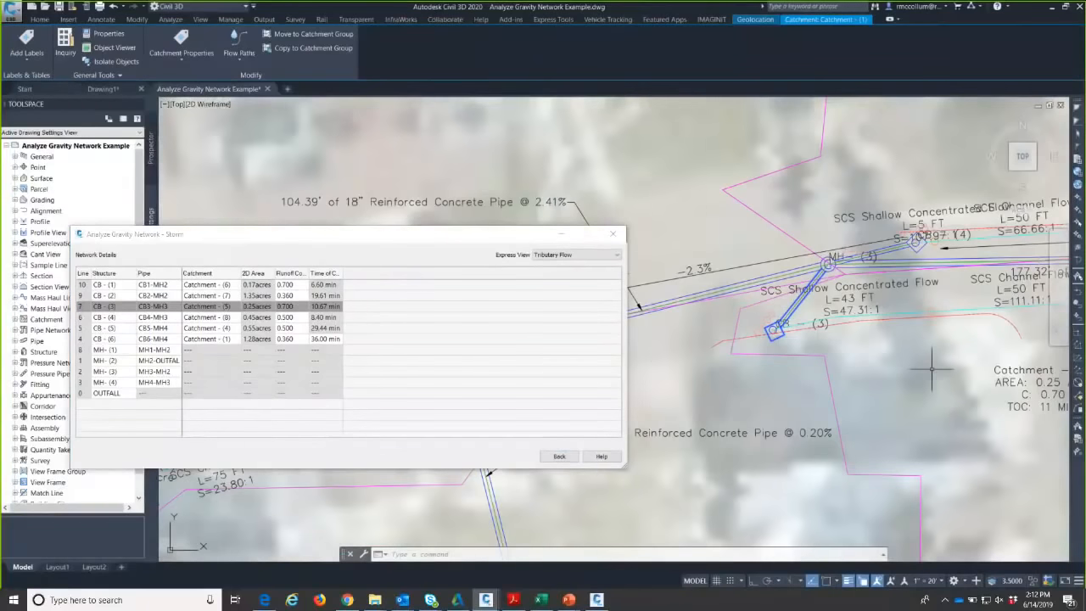
middle_click_drag(931, 369, 781, 342)
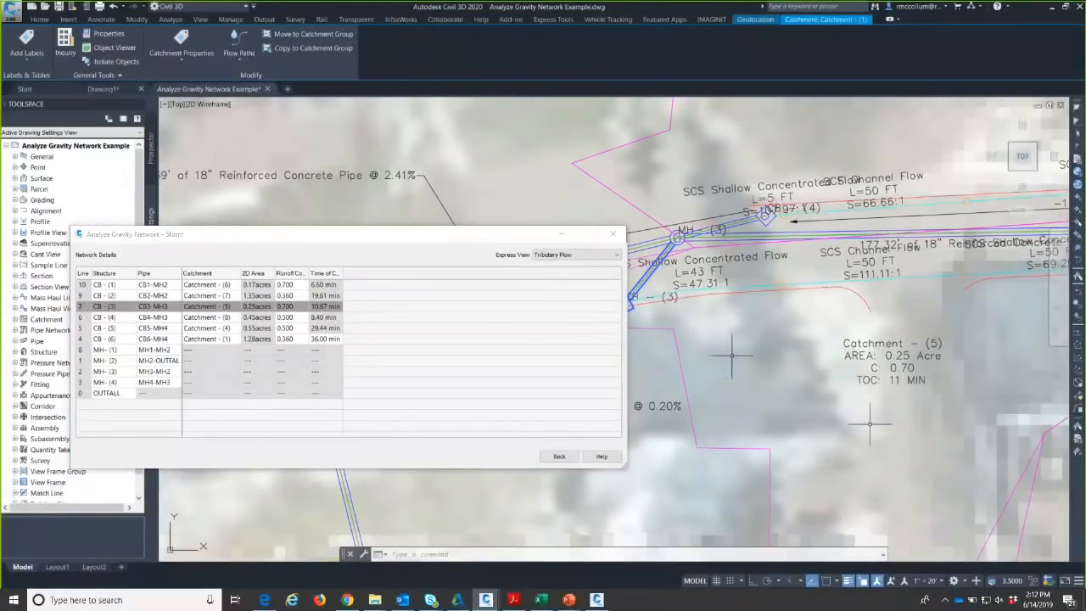
left_click(573, 255)
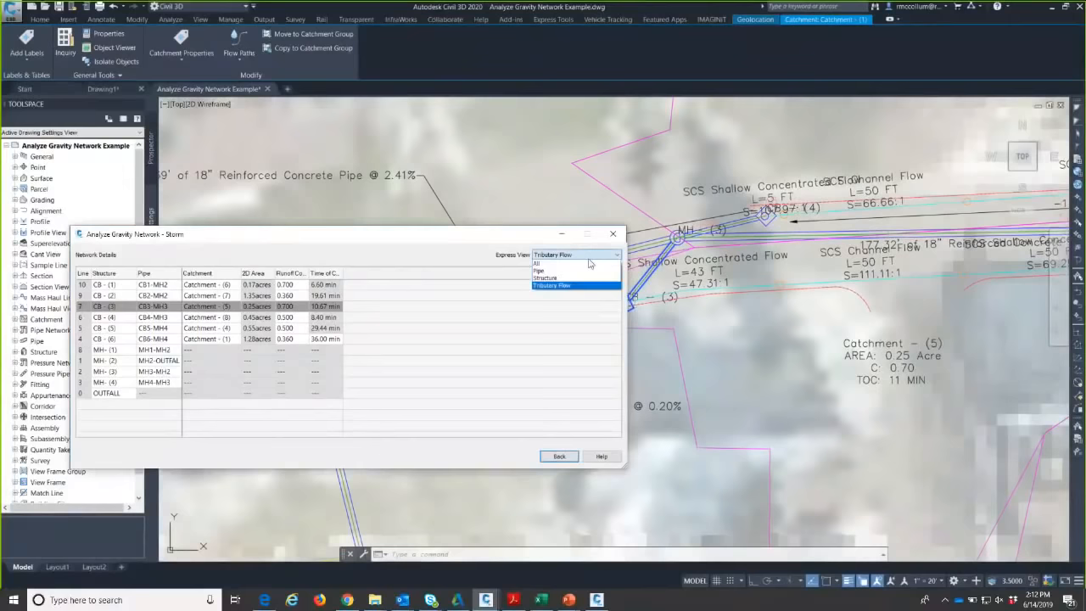
- In the pipe view, change all ten pipes' N Value from 0.013 to 0.012
left_click(543, 269)
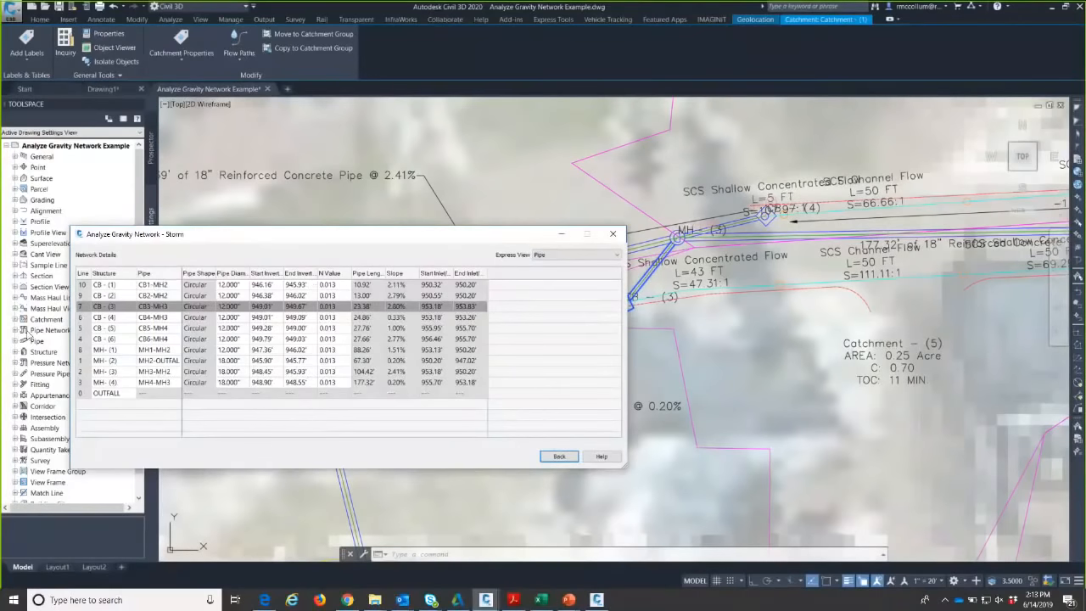
left_click_drag(224, 241, 318, 274)
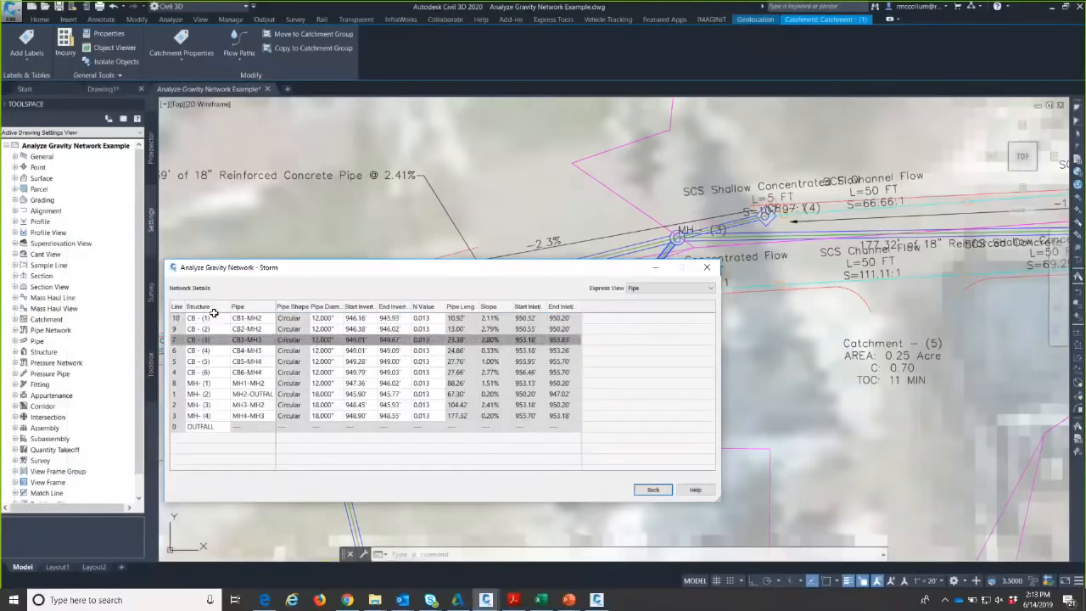
left_click(207, 317)
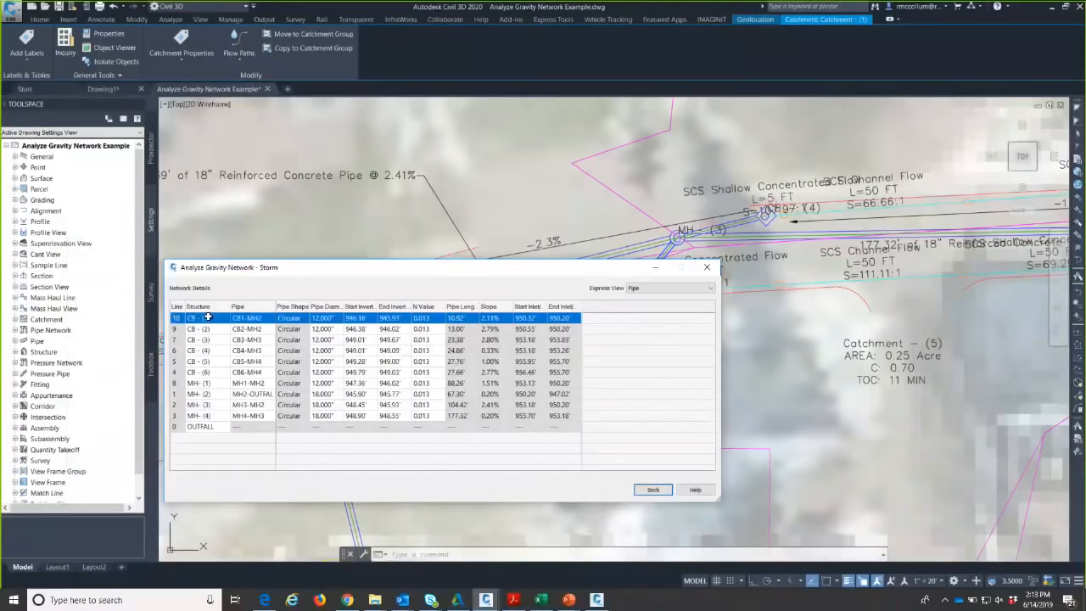
left_click(205, 415, "shift")
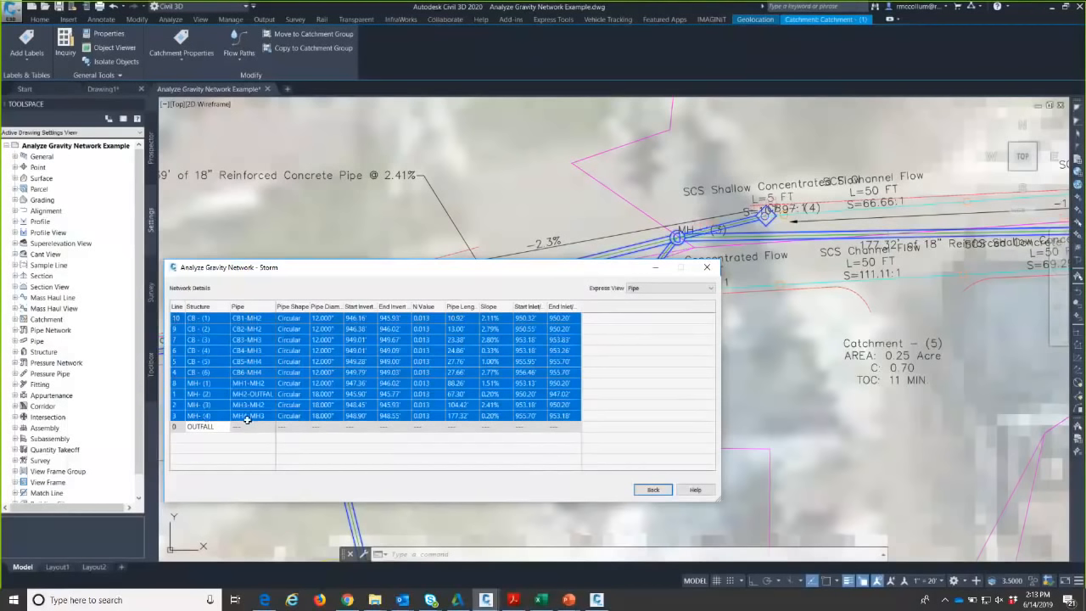
left_click(428, 319)
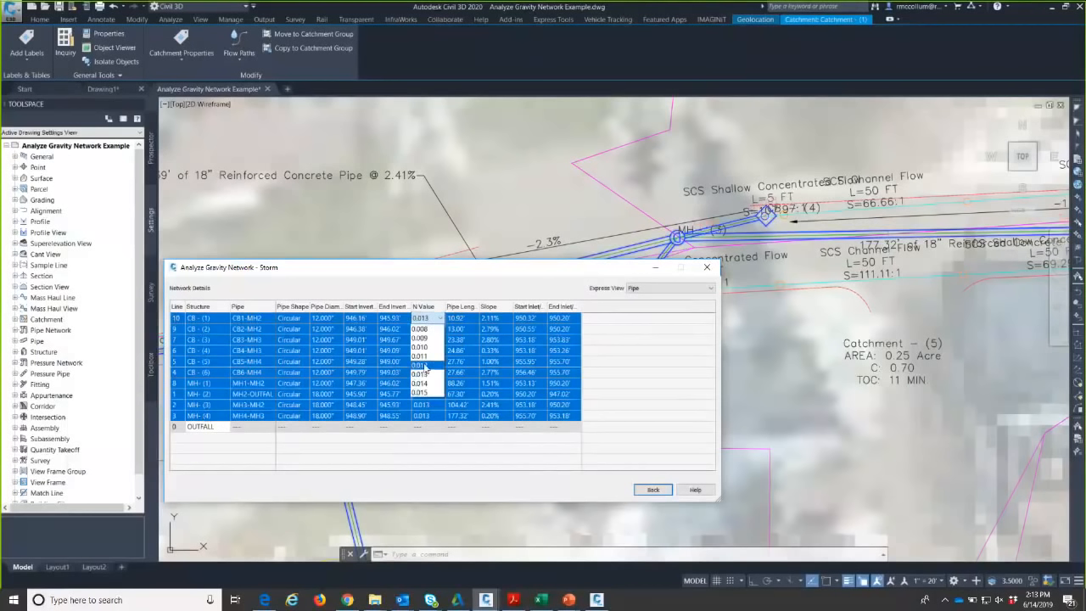
left_click(425, 365)
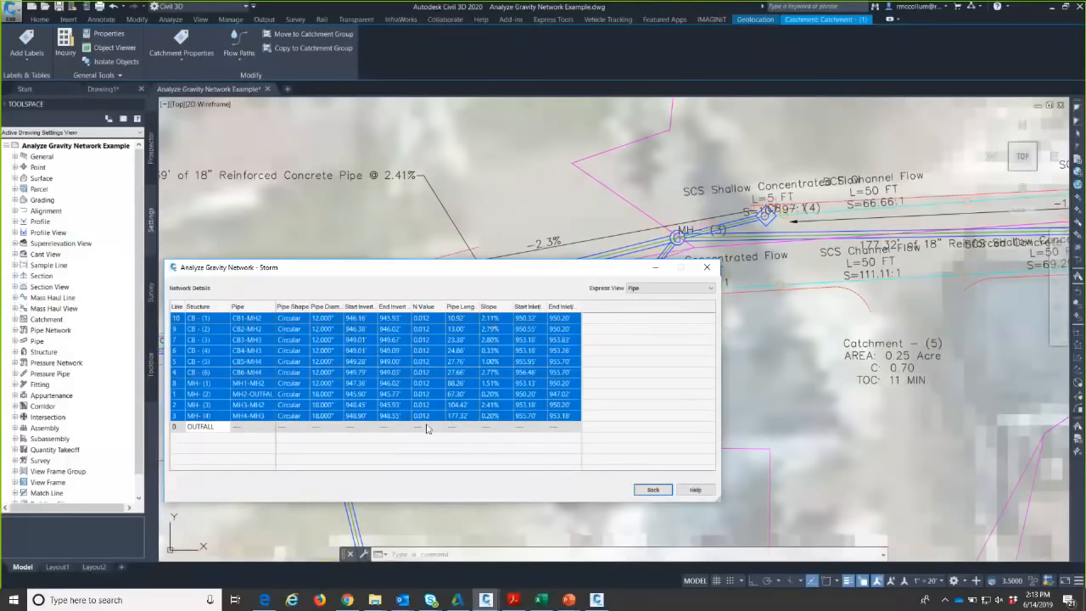
left_click(623, 363)
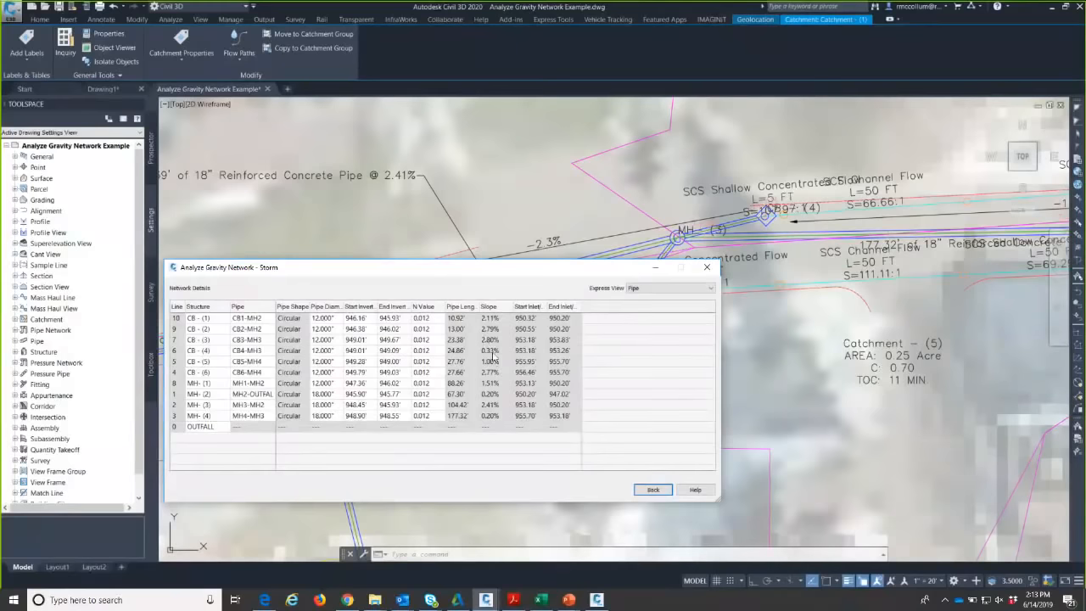
- Cancel the gravity network analysis without running it and pan to the profile view
left_click(652, 489)
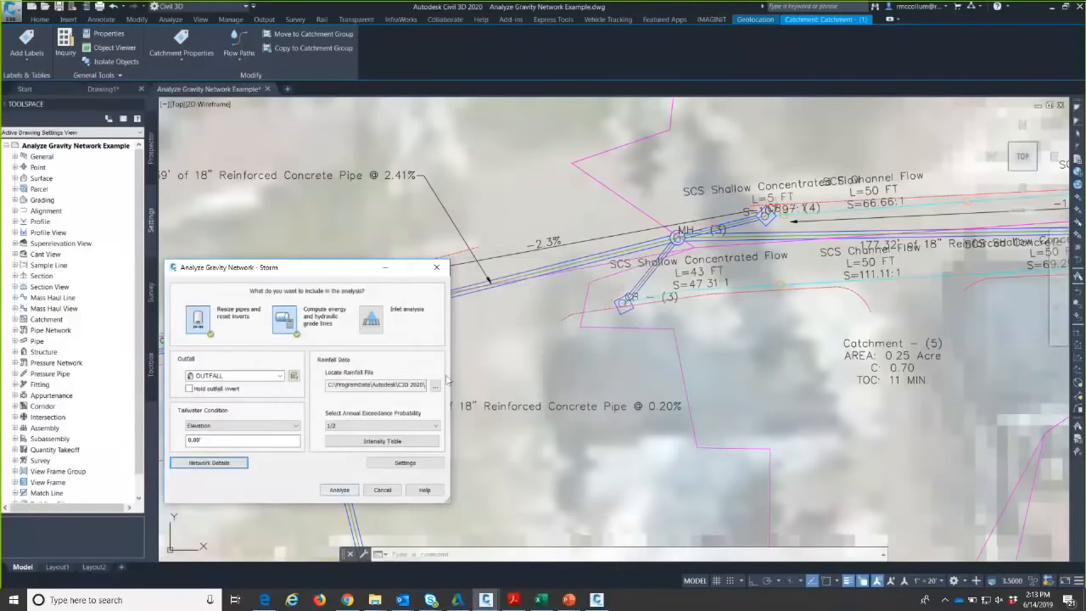
left_click(381, 490)
scroll(543, 390, "down", 8)
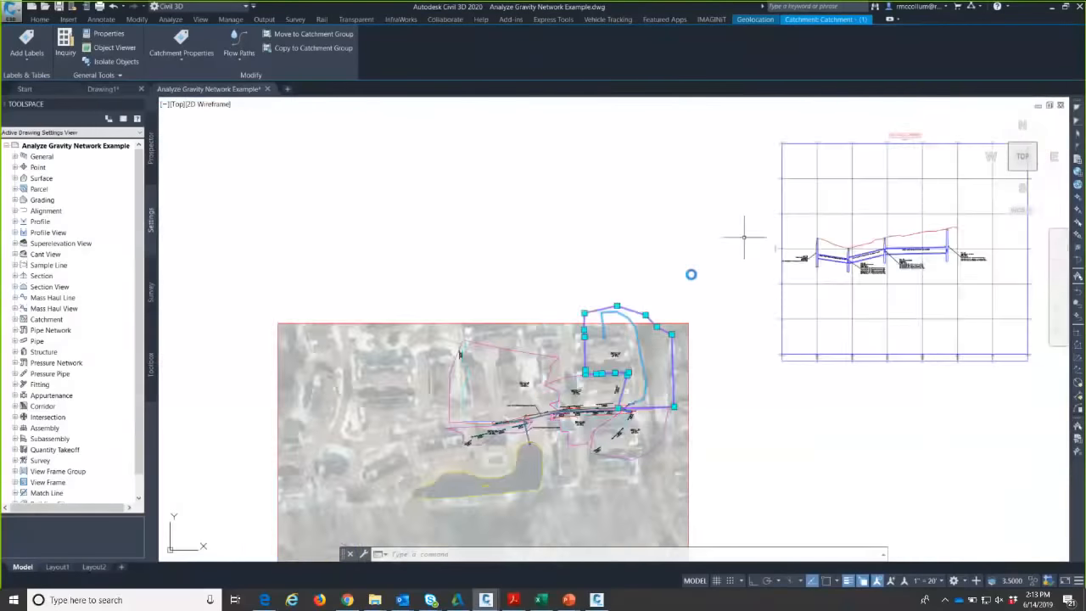
middle_click_drag(885, 243, 551, 298)
scroll(551, 298, "up", 4)
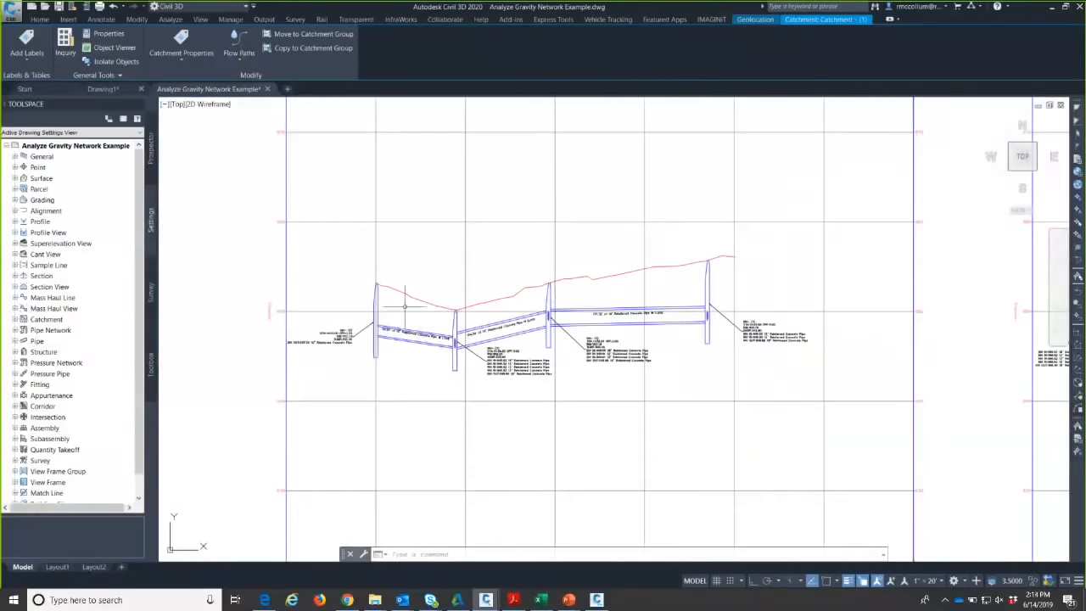
scroll(410, 321, "up", 2)
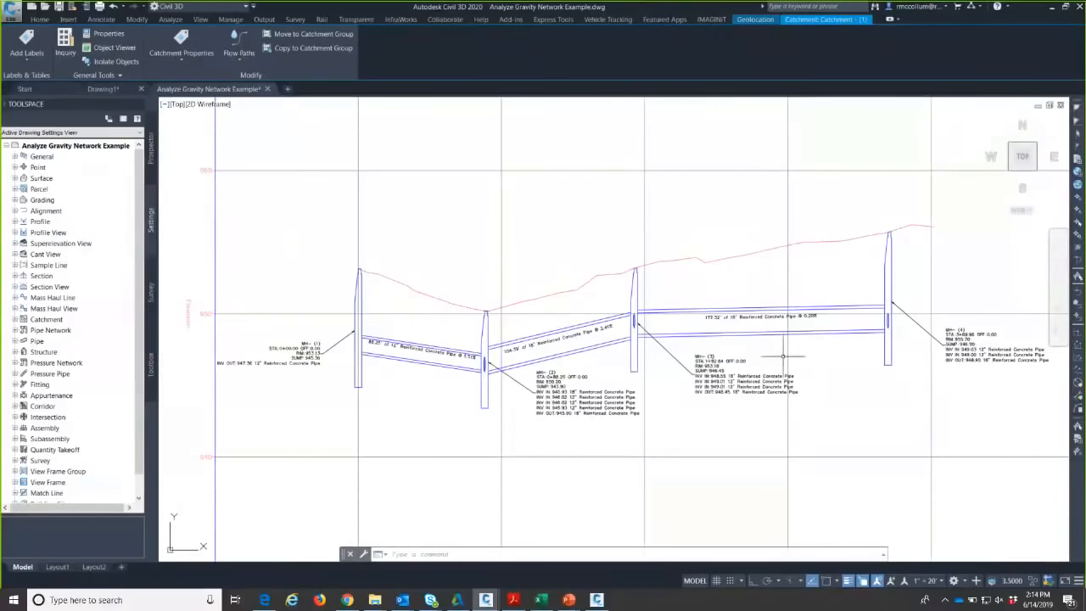
- Inspect the profile pipes, including the 2.41% pipe label, then show plan and profile together
middle_click_drag(674, 326, 545, 364)
scroll(435, 390, "up", 4)
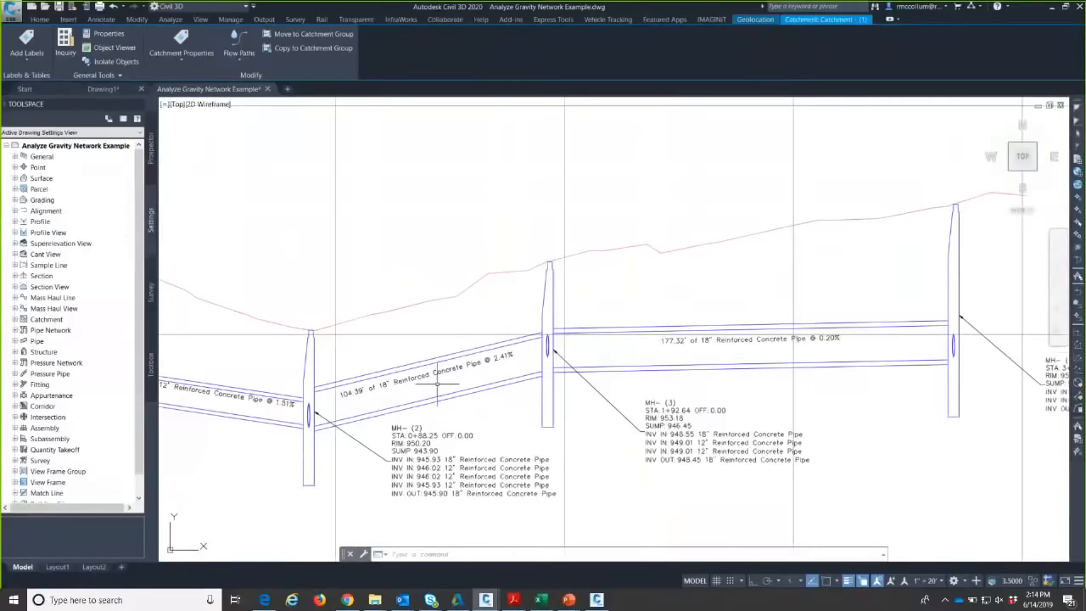
middle_click_drag(428, 391, 601, 361)
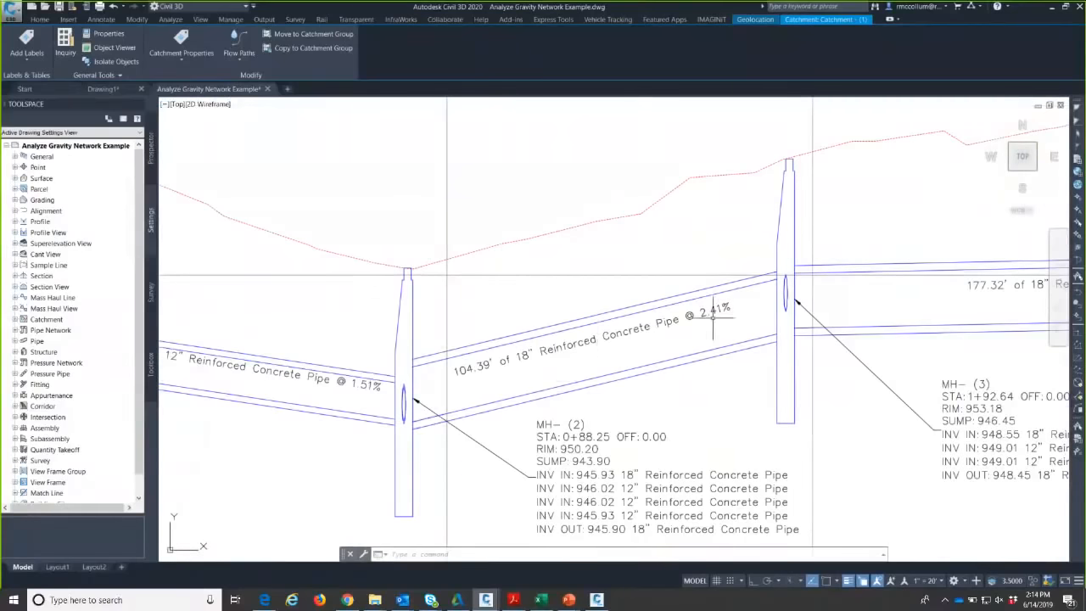
scroll(625, 344, "down", 5)
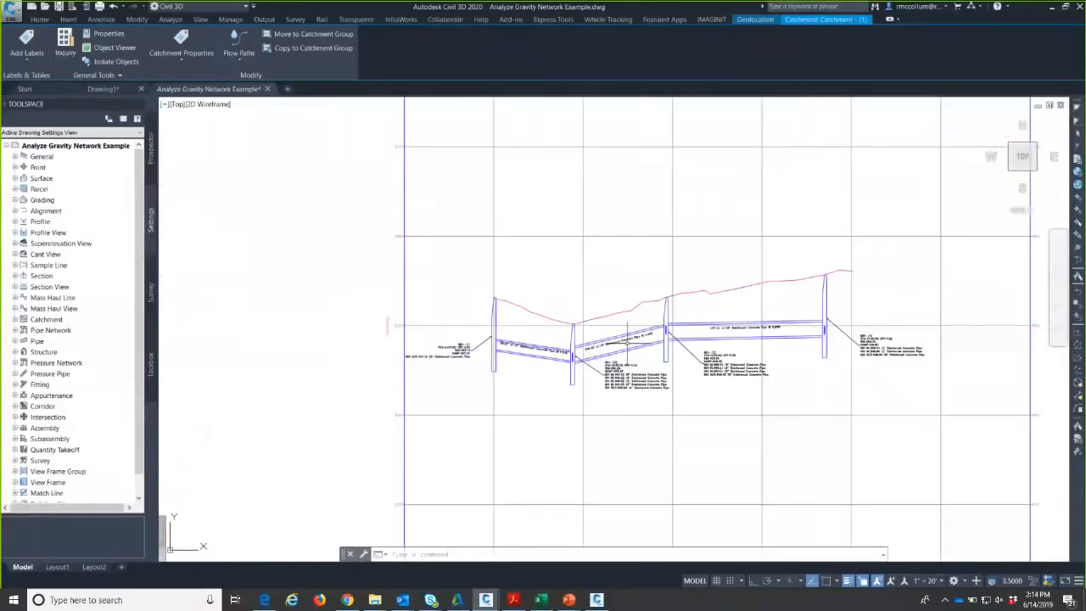
middle_click_drag(676, 339, 492, 367)
scroll(493, 369, "down", 2)
middle_click_drag(378, 400, 681, 296)
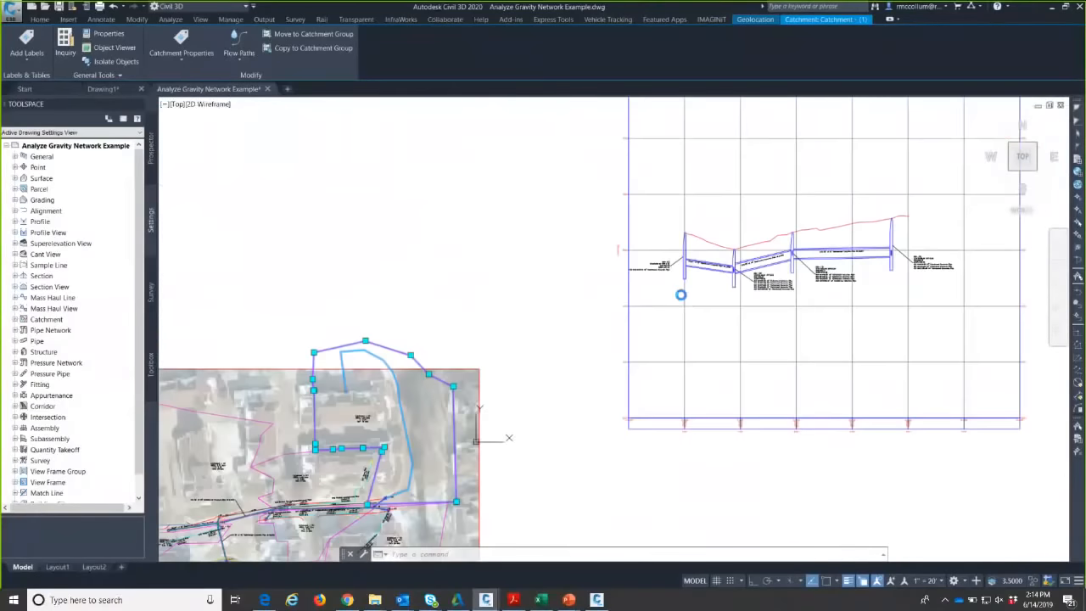
key("Escape")
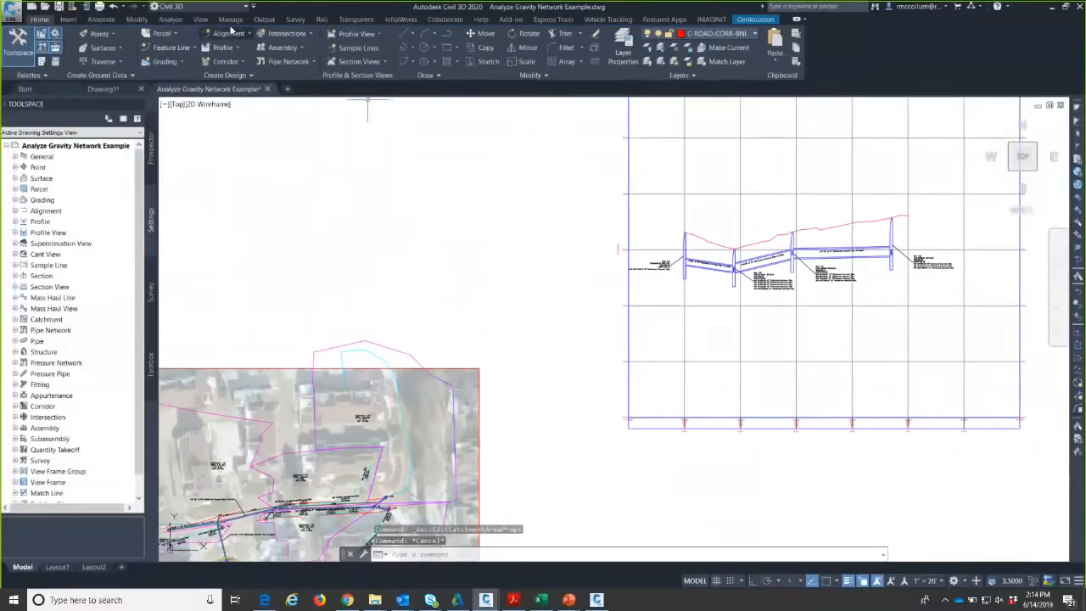
- Start Analyze Gravity Network, then cancel the pipe network choice
left_click(170, 19)
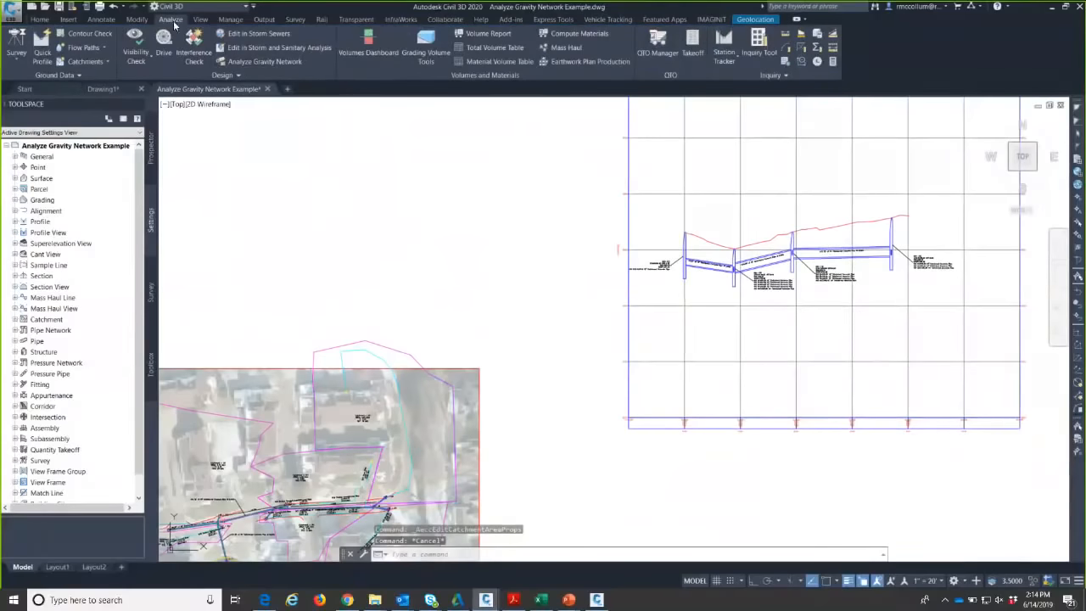
left_click(284, 66)
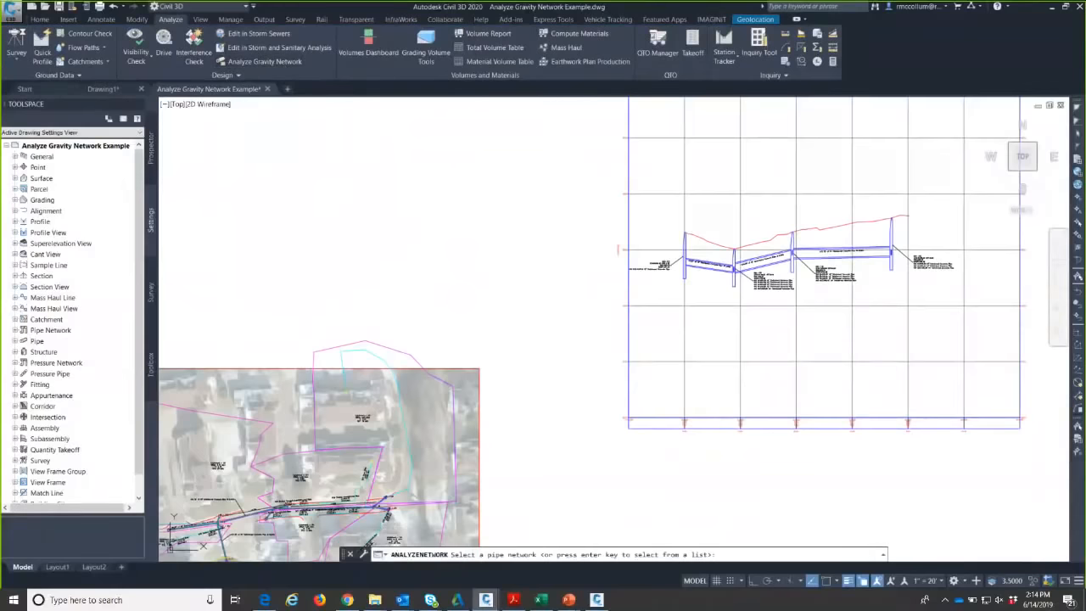
scroll(430, 343, "up", 8)
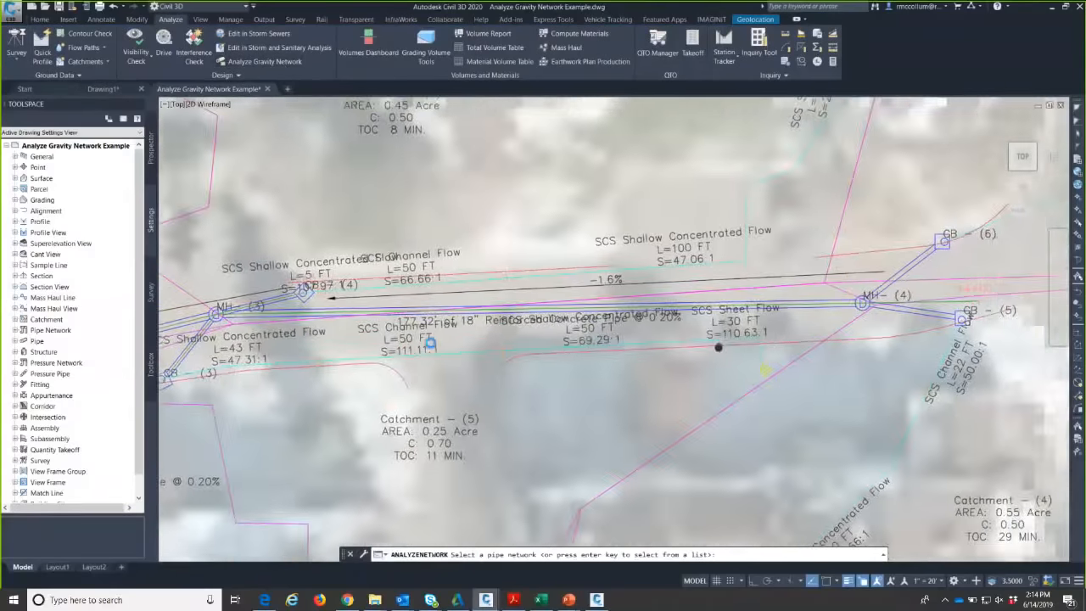
middle_click_drag(430, 343, 138, 341)
key("Return")
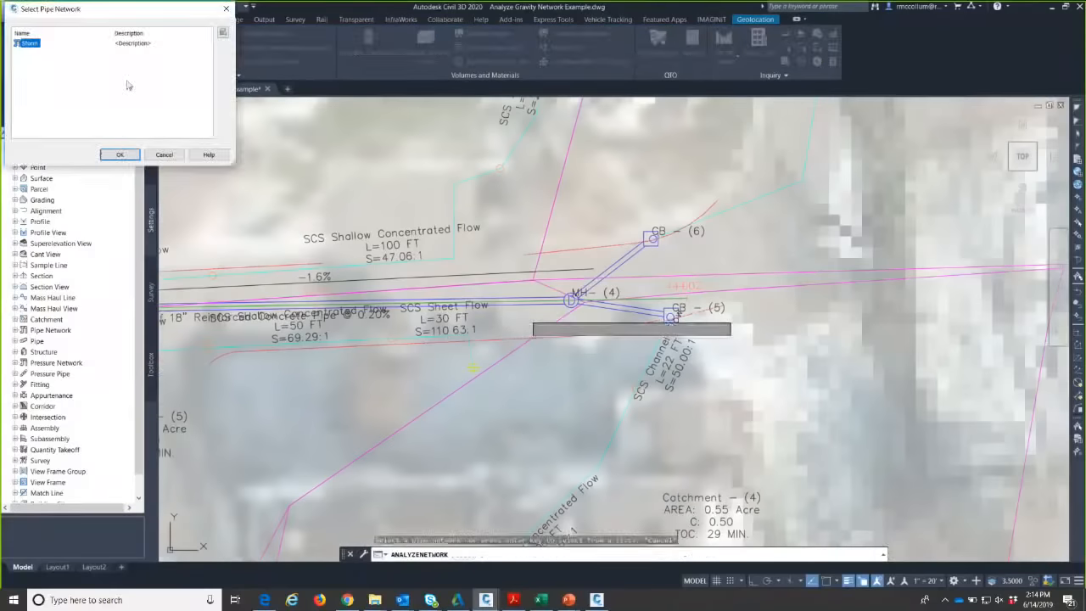
left_click(163, 154)
scroll(475, 180, "down", 2)
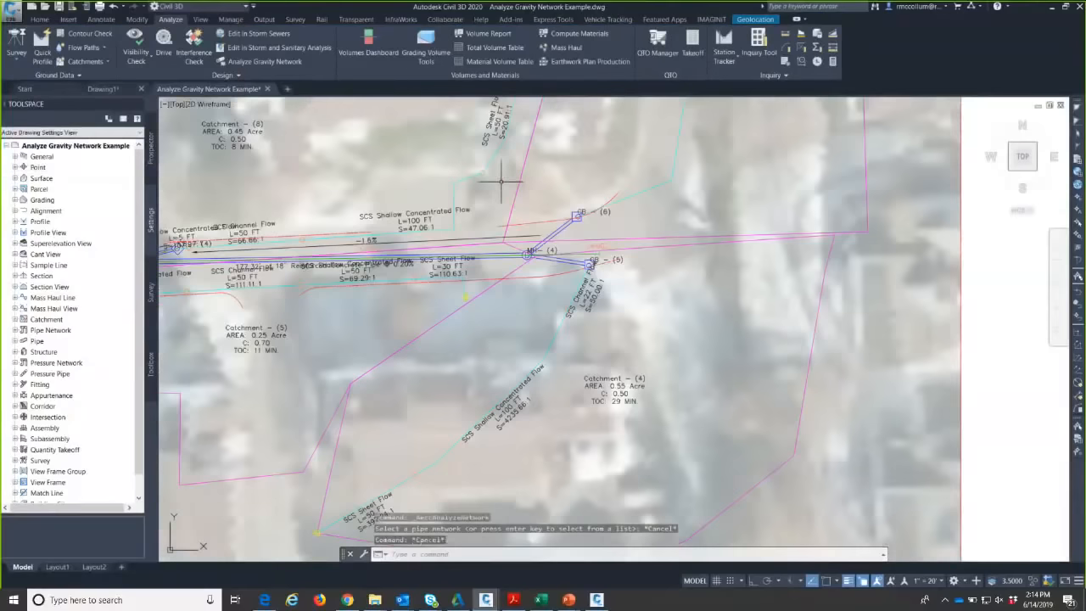
- Freeze the flow path label, catchment, flow path and catchment label layers with LAYFRZ, then restart Analyze Gravity Network
type("LAYFRZ")
key("Return")
left_click(488, 142)
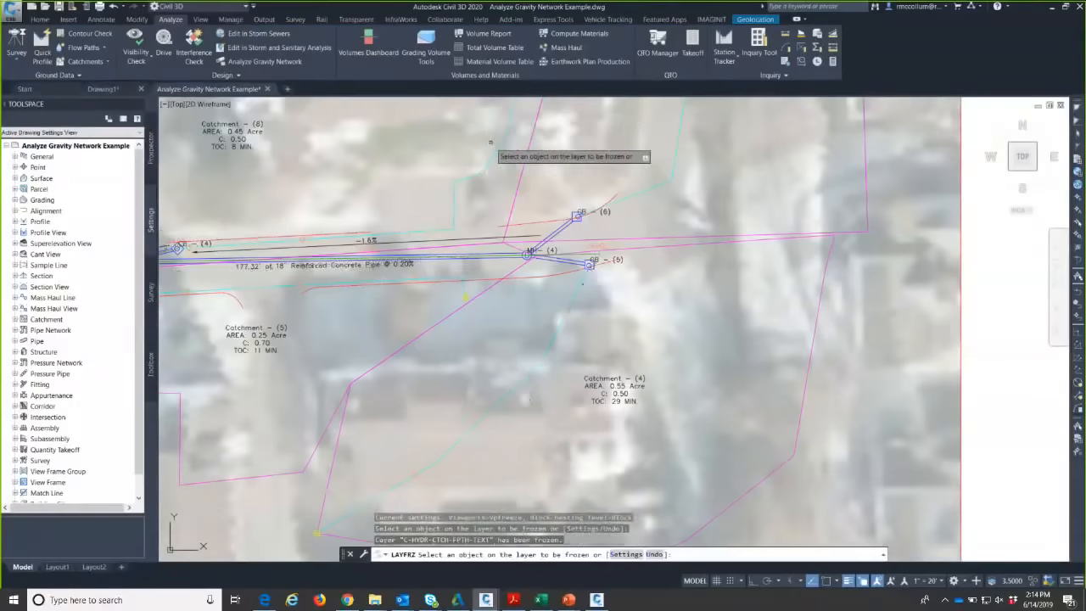
left_click(492, 153)
scroll(572, 203, "down", 2)
middle_click_drag(566, 197, 672, 260)
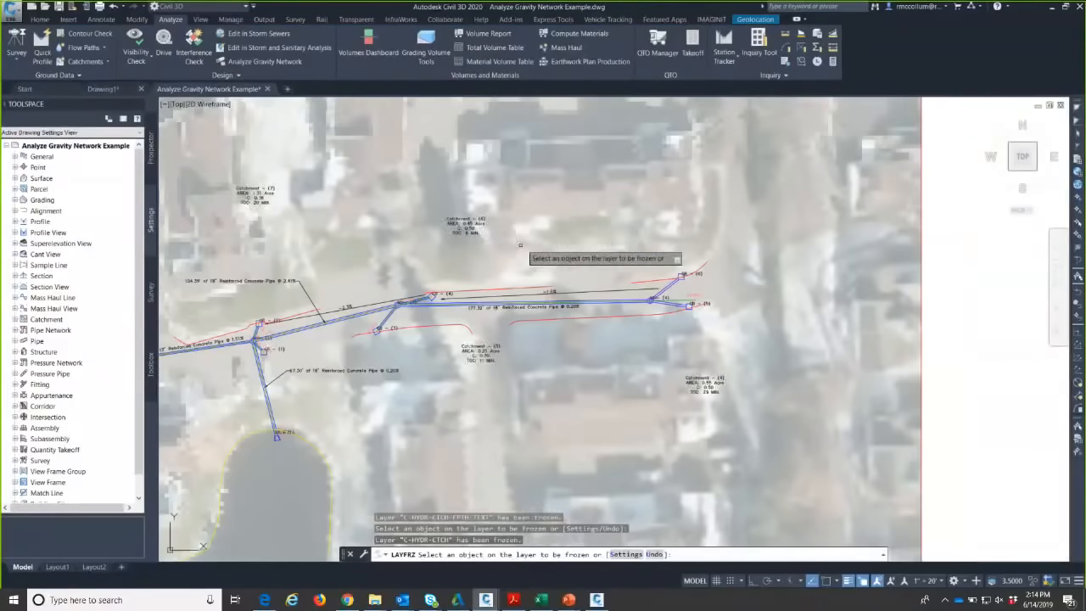
left_click(466, 227)
key("Escape")
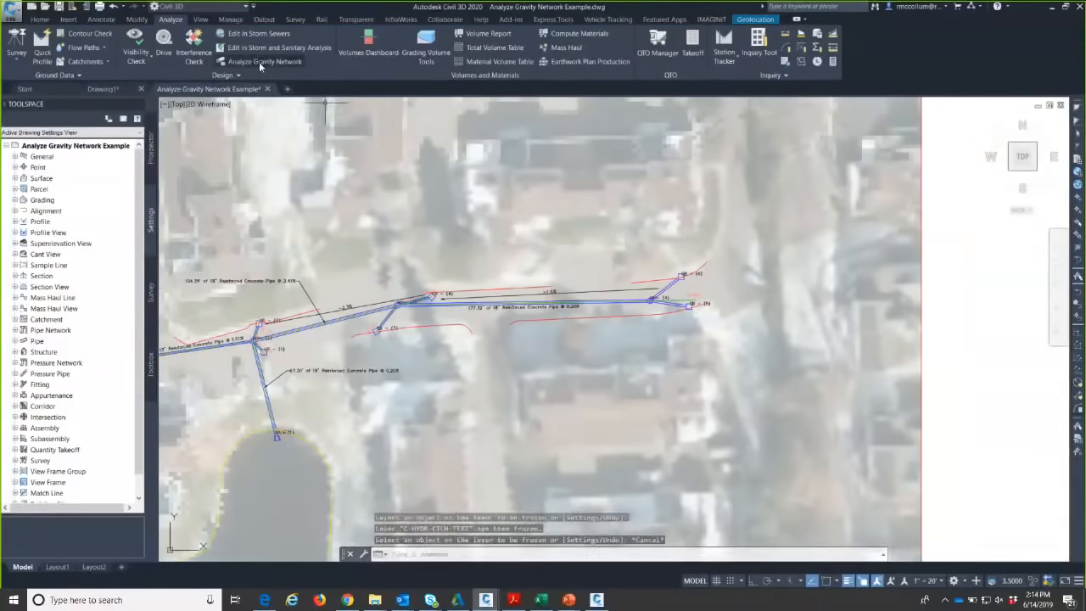
left_click(258, 62)
scroll(632, 297, "up", 5)
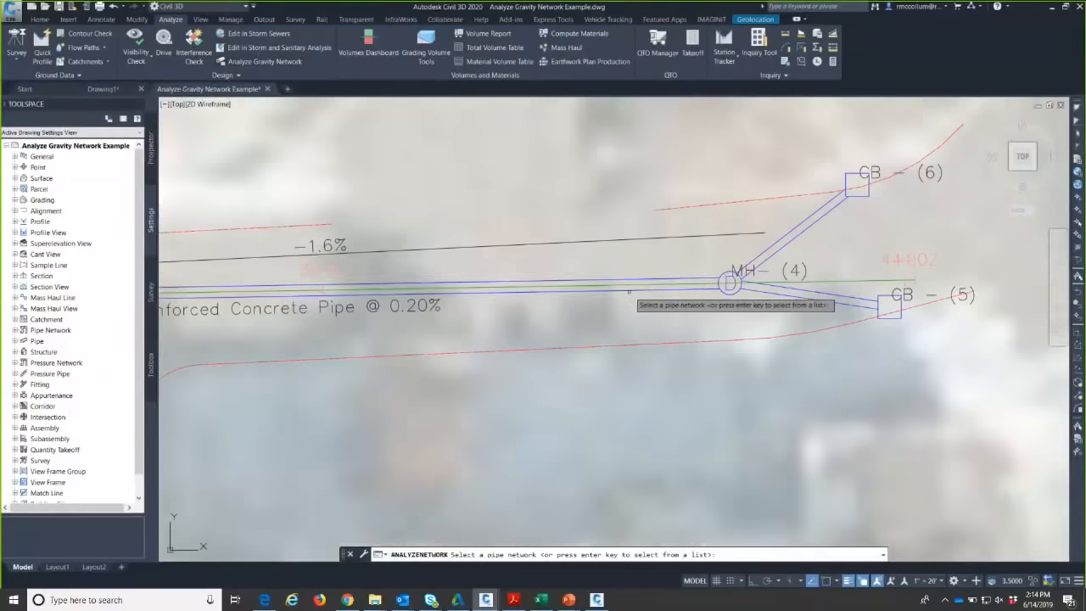
- Pick the pipe at MH-(4) to choose the Storm network and bring up the analysis settings
left_click(637, 284)
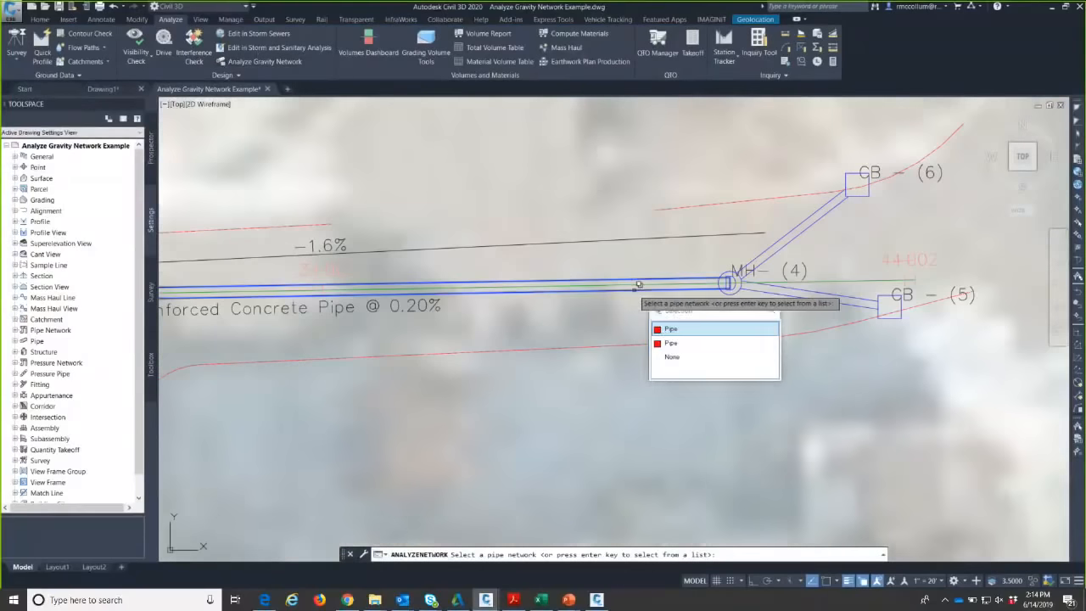
left_click(665, 330)
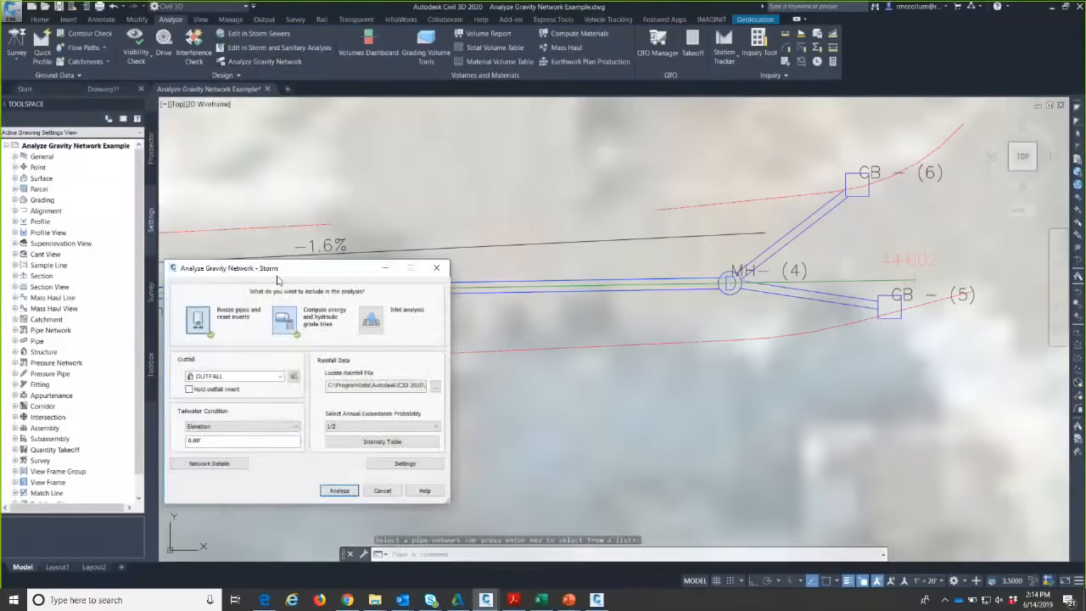
left_click_drag(278, 273, 424, 182)
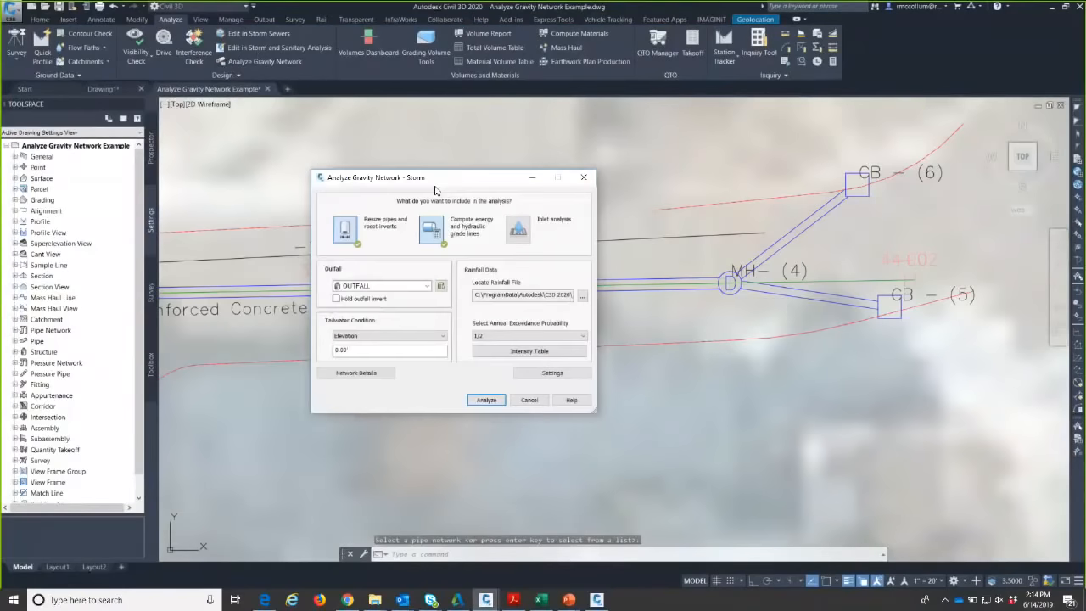
left_click(538, 374)
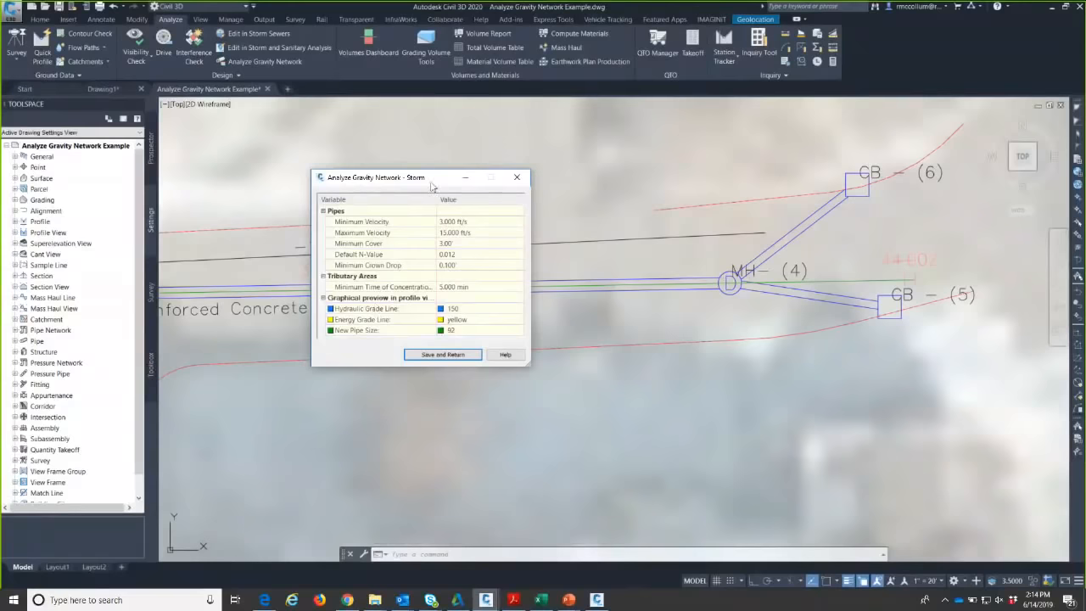
left_click_drag(458, 178, 485, 154)
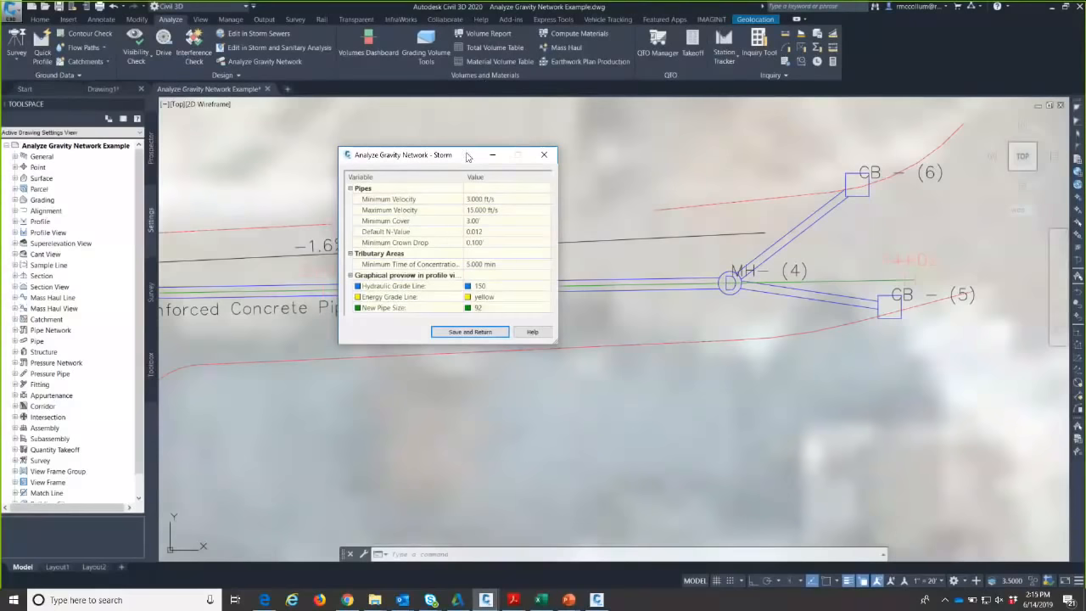
left_click_drag(415, 154, 700, 200)
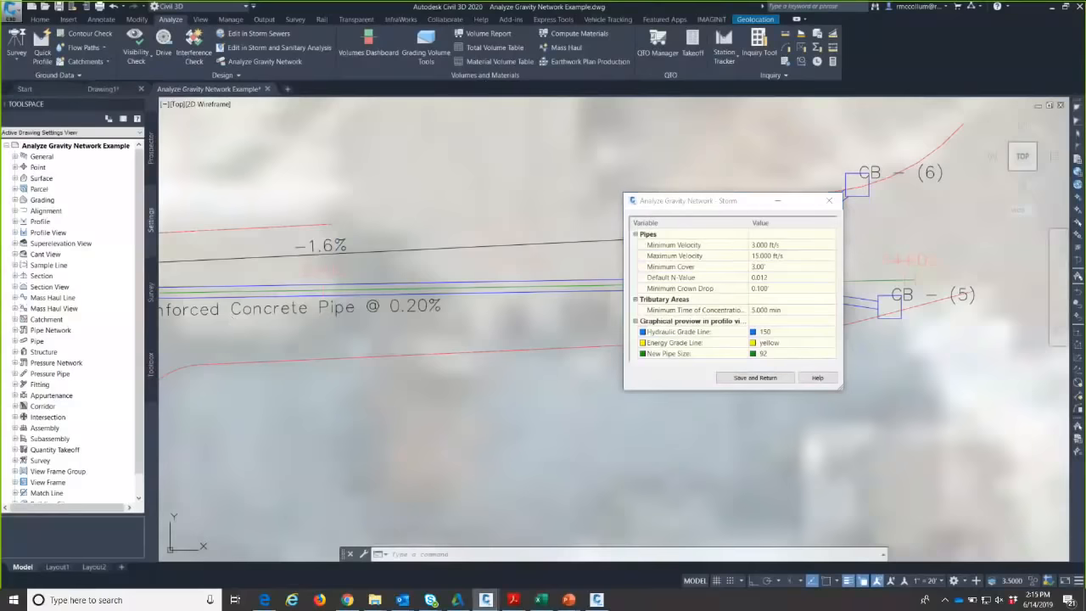
left_click(298, 349)
middle_click_drag(298, 347, 472, 346)
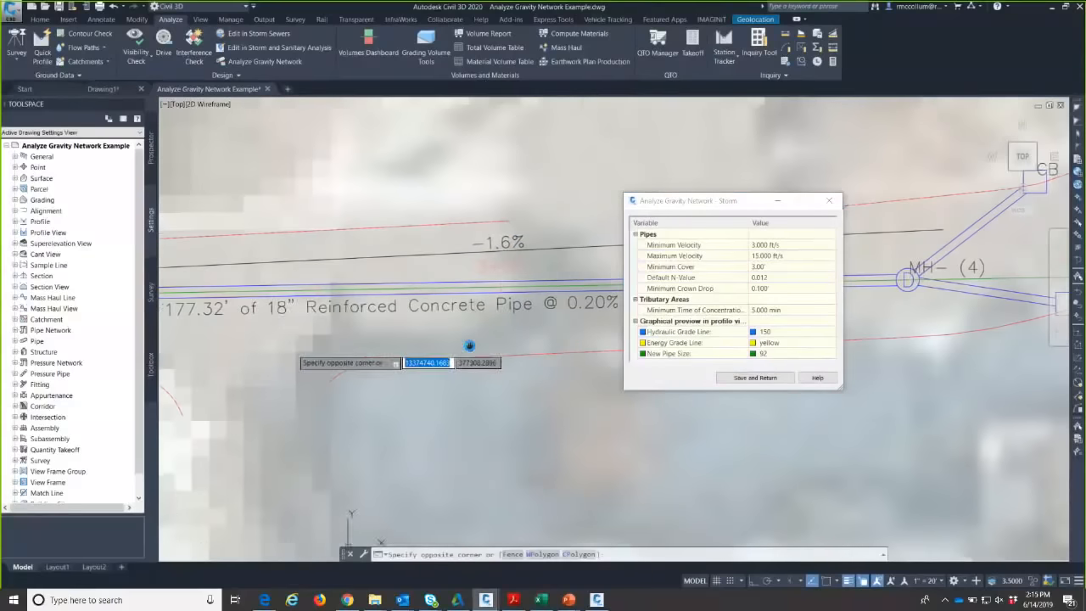
left_click(452, 348)
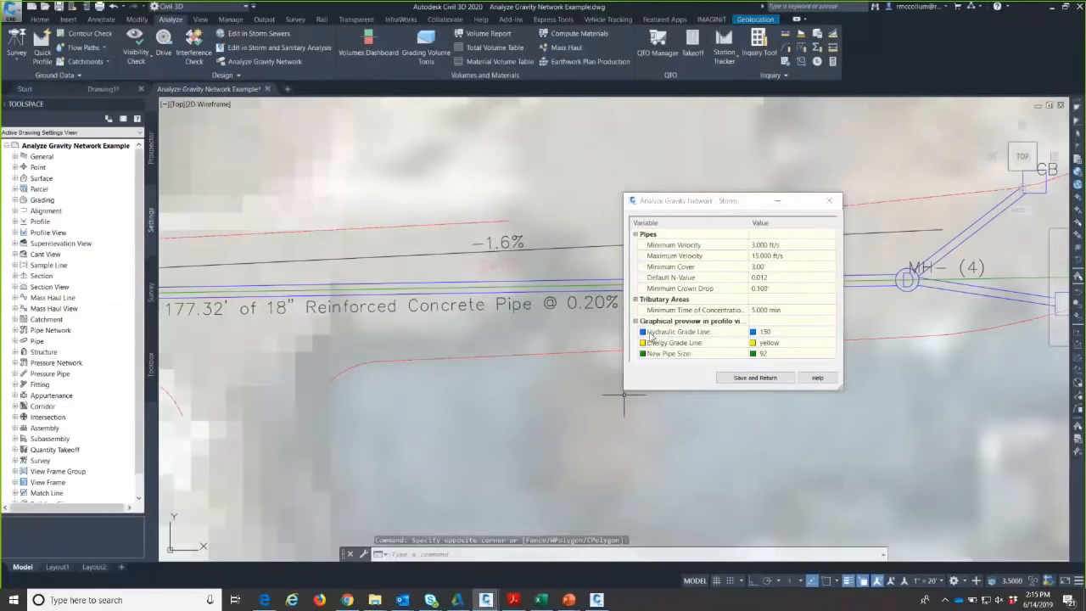
- Review Default N-Value 0.012, crown drop, cover and velocity limits, then save and return
left_click(767, 279)
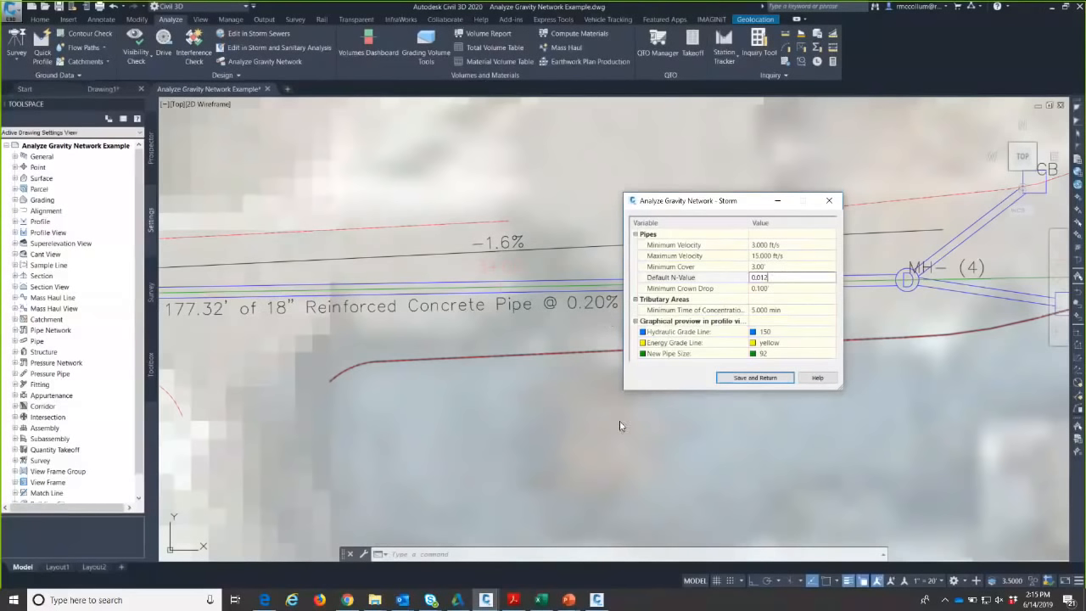
left_click(777, 287)
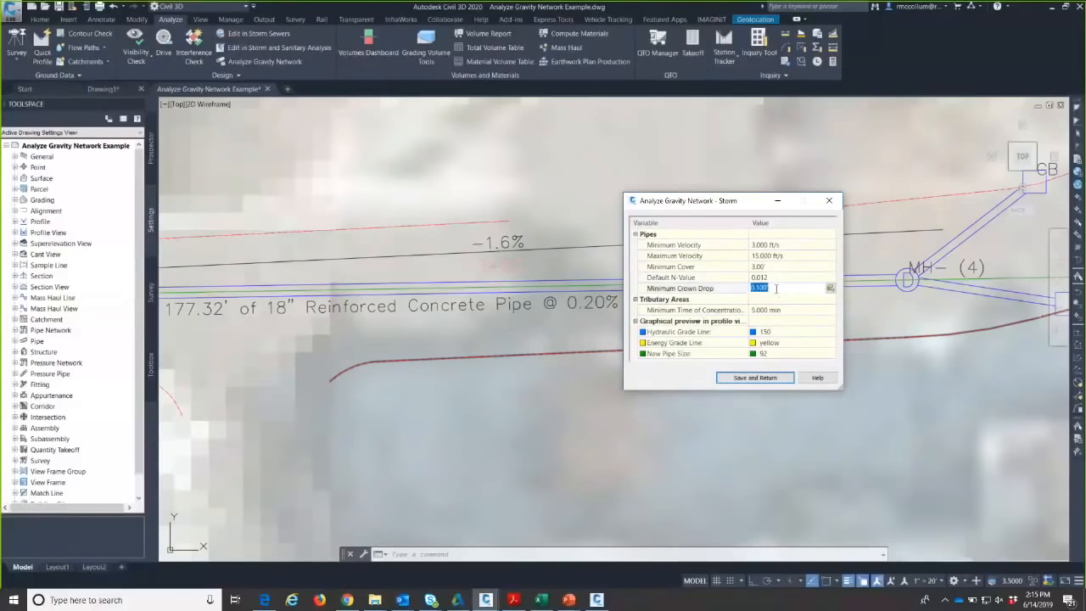
left_click(782, 267)
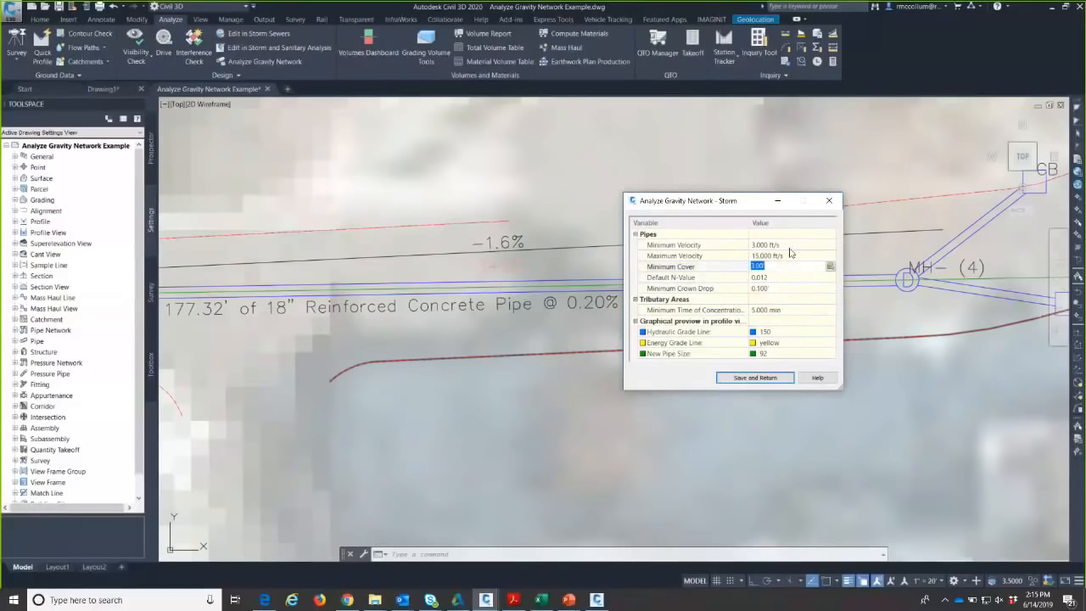
left_click(791, 247)
left_click(791, 254)
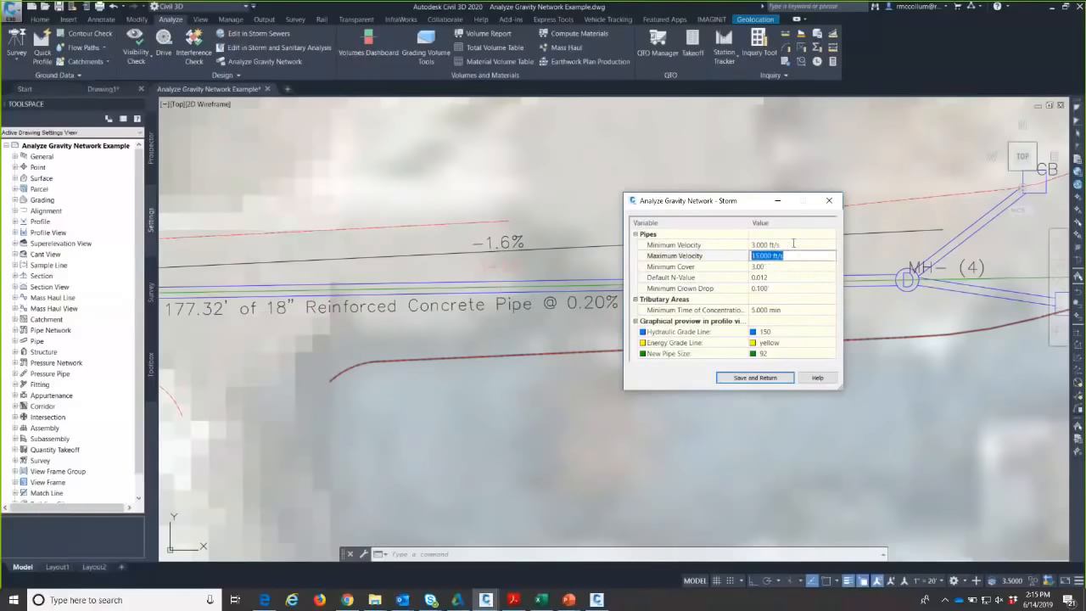
left_click(793, 245)
left_click(794, 254)
left_click(793, 245)
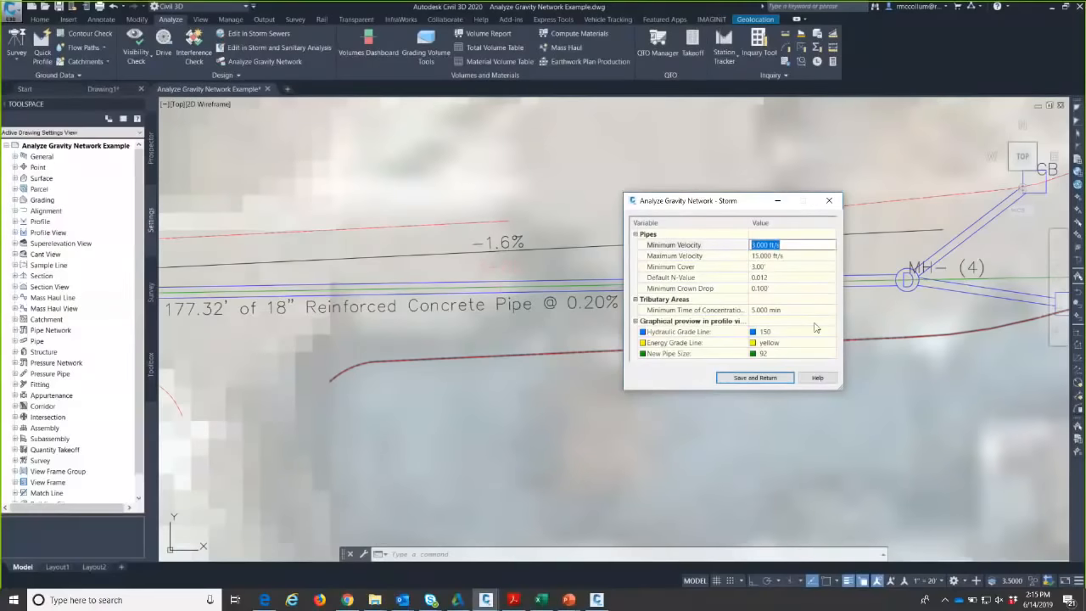
left_click_drag(730, 202, 671, 308)
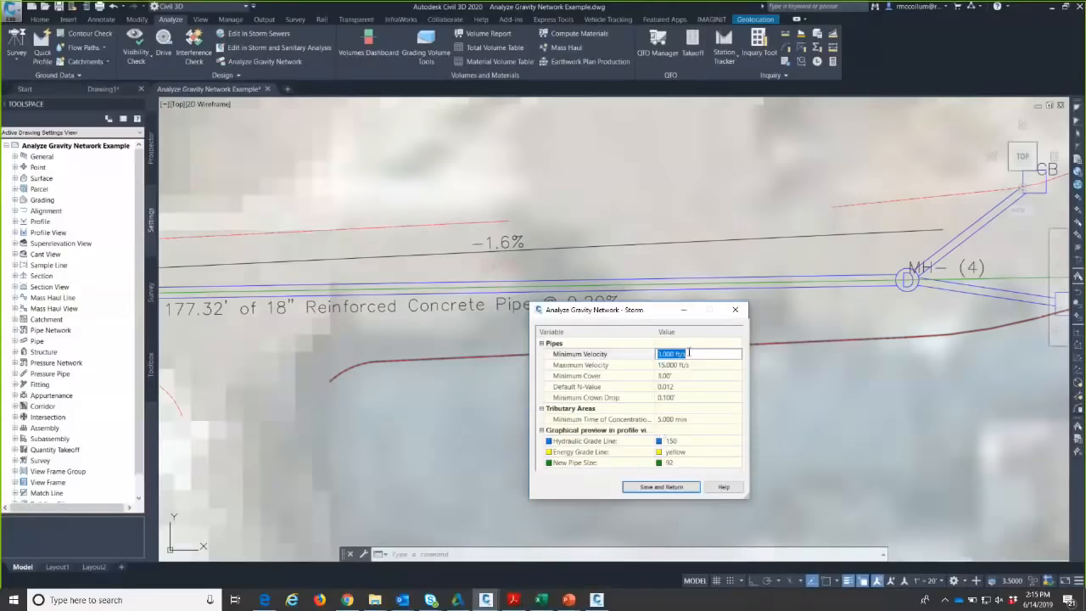
left_click(660, 488)
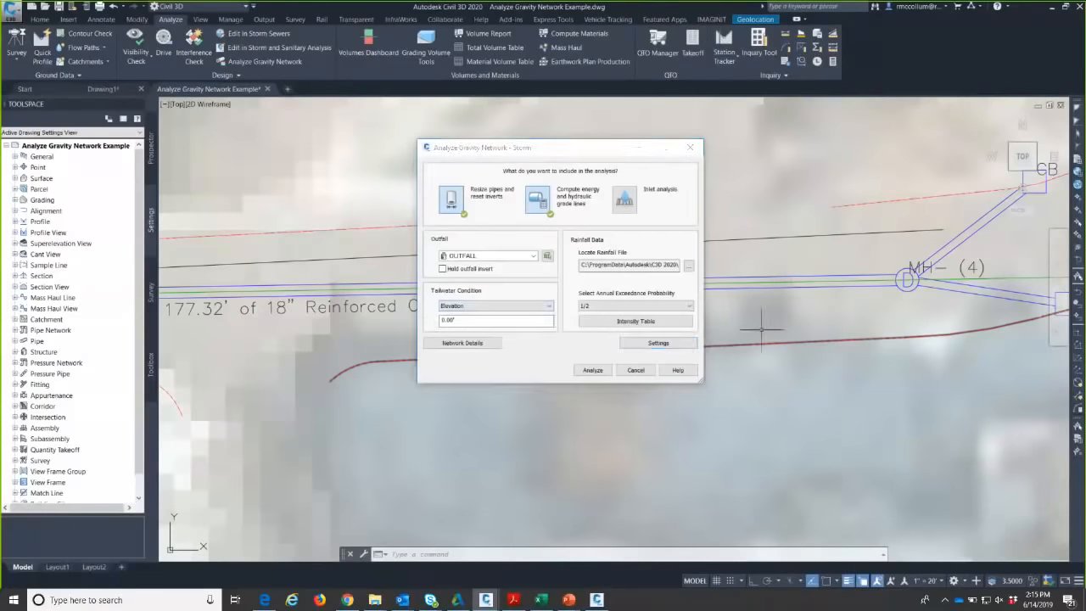
- Zoom and pan the drawing to frame the outfall profile with its OUTFALL and MH-(2) invert labels
scroll(704, 309, "down", 8)
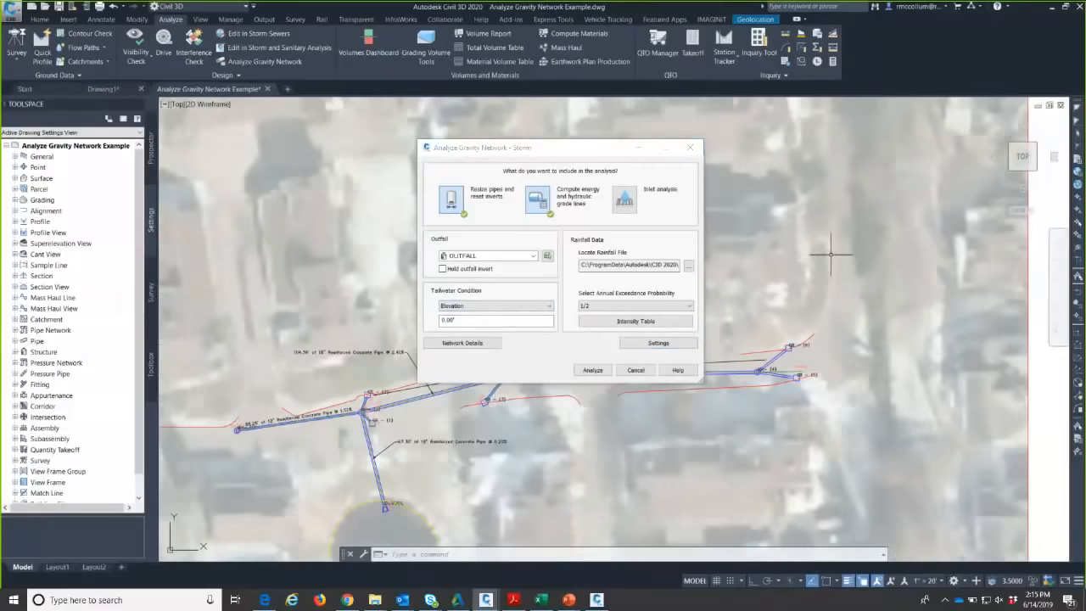
scroll(834, 204, "down", 6)
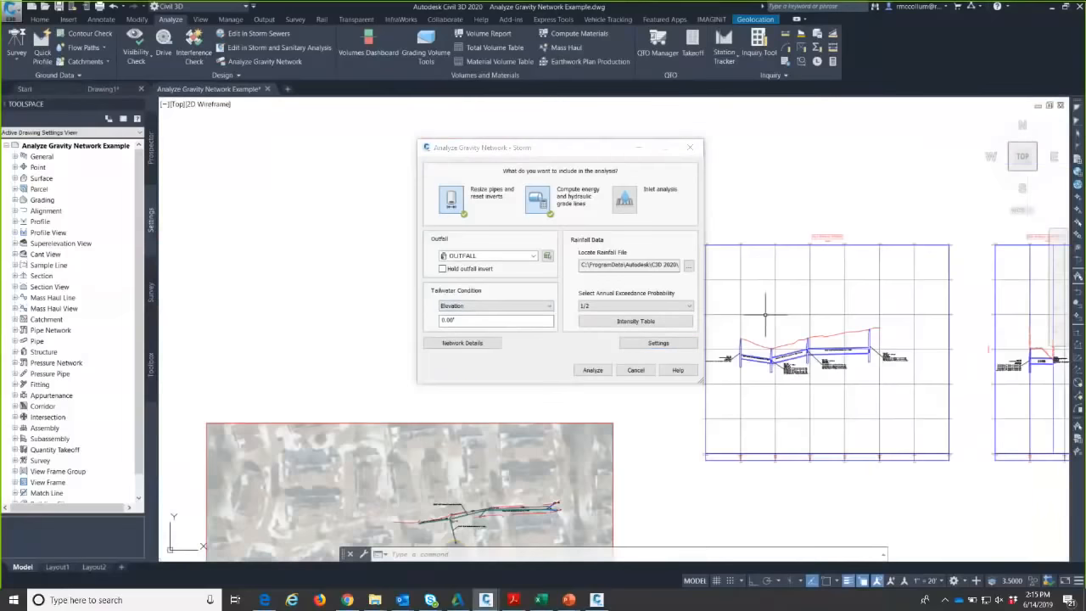
scroll(854, 303, "up", 10)
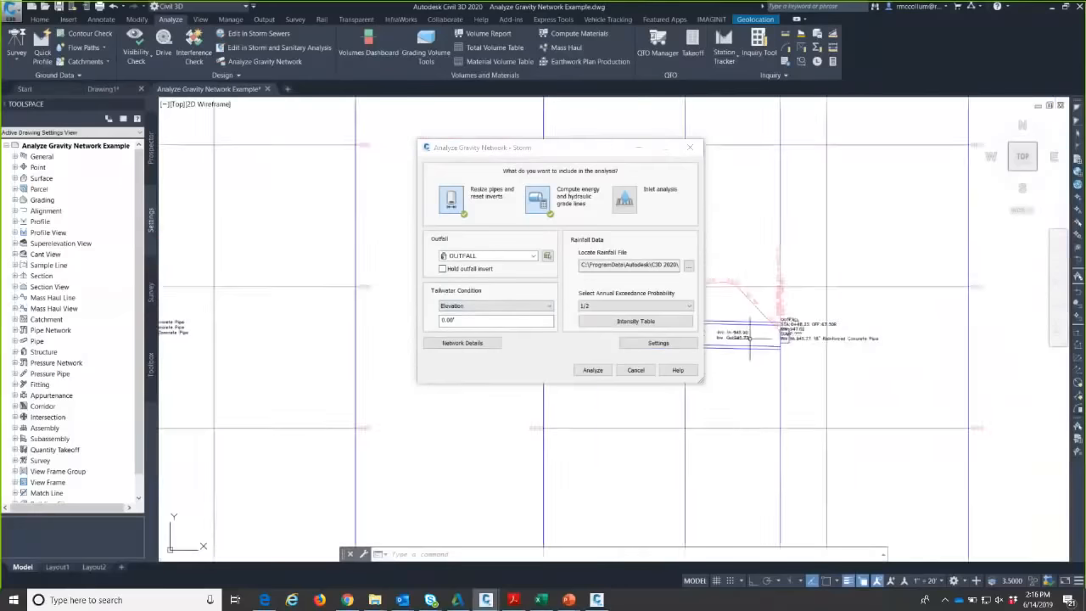
scroll(755, 343, "up", 4)
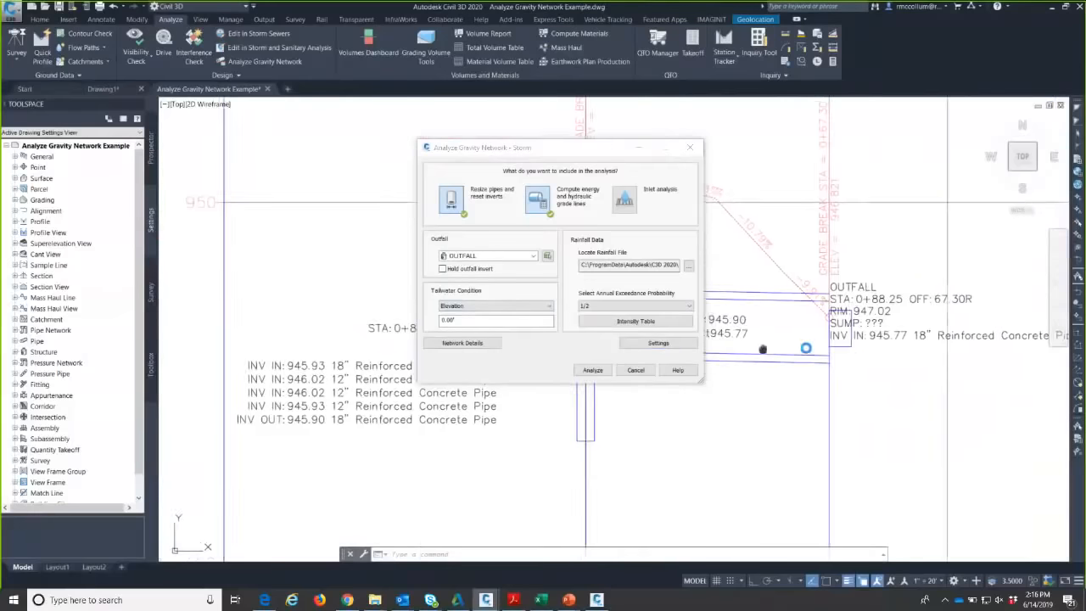
middle_click_drag(892, 357, 857, 359)
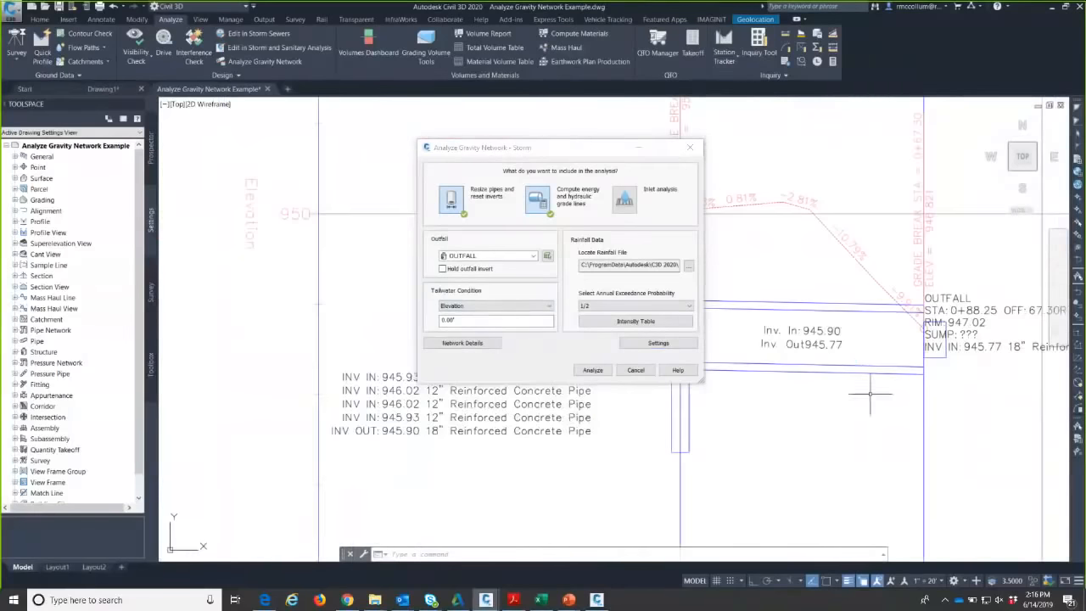
middle_click_drag(866, 396, 811, 466)
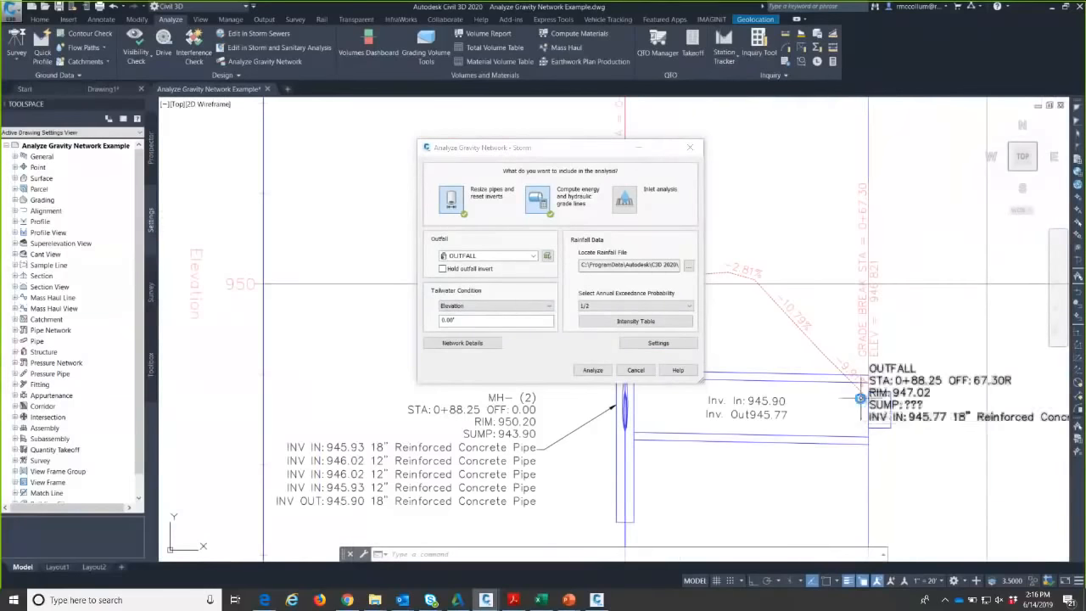
scroll(857, 392, "up", 3)
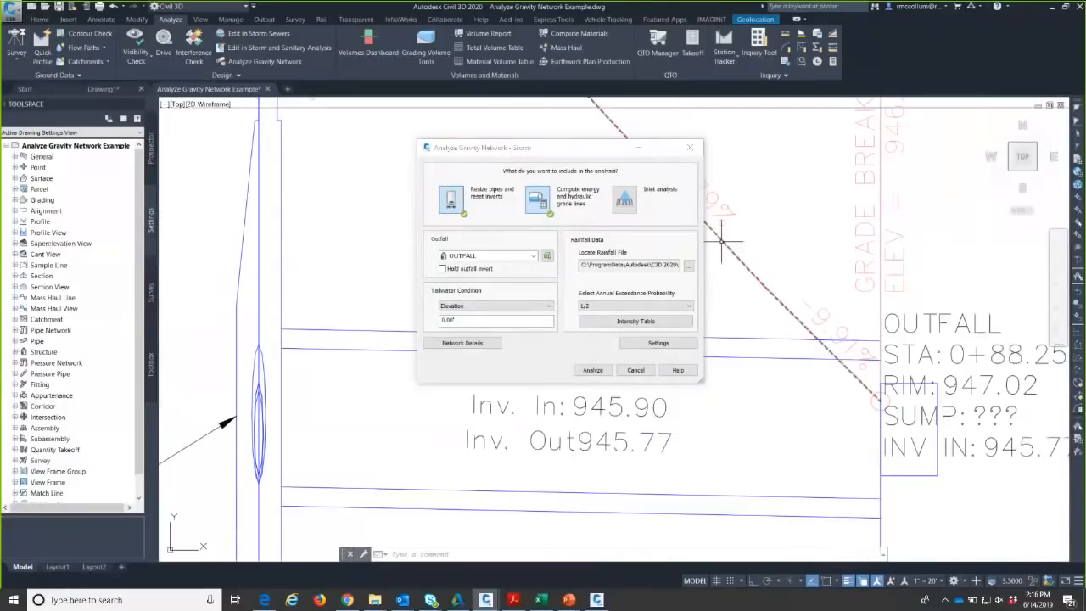
scroll(713, 237, "down", 2)
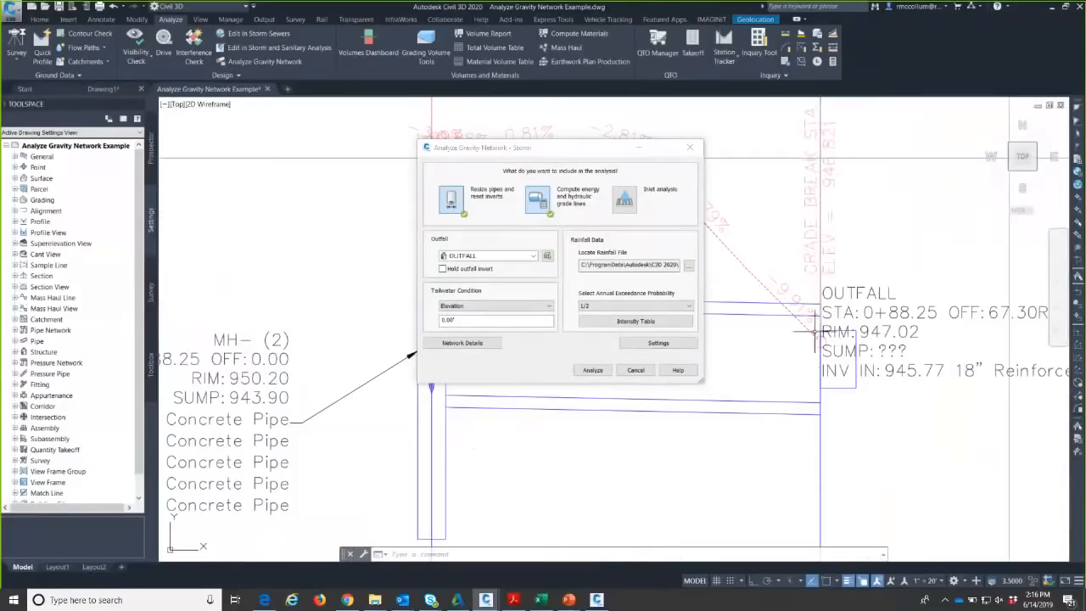
middle_click_drag(802, 327, 836, 325)
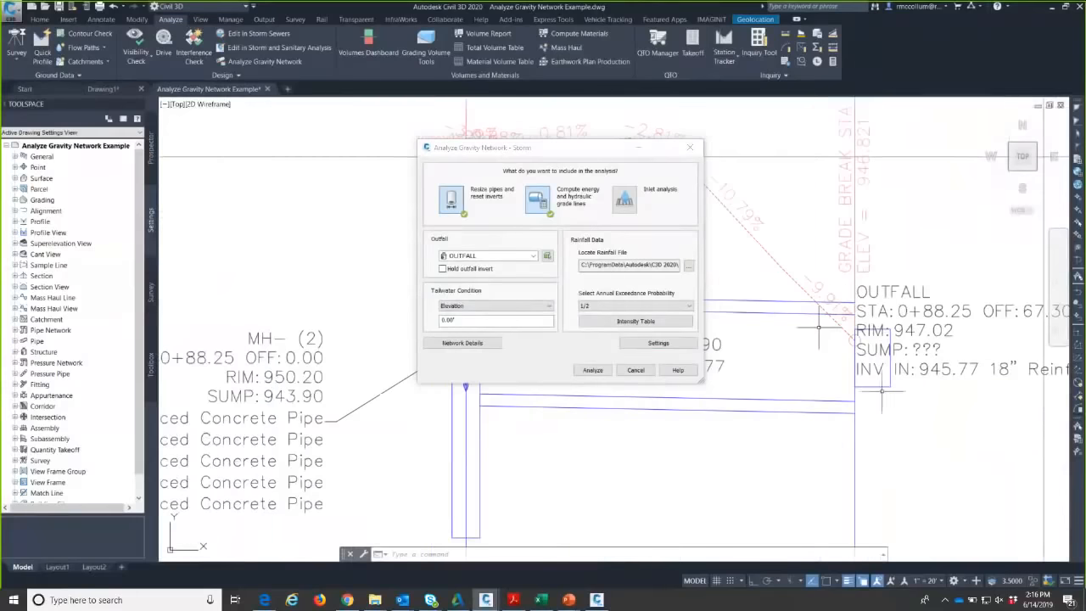
middle_click_drag(838, 386, 921, 383)
scroll(920, 383, "down", 2)
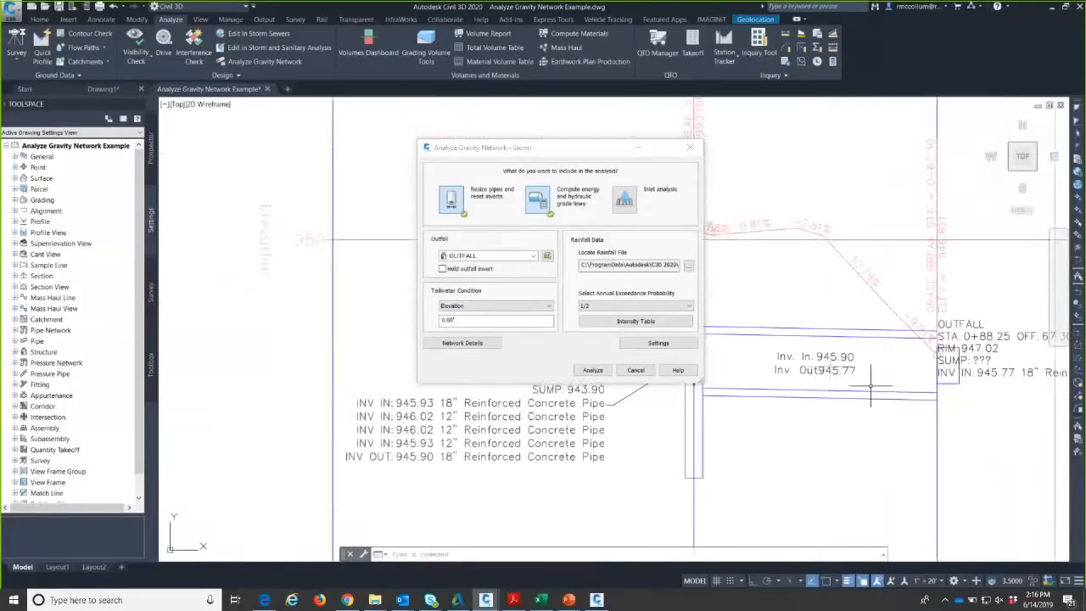
- Choose the (dc+D)/2 tailwater condition and check Hold outfall invert in Analyze Gravity Network
left_click(483, 307)
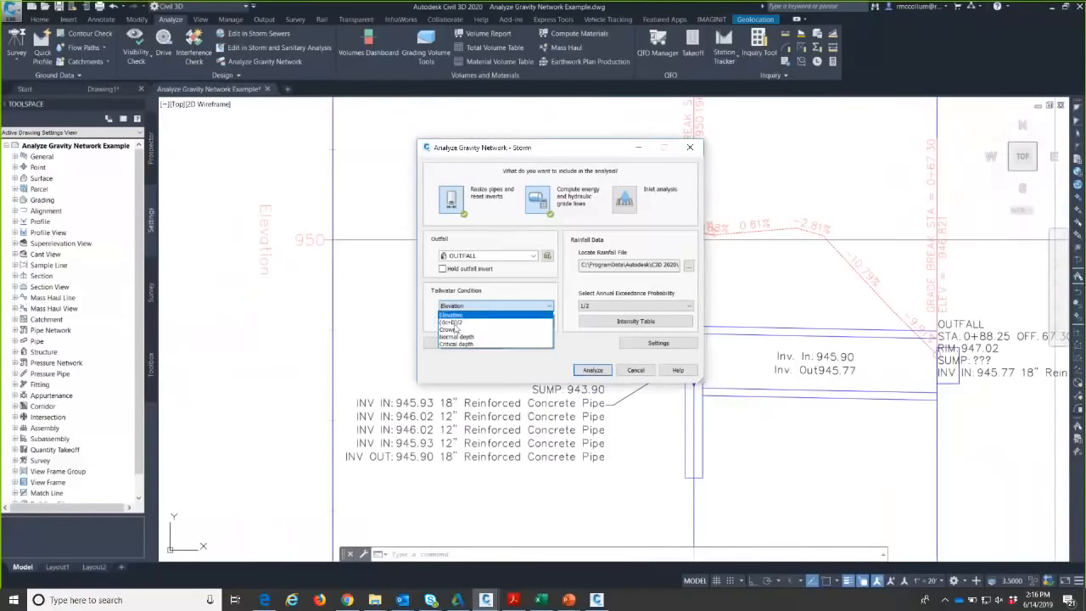
left_click(458, 327)
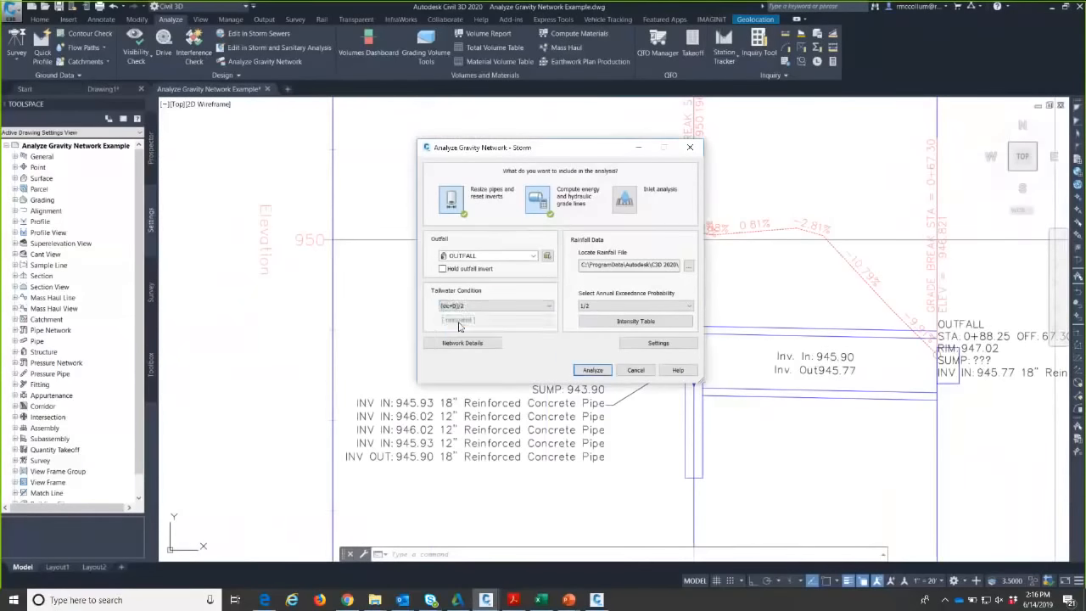
middle_click_drag(896, 388, 792, 379)
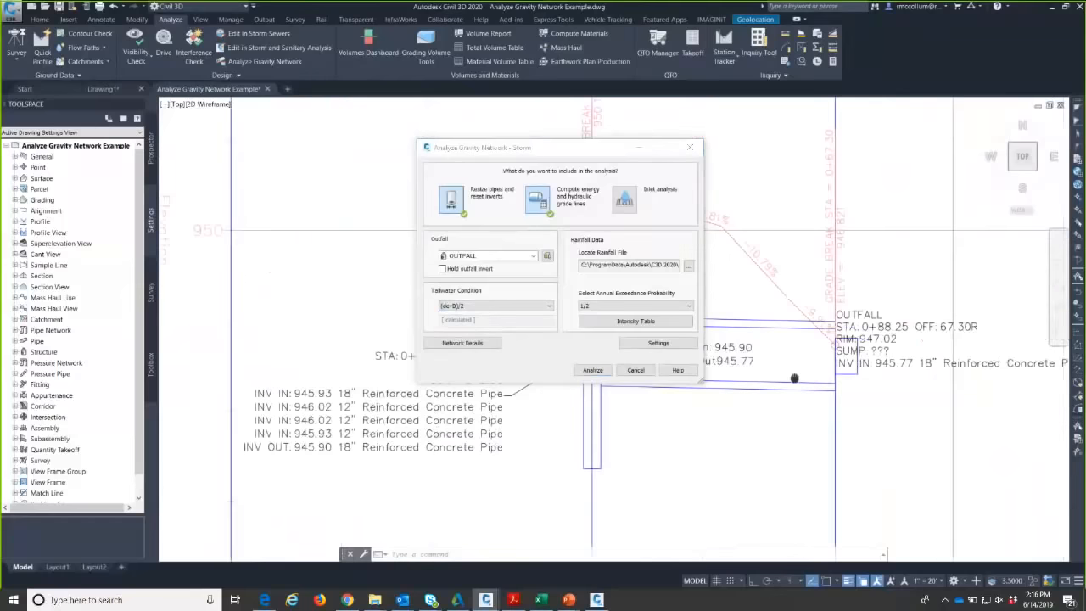
scroll(811, 381, "up", 2)
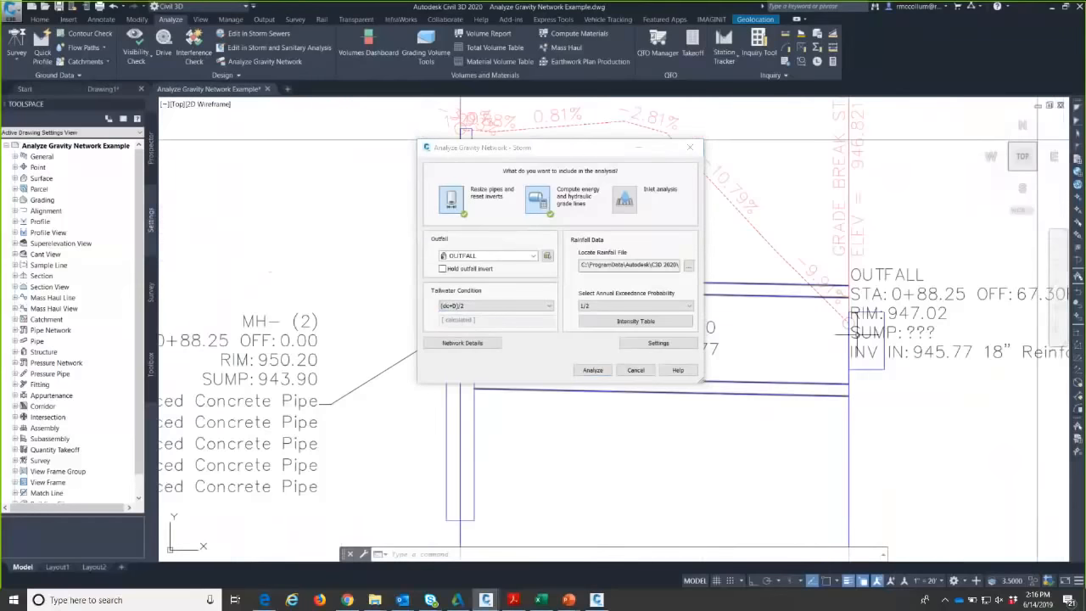
left_click(489, 307)
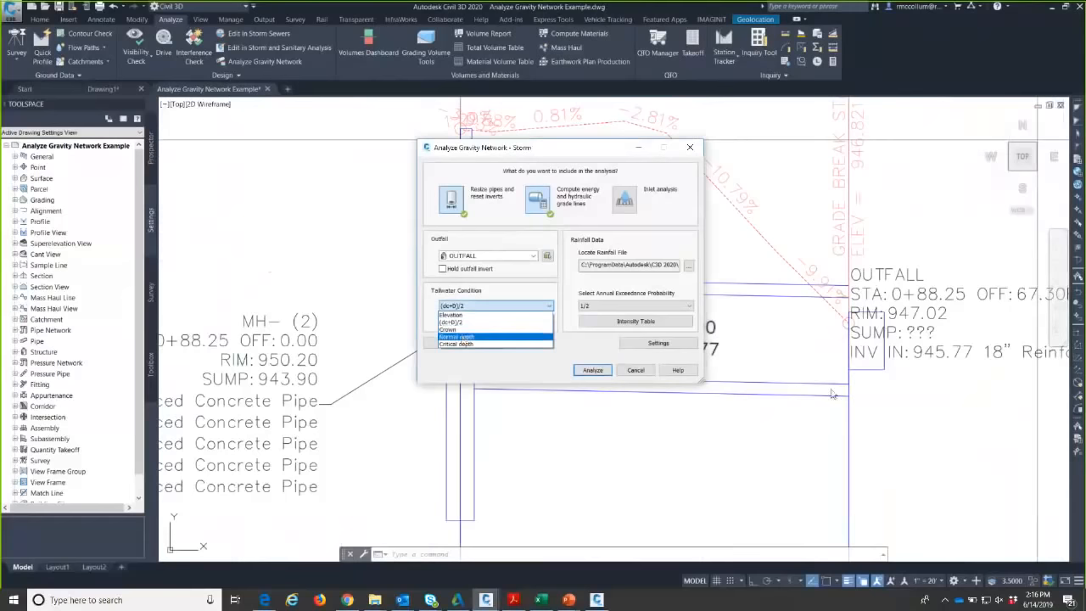
left_click(504, 367)
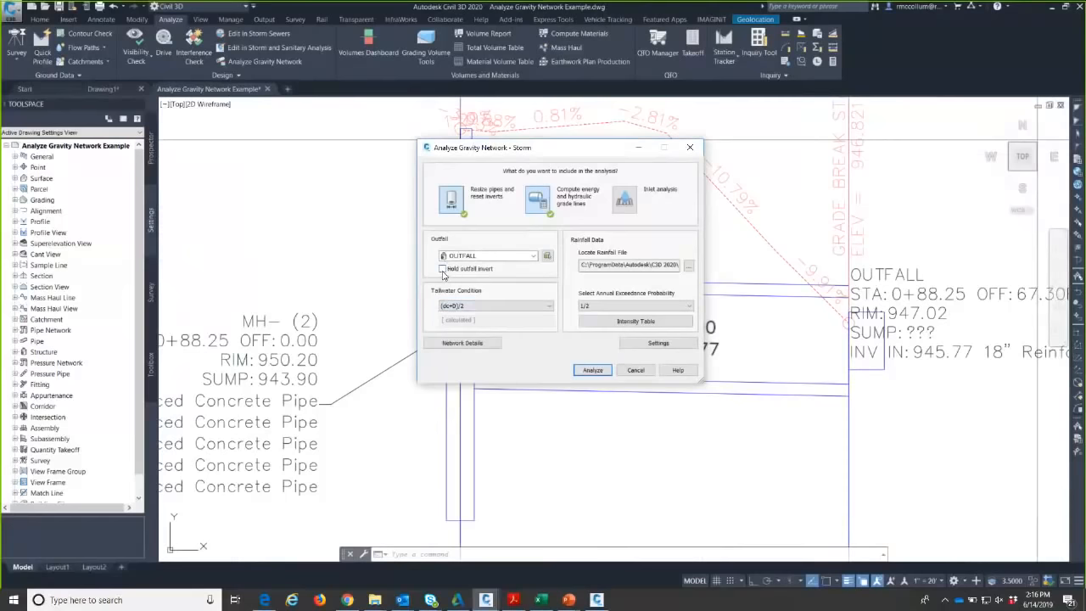
left_click(441, 269)
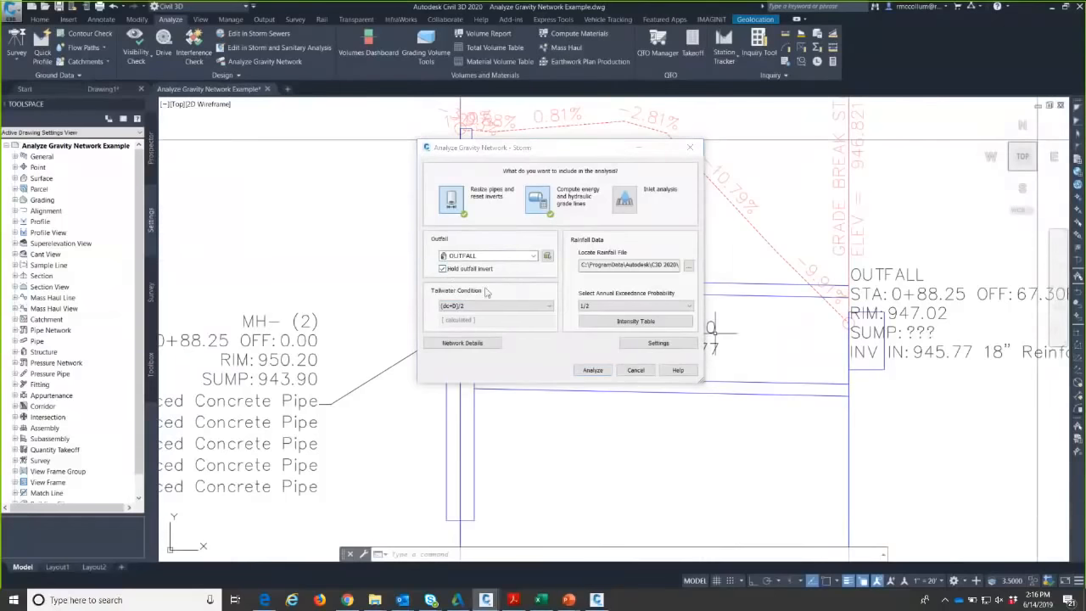
left_click(618, 267)
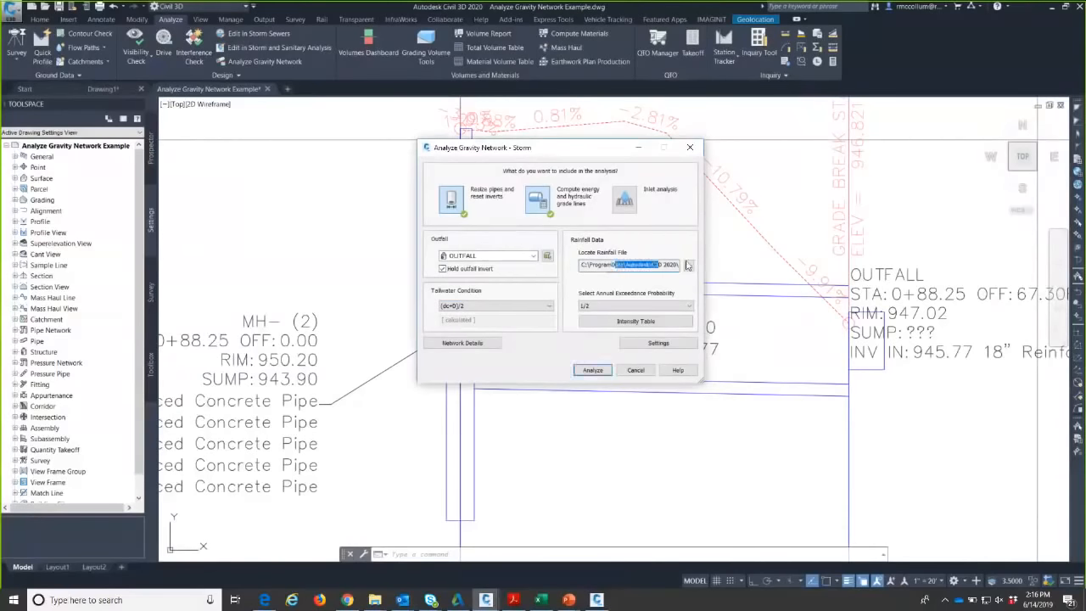
- Load the FarmingtonHills.IDF rainfall file and review its intensity table
left_click(688, 266)
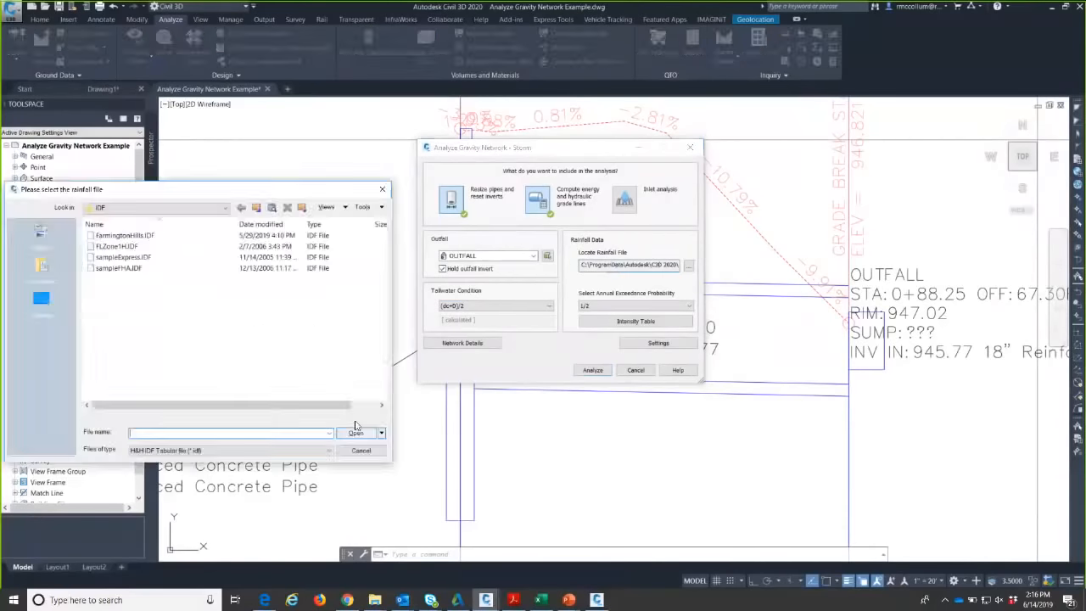
left_click(150, 240)
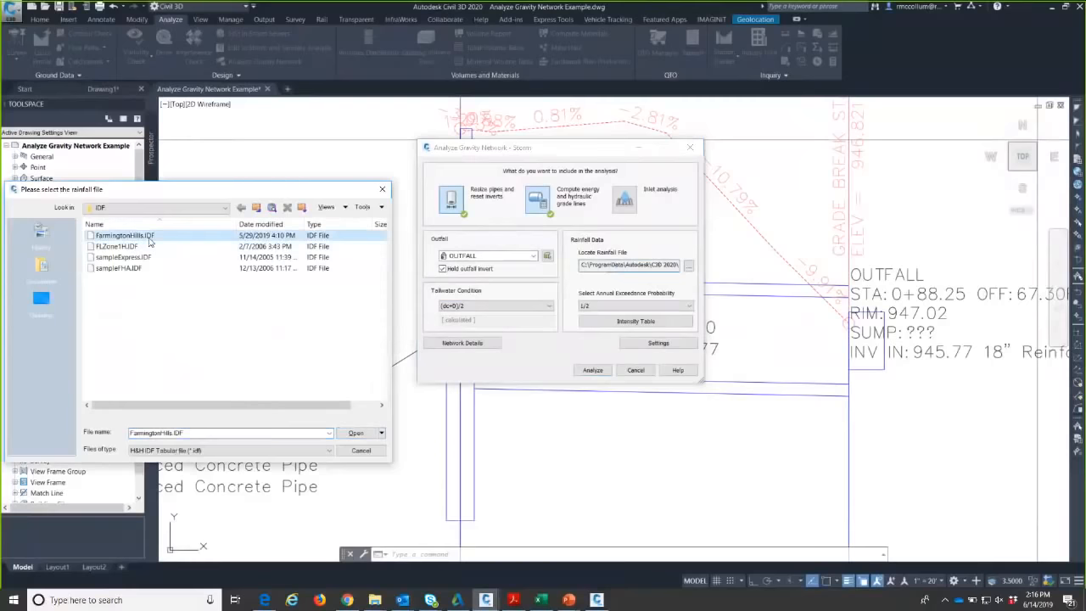
left_click(353, 433)
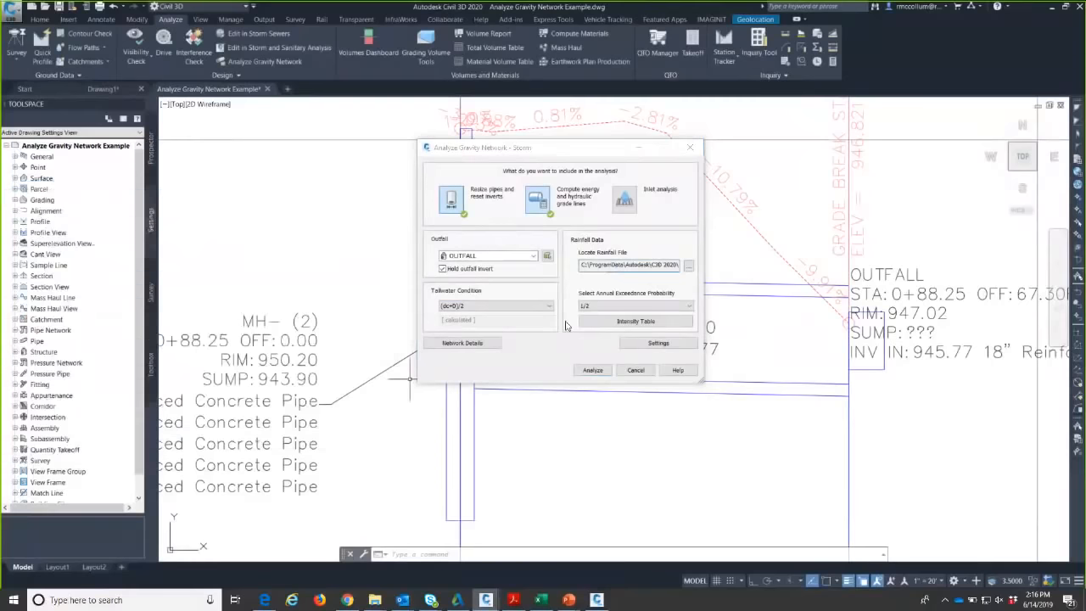
left_click(634, 322)
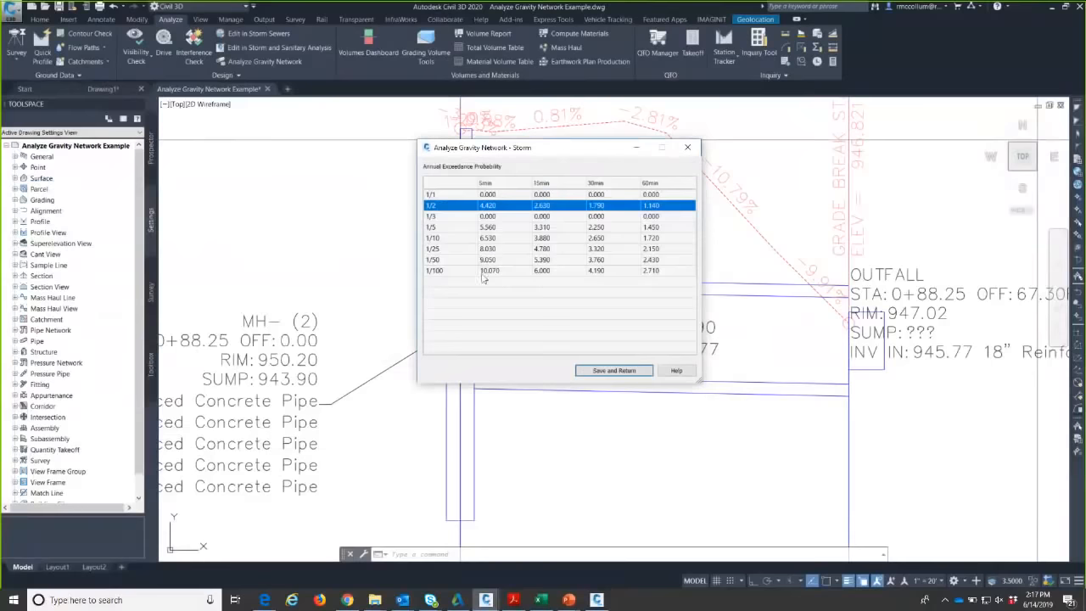
left_click(623, 370)
- Set annual exceedance probability to 1/10 and turn on inlet analysis
left_click(606, 305)
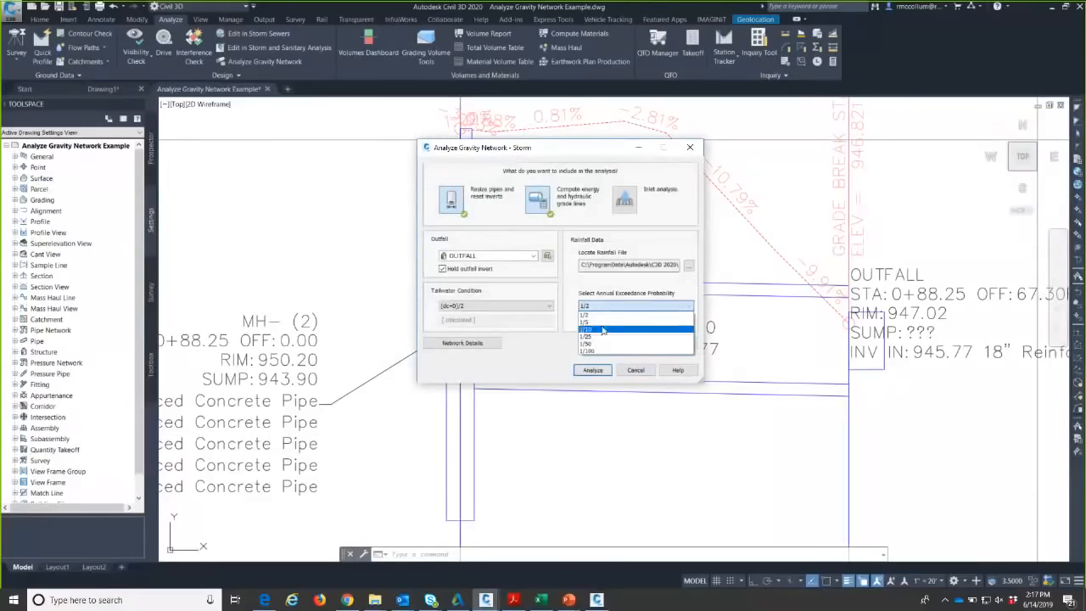
left_click(602, 329)
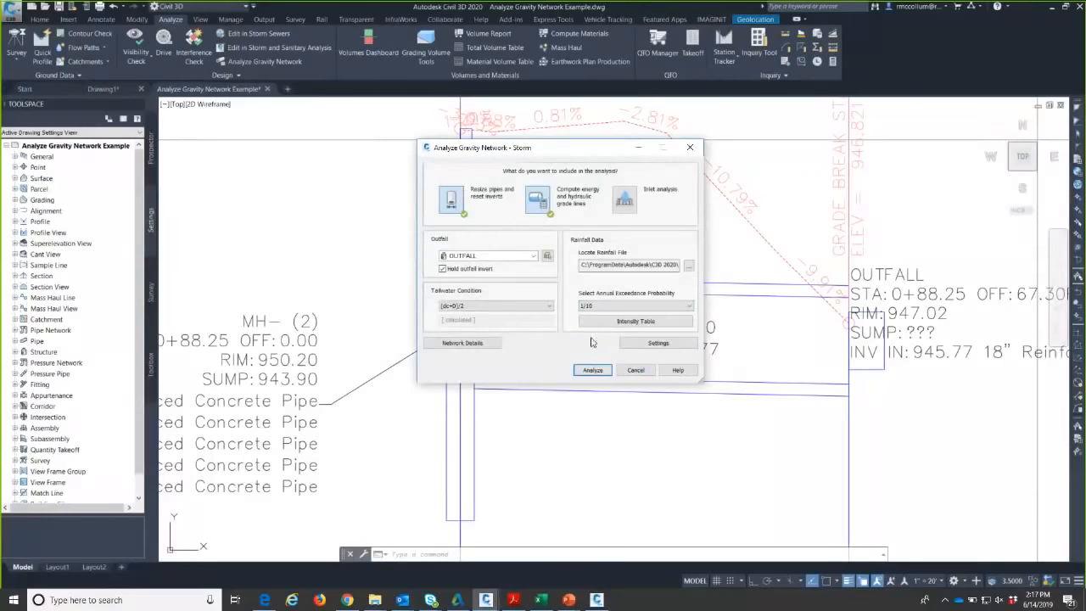
left_click(625, 200)
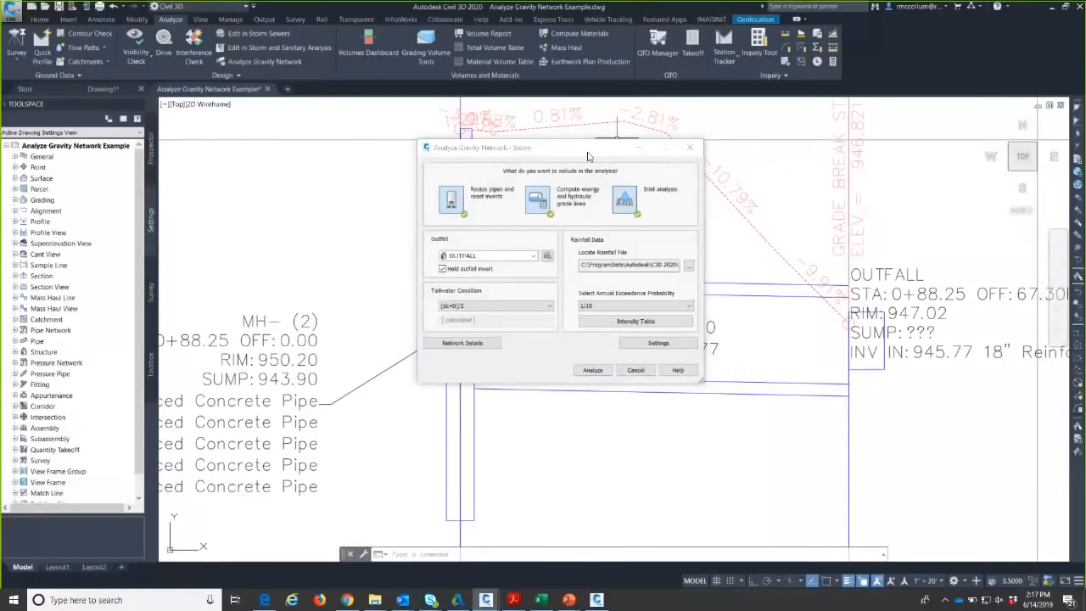
- Show the network details table in the Structure express view and widen the Structure Type column
left_click(474, 342)
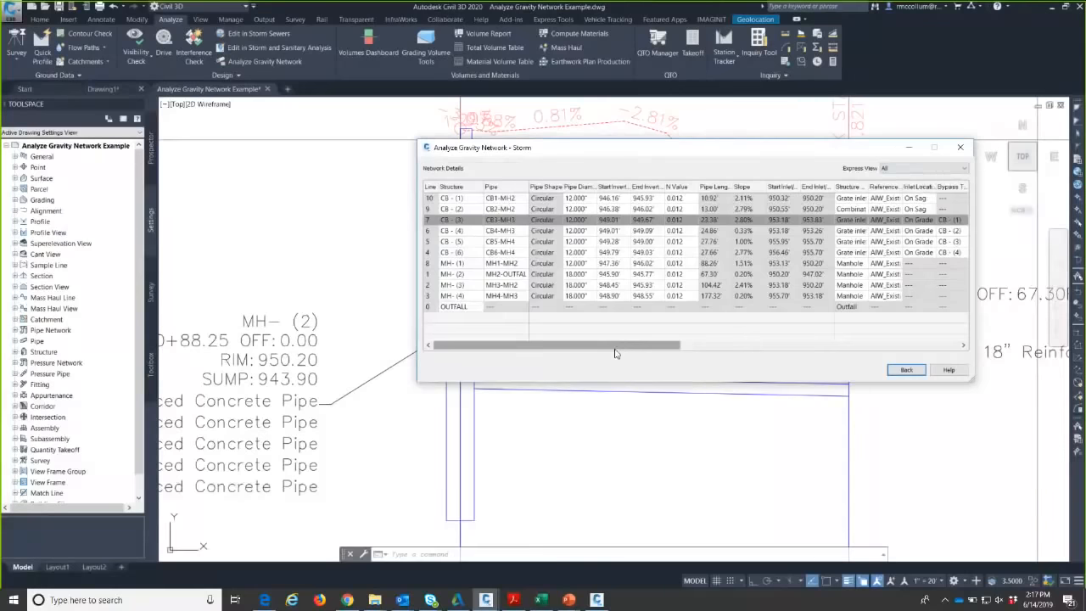
left_click(936, 169)
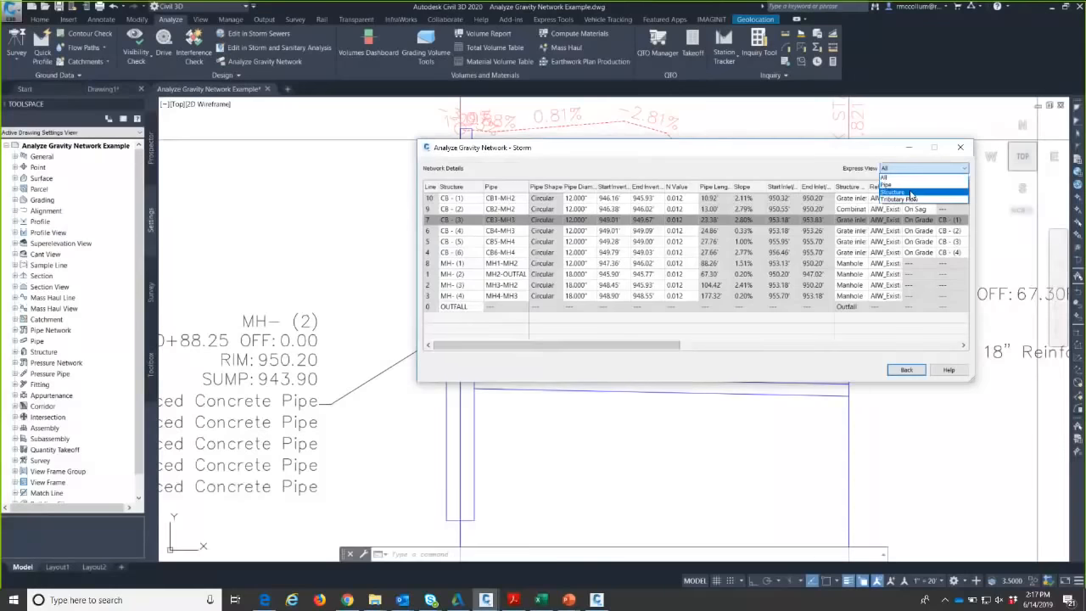
left_click(911, 192)
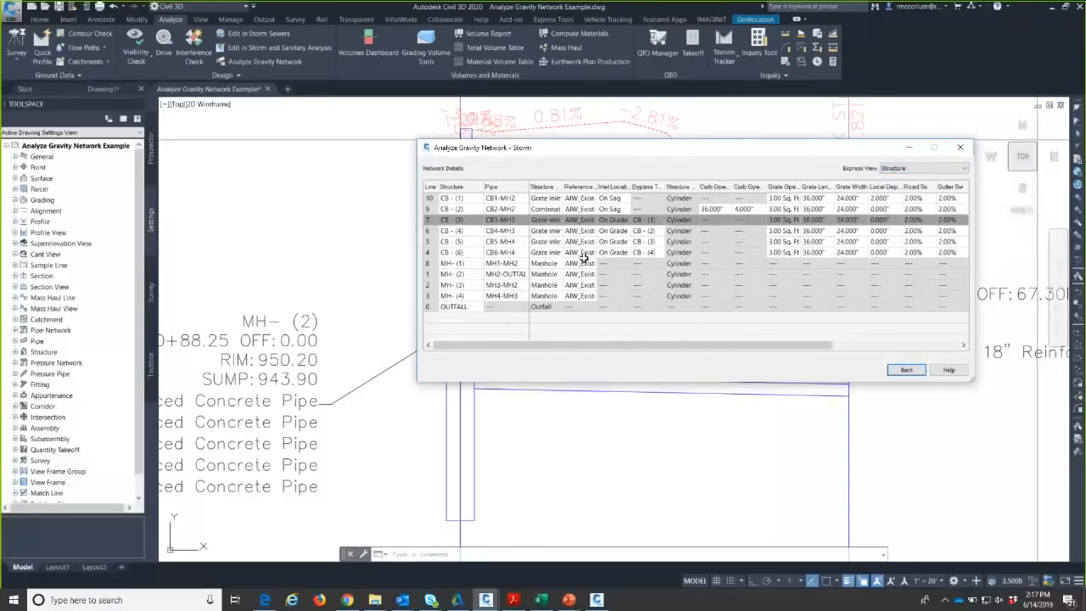
mouse_move(562, 186)
left_mouse_down()
mouse_move(590, 185)
mouse_move(573, 185)
left_mouse_up()
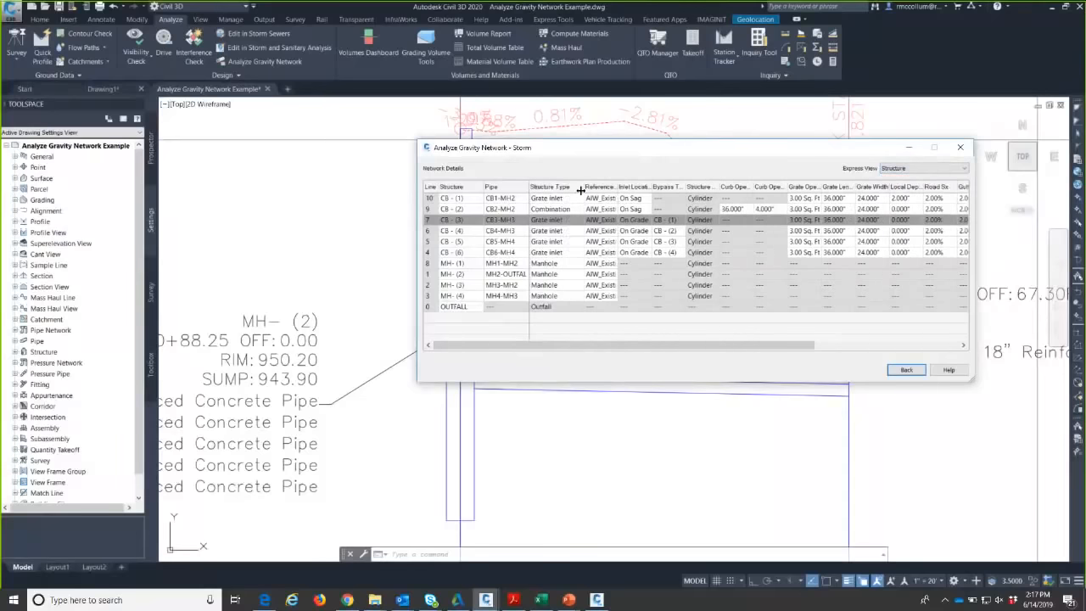
- Make CB-(3) through CB-(6) Combination inlets and review their curb opening data
left_click(551, 220)
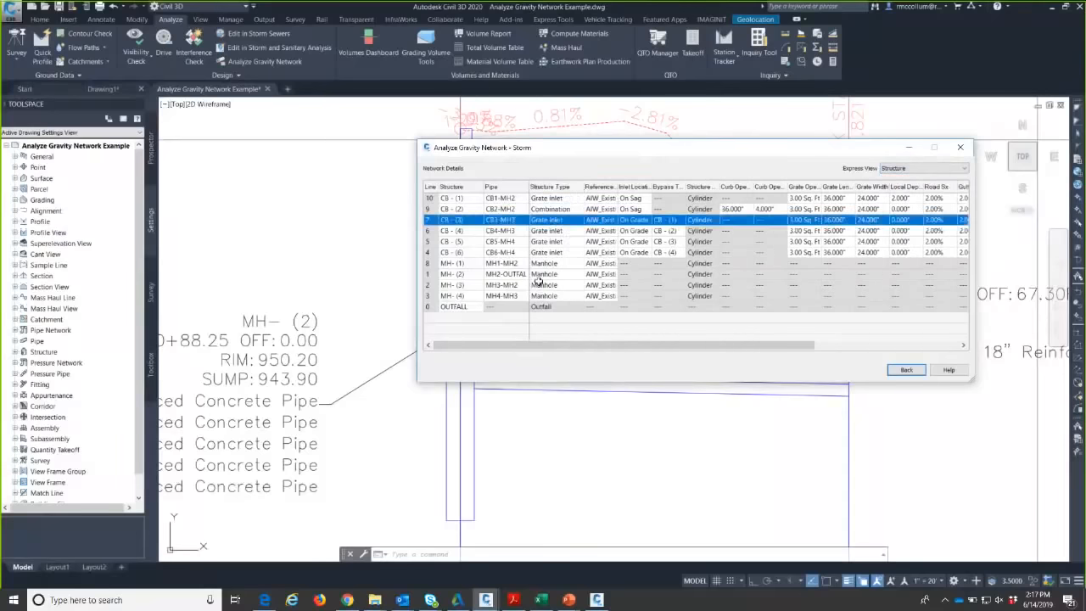
left_click(557, 240)
left_click(557, 251)
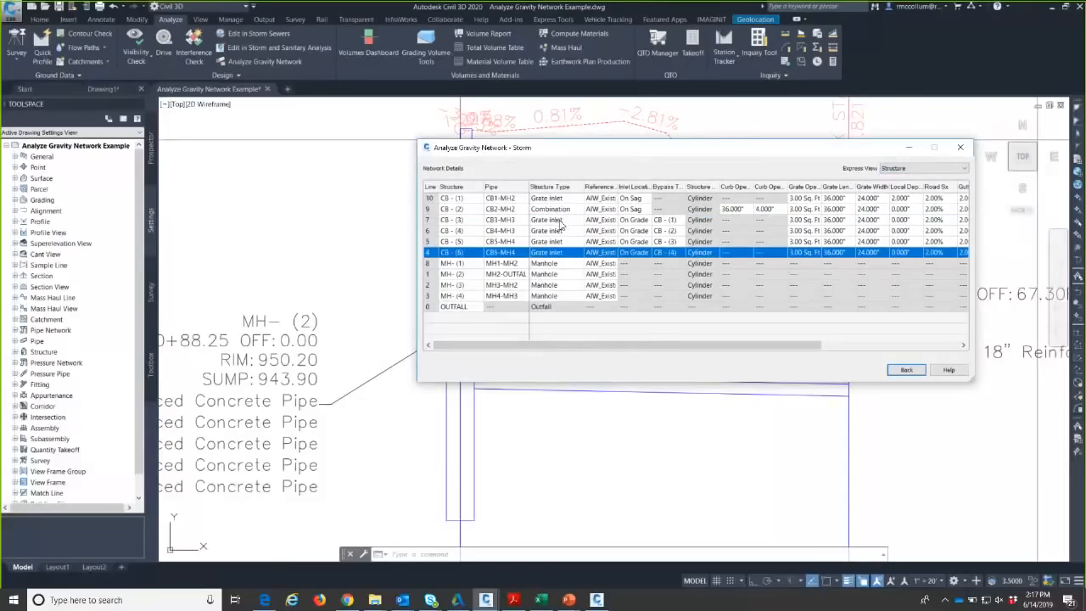
left_click(559, 221, "shift")
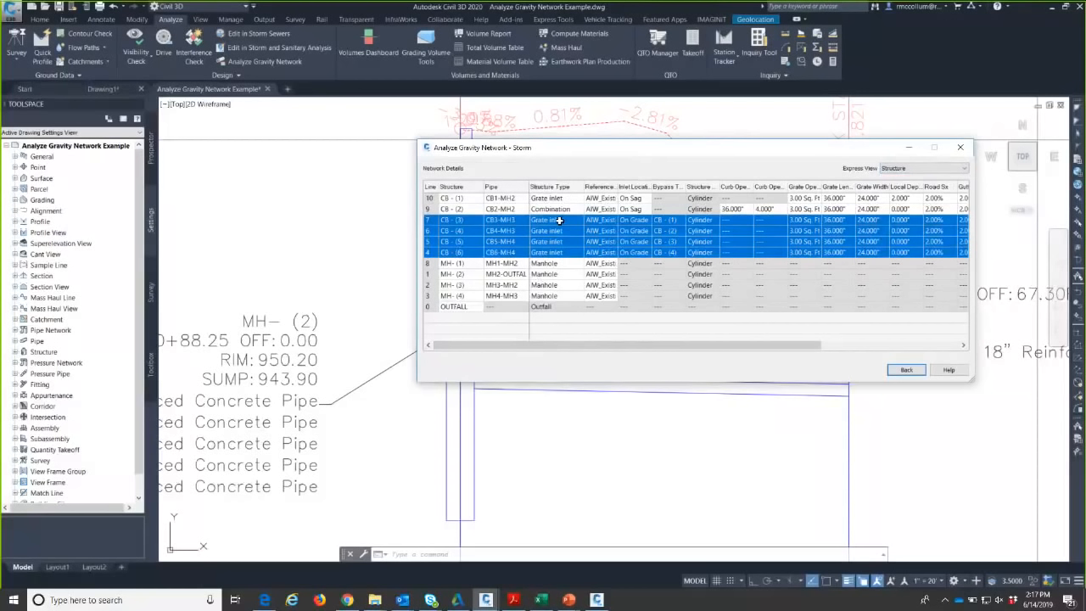
left_click(559, 220)
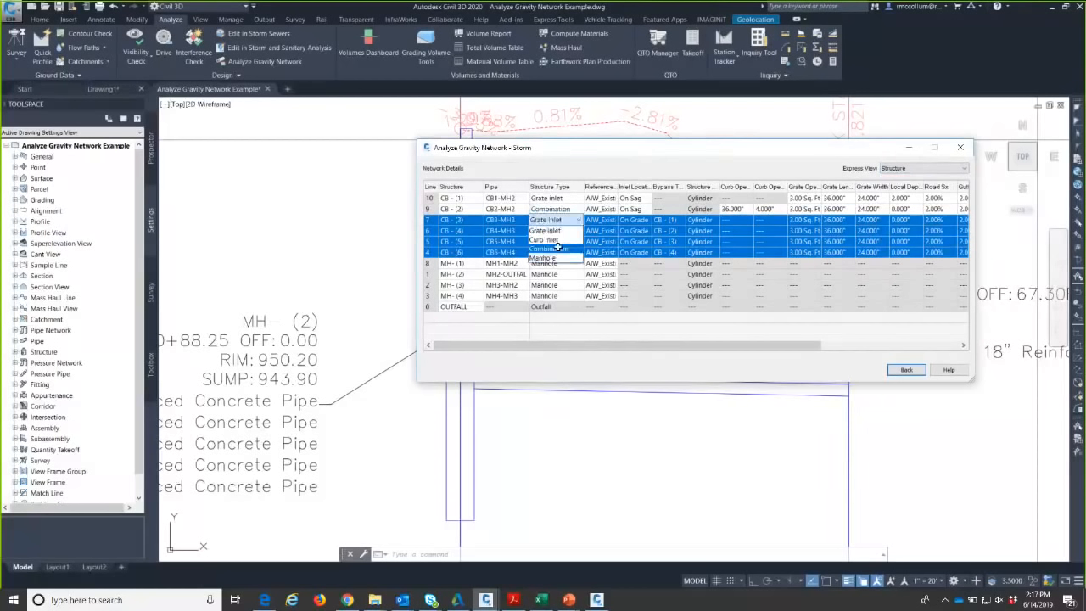
left_click(559, 249)
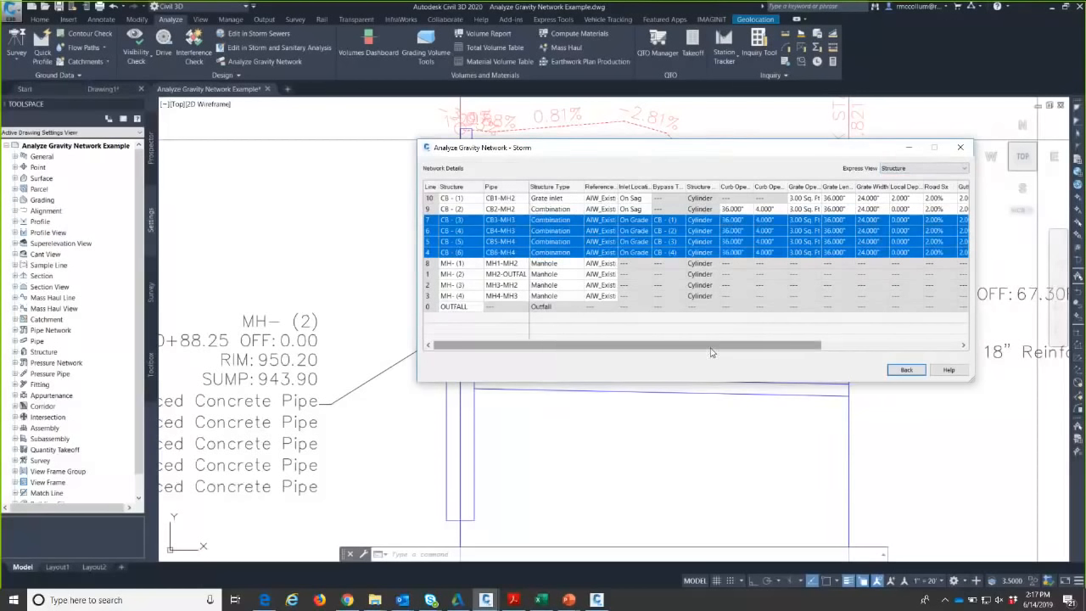
left_click_drag(758, 187, 772, 188)
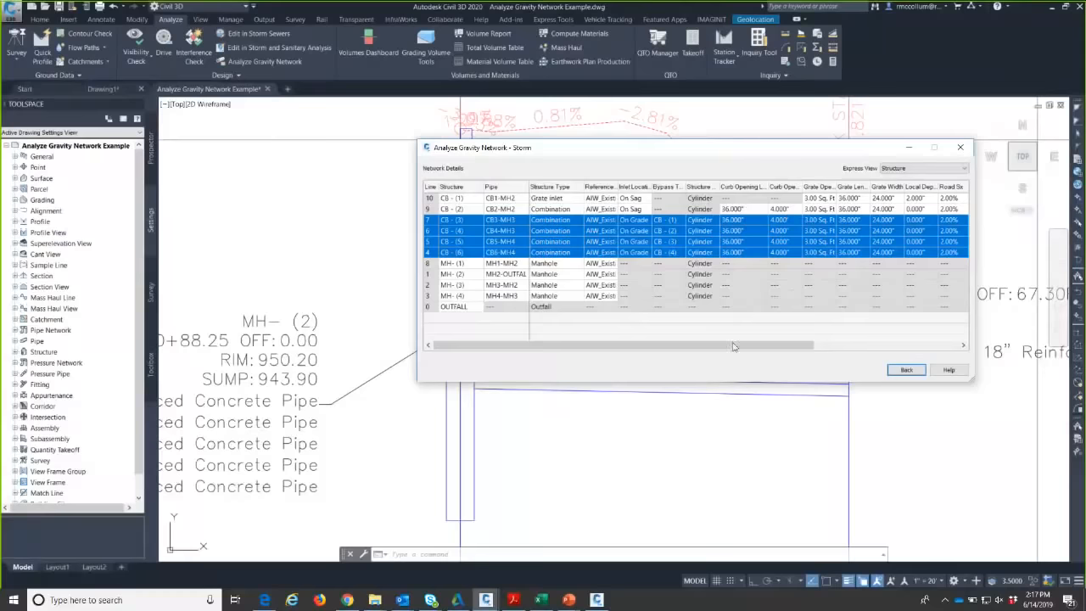
left_click_drag(763, 346, 896, 347)
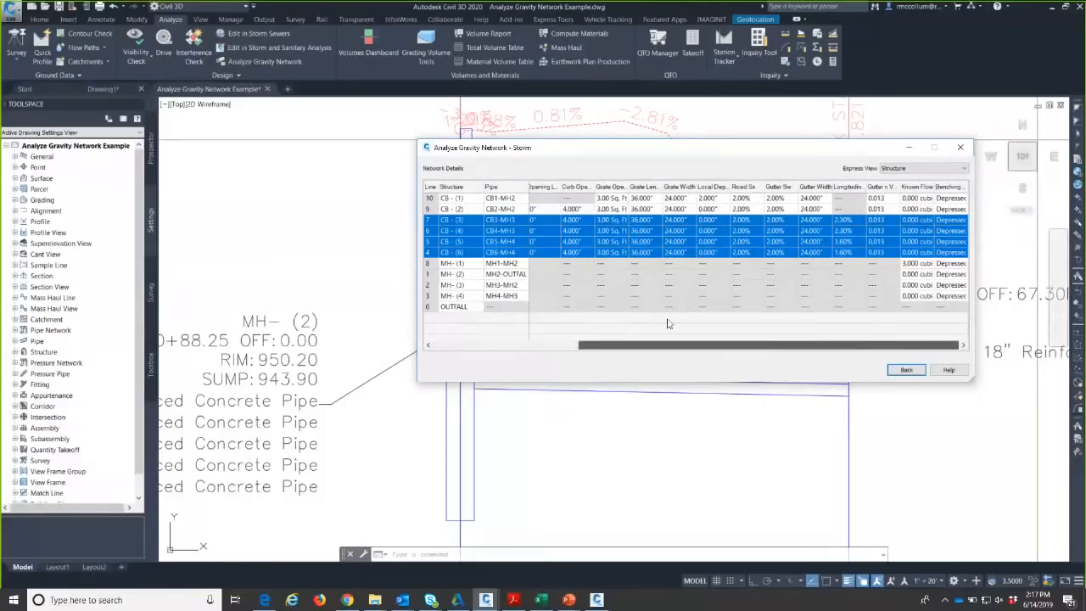
left_click_drag(645, 147, 569, 413)
scroll(608, 242, "down", 6)
scroll(691, 267, "down", 6)
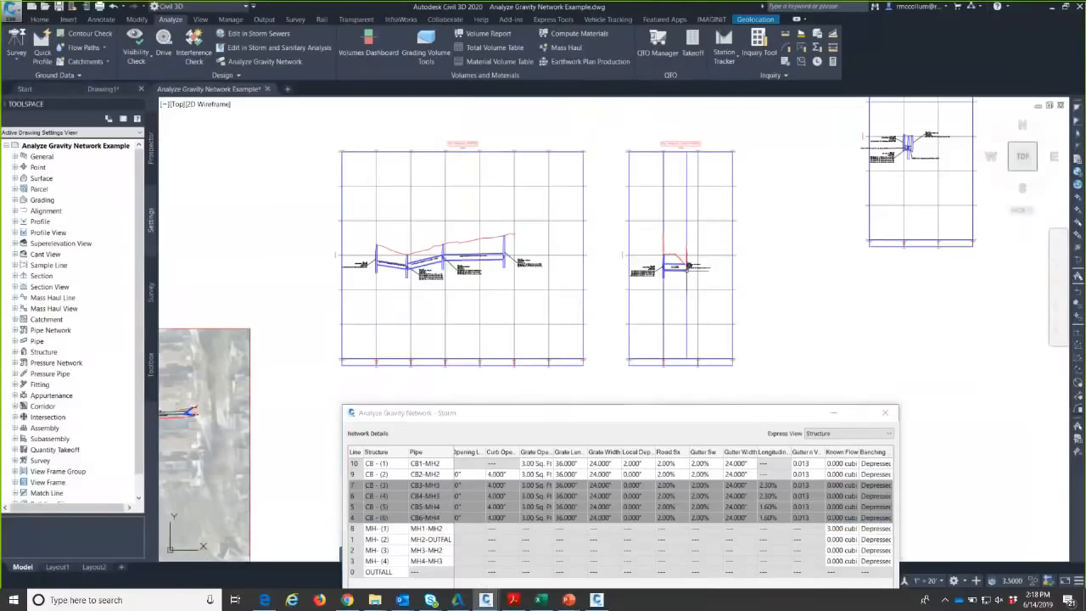
mouse_move(193, 407)
middle_mouse_down()
mouse_move(280, 161)
mouse_move(815, 284)
middle_mouse_up()
scroll(570, 219, "up", 8)
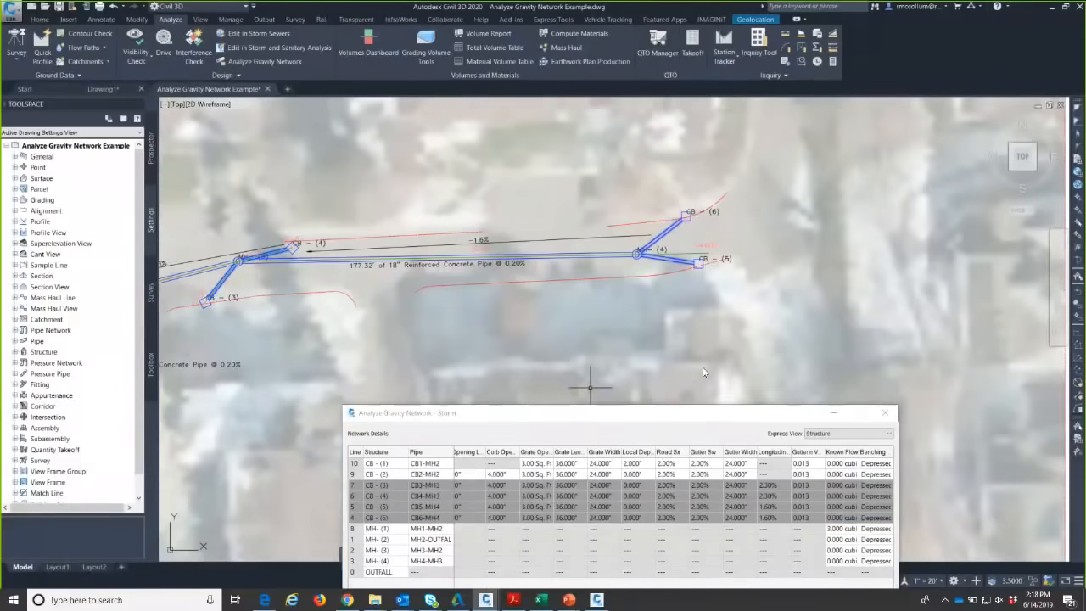
left_click_drag(648, 414, 643, 202)
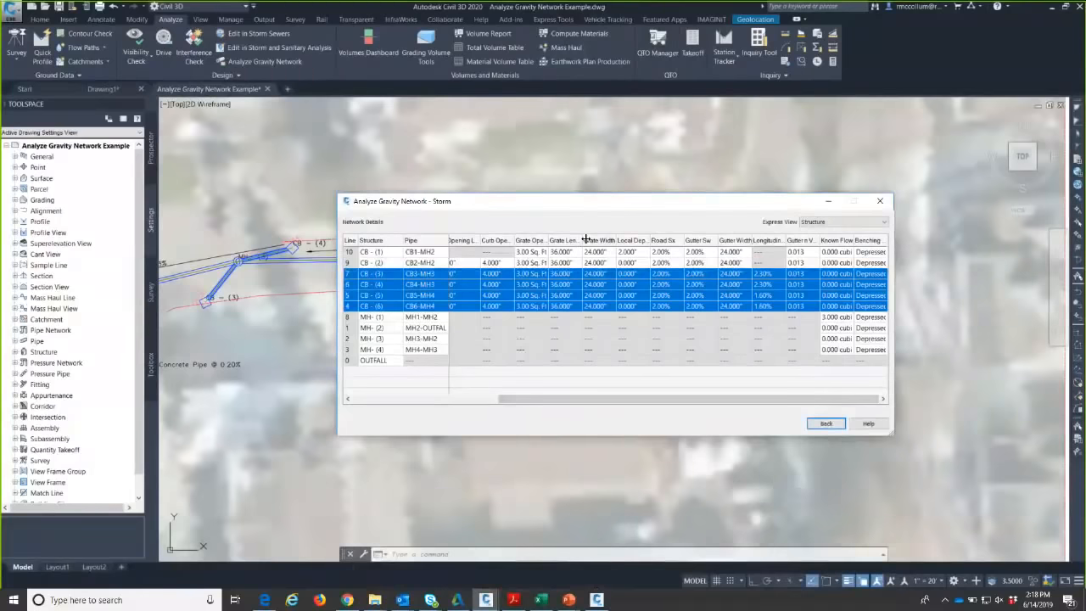
left_click_drag(584, 240, 634, 239)
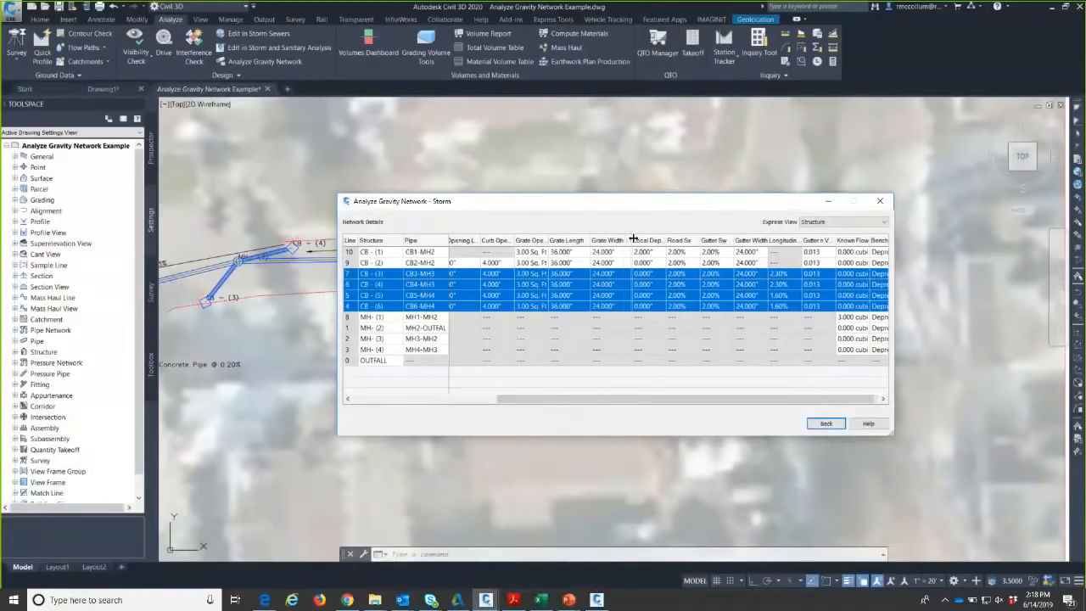
left_click(600, 390)
left_click_drag(594, 400, 521, 401)
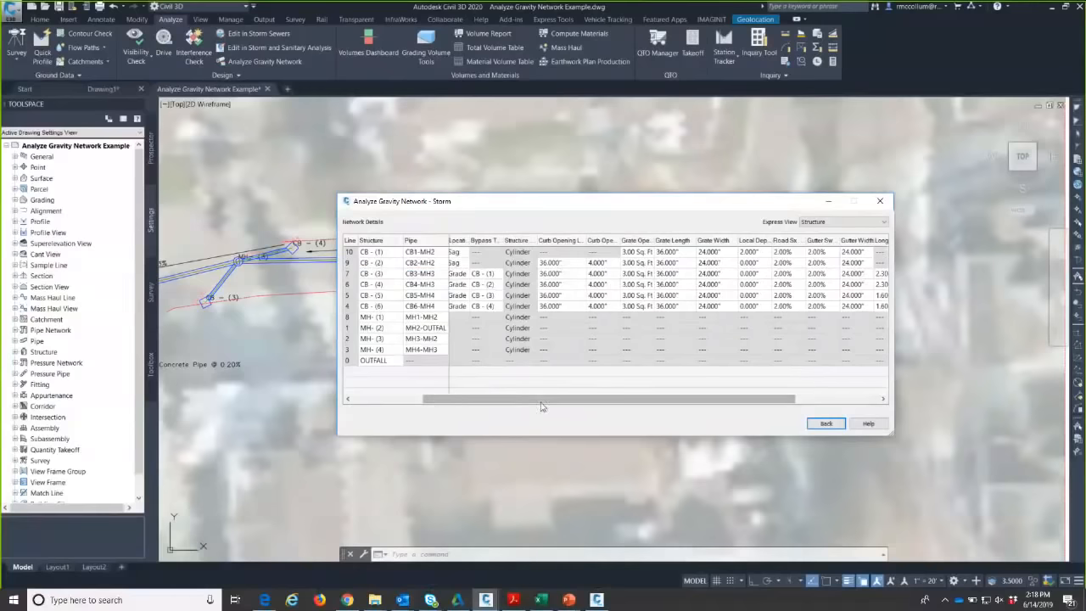
left_click_drag(541, 399, 501, 399)
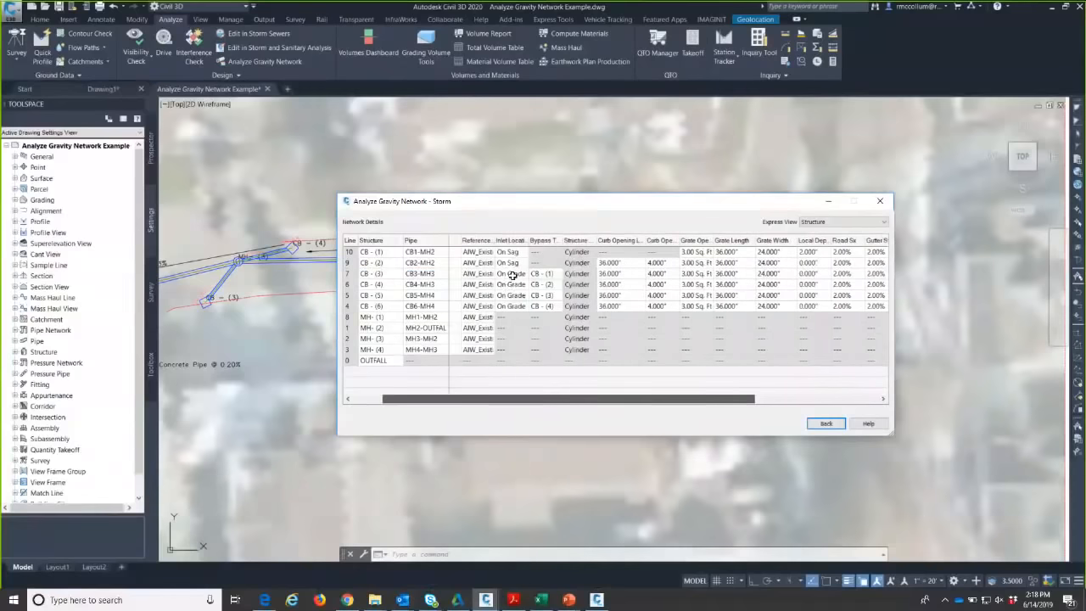
left_click(497, 275)
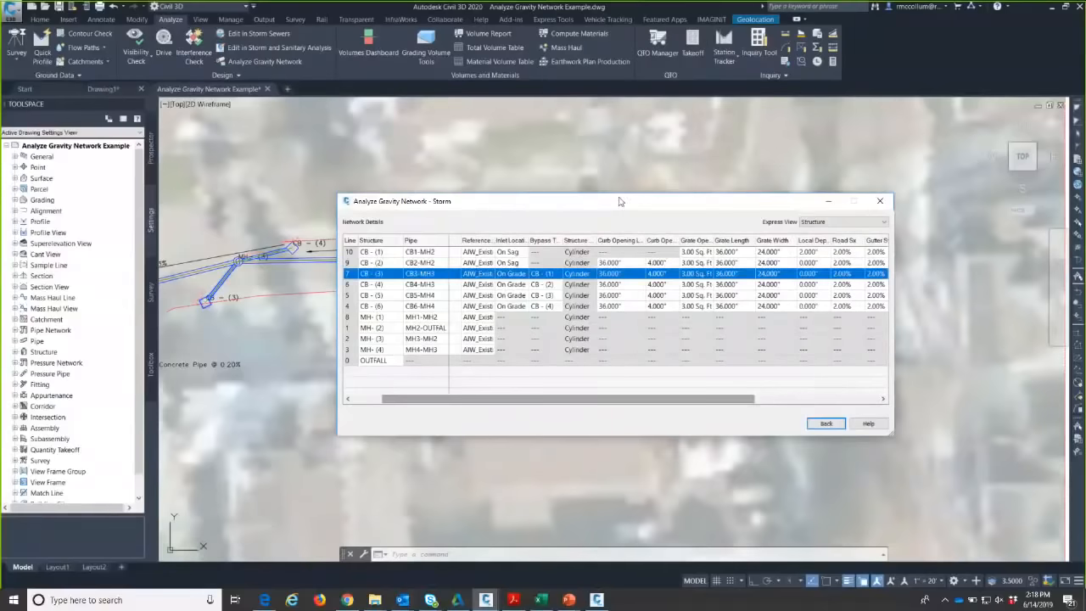
left_click(516, 306)
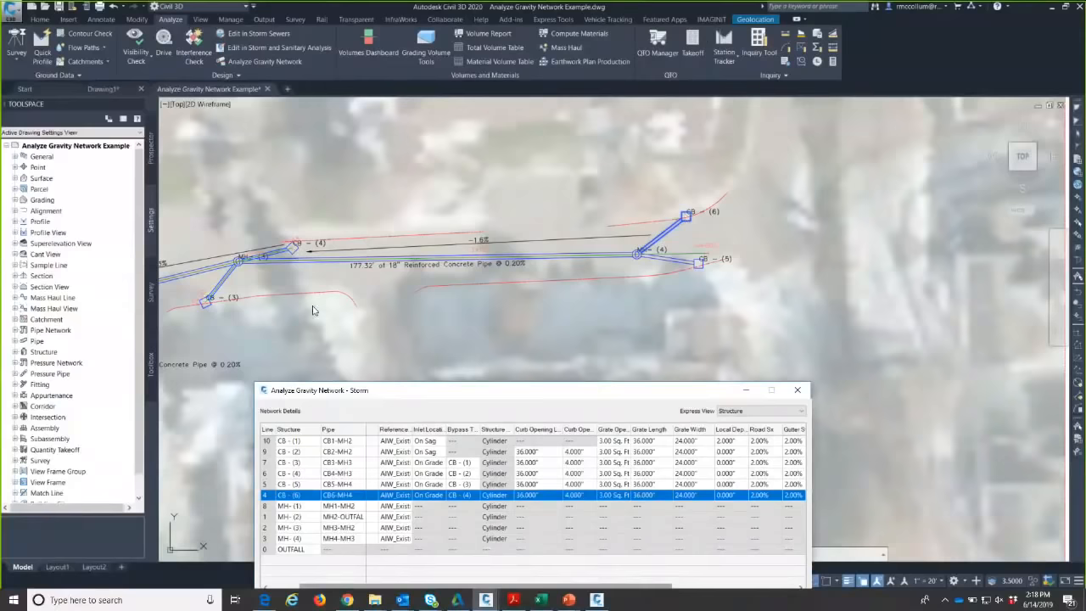
left_click_drag(479, 428, 502, 425)
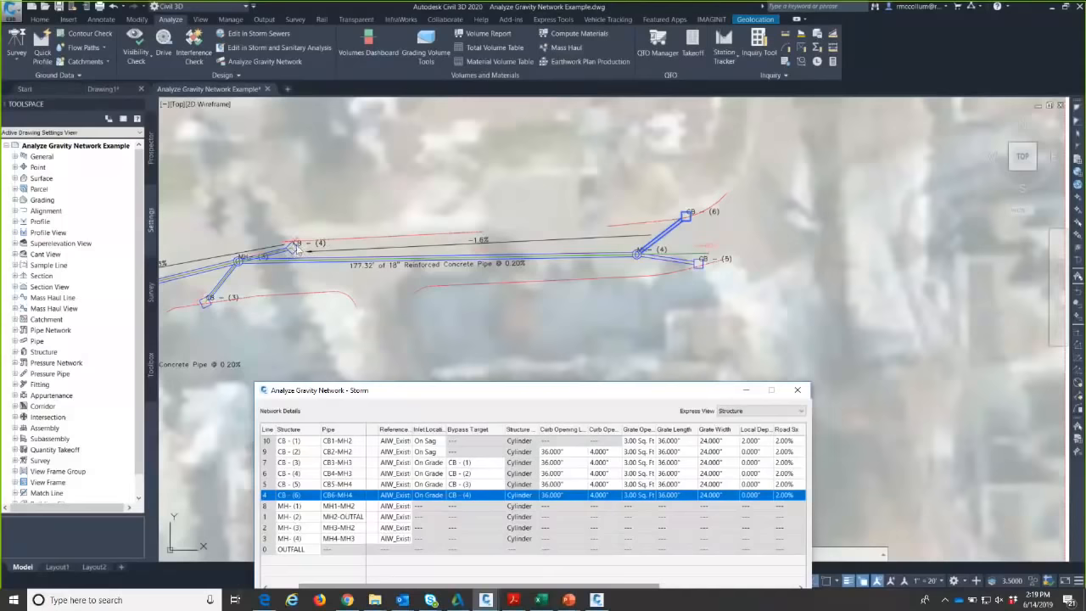
left_click(293, 245)
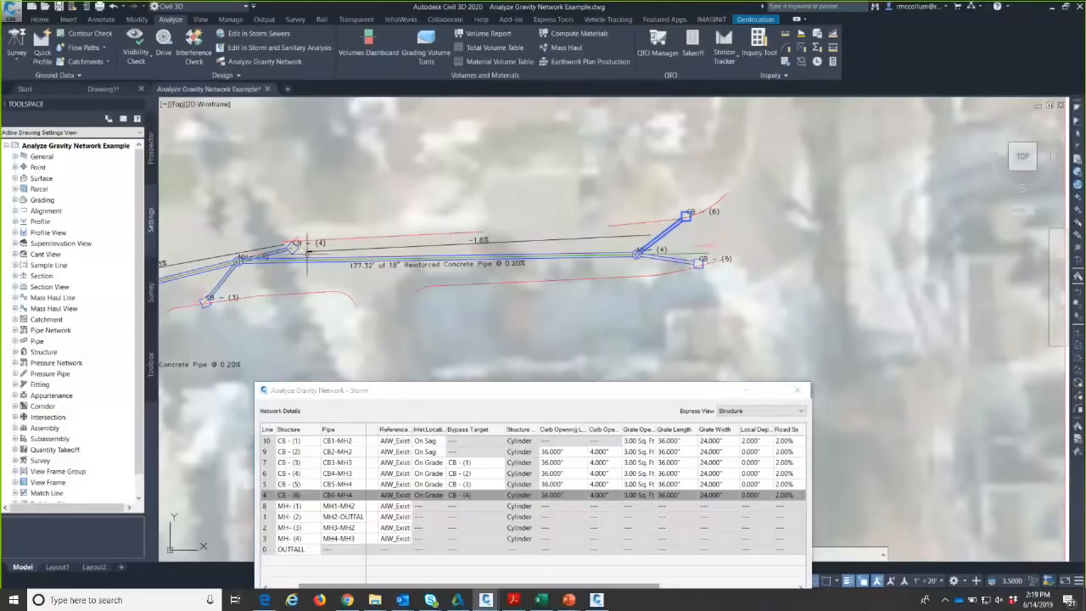
middle_click_drag(293, 246, 496, 244)
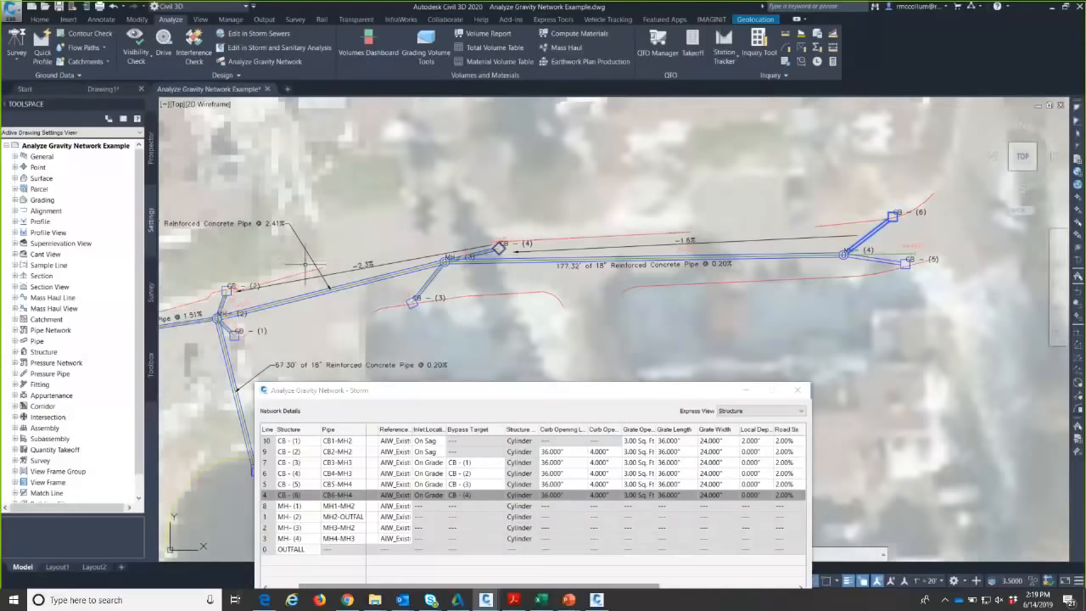
mouse_move(227, 289)
left_click_drag(442, 426, 457, 426)
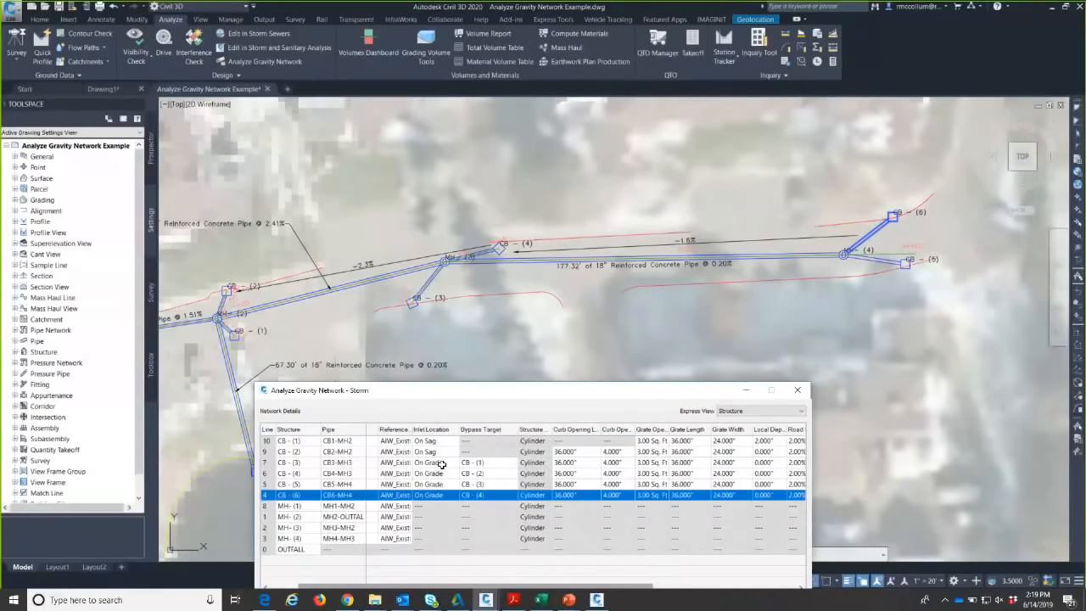
- Keep the CB-(3) inlet location set to On Grade
left_click(441, 462)
left_click(441, 463)
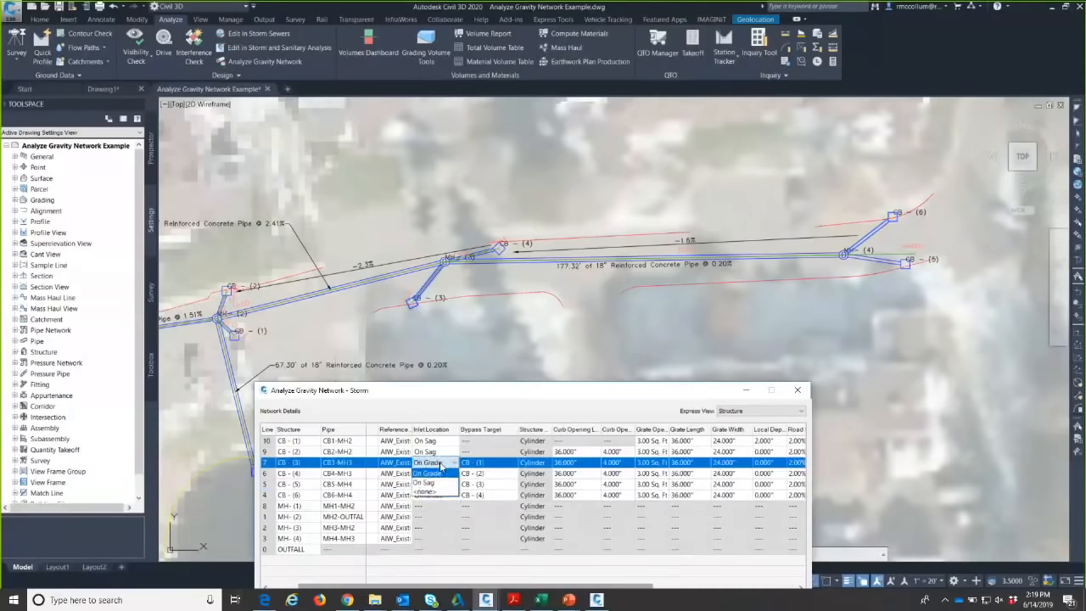
left_click(440, 473)
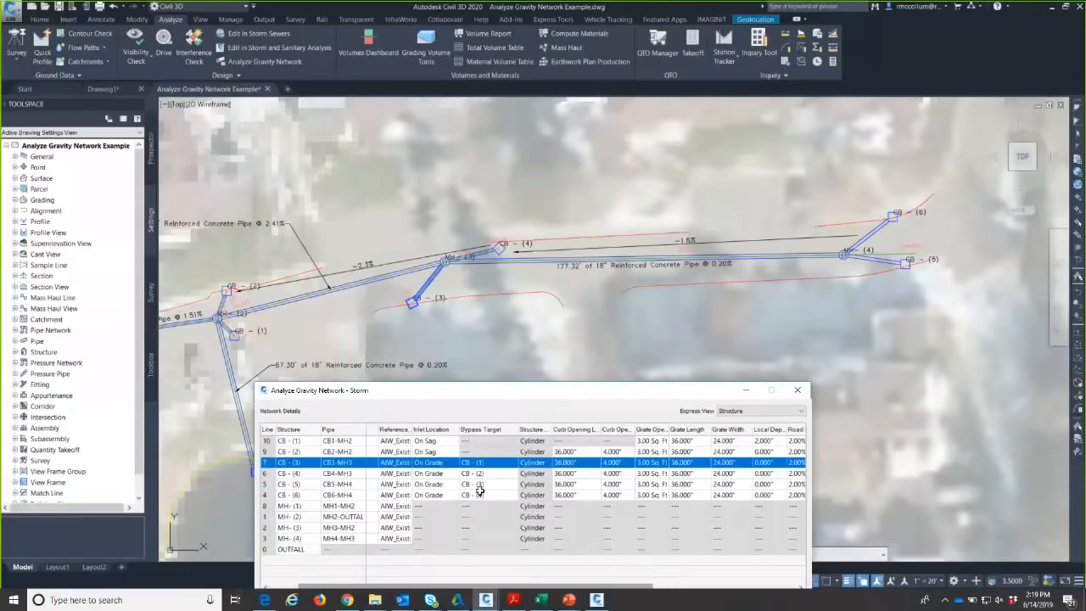
- Select CB-(1), widen the grate columns, and give it a 2.000" local depression
left_click(319, 443)
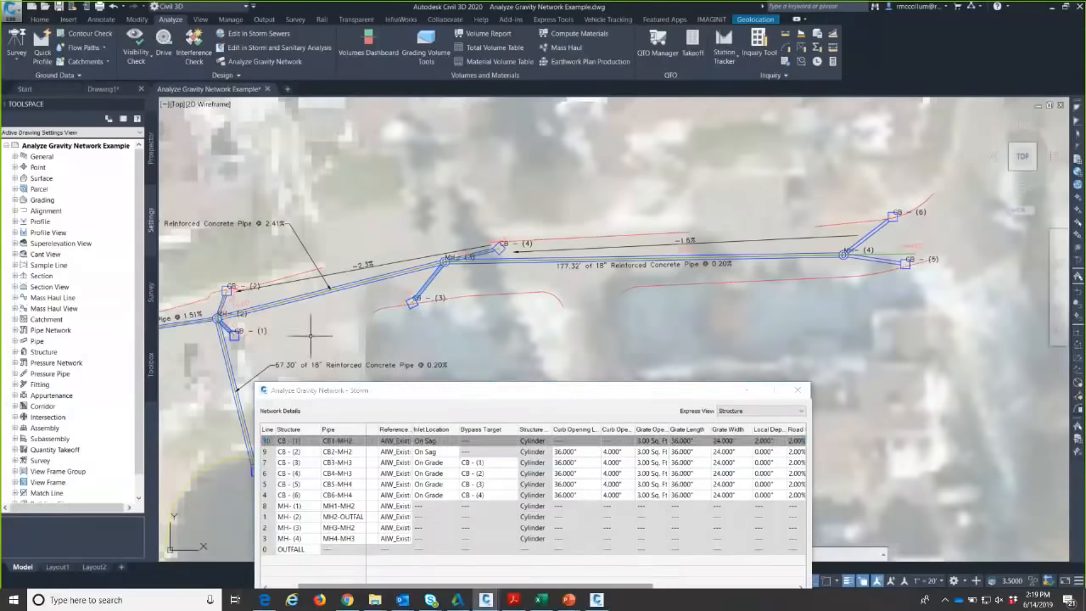
mouse_move(310, 335)
middle_mouse_down()
mouse_move(574, 375)
mouse_move(555, 305)
mouse_move(635, 230)
mouse_move(670, 229)
middle_mouse_up()
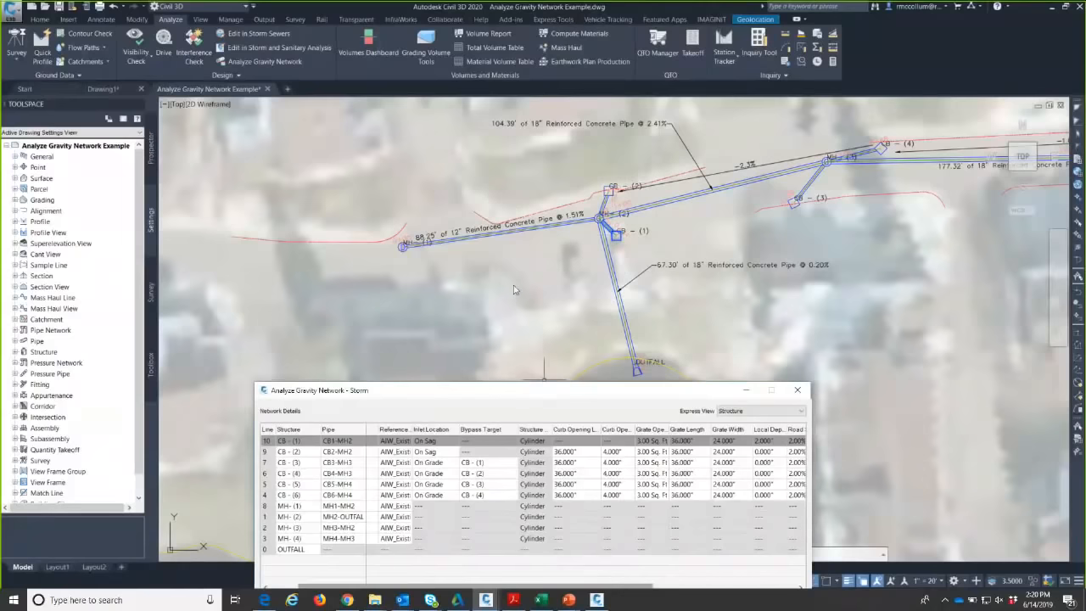
left_click_drag(540, 393, 500, 249)
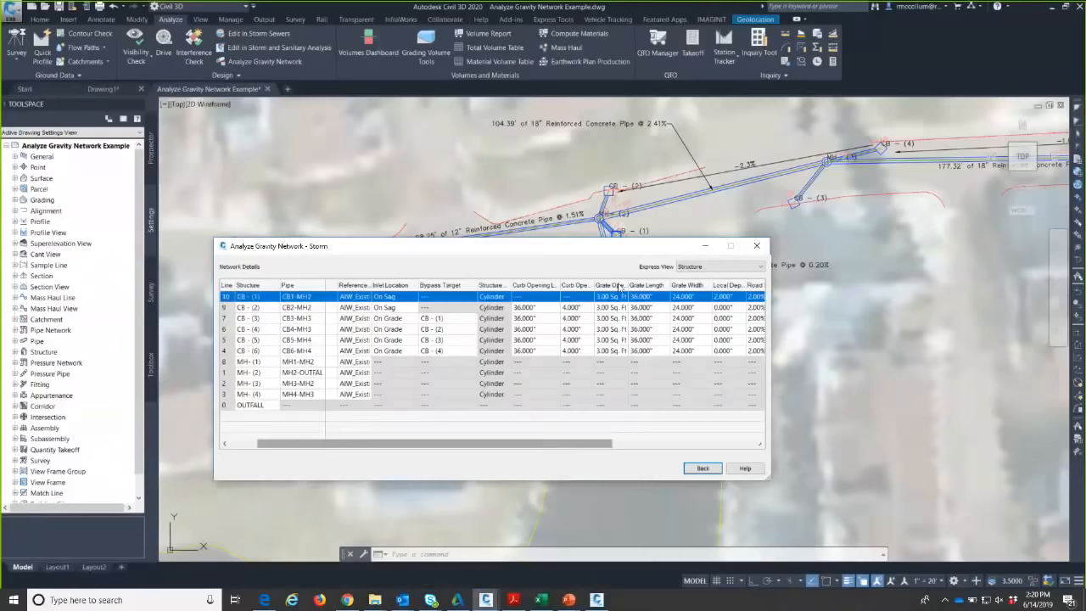
left_click_drag(629, 285, 650, 283)
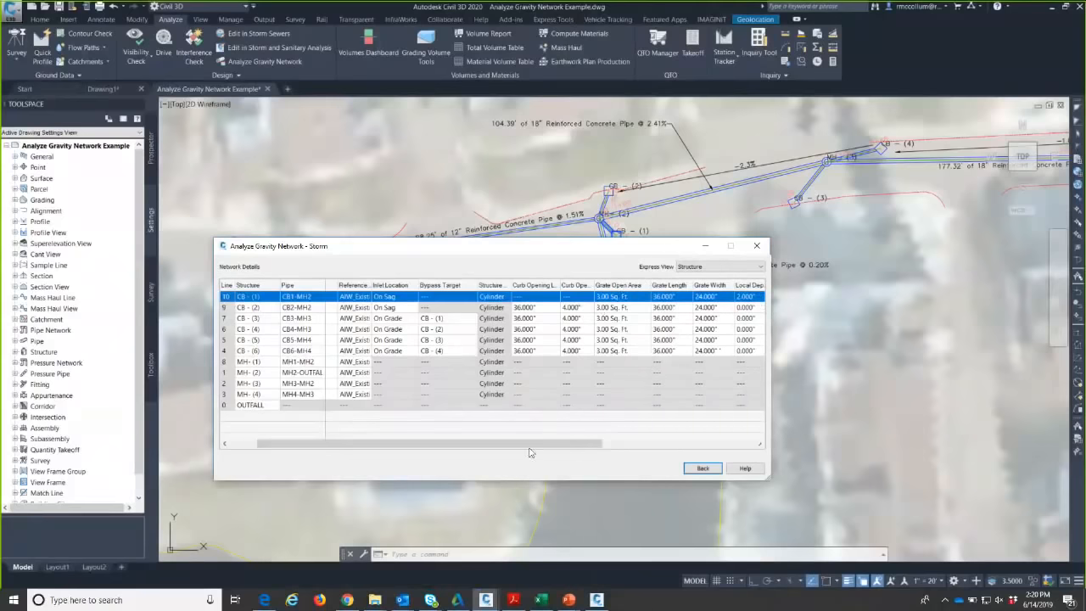
left_click_drag(535, 442, 665, 443)
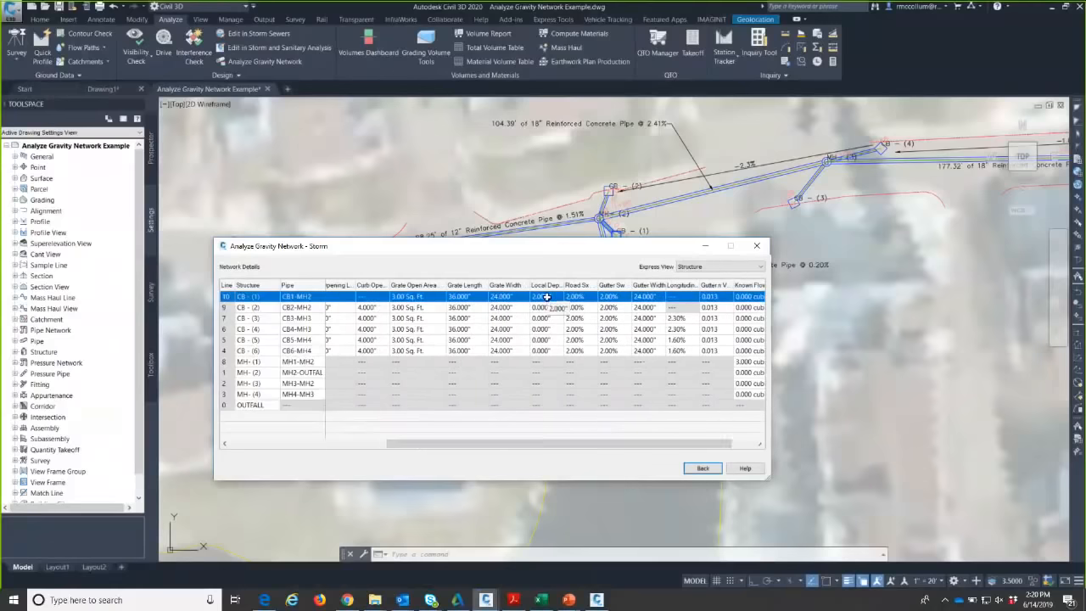
left_click_drag(582, 248, 573, 322)
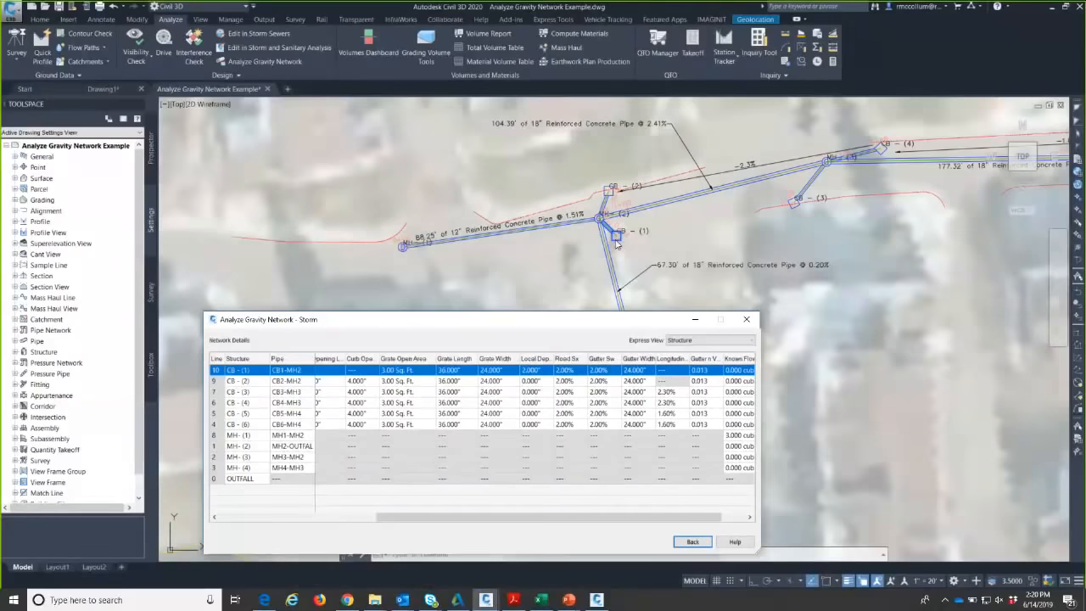
left_click_drag(567, 519, 627, 522)
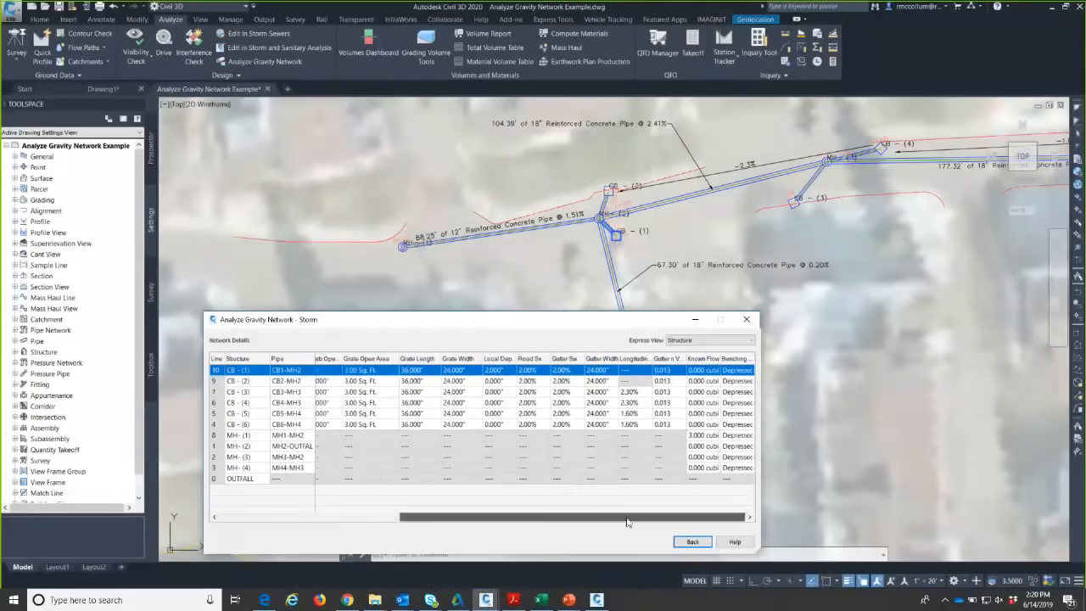
- Go back to the analysis options and rerun the Storm analysis at AEP 1/10
left_click(692, 542)
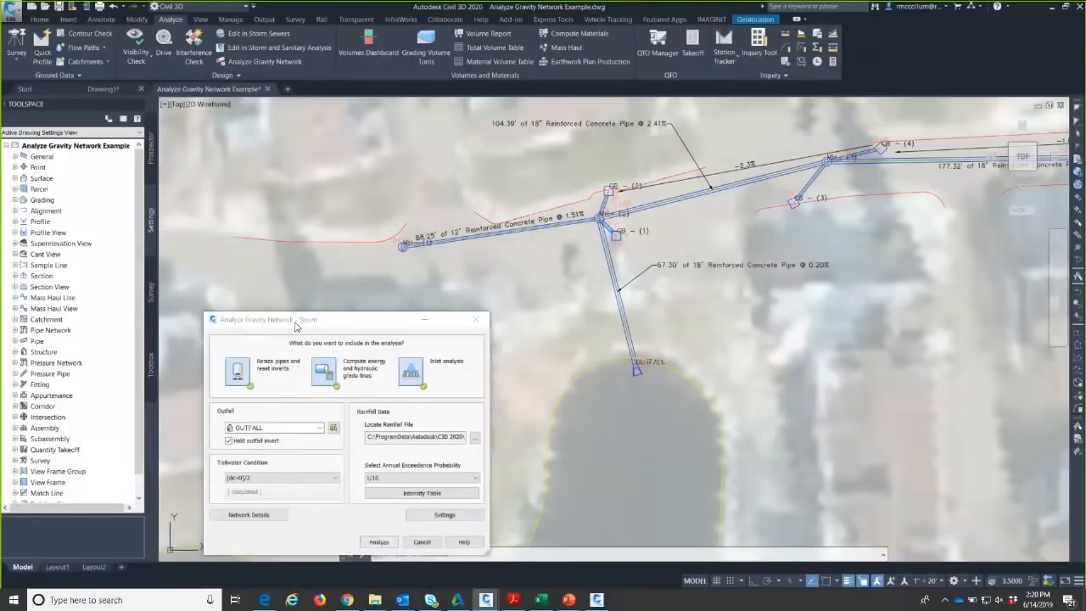
left_click(388, 424)
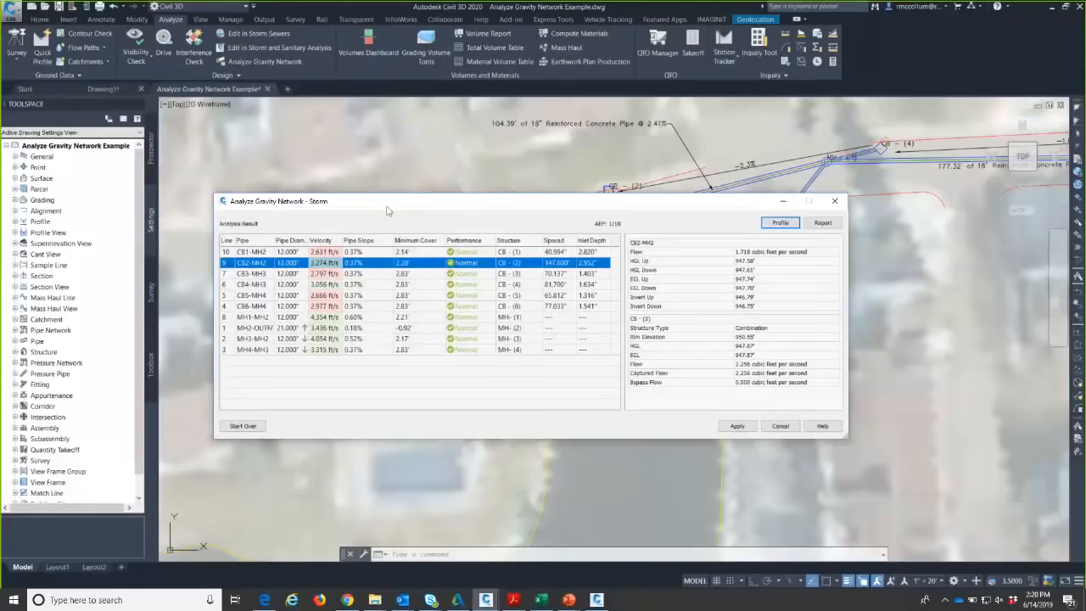
left_click_drag(587, 201, 827, 63)
mouse_move(551, 356)
middle_mouse_down()
mouse_move(447, 427)
mouse_move(422, 461)
middle_mouse_up()
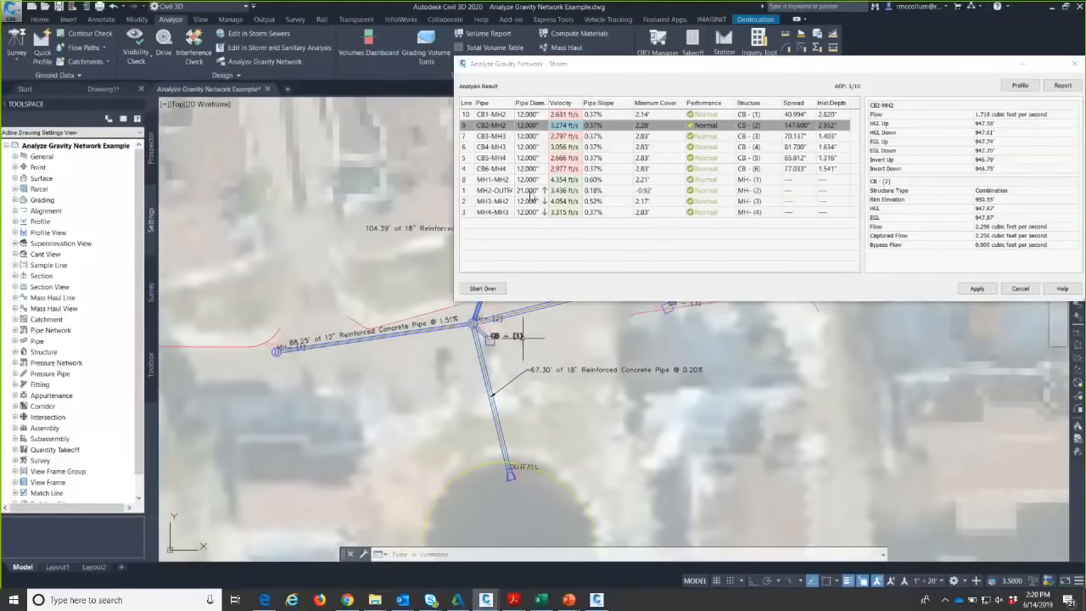
mouse_move(536, 197)
left_click(532, 204)
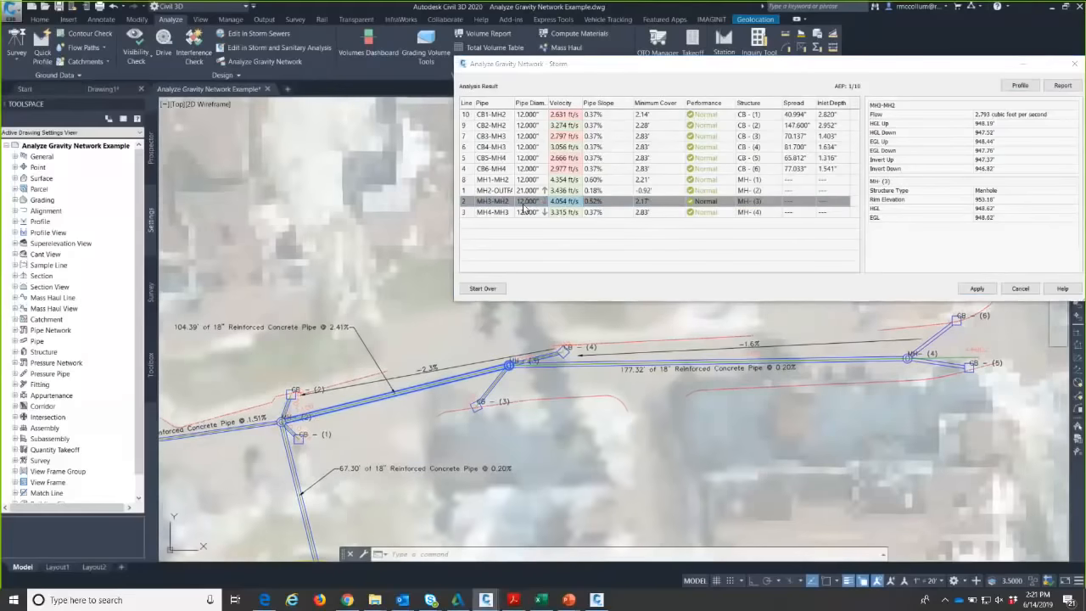
mouse_move(525, 209)
left_click_drag(570, 64, 489, 76)
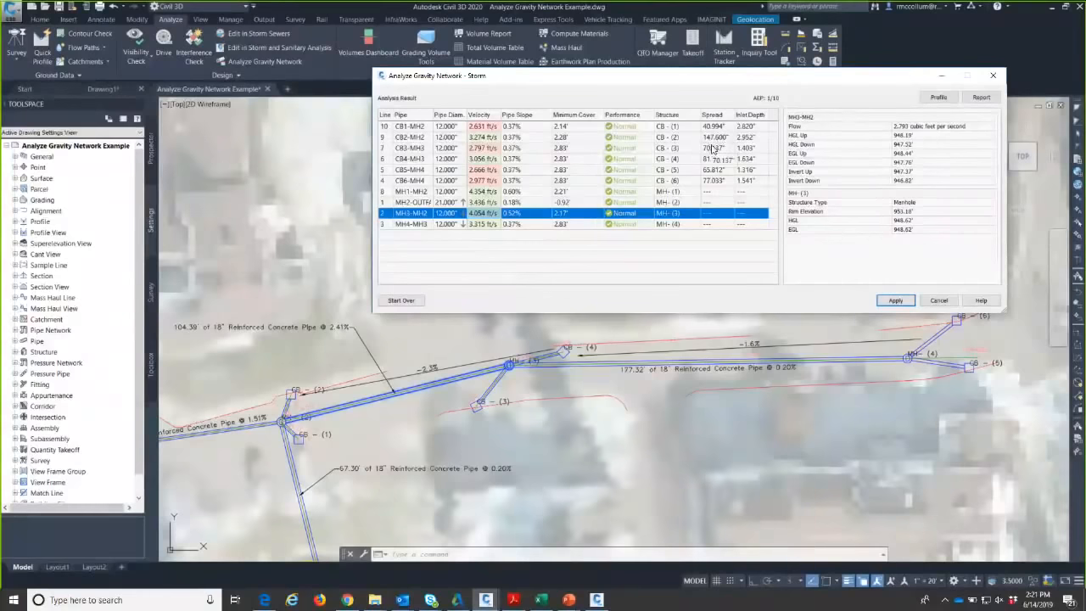
left_click_drag(725, 79, 691, 86)
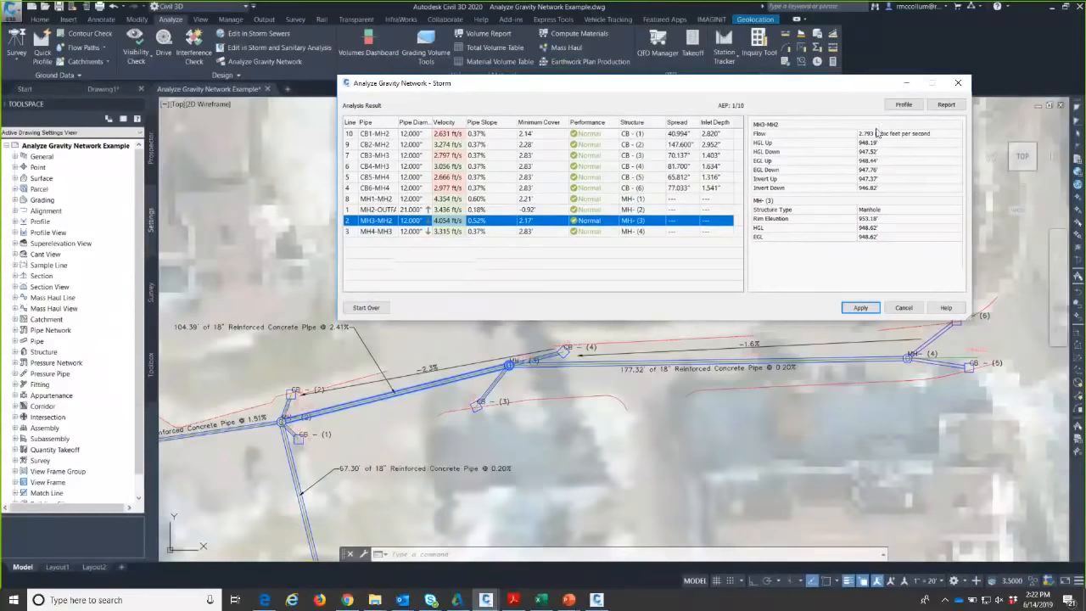
- Save the analysis report as Analyze Gravity Network Example.csv and switch to it in Excel
left_click(946, 105)
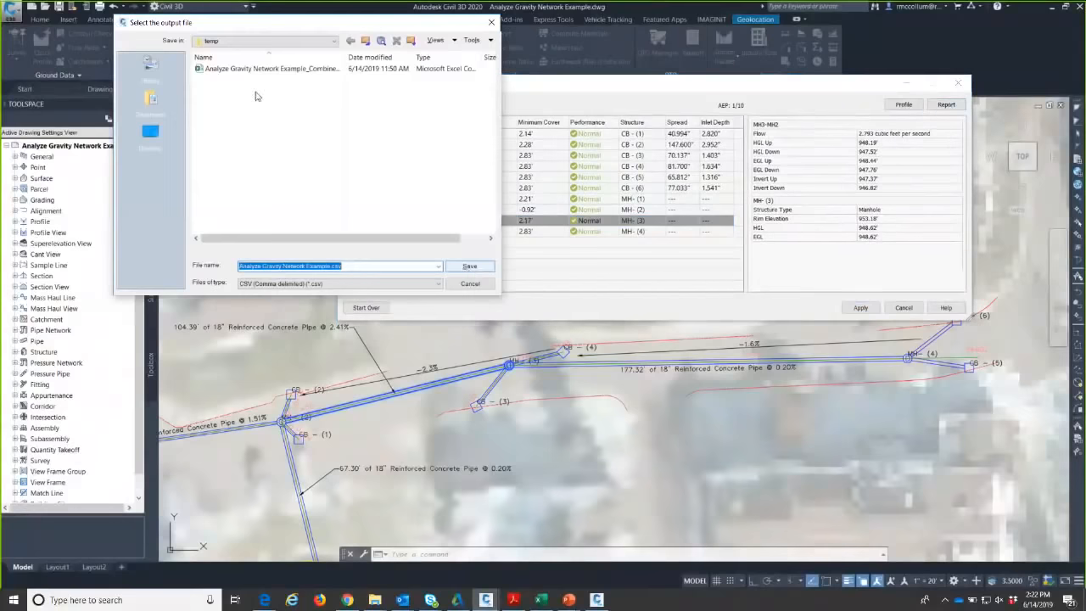
left_click(468, 267)
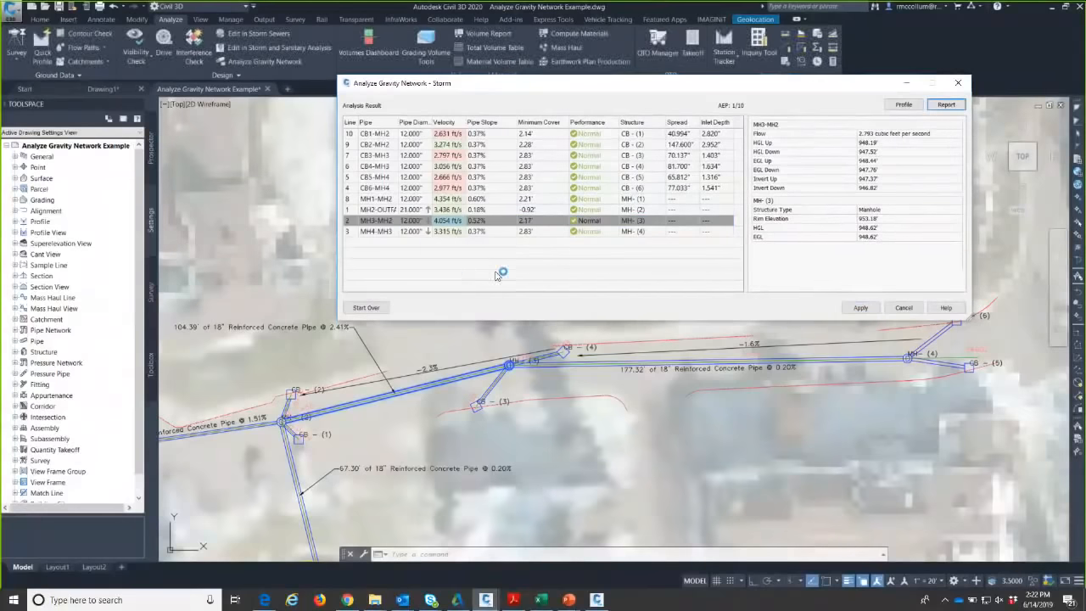
key("alt+Tab")
middle_click(438, 412)
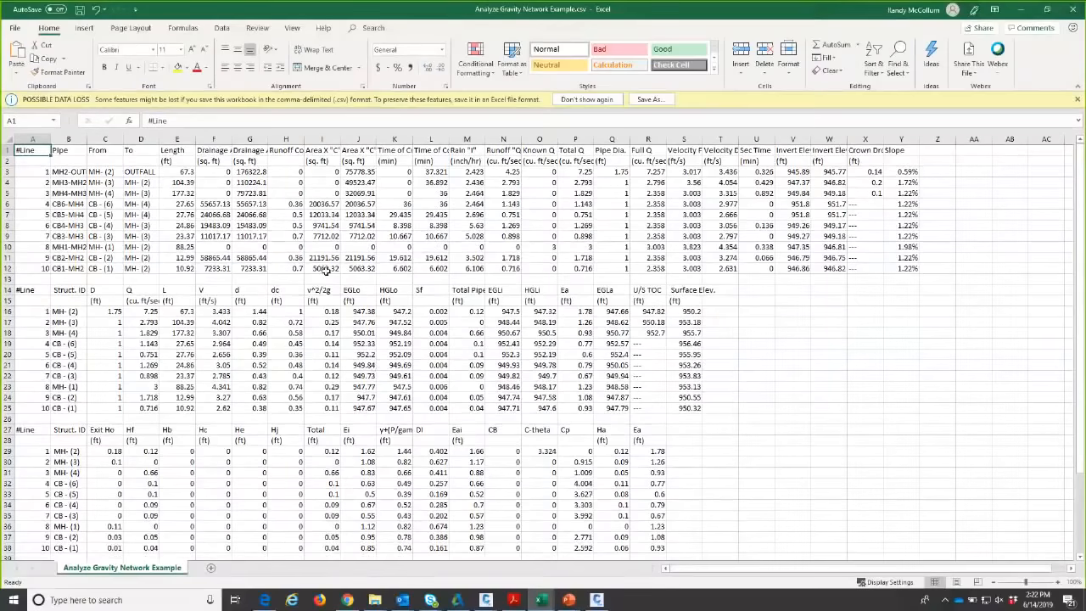
- AutoFit every worksheet column to its contents
left_click(19, 133)
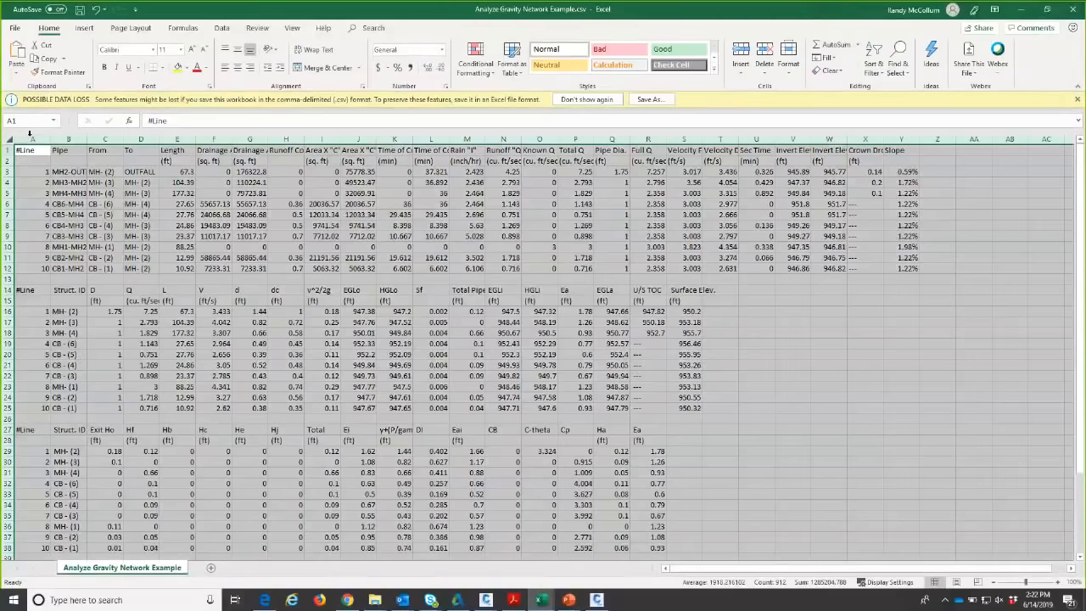
double_click(50, 139)
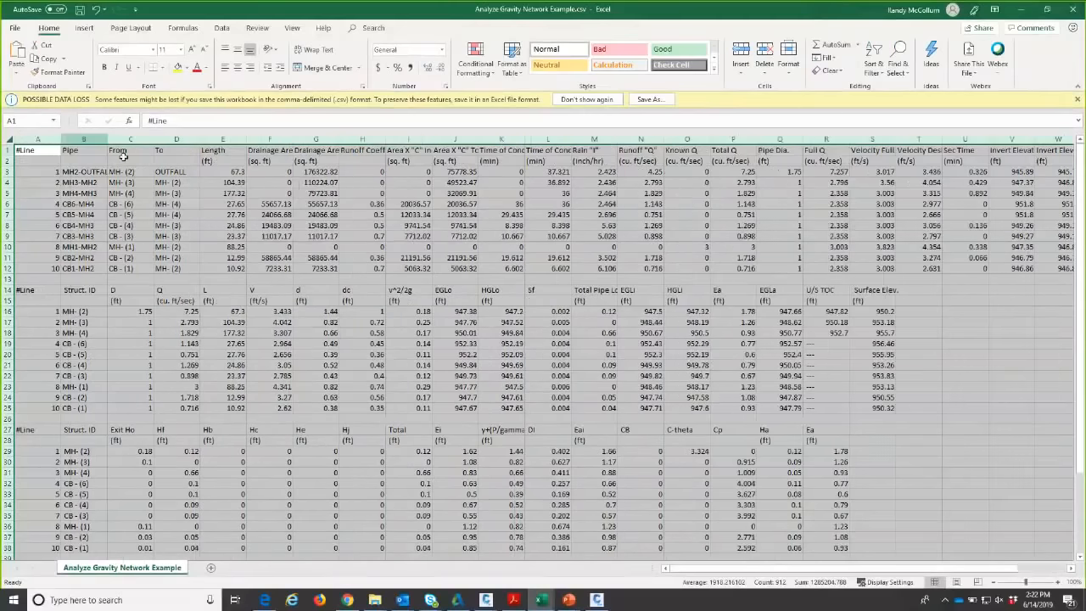
left_click(360, 204)
- Check inlet spreads 6.808 in R42 and 12.3 in R46, then select R42:R47 for the sum
scroll(399, 210, "right", 2)
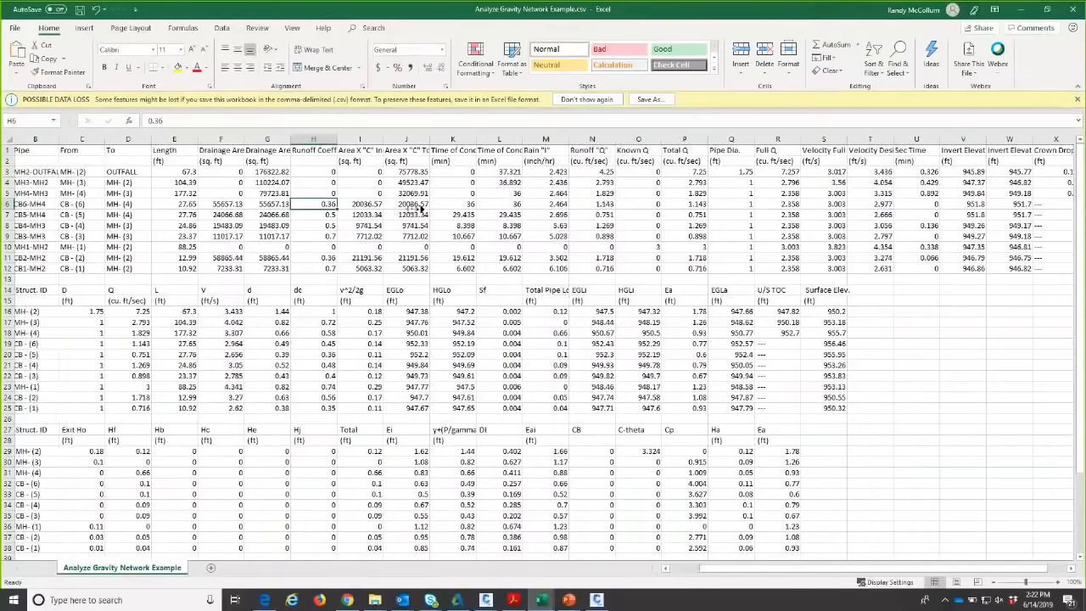
scroll(424, 242, "down", 5)
scroll(428, 248, "down", 1)
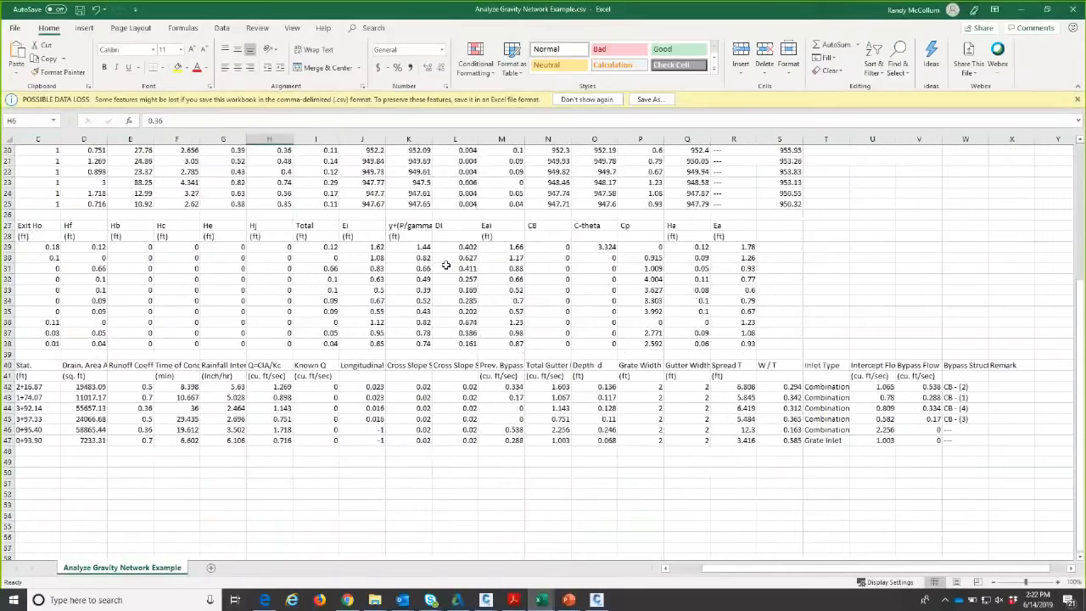
scroll(369, 447, "left", 1)
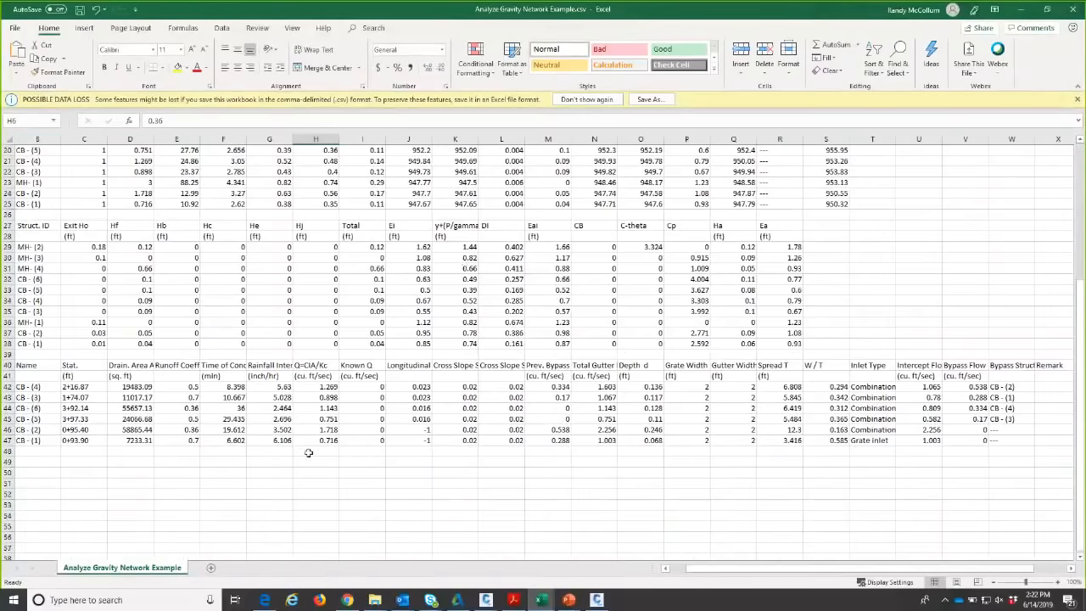
scroll(309, 452, "left", 1)
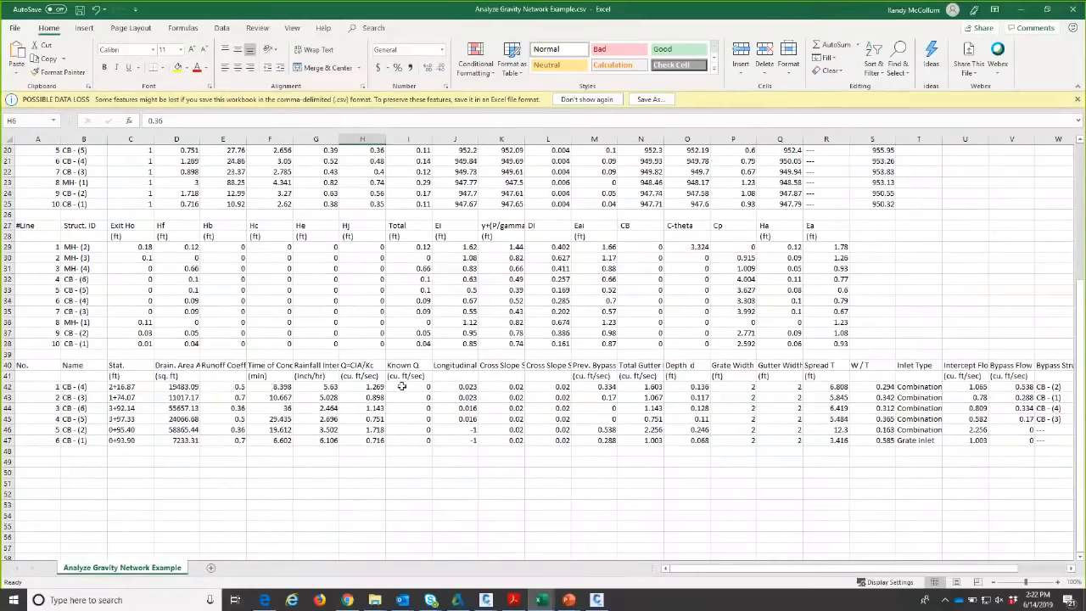
middle_click(575, 450)
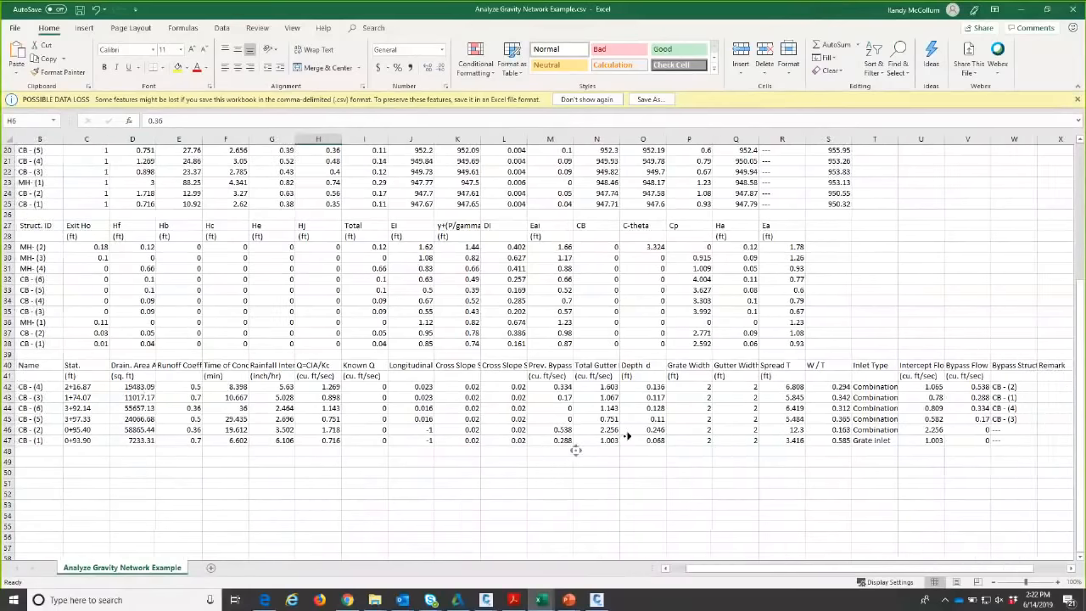
middle_click(634, 435)
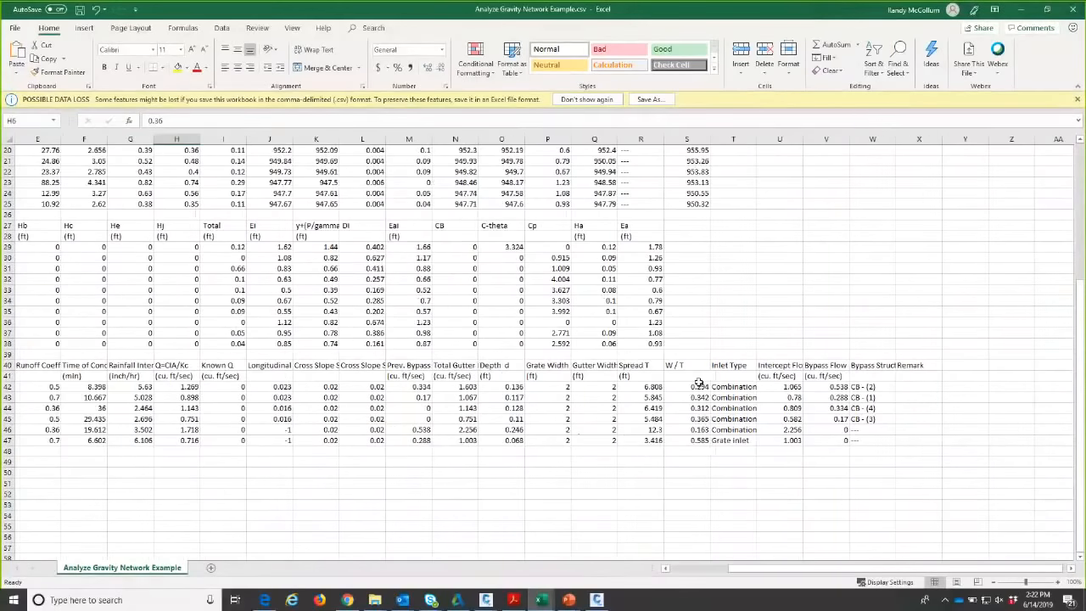
left_click(646, 387)
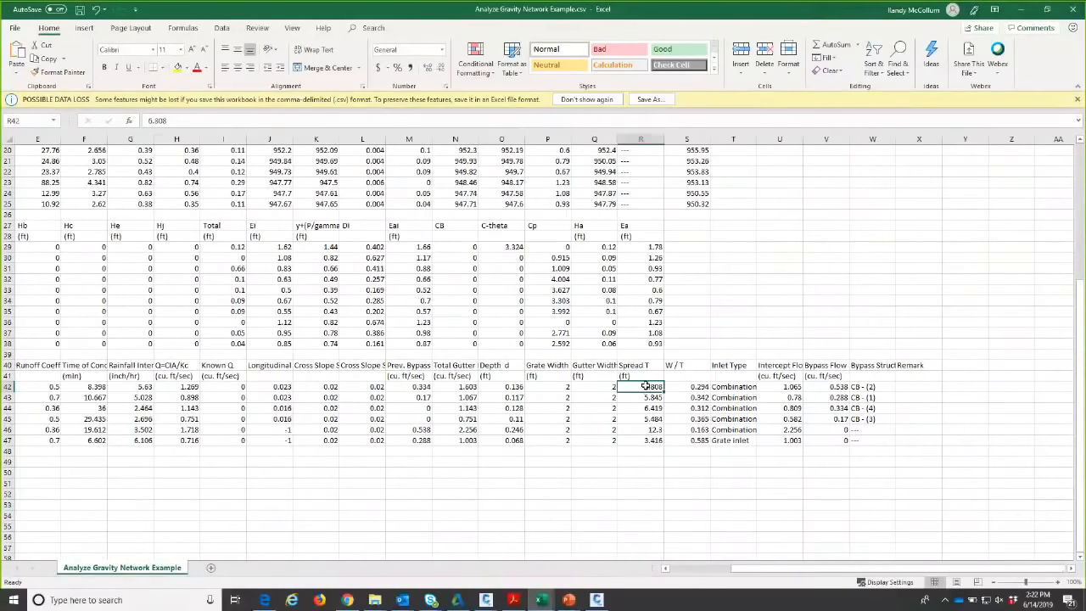
left_click(645, 428)
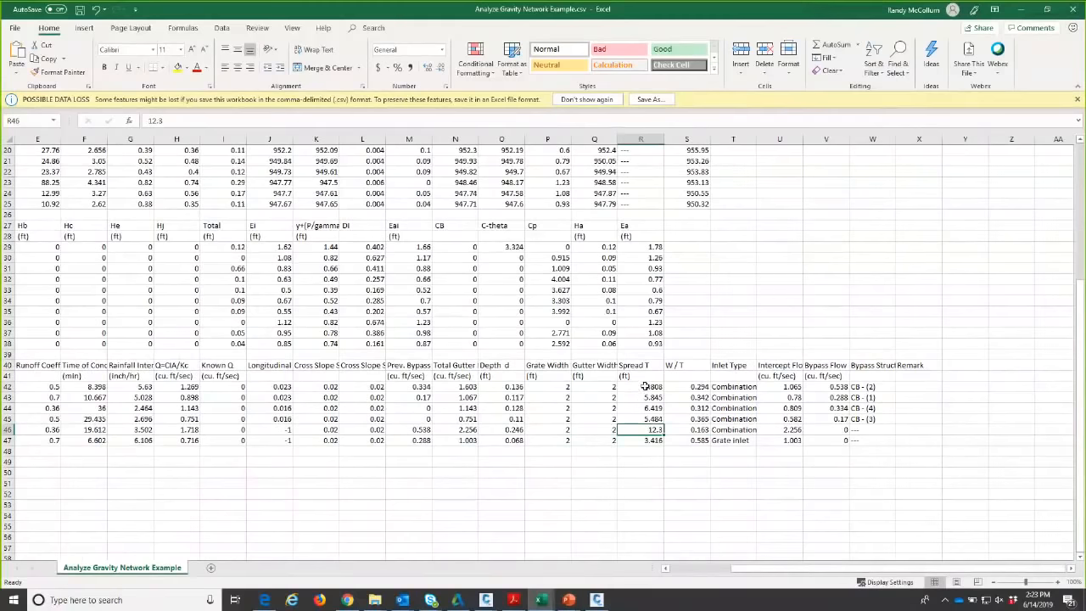
scroll(649, 400, "up", 1)
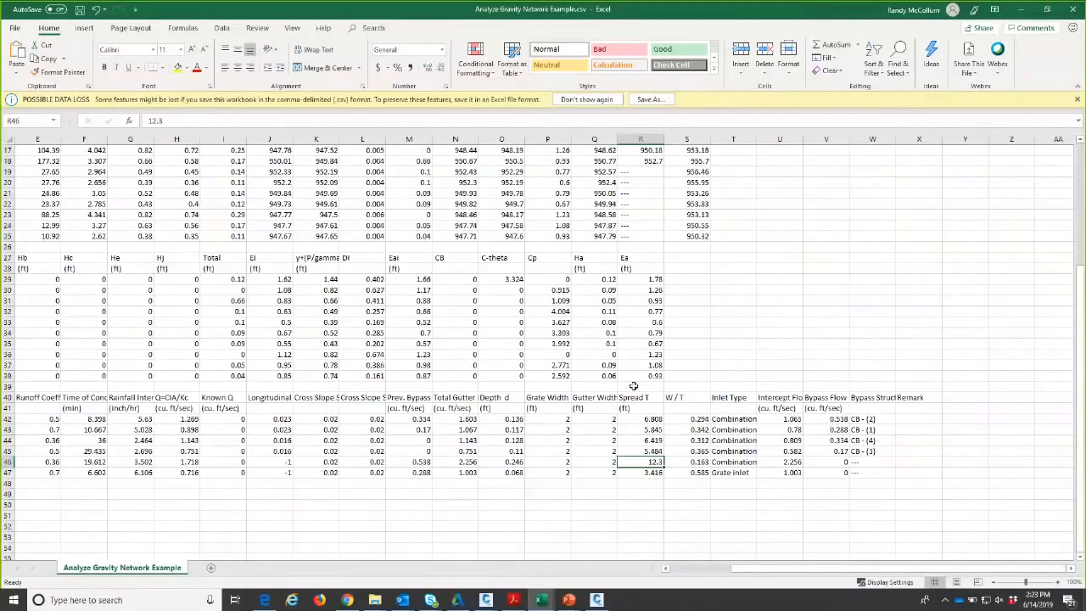
left_click_drag(636, 418, 638, 471)
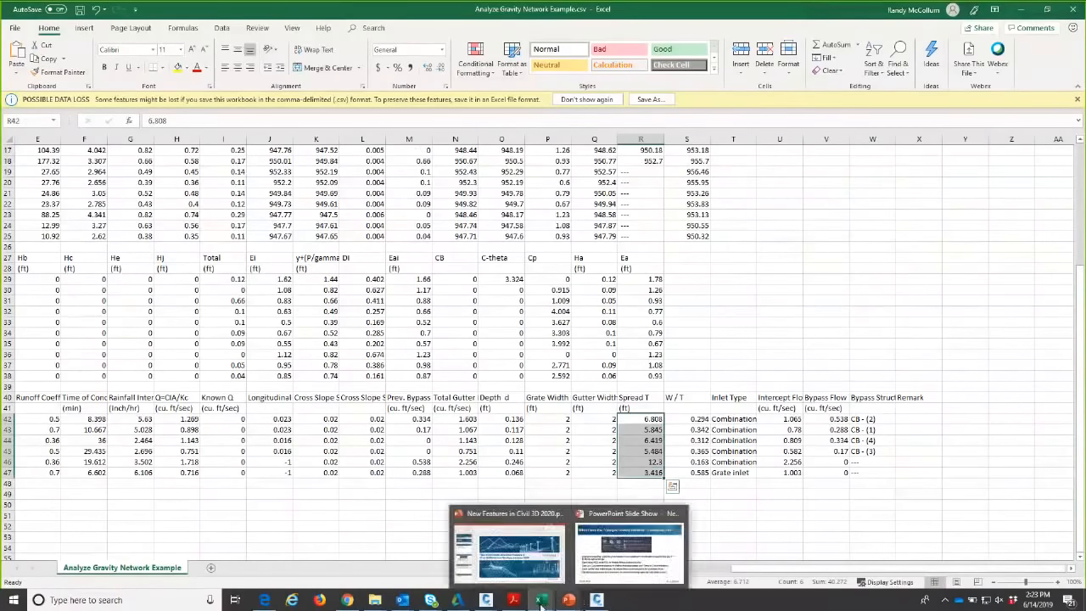
- Switch briefly to Civil 3D, then bring the Analyze Gravity Network Example.csv workbook back to the front
mouse_move(485, 601)
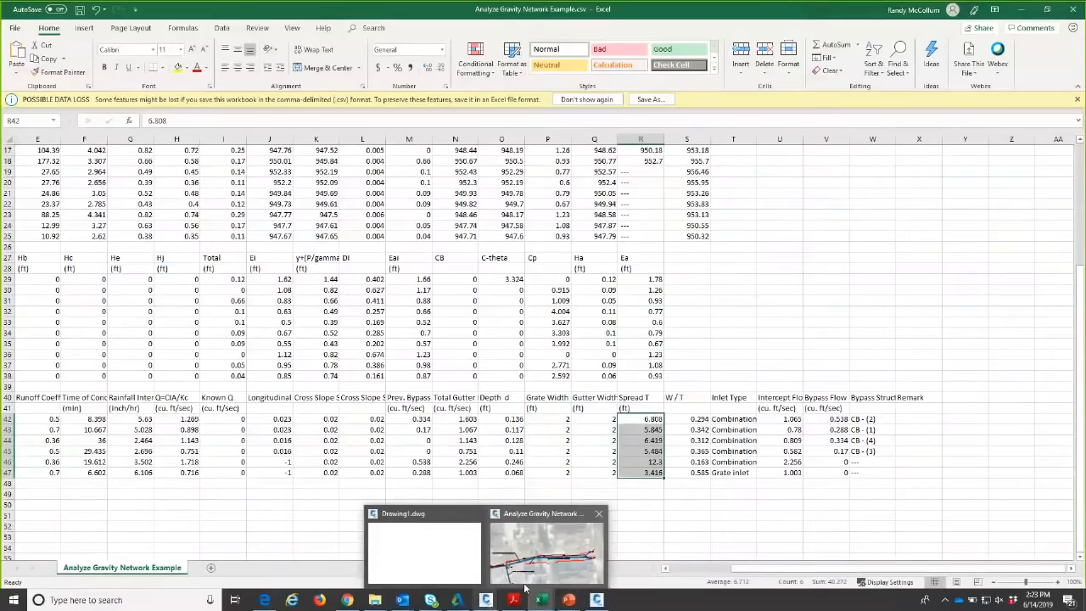
left_click(543, 551)
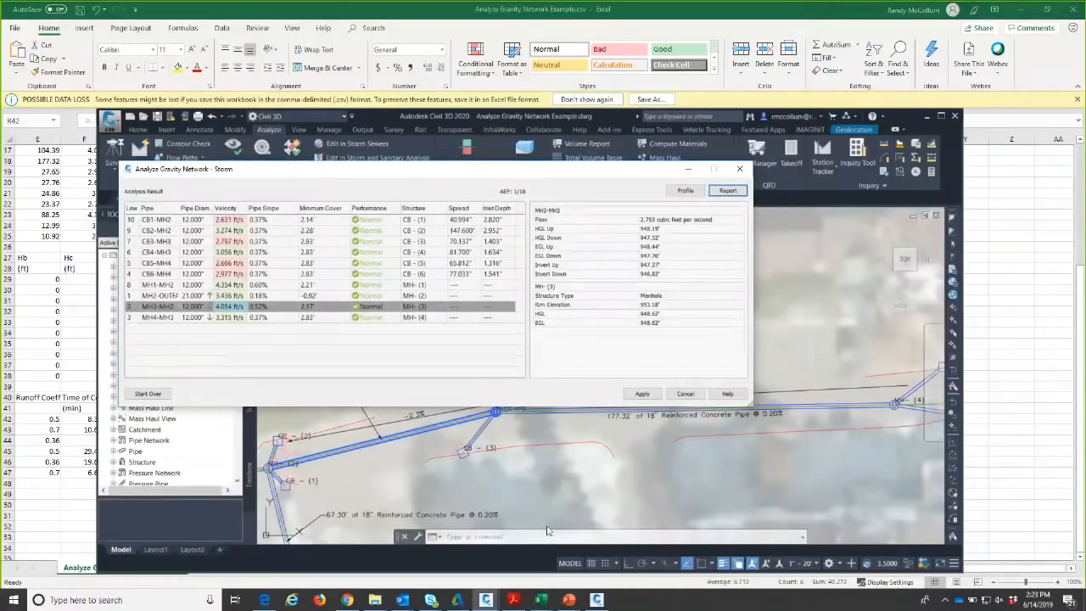
left_click(539, 600)
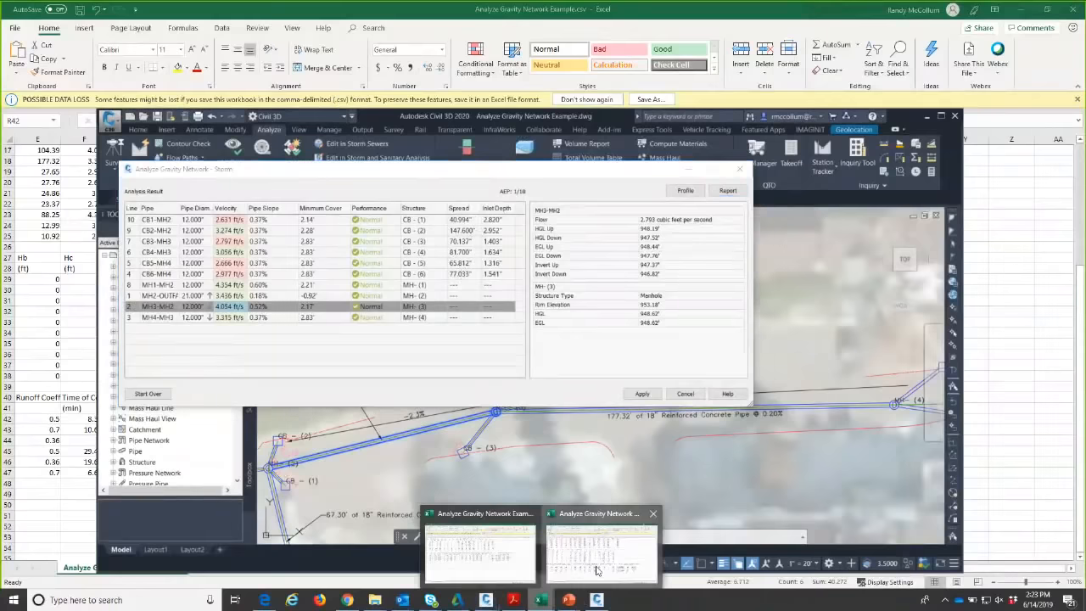
left_click(597, 570)
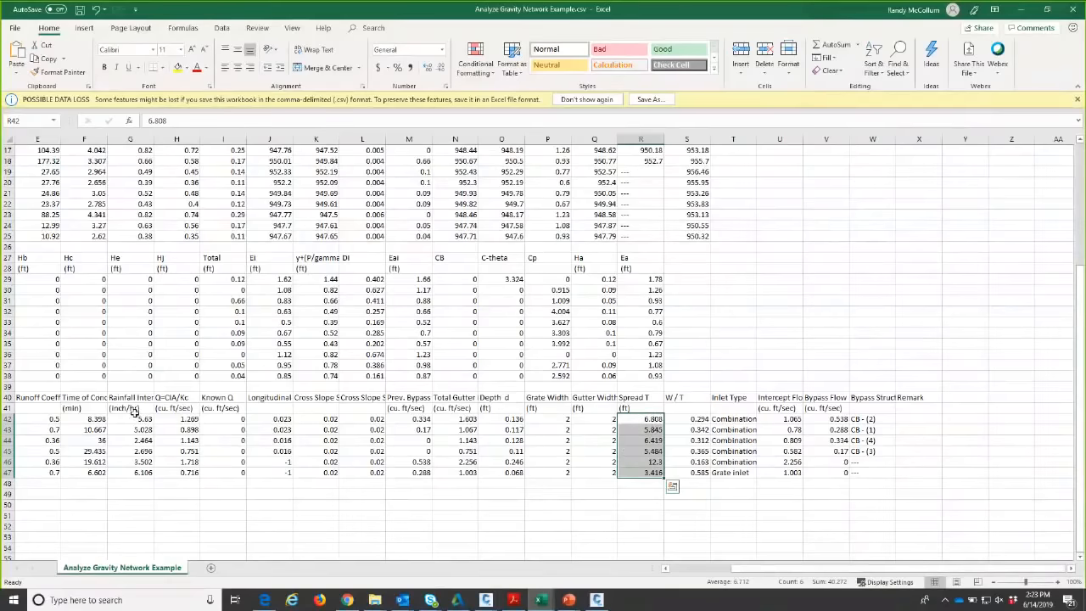
- Start an entry in R42, cancel it to keep 6.808, and select R42:R47 for the spread total
scroll(461, 495, "left", 1)
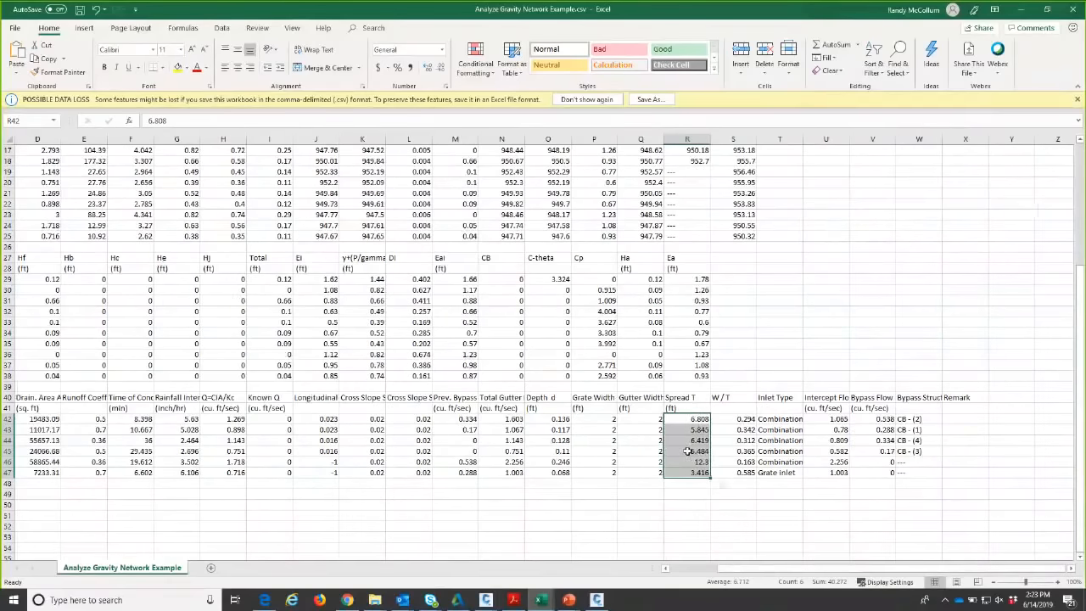
left_click(690, 418)
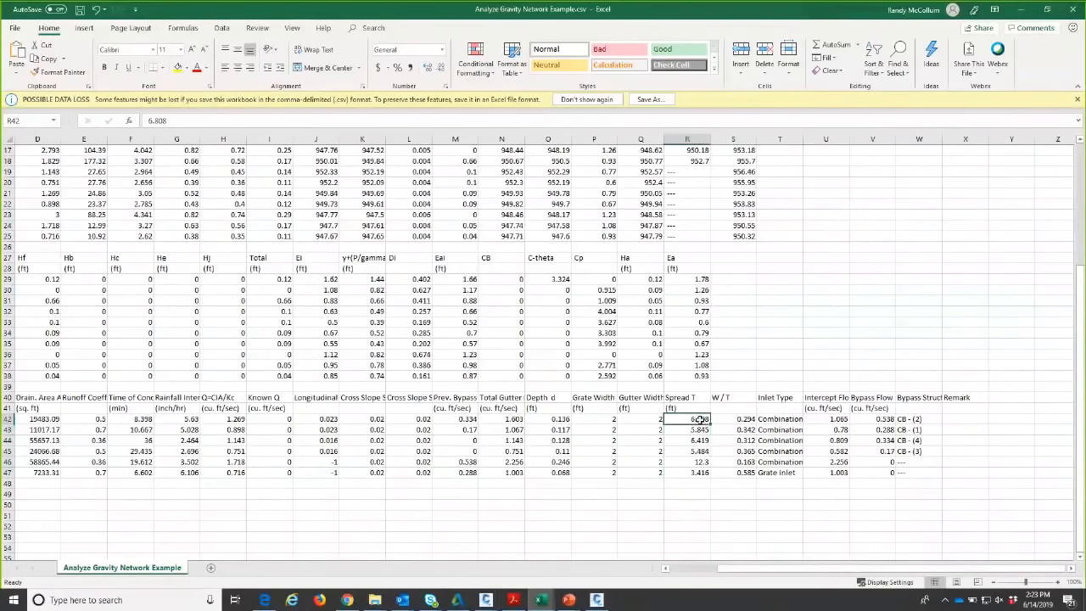
type("=")
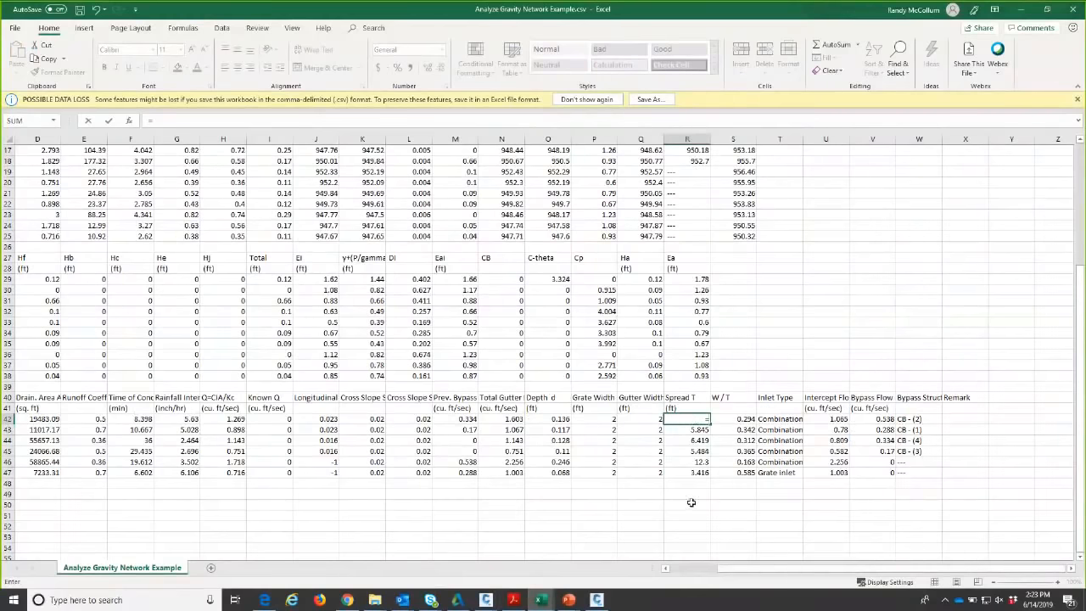
key("Escape")
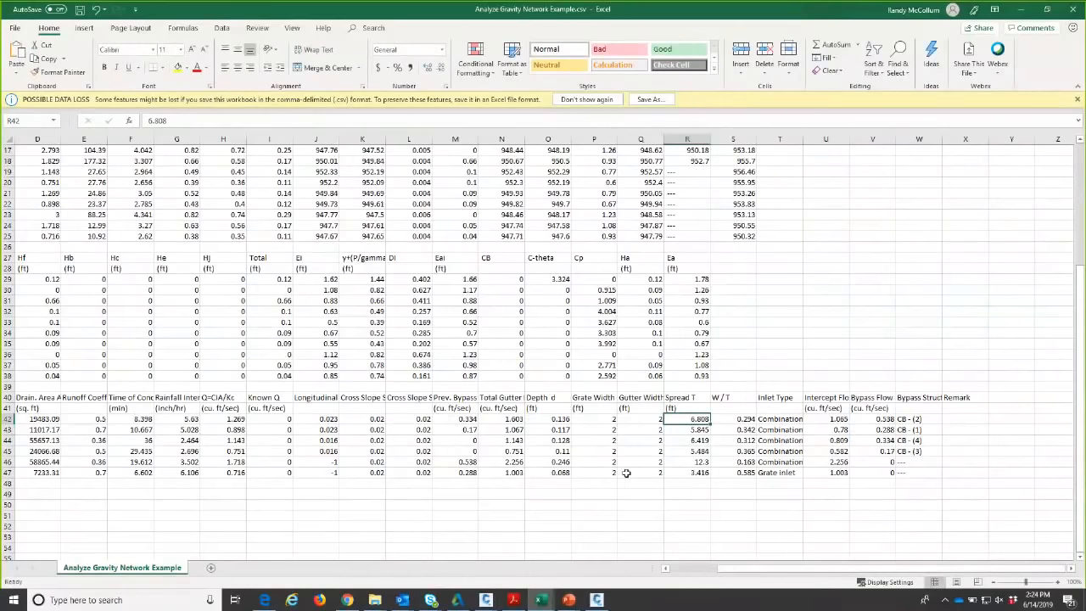
left_click_drag(691, 418, 691, 471)
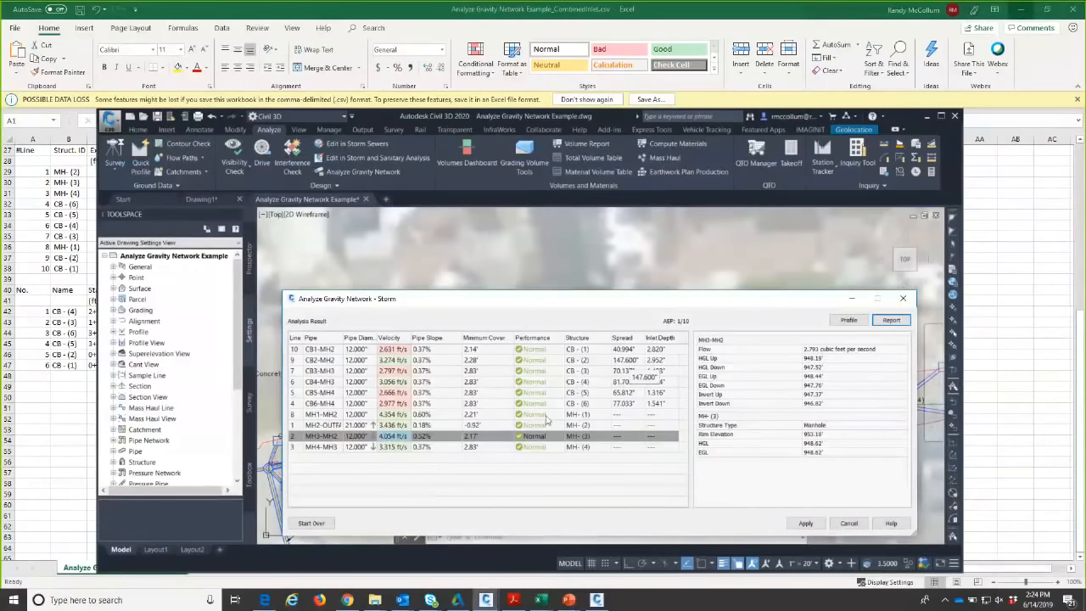
- Start the storm analysis over and list every structure and pipe in Network Details
left_click(312, 522)
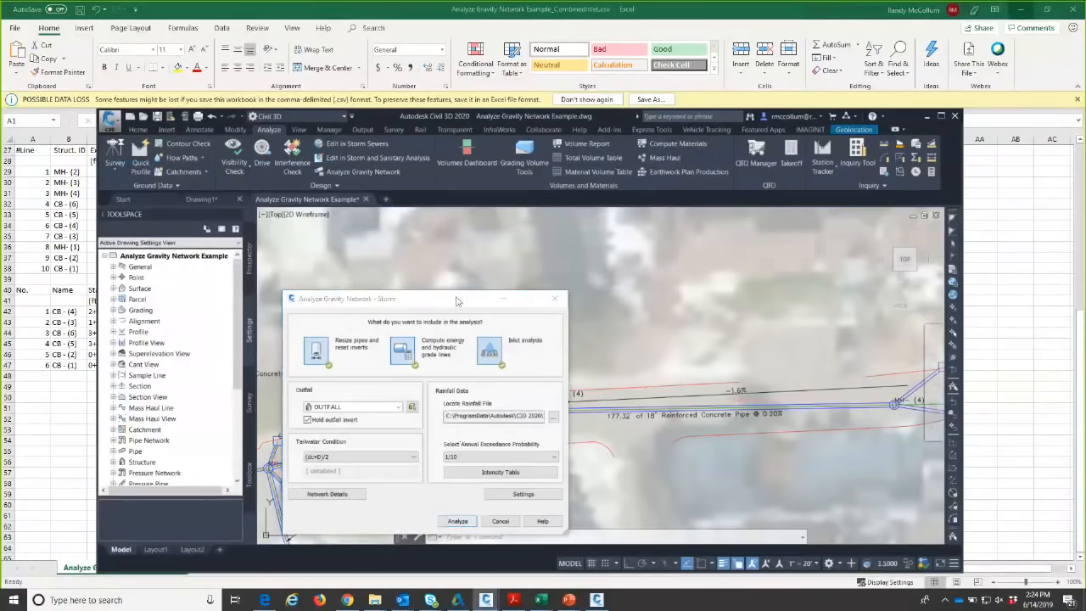
left_click_drag(459, 299, 464, 246)
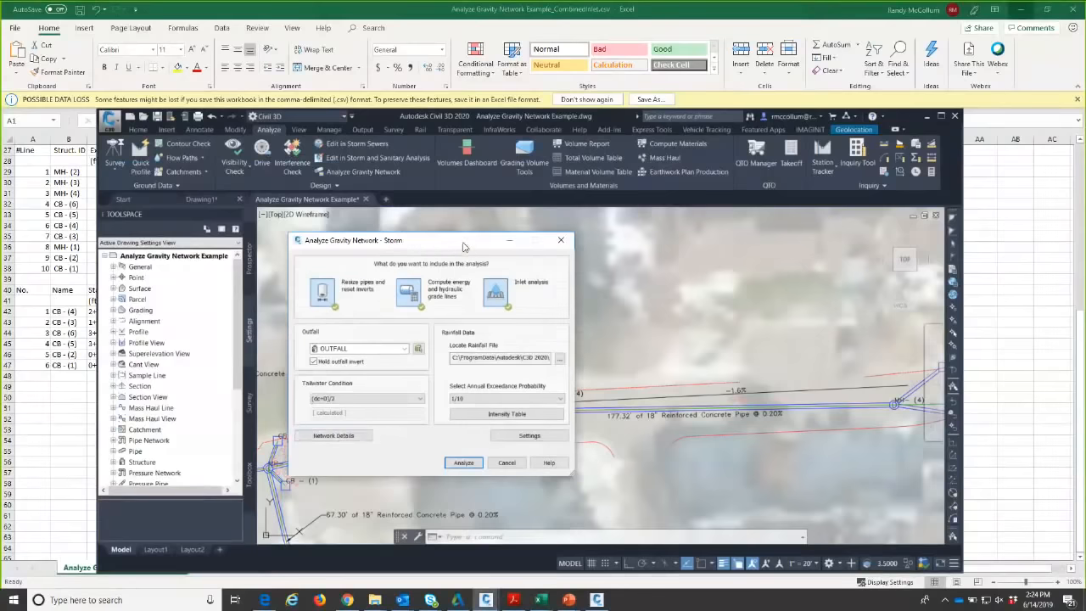
left_click(344, 436)
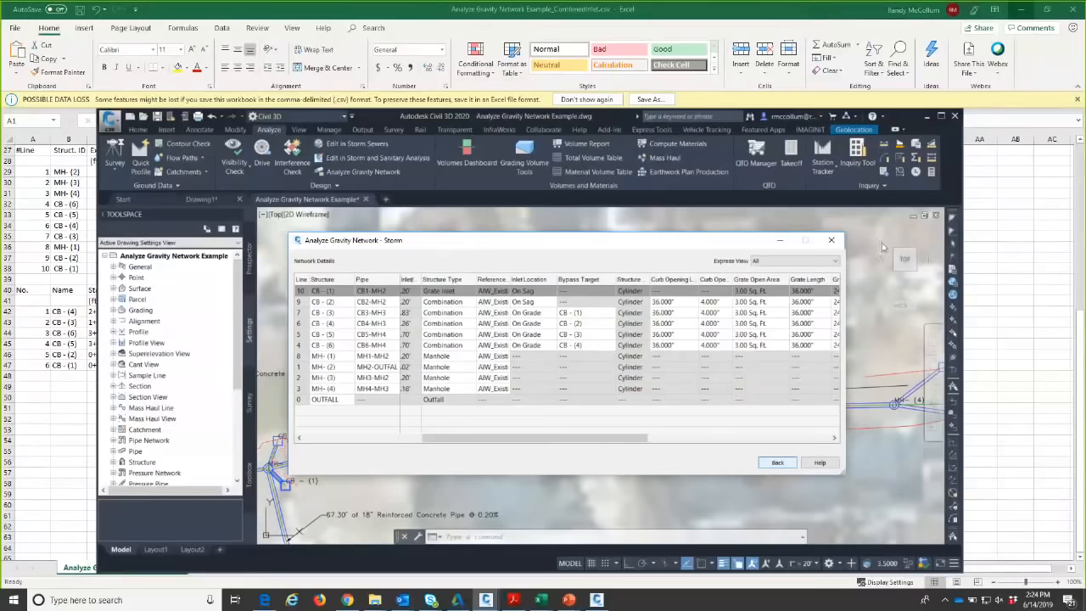
- Select inlet CB - (2) in the table and pan the plan to frame it and MH - (3)
left_click_drag(657, 239, 666, 240)
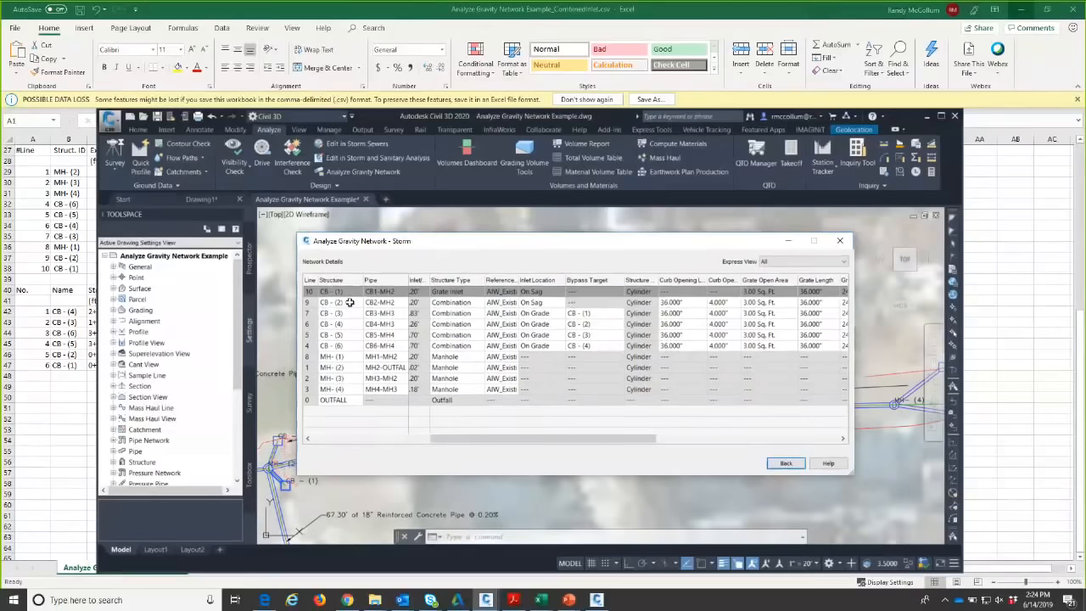
left_click(348, 301)
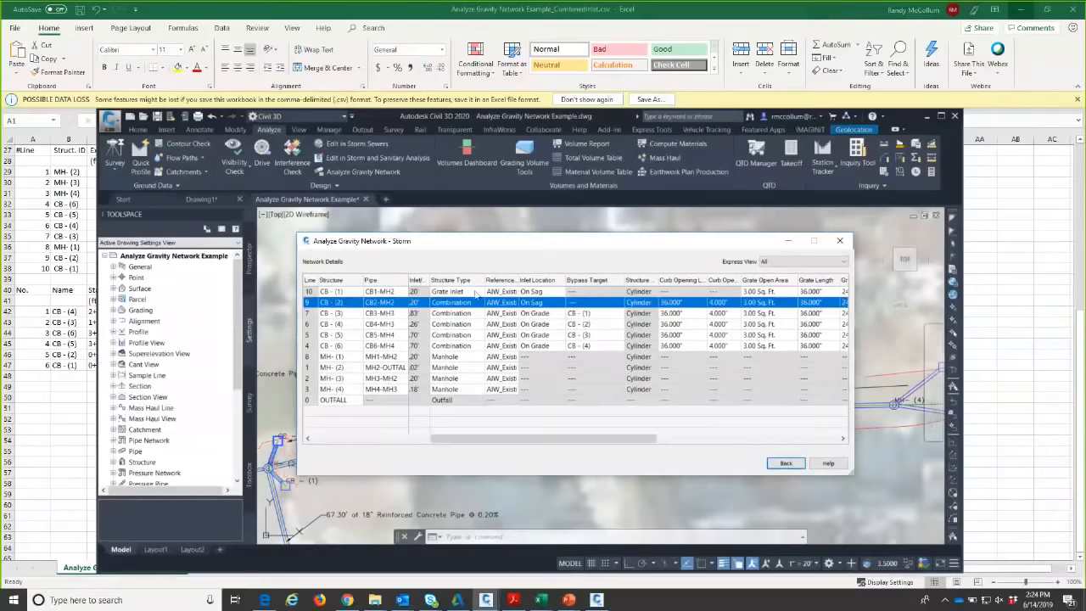
left_click_drag(475, 241, 448, 393)
middle_click_drag(293, 373, 478, 318)
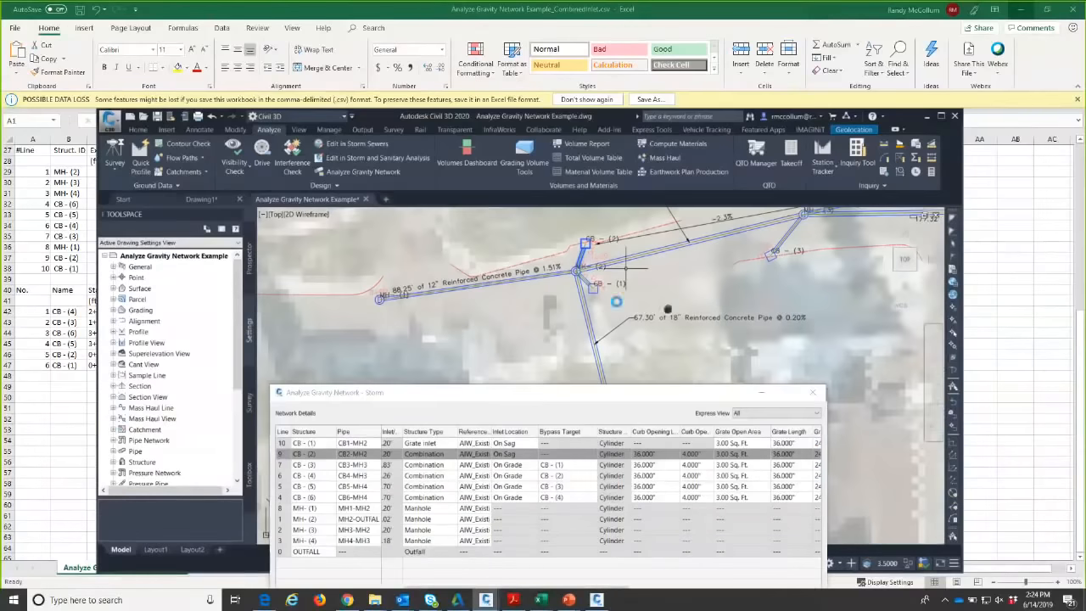
middle_click_drag(668, 309, 600, 302)
left_click_drag(583, 389, 533, 375)
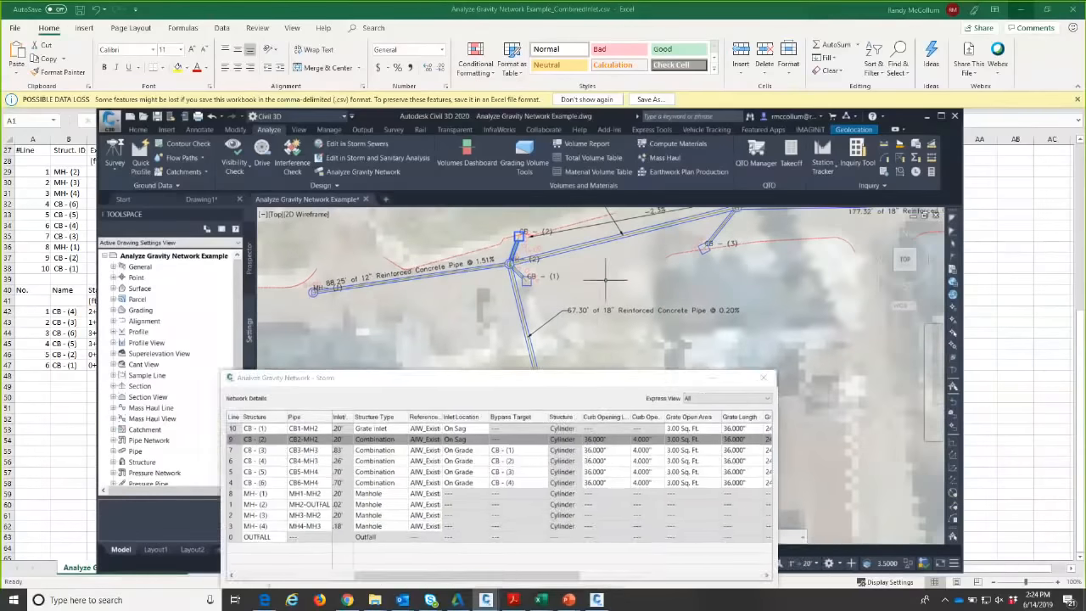
middle_click_drag(604, 278, 465, 322)
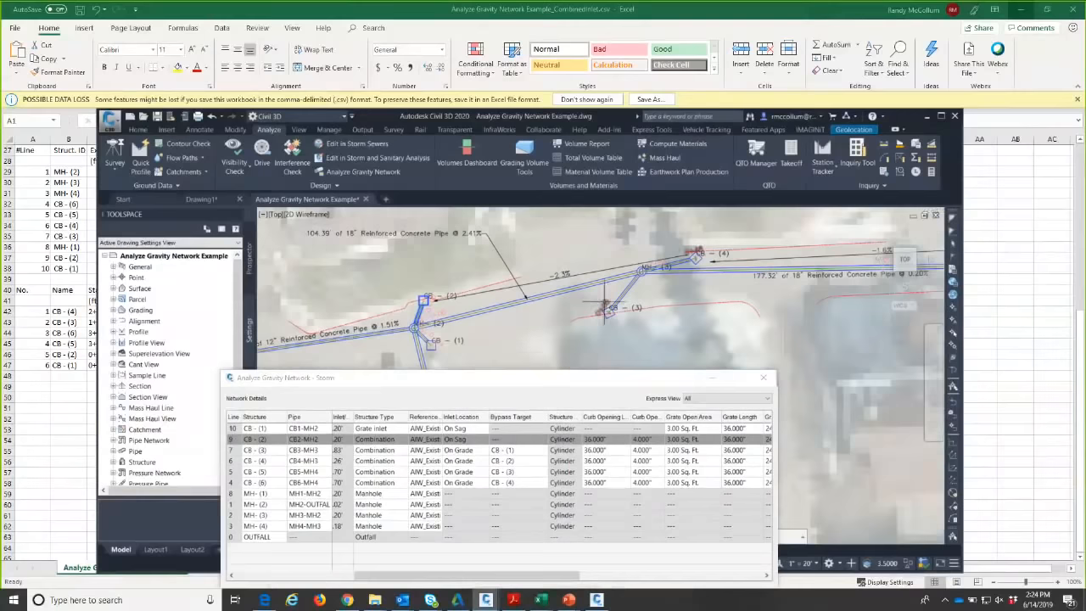
middle_click_drag(604, 307, 592, 322)
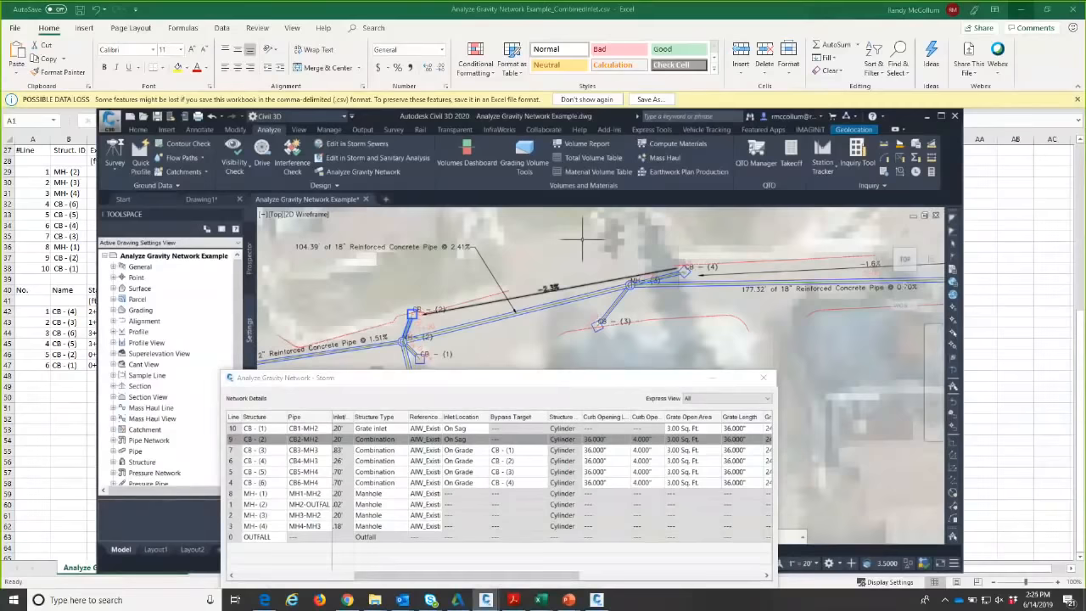
- Bring CB - (2)'s grate and local depression columns into view in Network Details
scroll(581, 254, "down", 5)
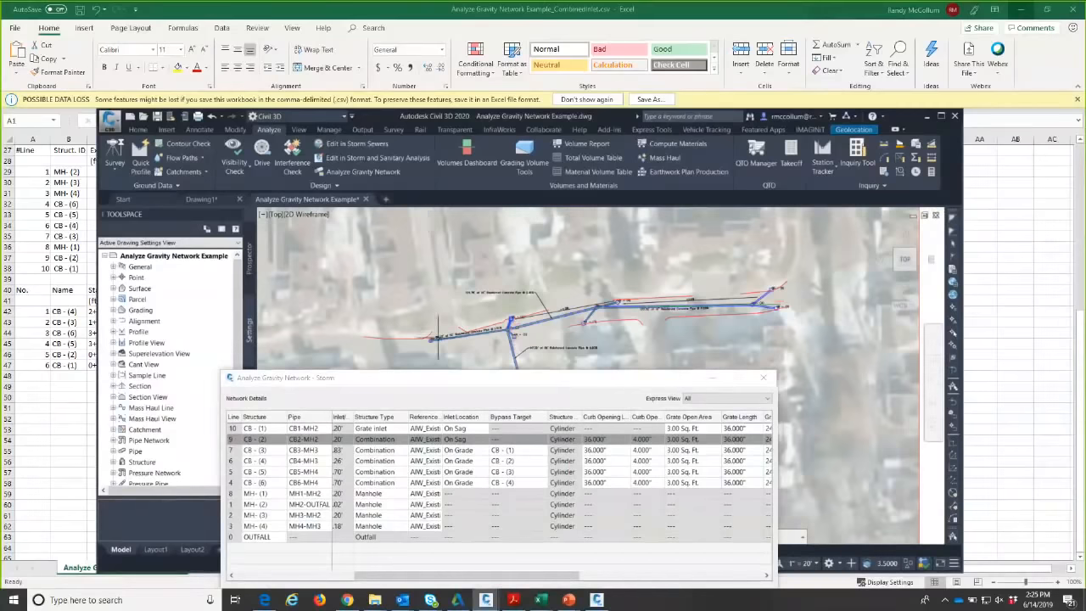
scroll(492, 293, "up", 6)
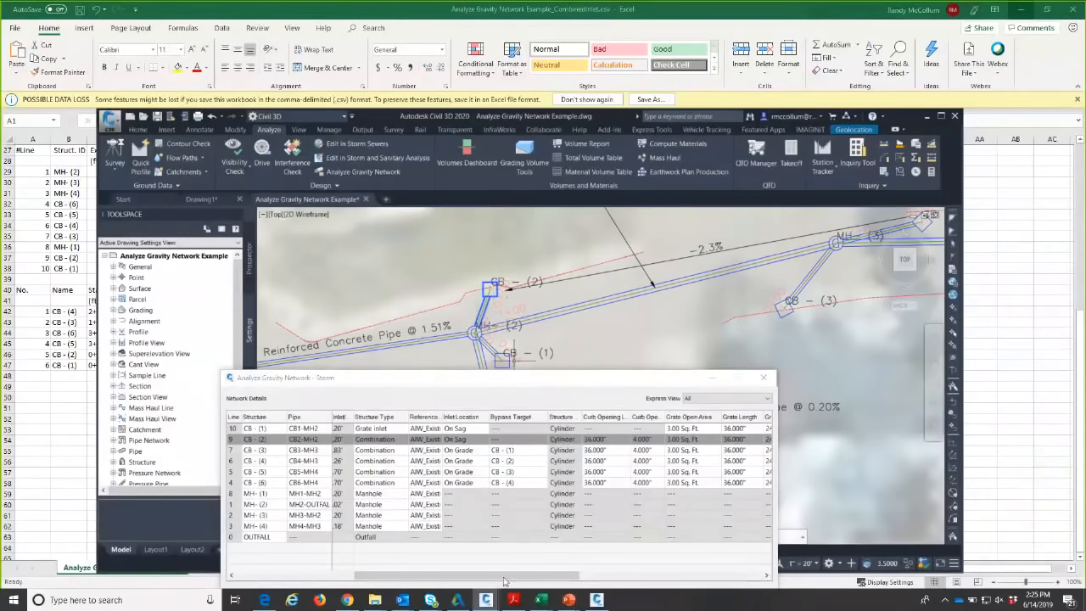
mouse_move(504, 582)
left_mouse_down()
mouse_move(469, 578)
mouse_move(509, 579)
left_mouse_up()
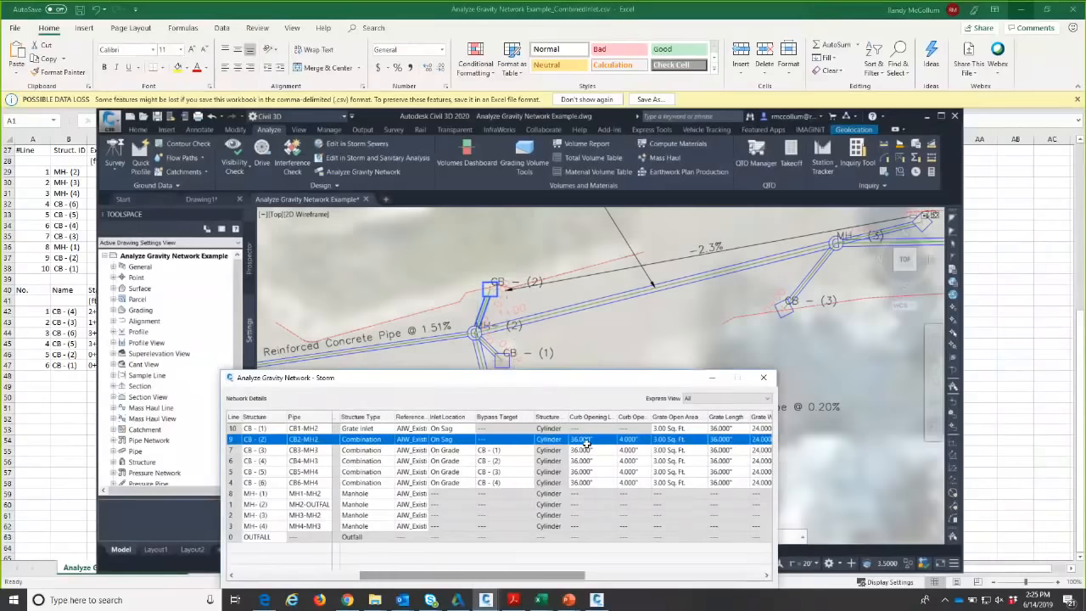
mouse_move(572, 578)
left_mouse_down()
mouse_move(667, 585)
mouse_move(560, 587)
left_mouse_up()
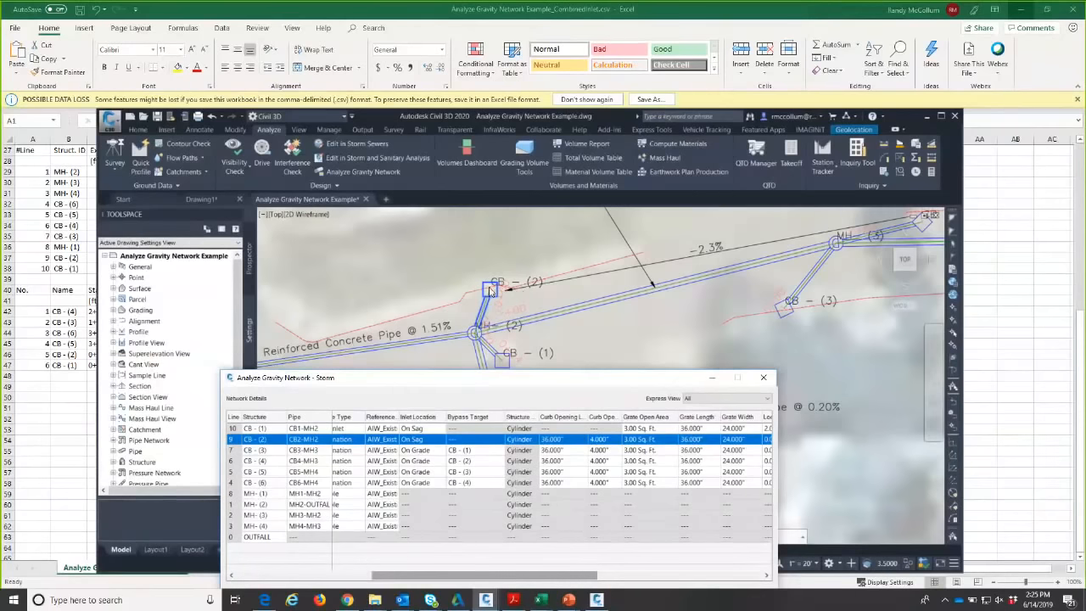
left_click_drag(547, 579, 647, 575)
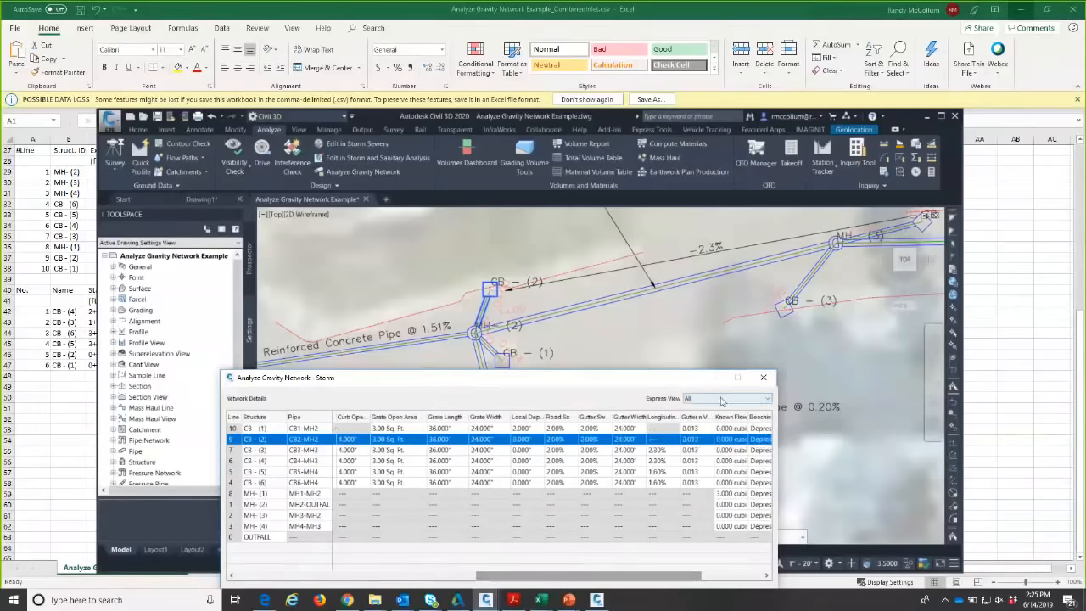
- Show the Structure column set and give CB - (2) a 3.000" local depression
left_click(726, 398)
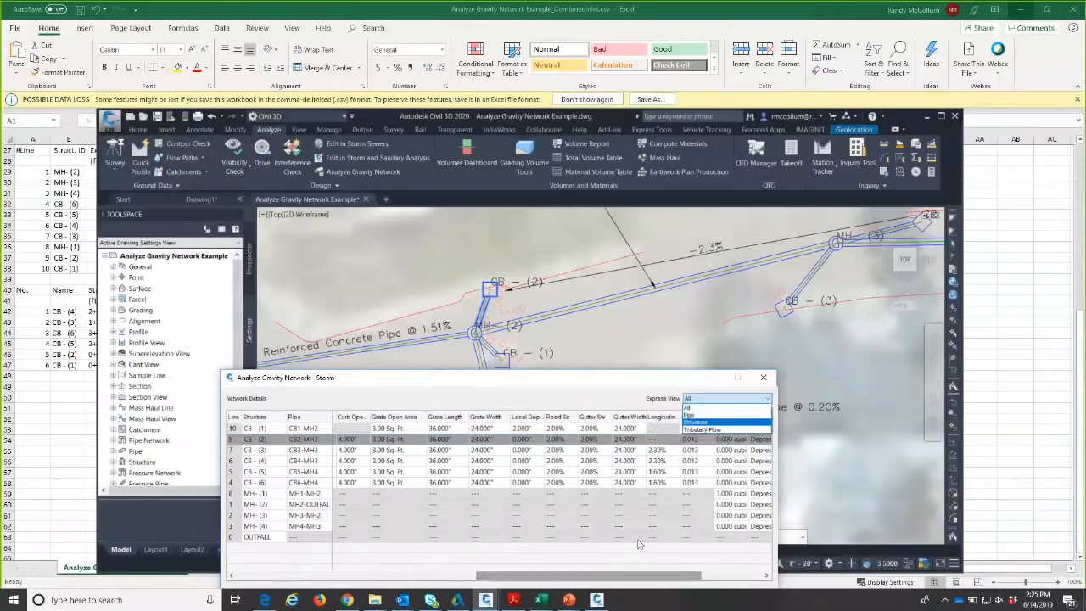
left_click(717, 423)
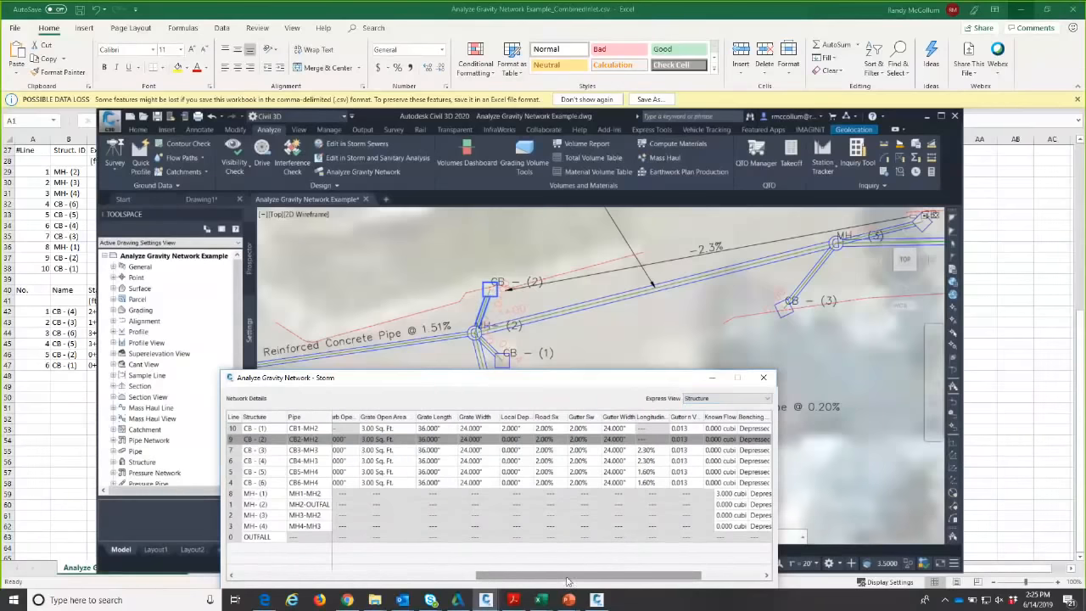
left_click_drag(530, 413, 560, 412)
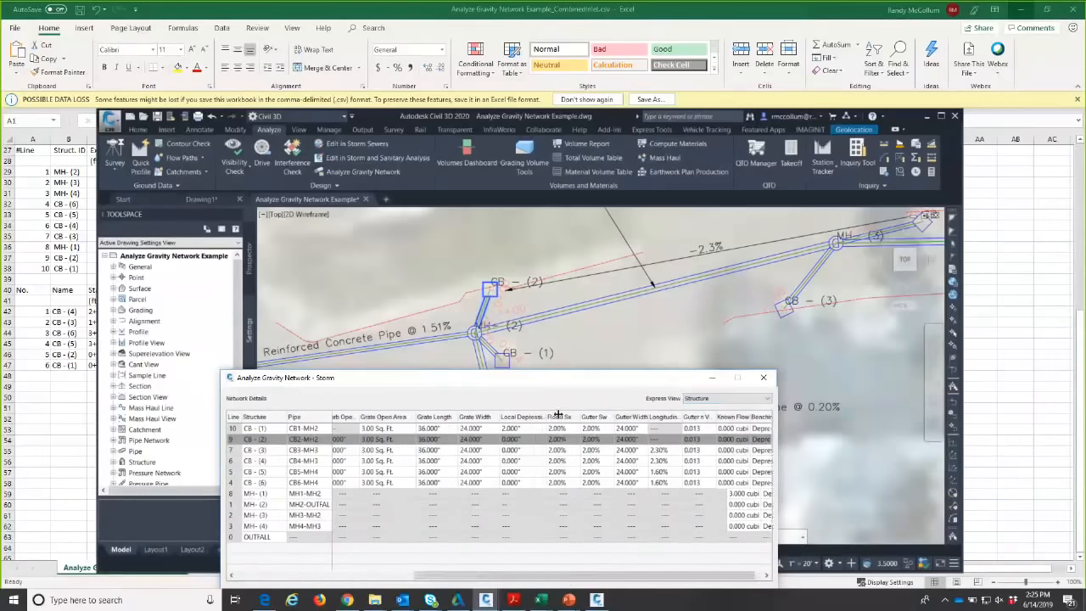
left_click(536, 439)
left_click(535, 439)
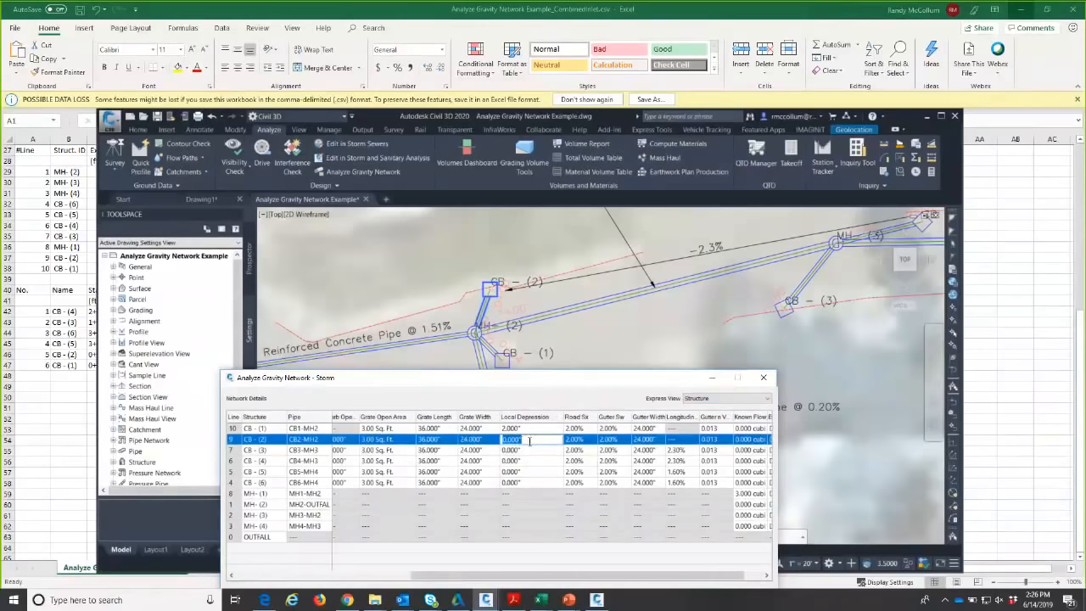
type("3")
key("Return")
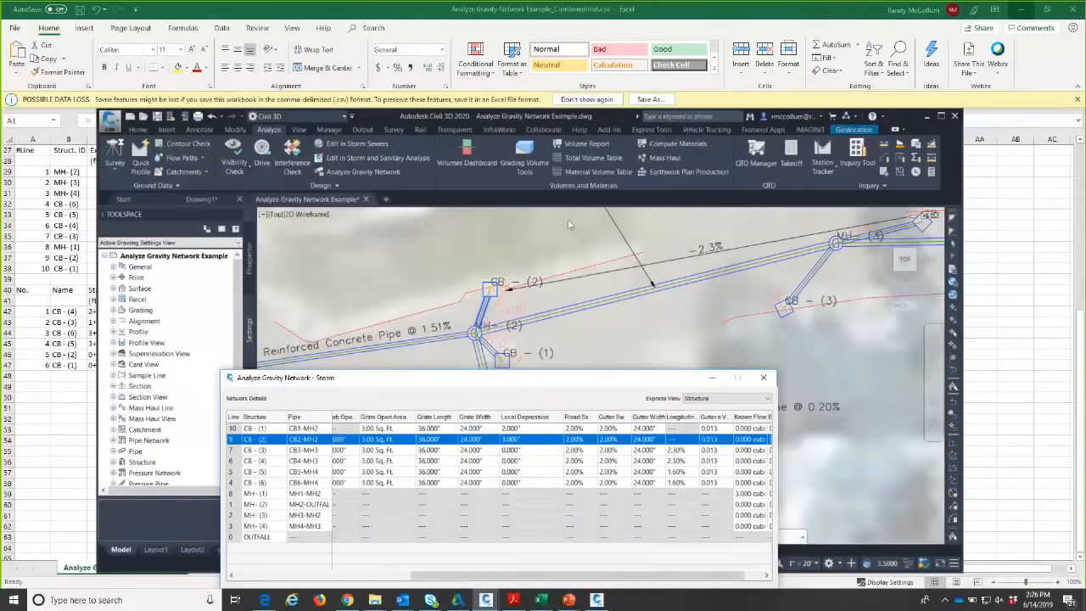
- Accept the network details and rerun the storm analysis, dropping CB - (2)'s spread to 72.600
left_click_drag(552, 377, 573, 219)
left_click(721, 441)
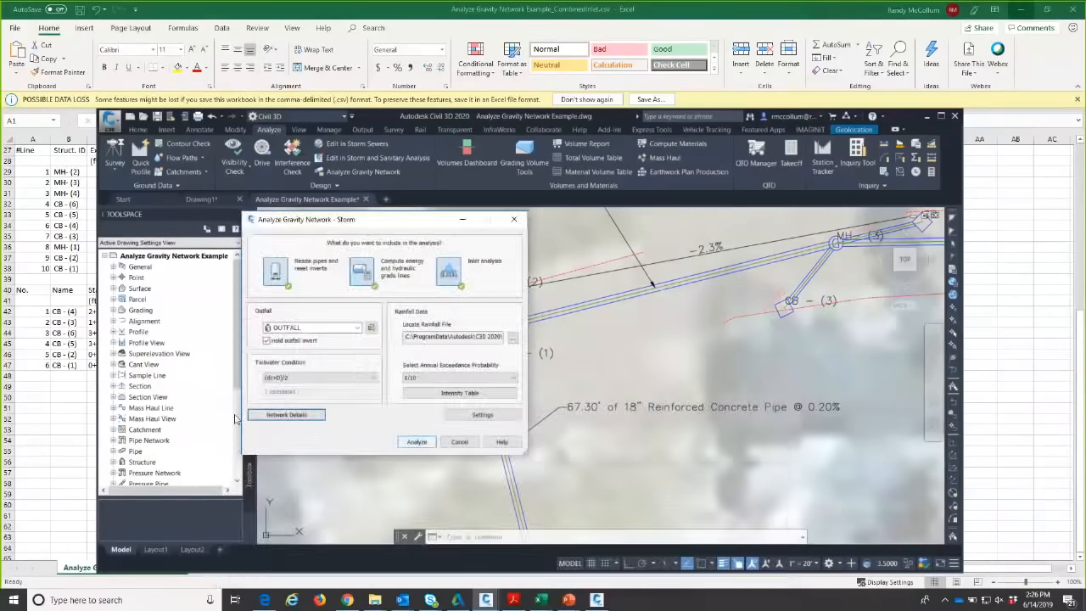
left_click(416, 443)
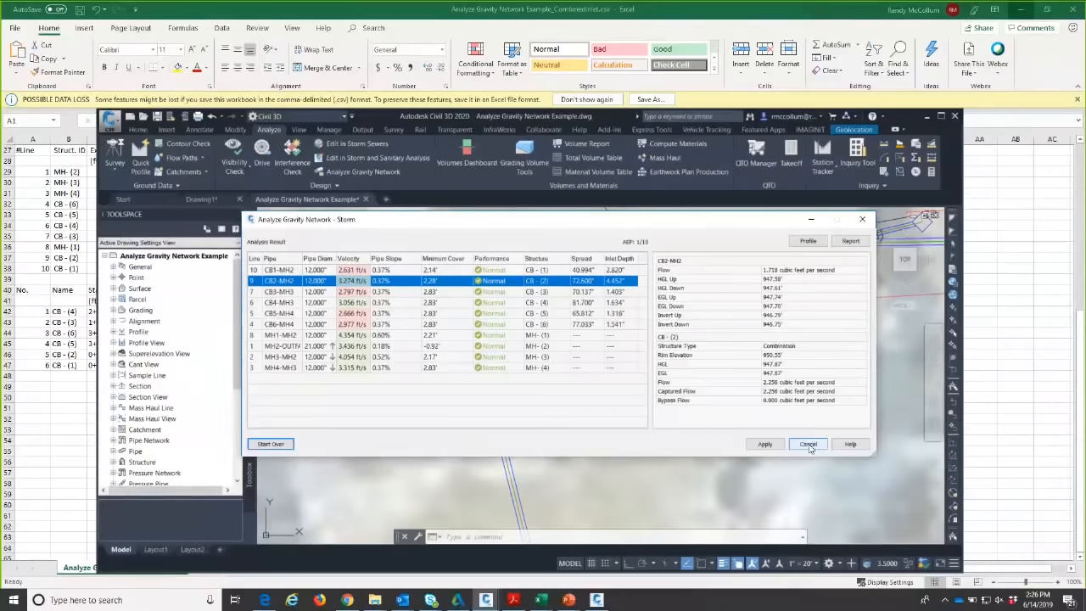
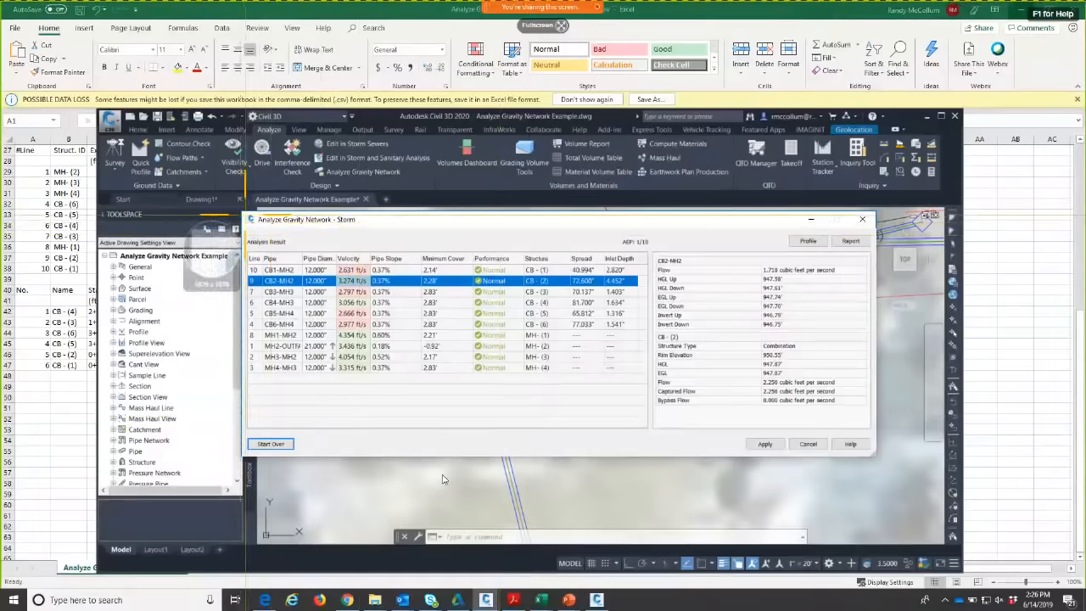
- Capture a snapshot of the current analysis results, then restart the storm analysis setup
left_click_drag(245, 215, 656, 436)
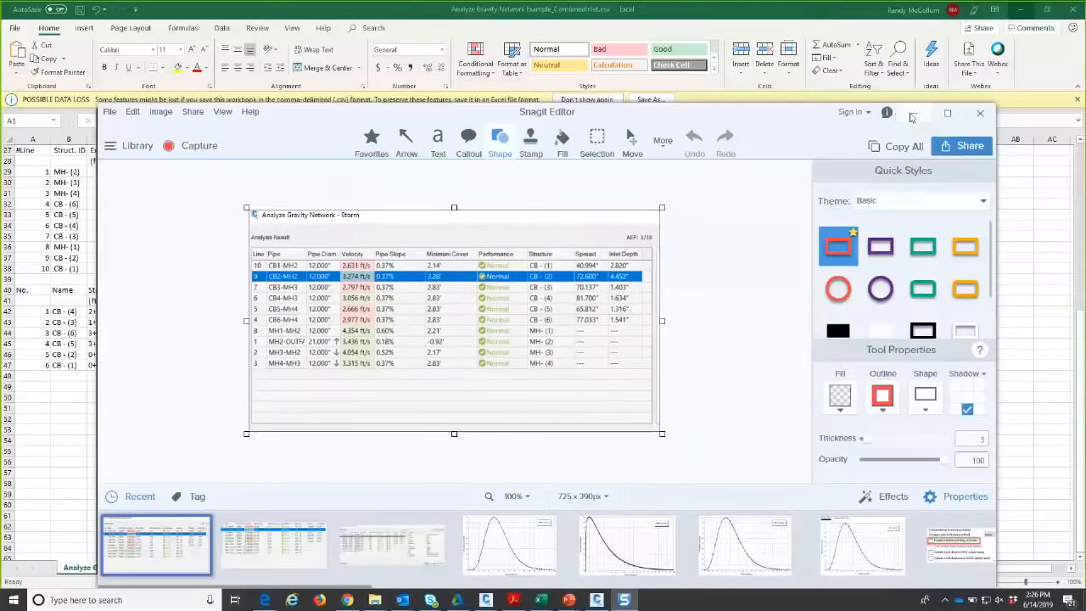
left_click(911, 114)
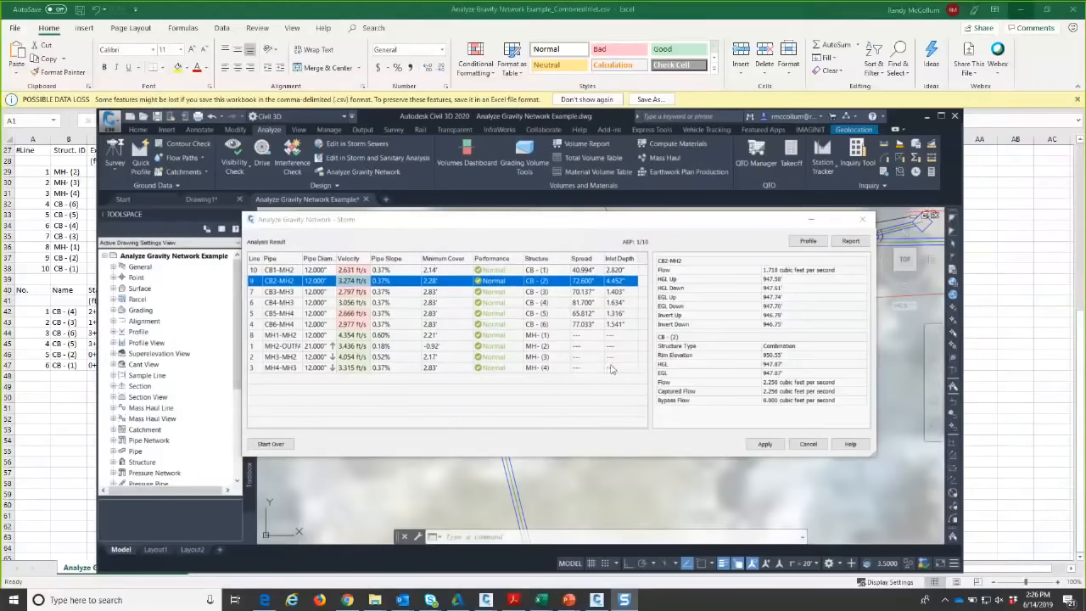
left_click(270, 444)
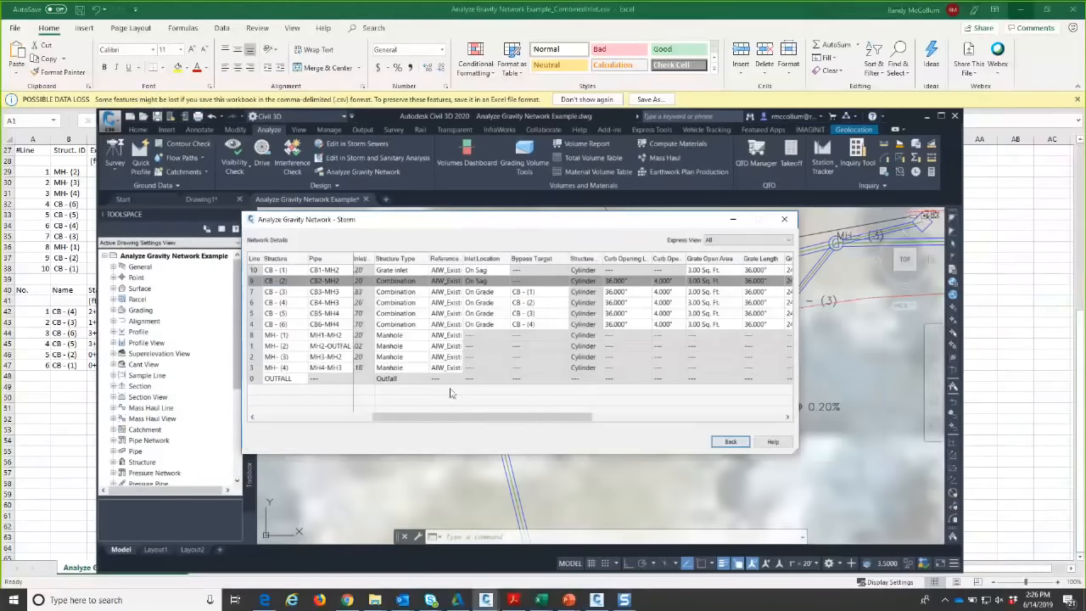
- Select structures CB - (3) through CB - (6) in Network Details and make them grate inlets
left_click_drag(429, 419, 337, 421)
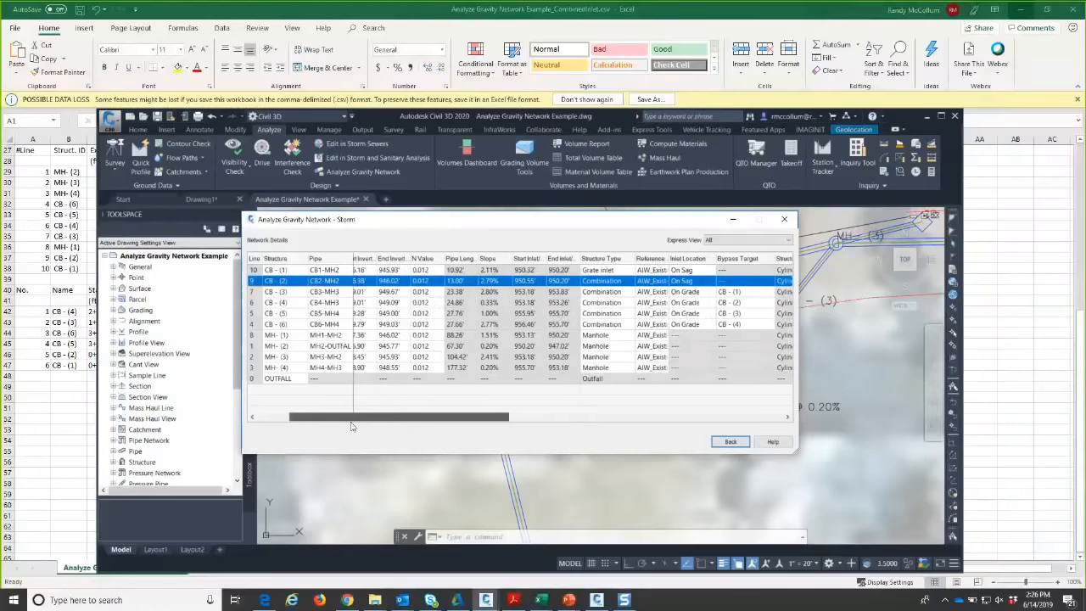
left_click(288, 291)
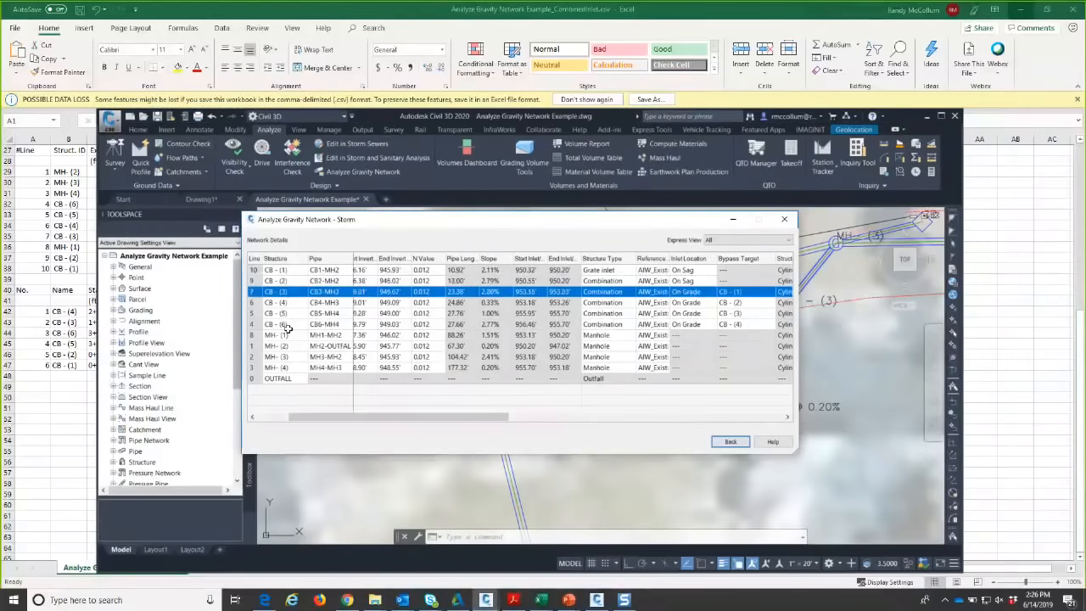
left_click(284, 280)
left_click(288, 324)
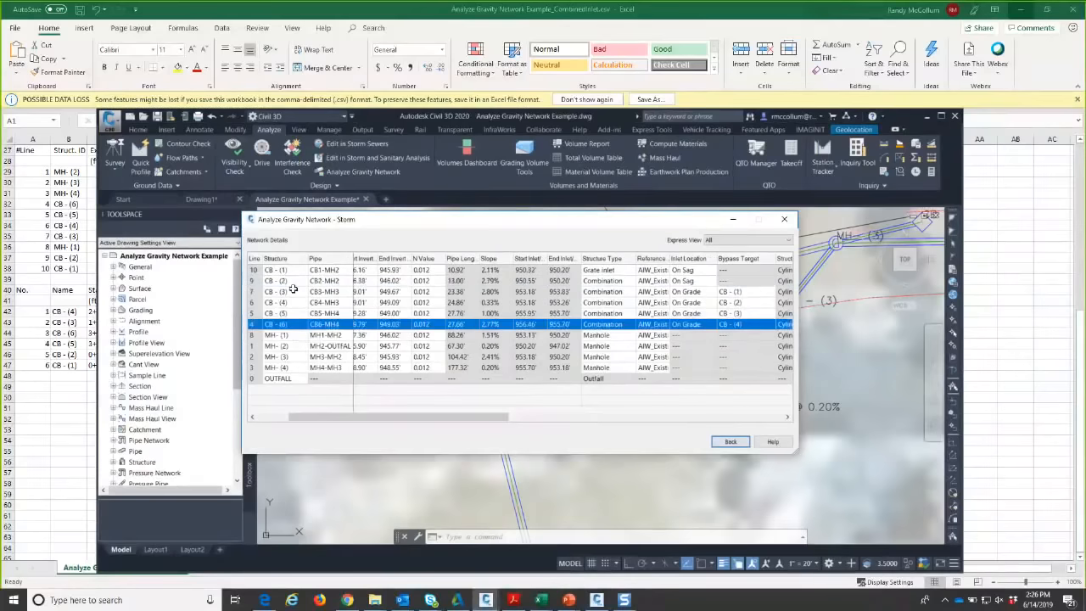
left_click(291, 290)
left_click(288, 324, "shift")
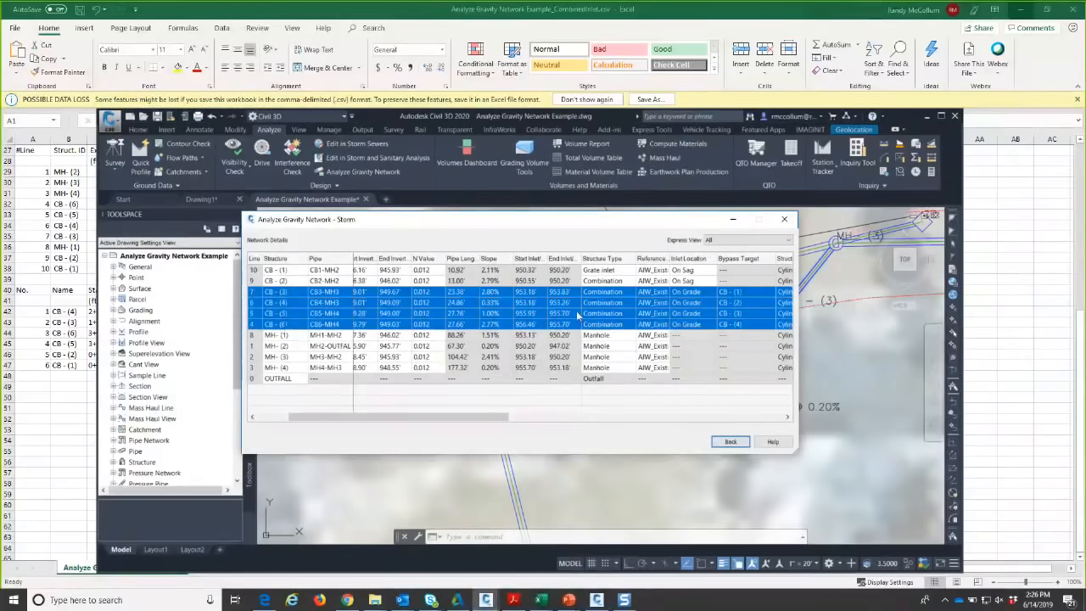
left_click(611, 292)
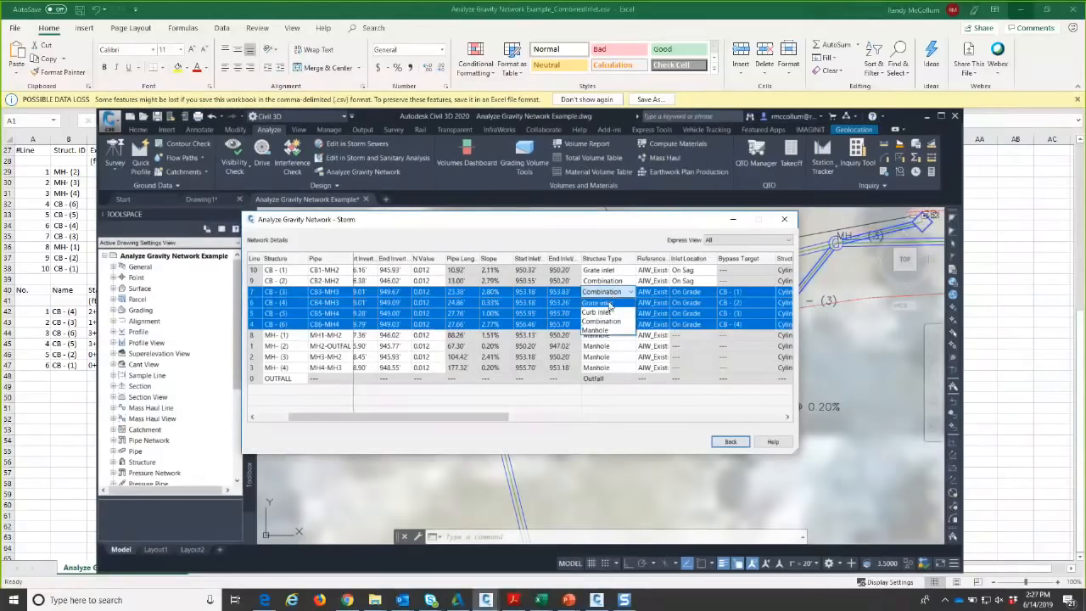
left_click(608, 303)
- Give the four grate inlets a 24" grate length and an 18" grate width
left_click_drag(475, 417, 602, 418)
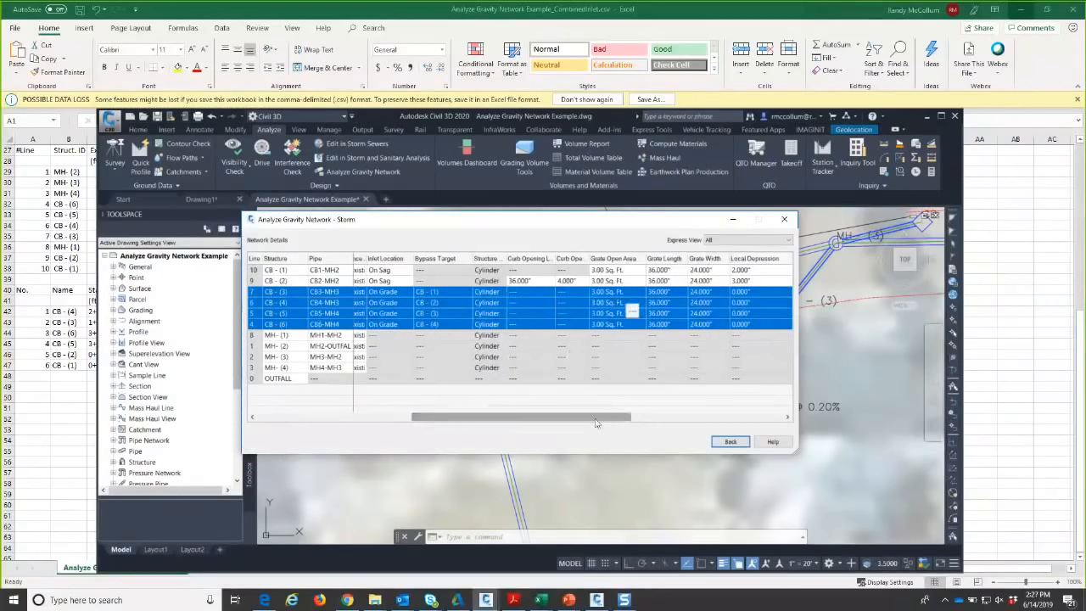
left_click_drag(594, 423, 619, 422)
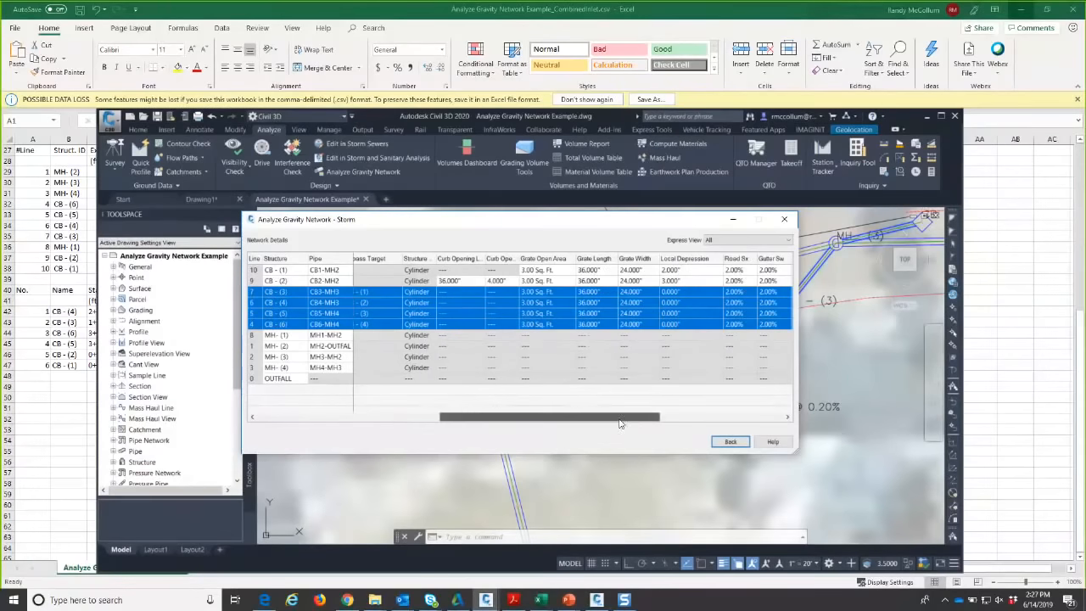
left_click(602, 293)
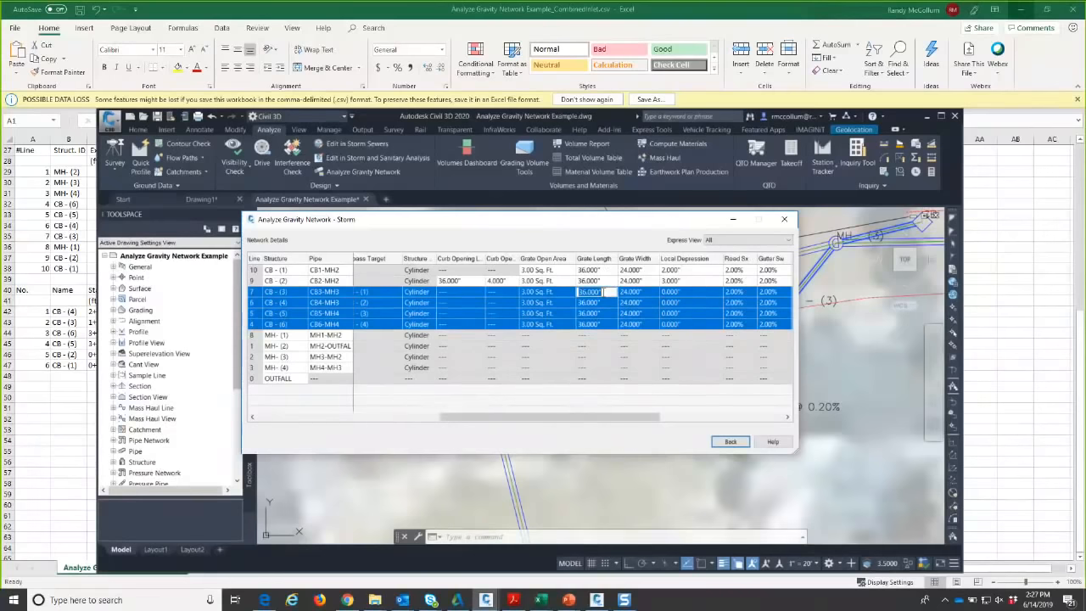
type("24.")
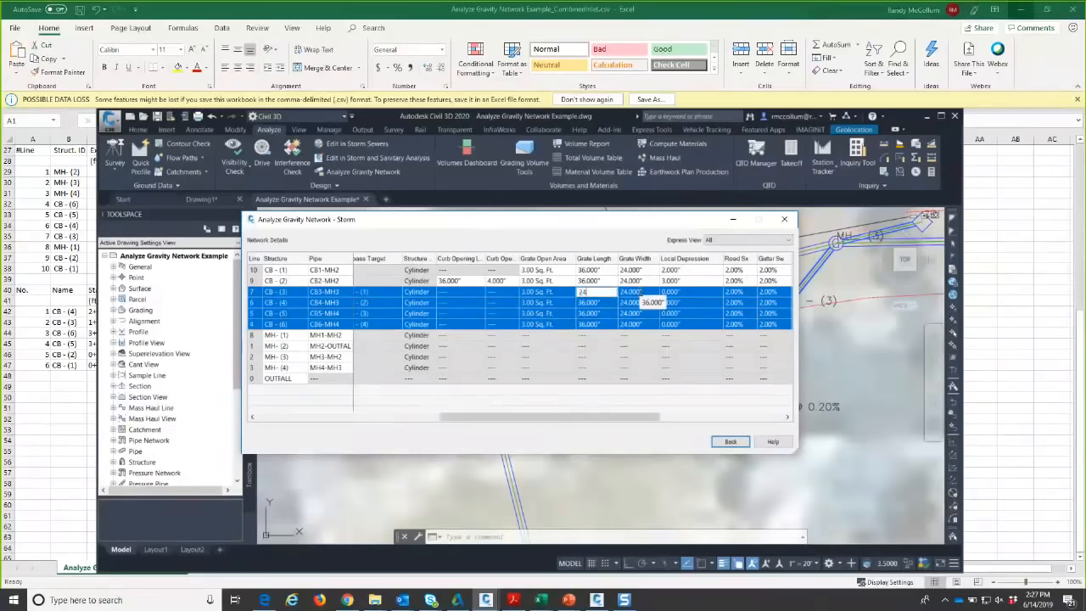
left_click(638, 293)
left_click(636, 323)
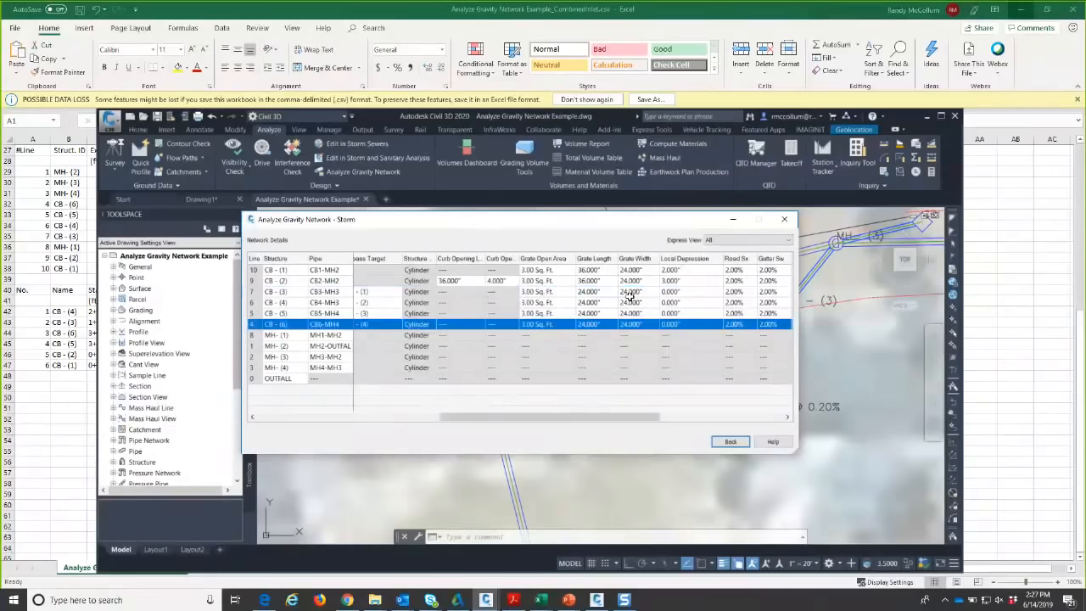
left_click(630, 292, "shift")
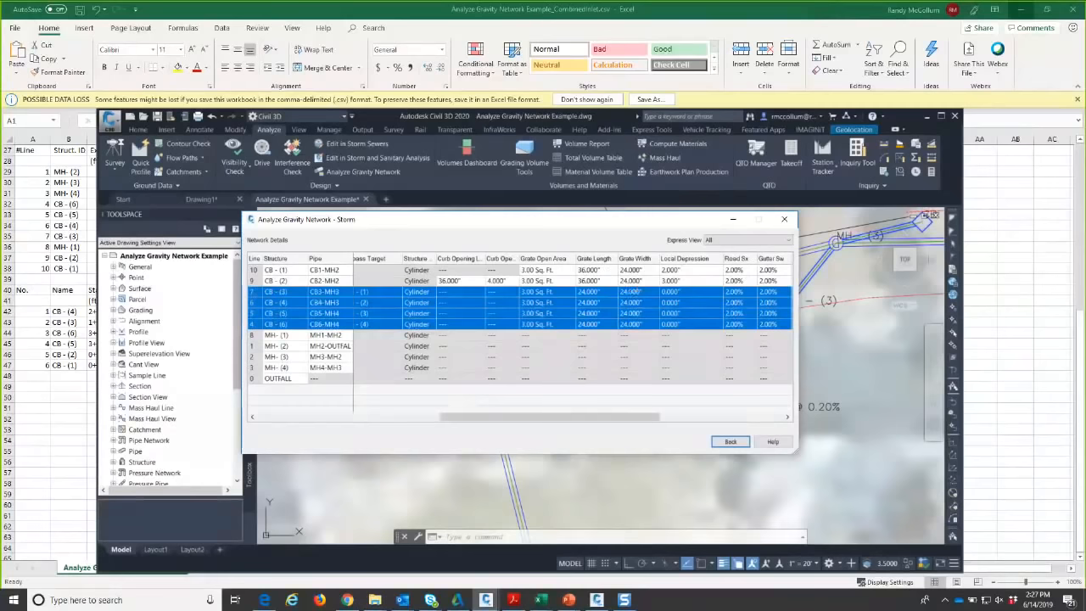
left_click(636, 291, "shift")
type("18")
key("Return")
- Set a 1.50 Sq. Ft. open area on CB - (3) through CB - (6) and return to analysis options
left_click(551, 292)
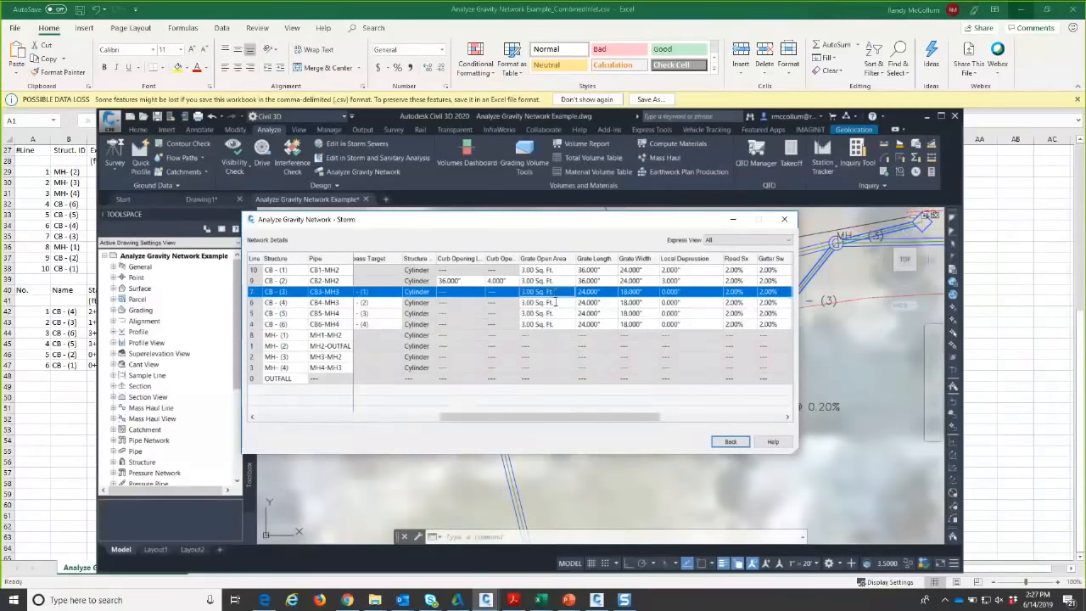
left_click_drag(556, 302, 555, 324)
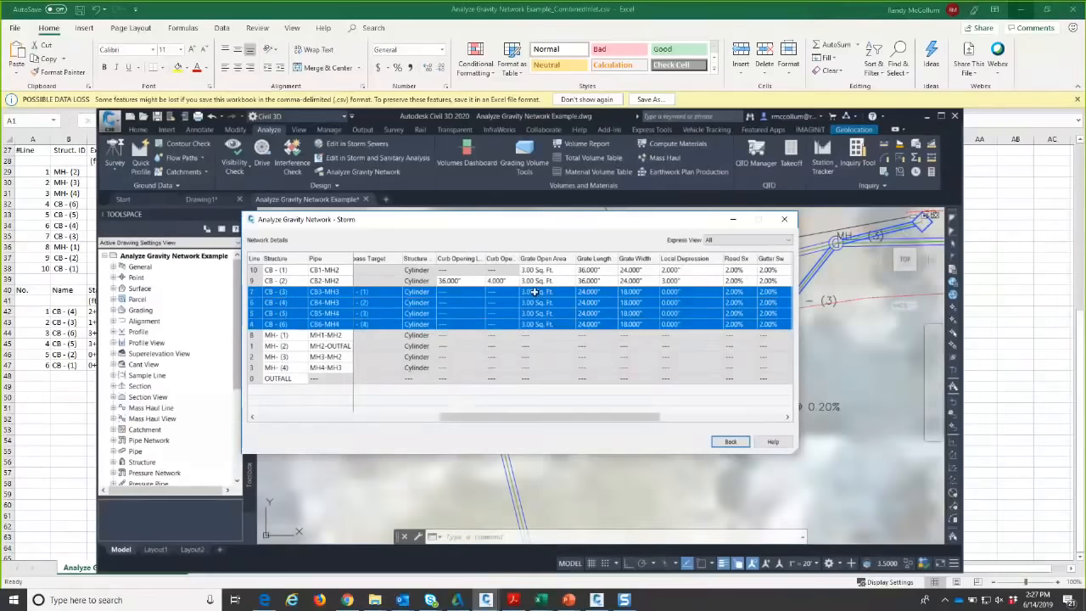
left_click(536, 292, "shift")
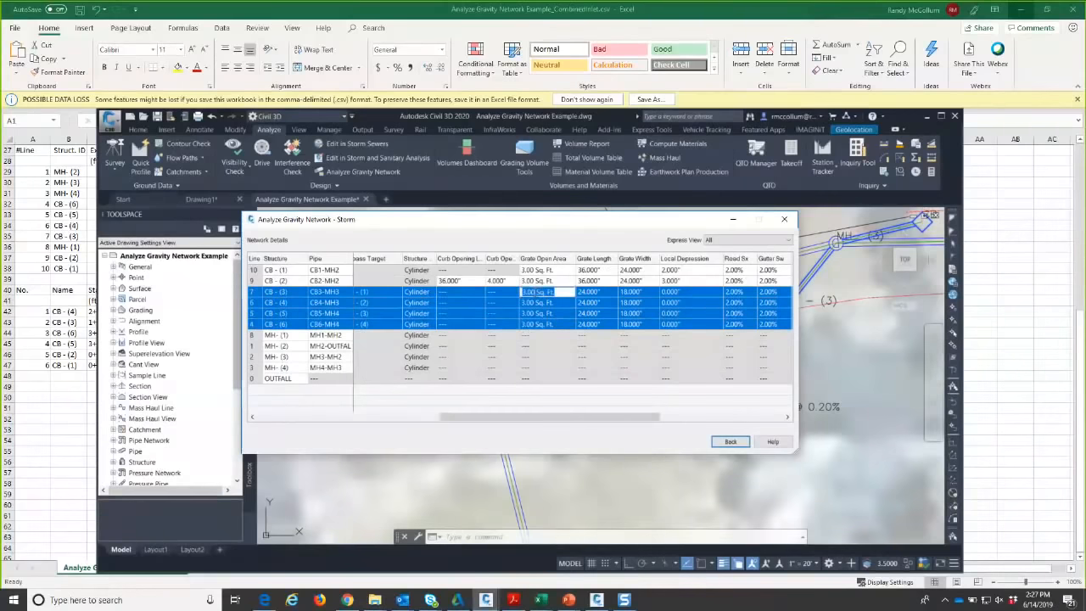
type("1.5")
key("Return")
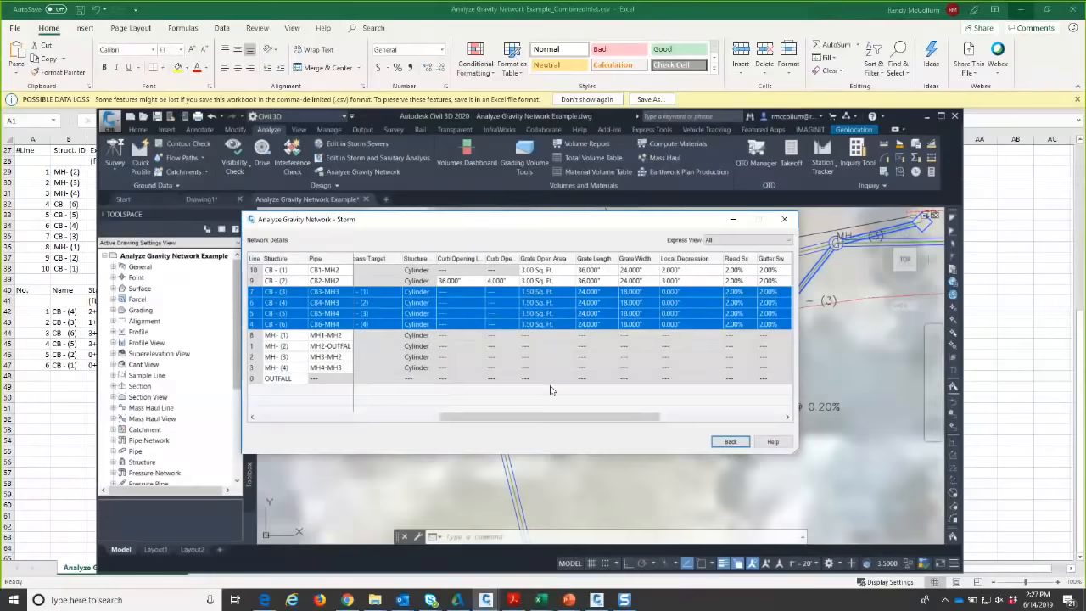
left_click_drag(595, 416, 623, 415)
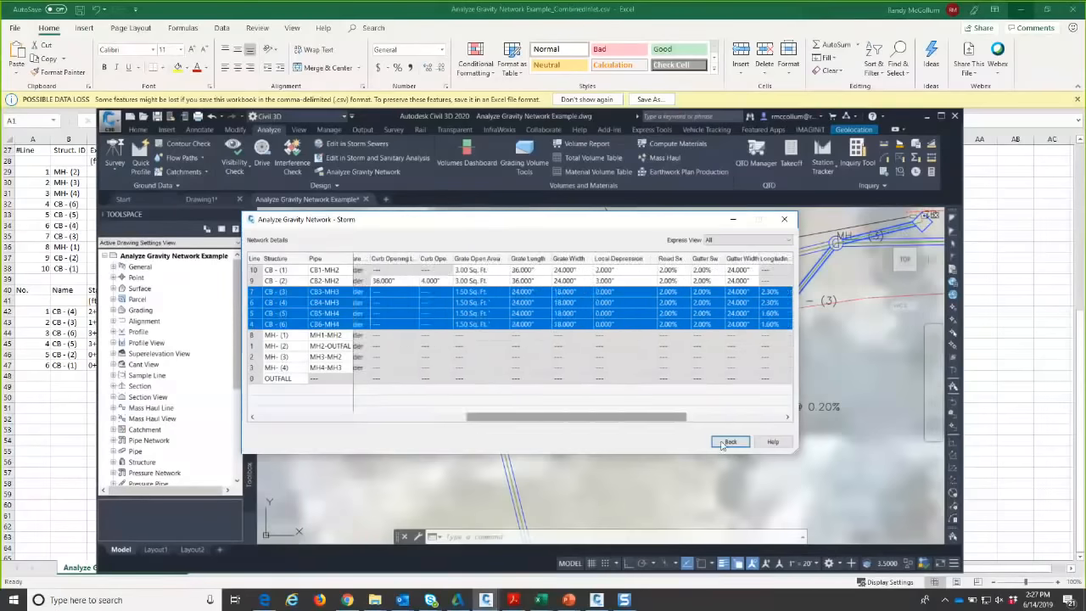
left_click(729, 442)
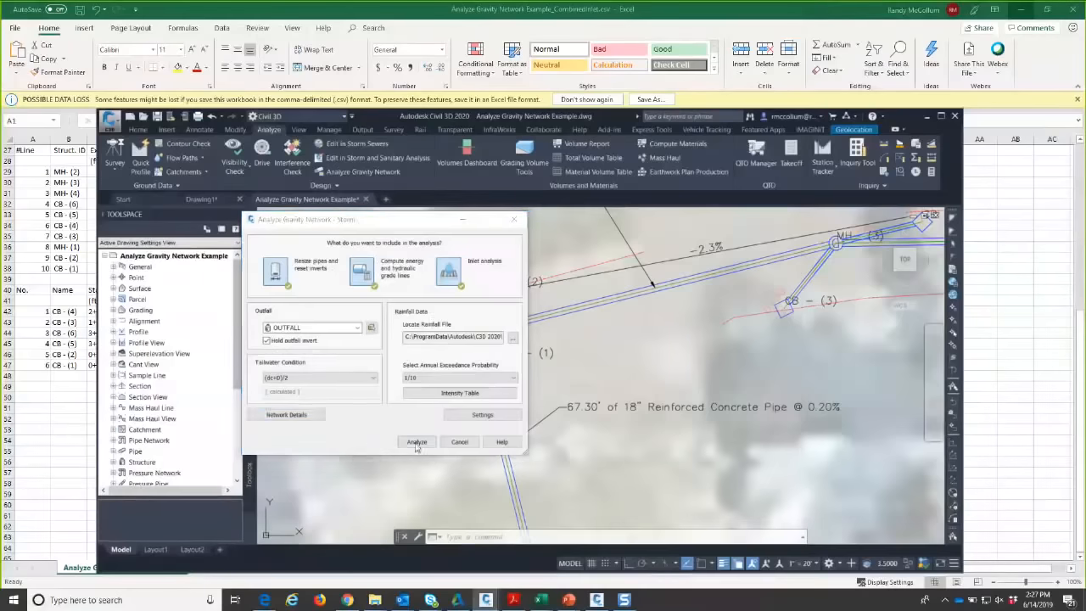
- Rerun the analysis and compare with the snapshot: CB2-MH2 spread rises from 72.600' to 87.180'
left_click(417, 443)
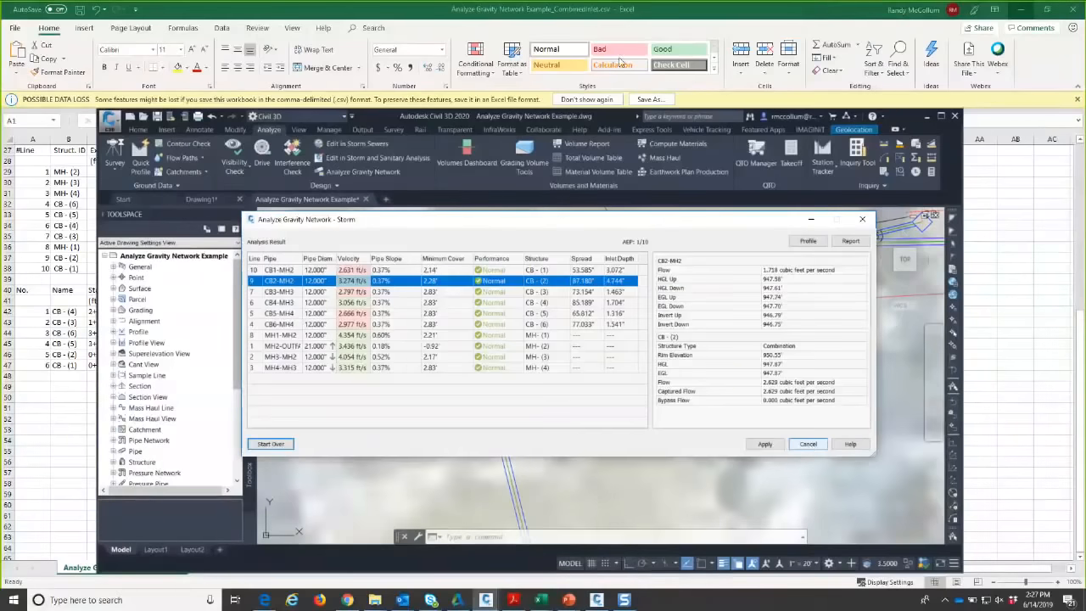
left_click_drag(628, 220, 598, 33)
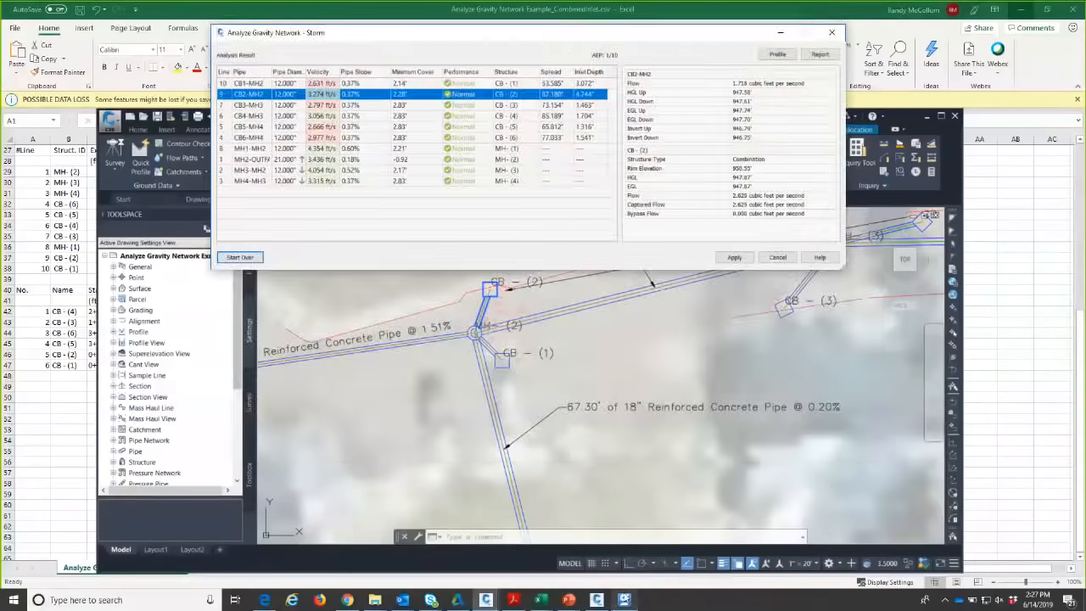
left_click(623, 600)
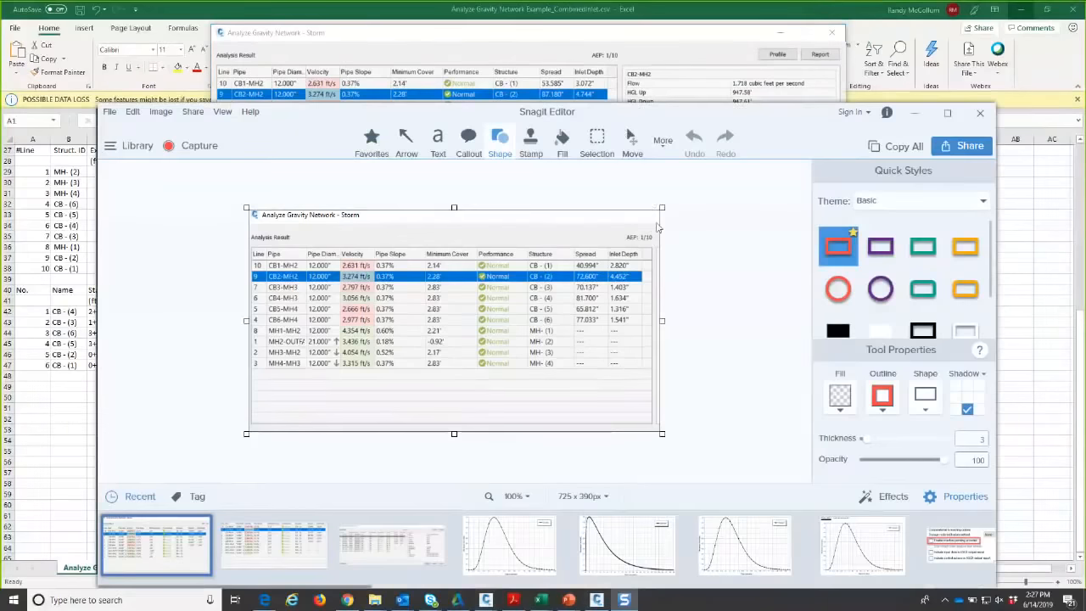
left_click_drag(633, 110, 657, 224)
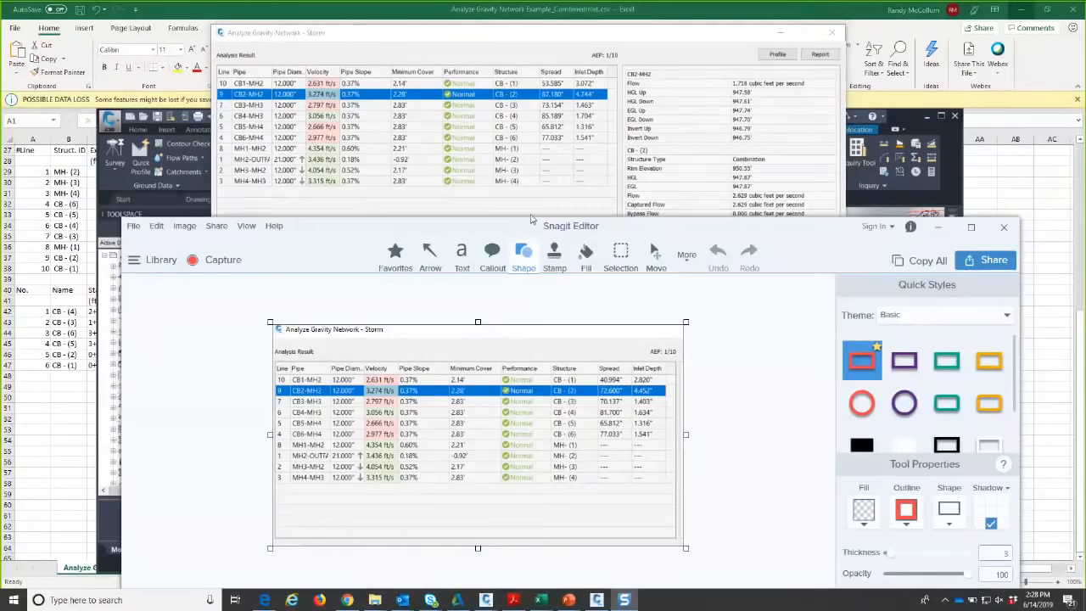
left_click_drag(531, 219, 425, 207)
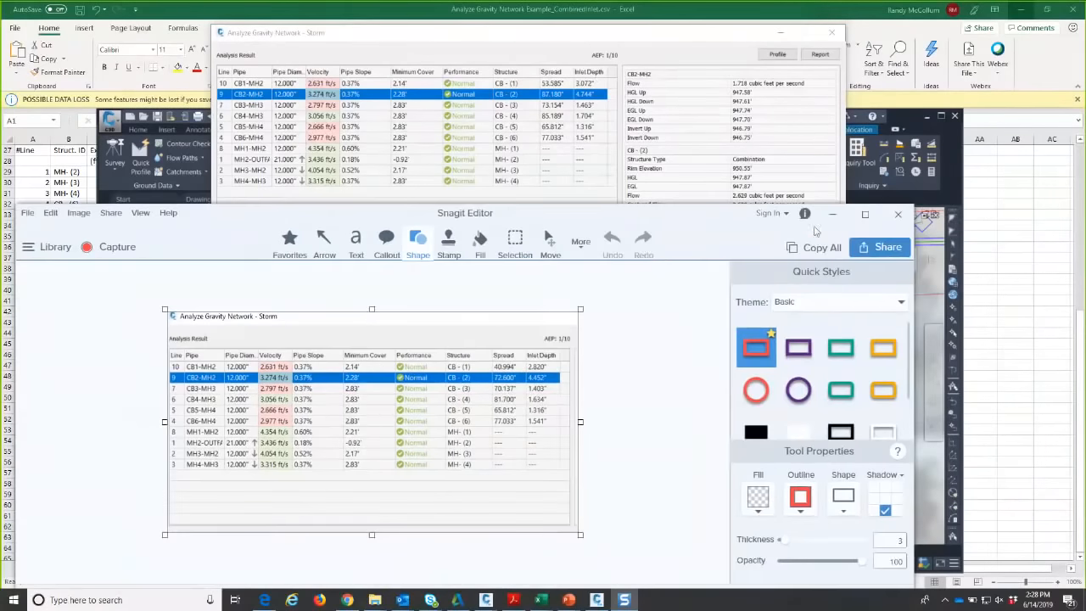
left_click(832, 215)
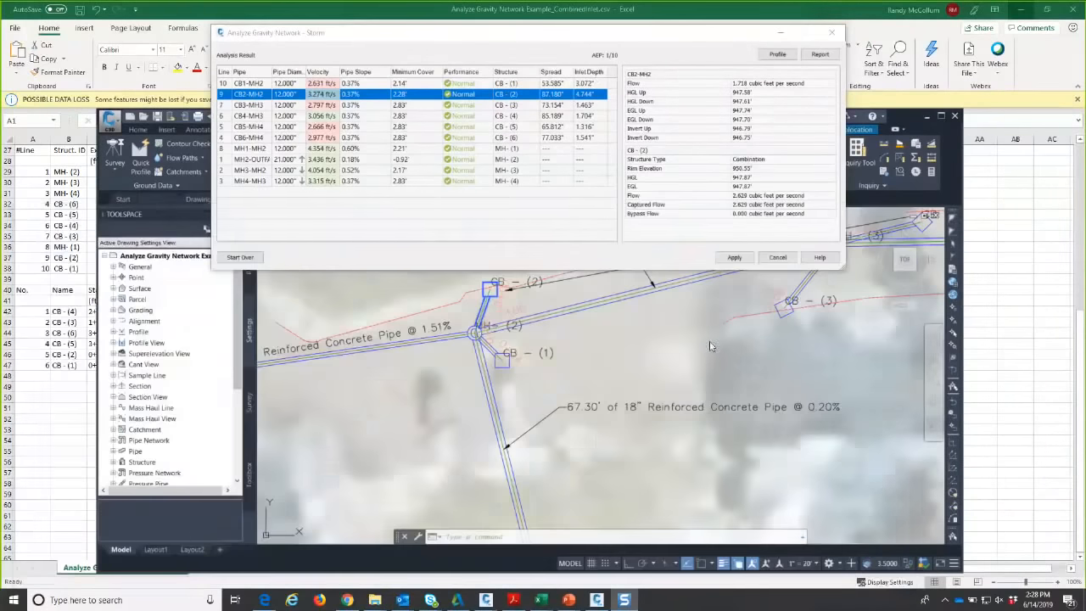
- Export the analysis report as CSV, overwriting the existing file, then choose to inspect results on a profile
scroll(701, 322, "down", 5)
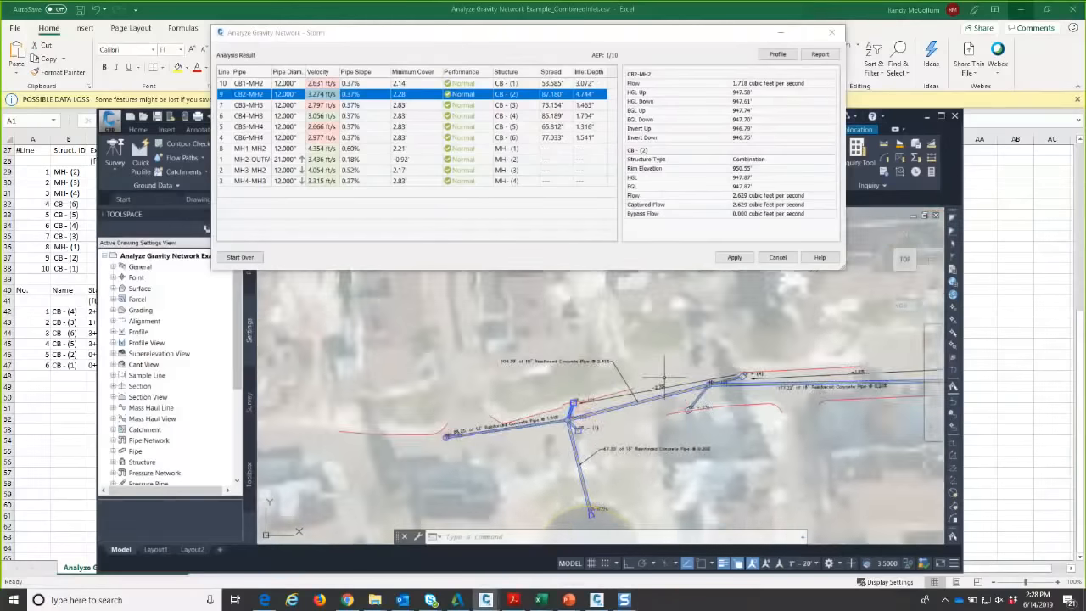
scroll(678, 313, "down", 5)
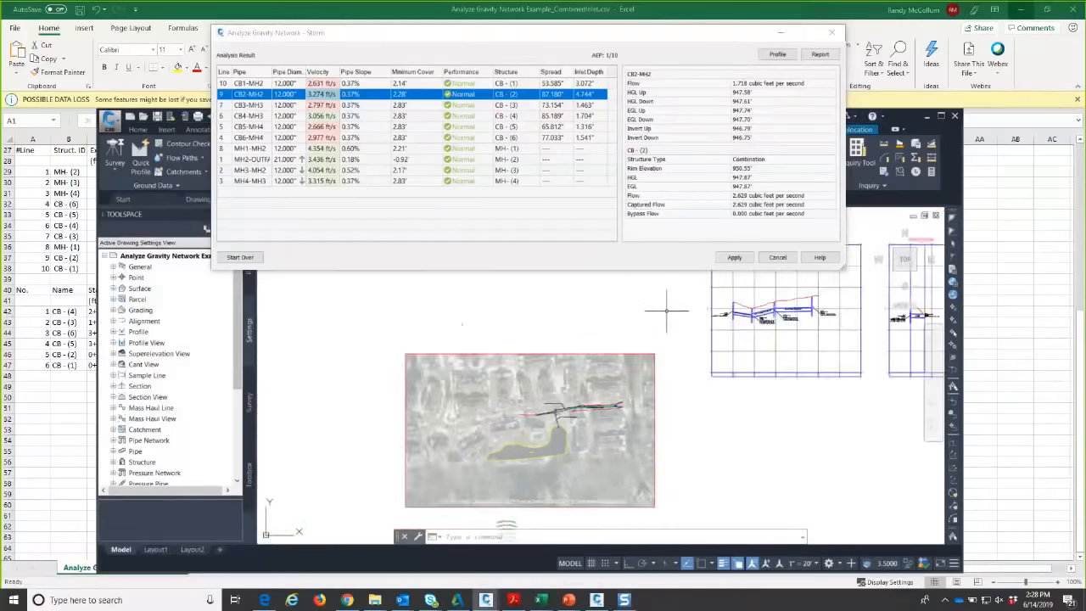
middle_click_drag(669, 310, 463, 344)
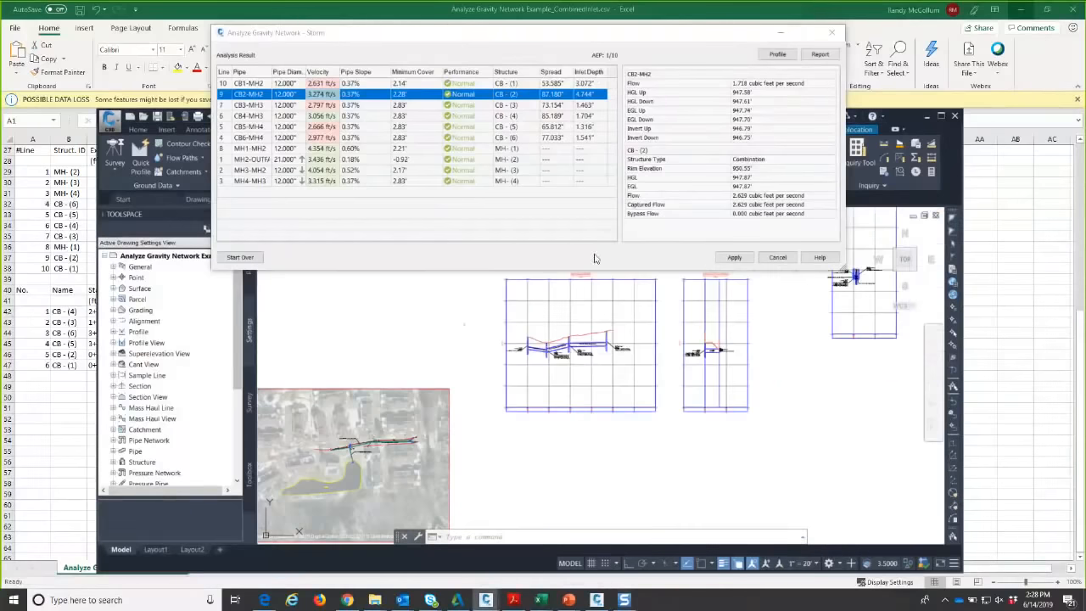
middle_click_drag(649, 307, 596, 320)
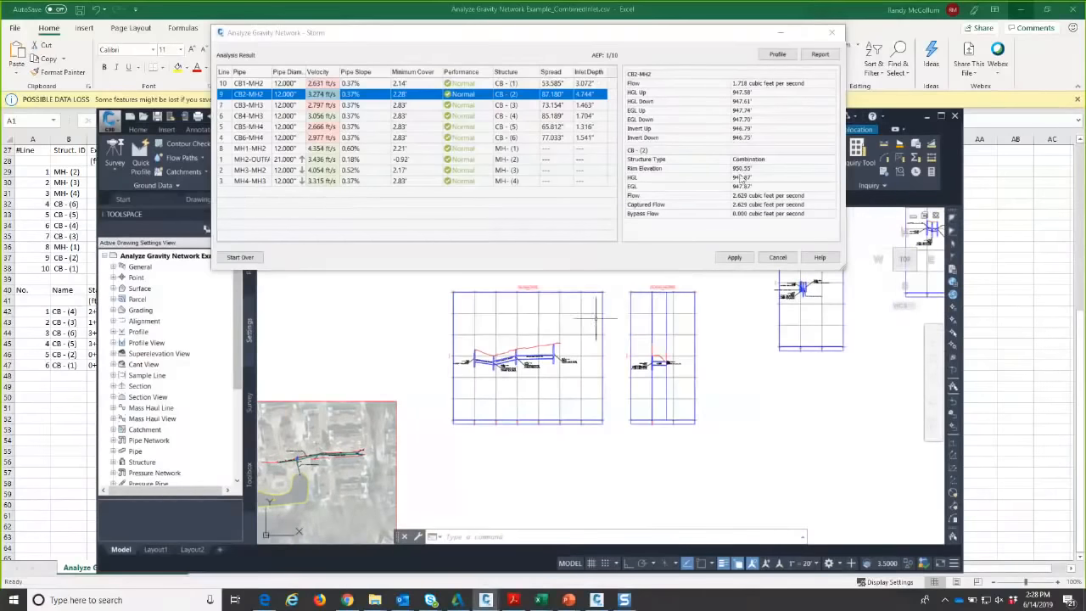
left_click(821, 58)
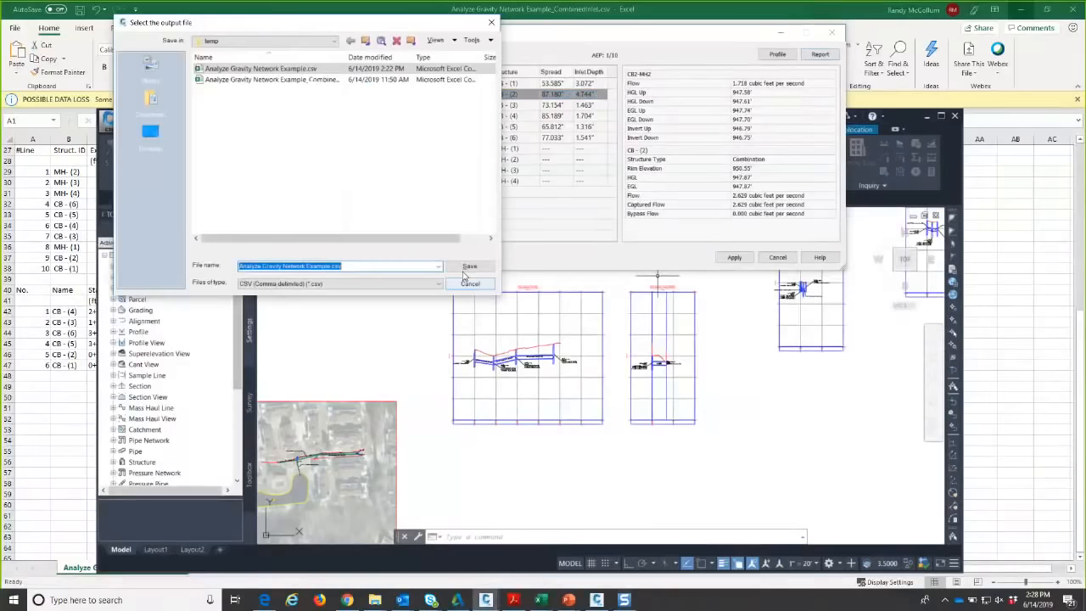
left_click(466, 268)
left_click(283, 188)
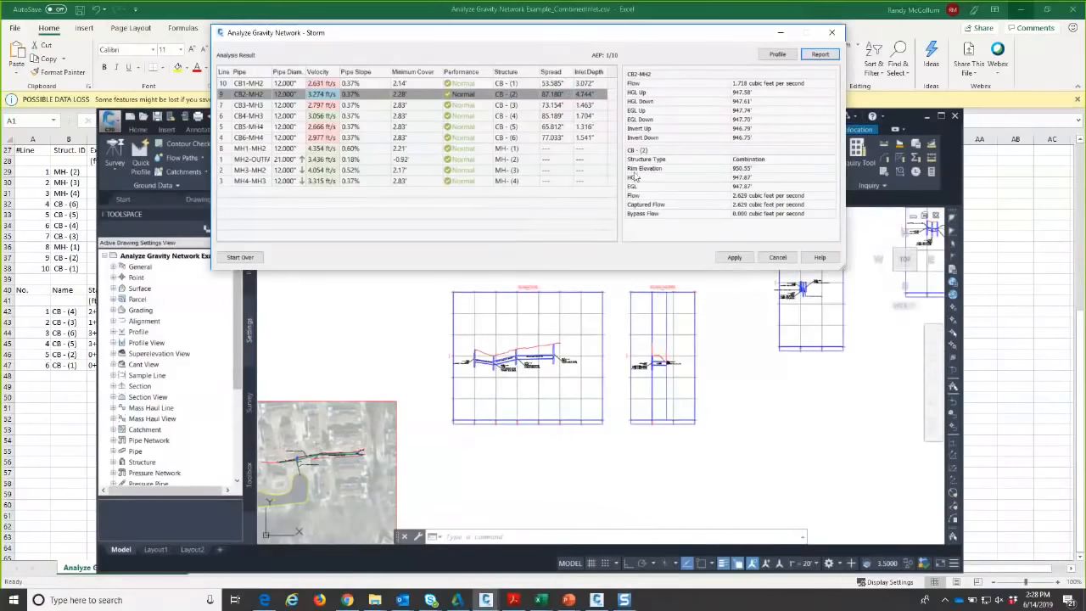
left_click(774, 56)
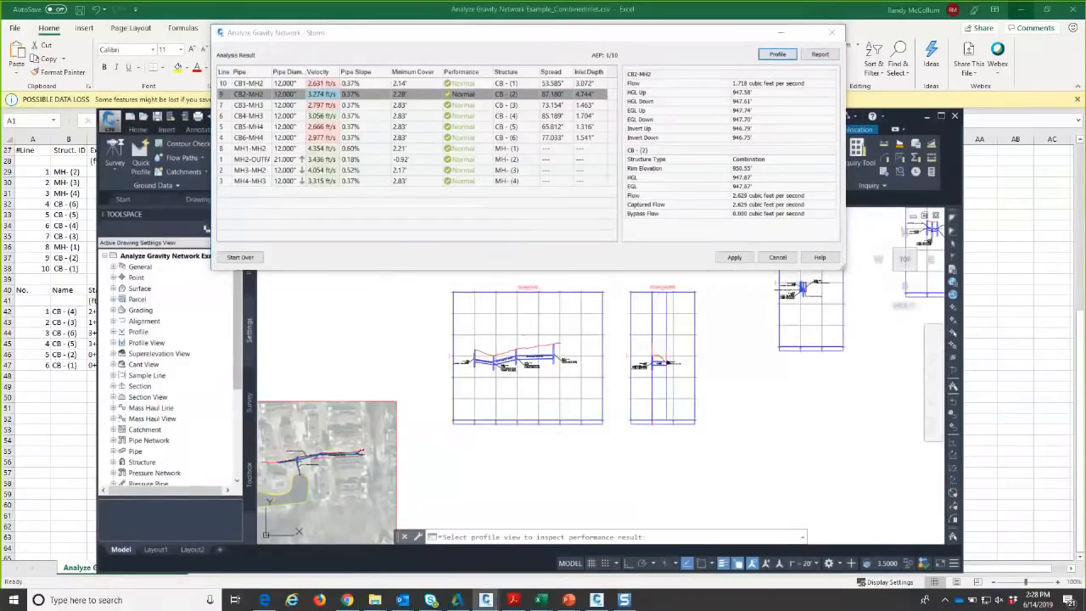
- Pick the pipe network's profile view to display the hydraulic and energy grade lines
scroll(523, 332, "up", 4)
left_click(524, 332)
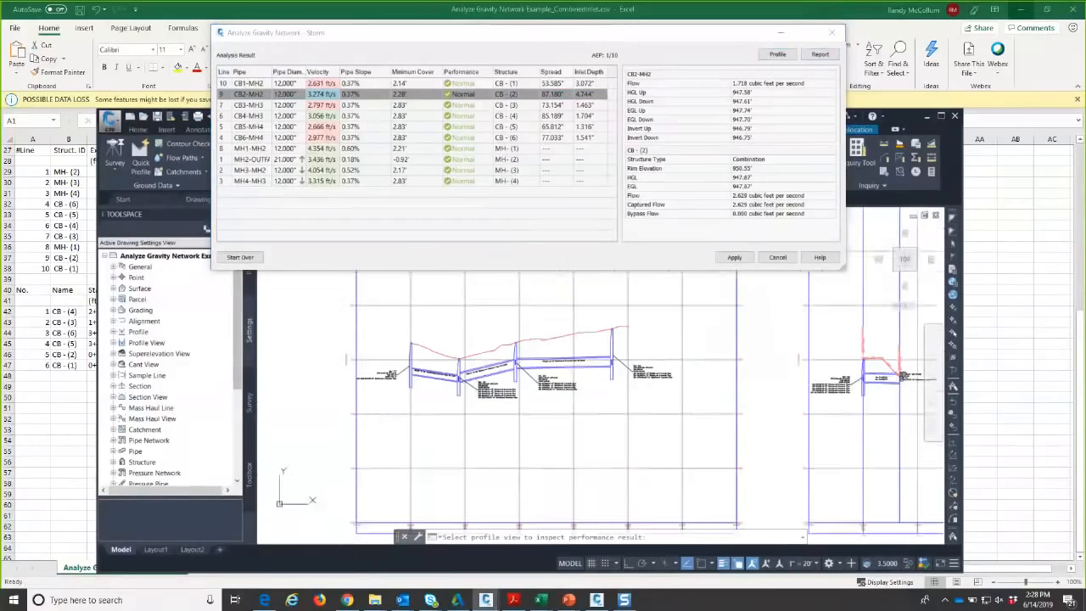
left_click(777, 54)
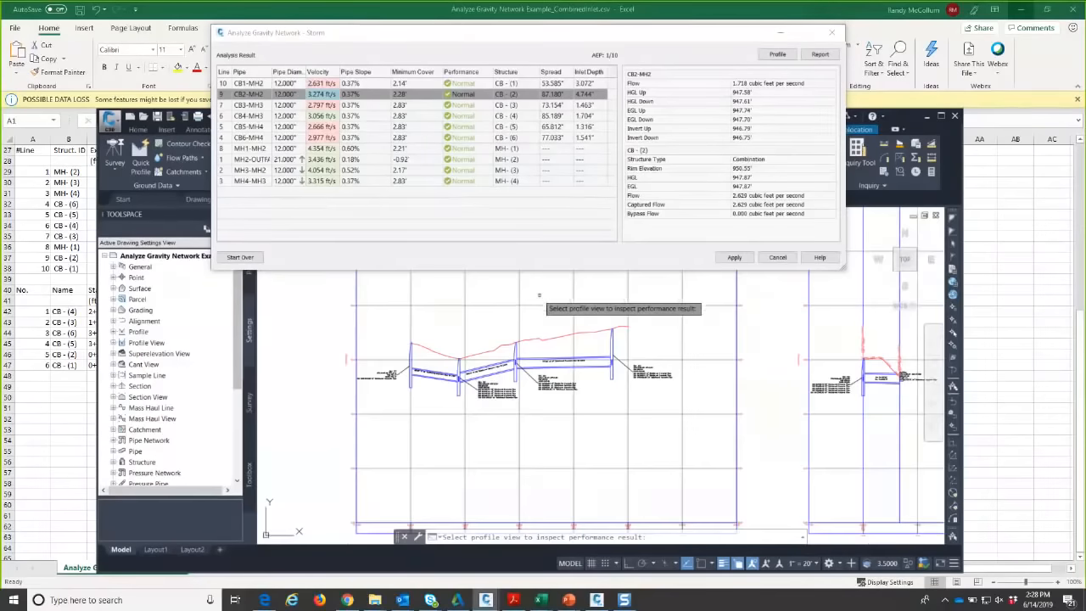
scroll(539, 295, "up", 3)
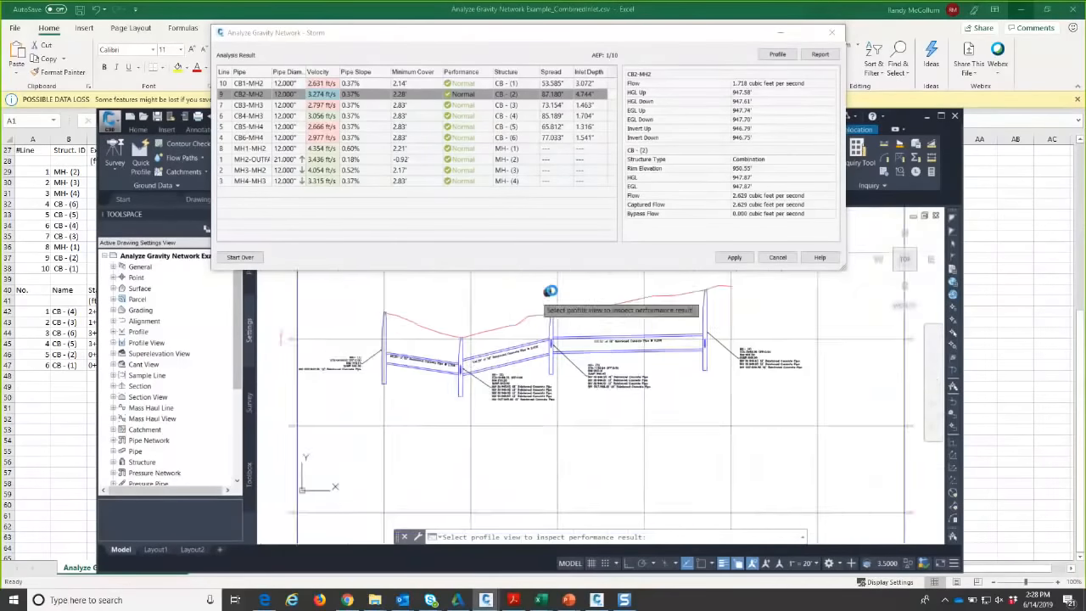
scroll(553, 291, "down", 2)
scroll(662, 345, "up", 2)
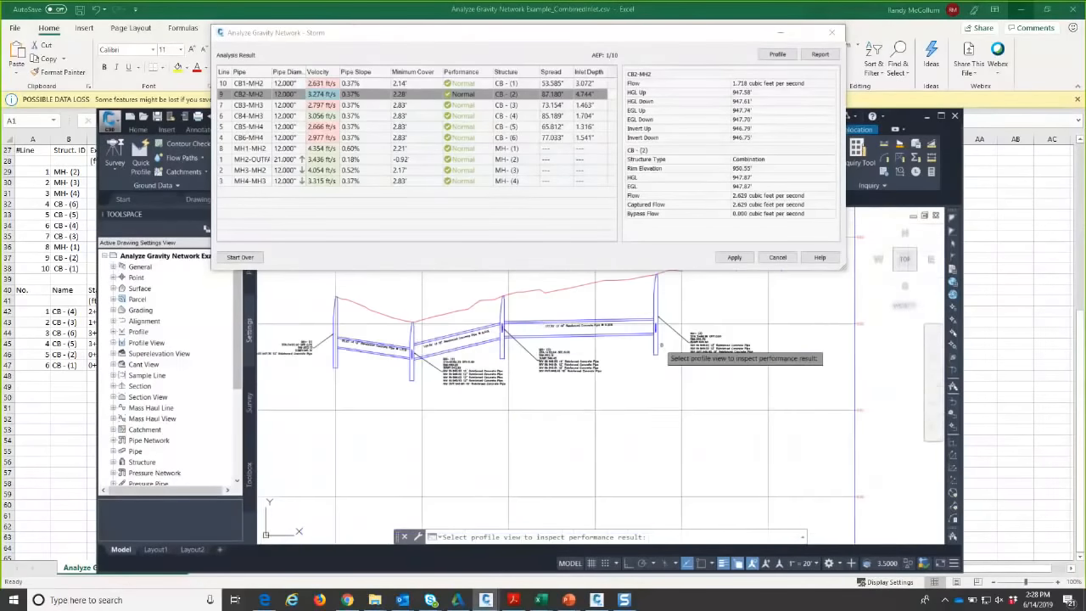
middle_click_drag(559, 329, 696, 317)
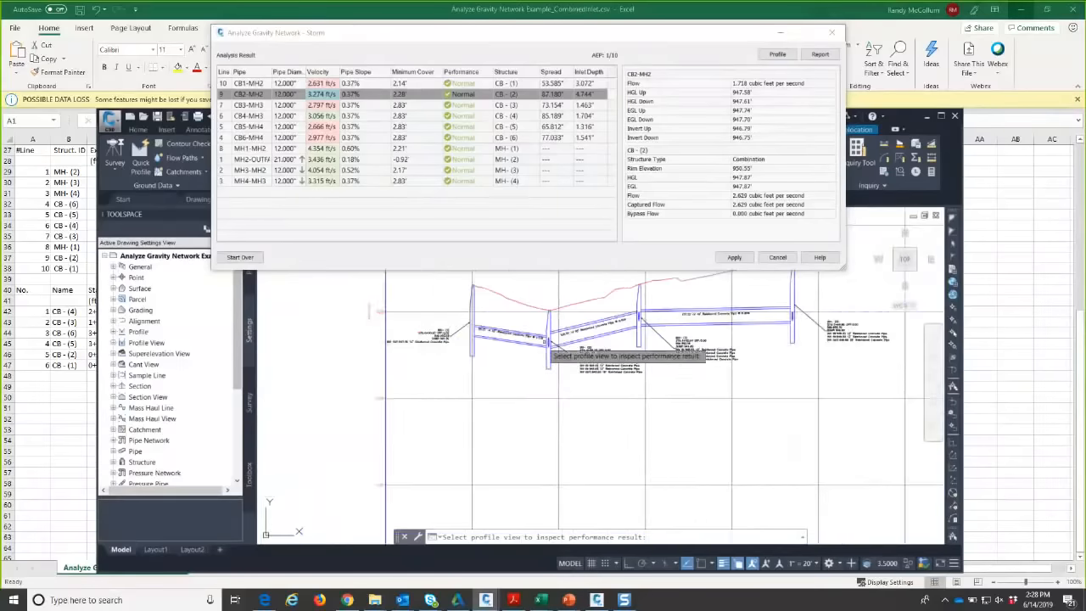
scroll(548, 345, "up", 3)
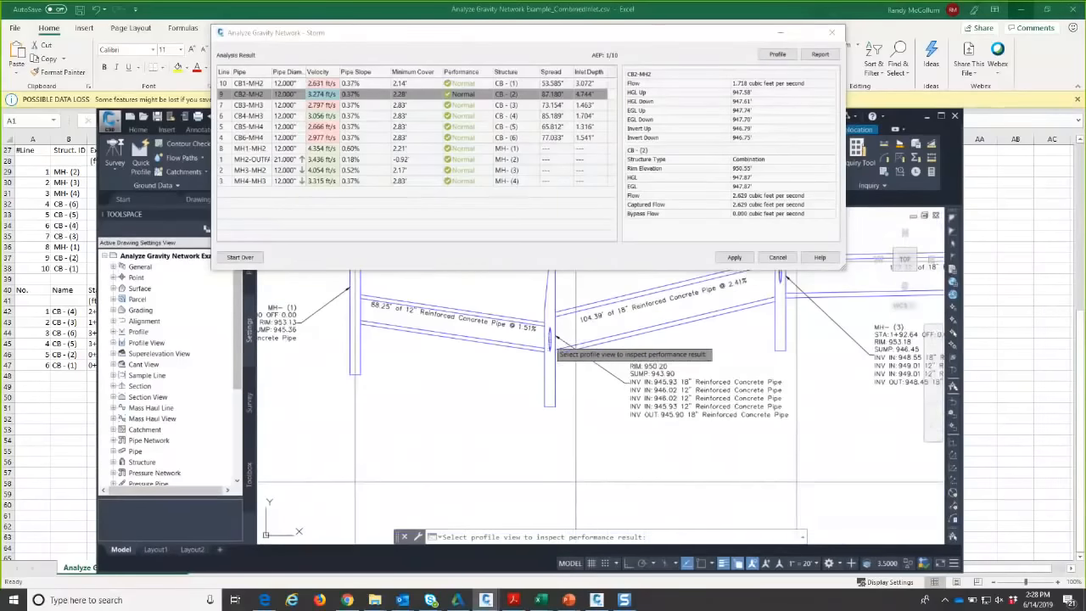
scroll(513, 411, "down", 4)
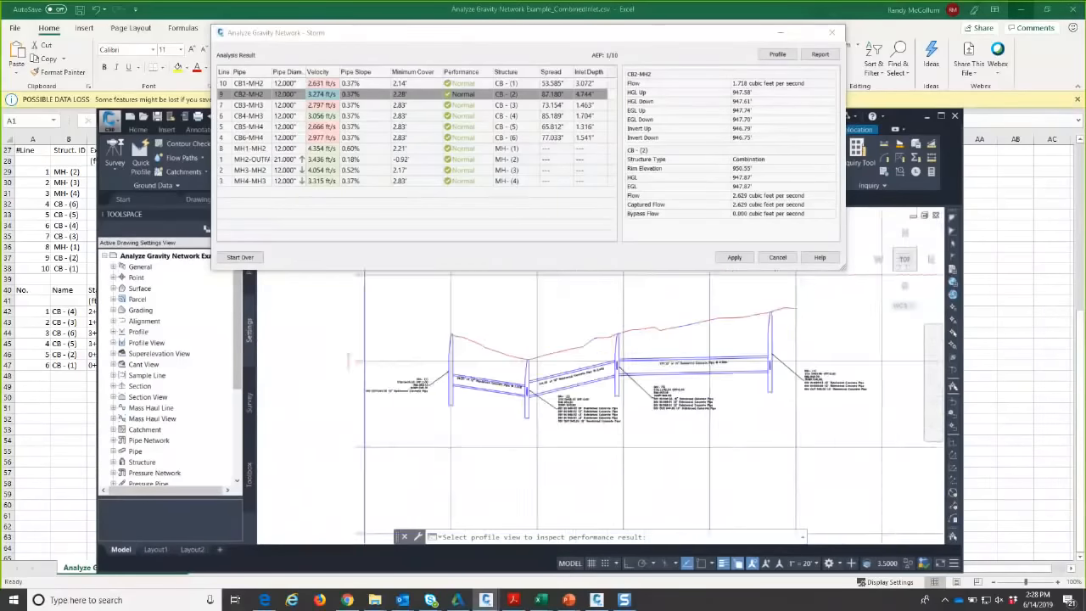
left_click(536, 323)
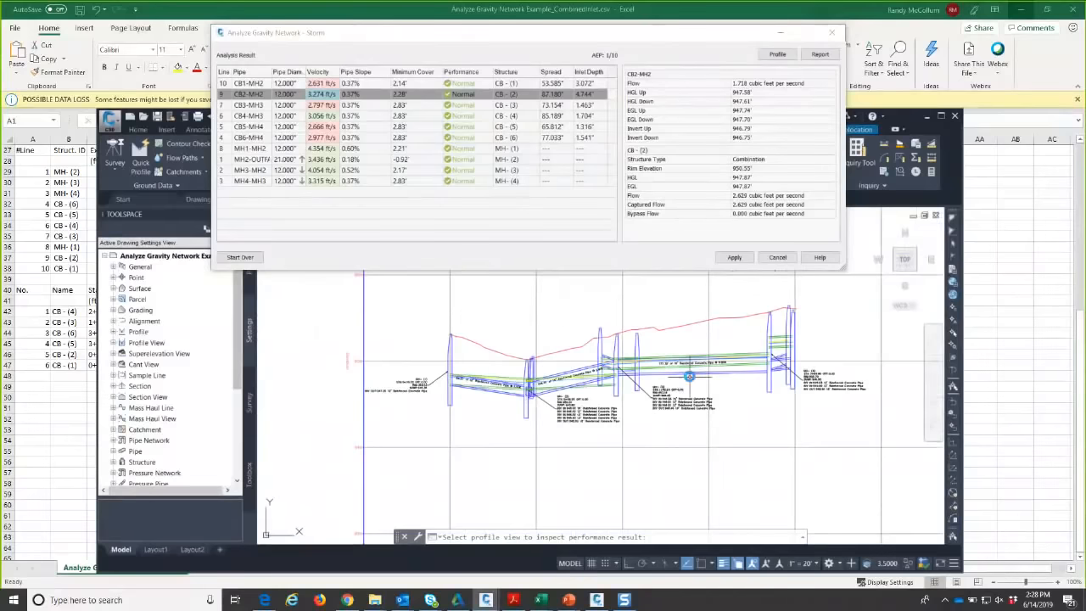
- Inspect the grade lines around MH-(2) and MH-(3), then apply the analysis results to the network
scroll(689, 376, "up", 5)
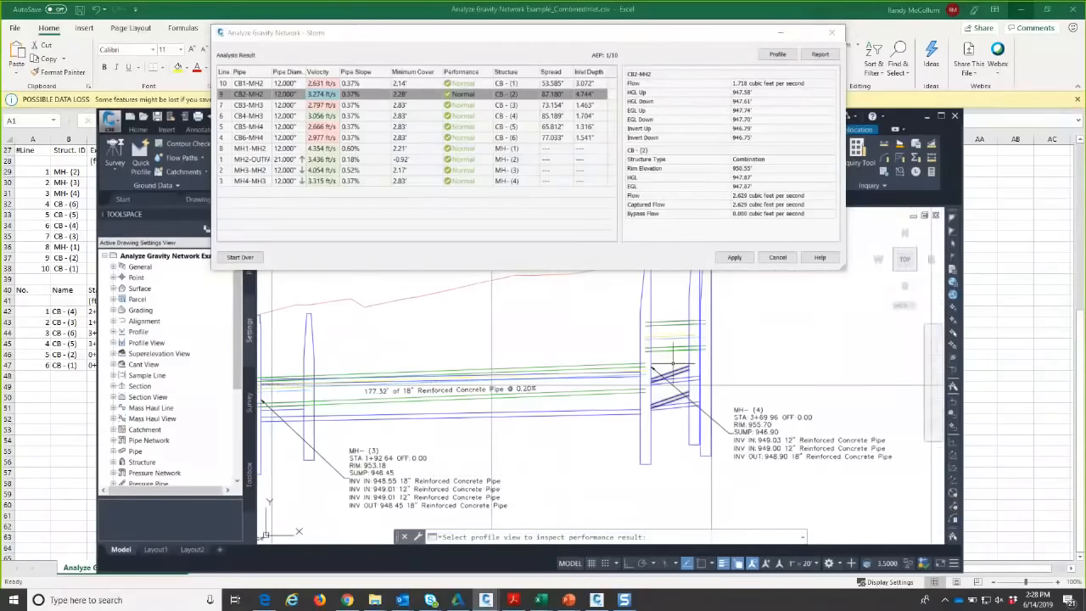
middle_click_drag(672, 363, 671, 395)
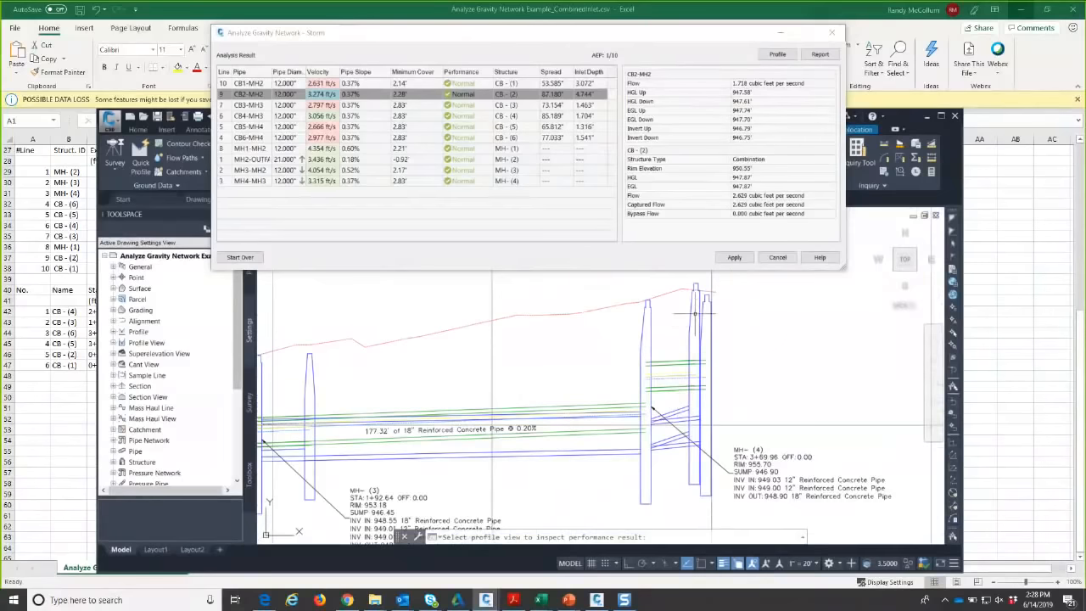
middle_click_drag(557, 380, 710, 370)
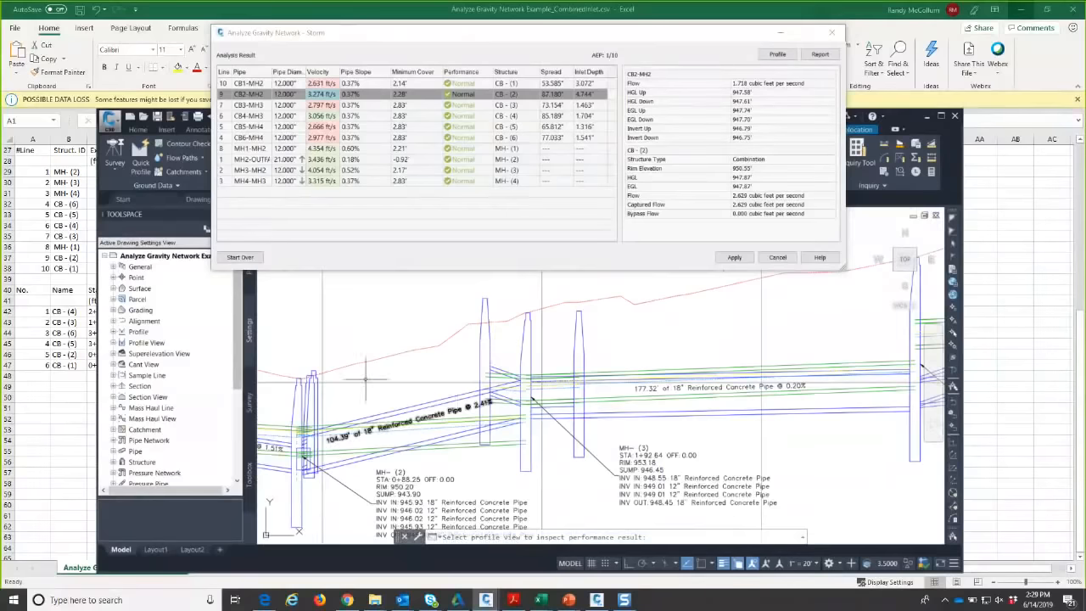
scroll(565, 312, "up", 3)
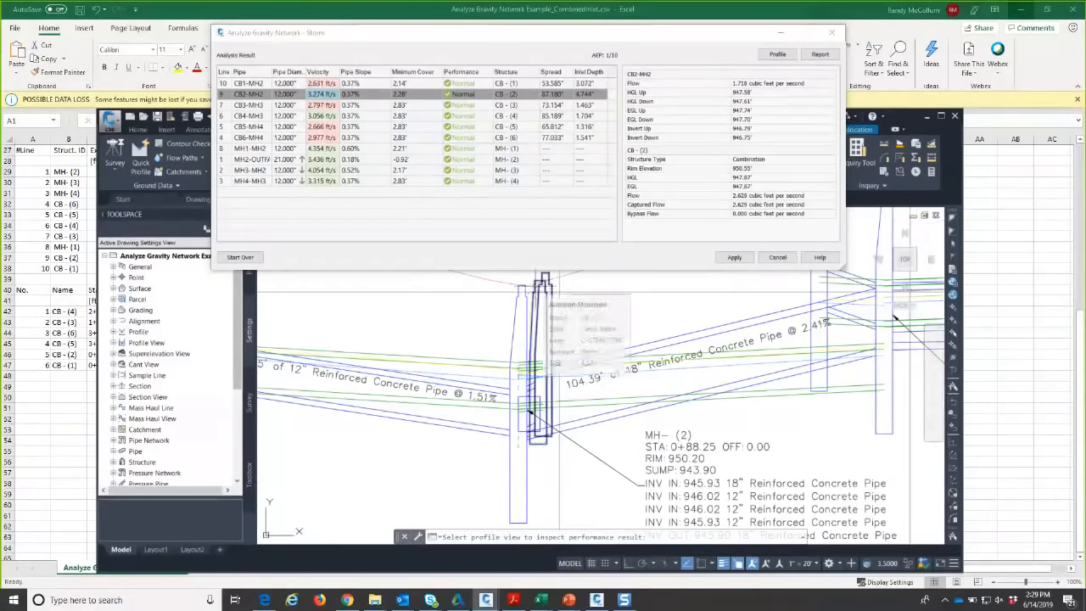
scroll(602, 318, "down", 3)
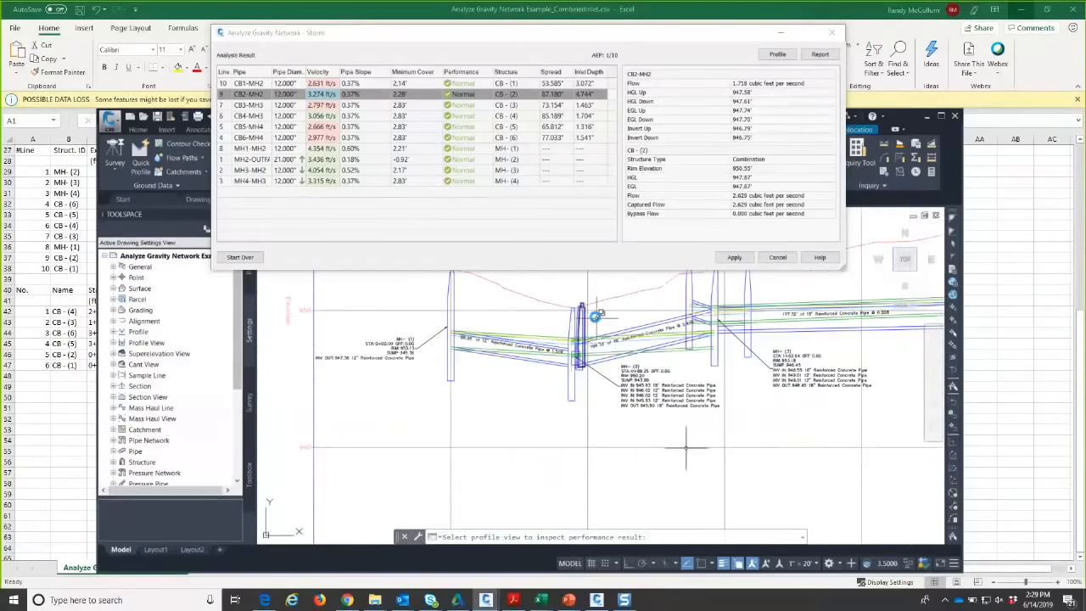
scroll(596, 316, "up", 3)
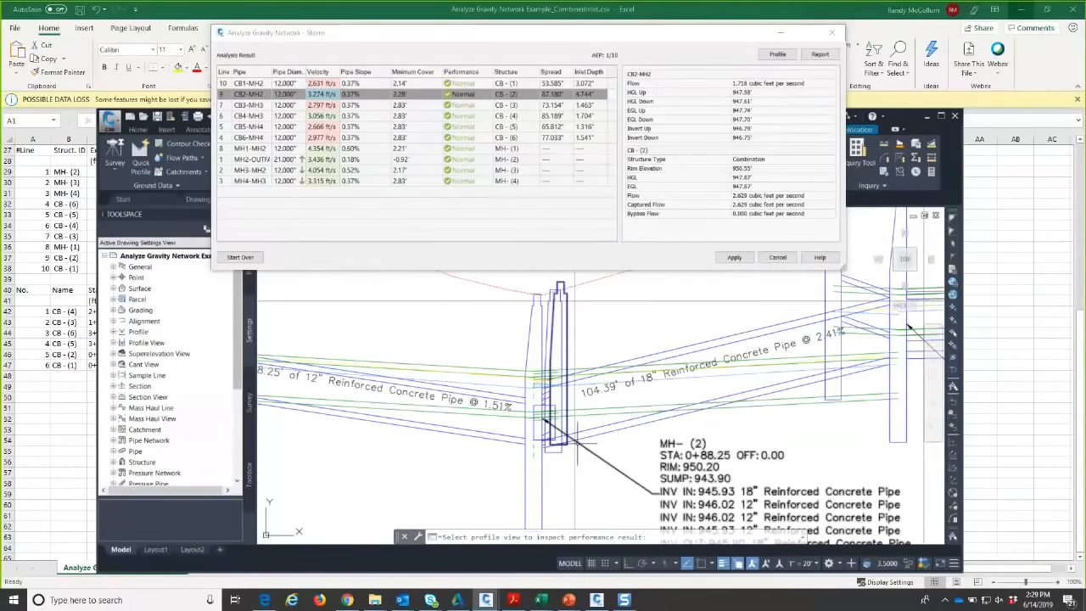
scroll(670, 397, "down", 3)
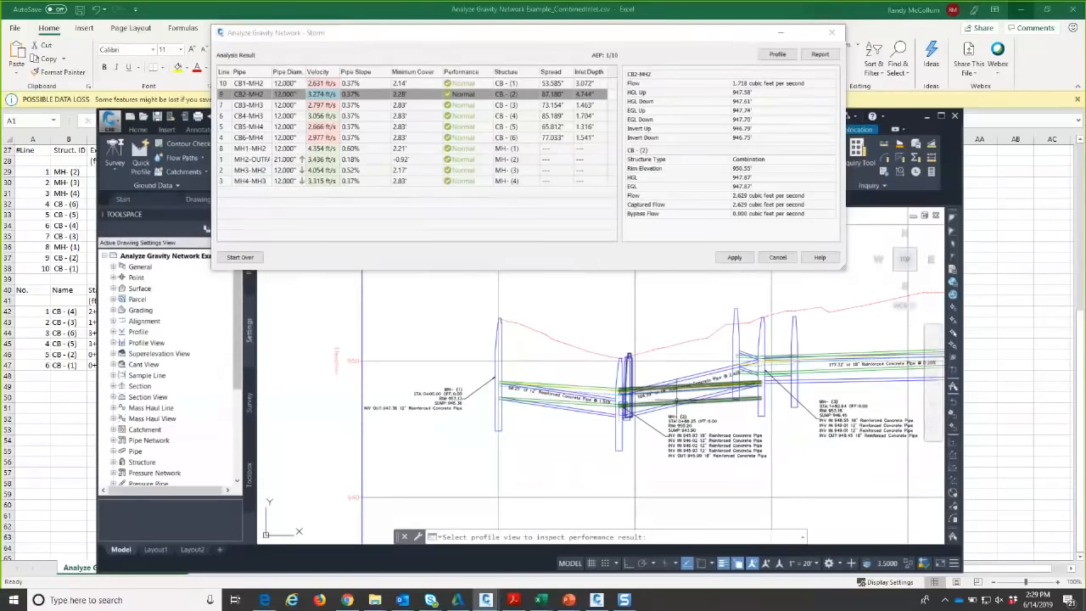
middle_click_drag(758, 423, 477, 409)
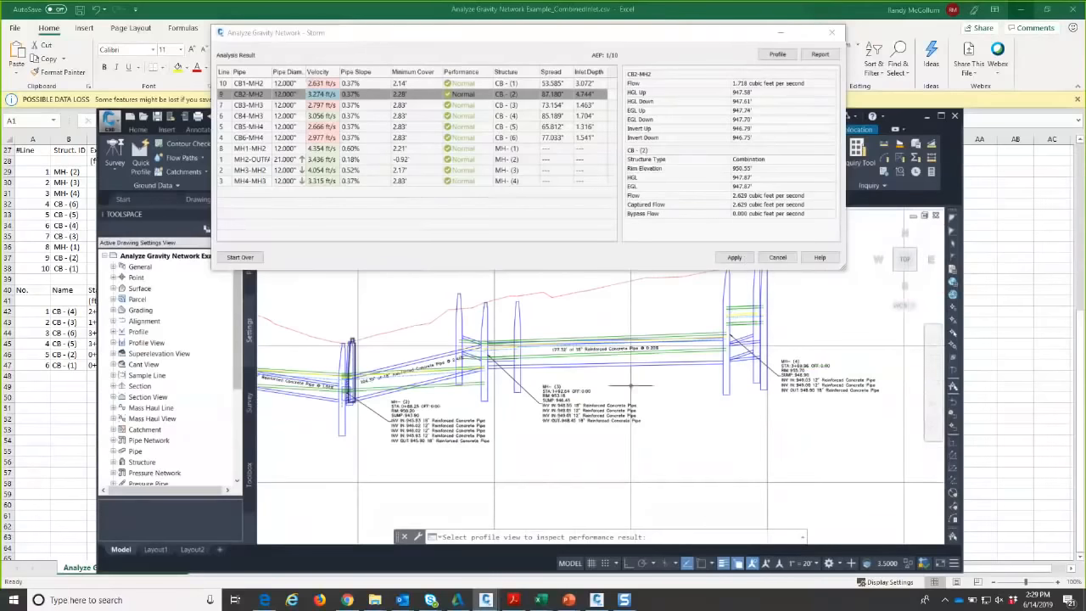
scroll(575, 368, "up", 3)
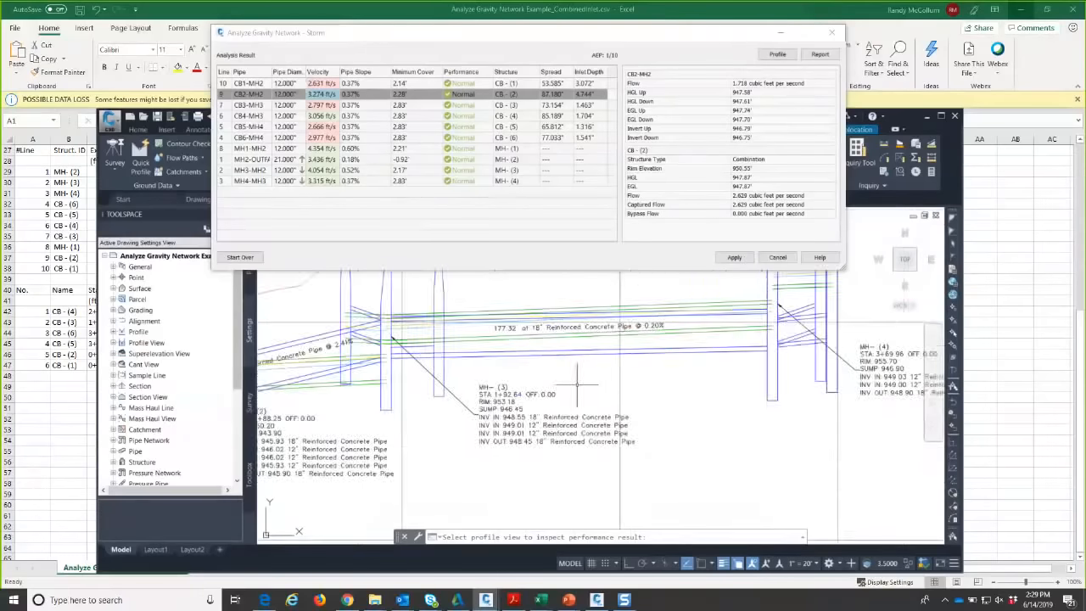
middle_click_drag(567, 390, 624, 419)
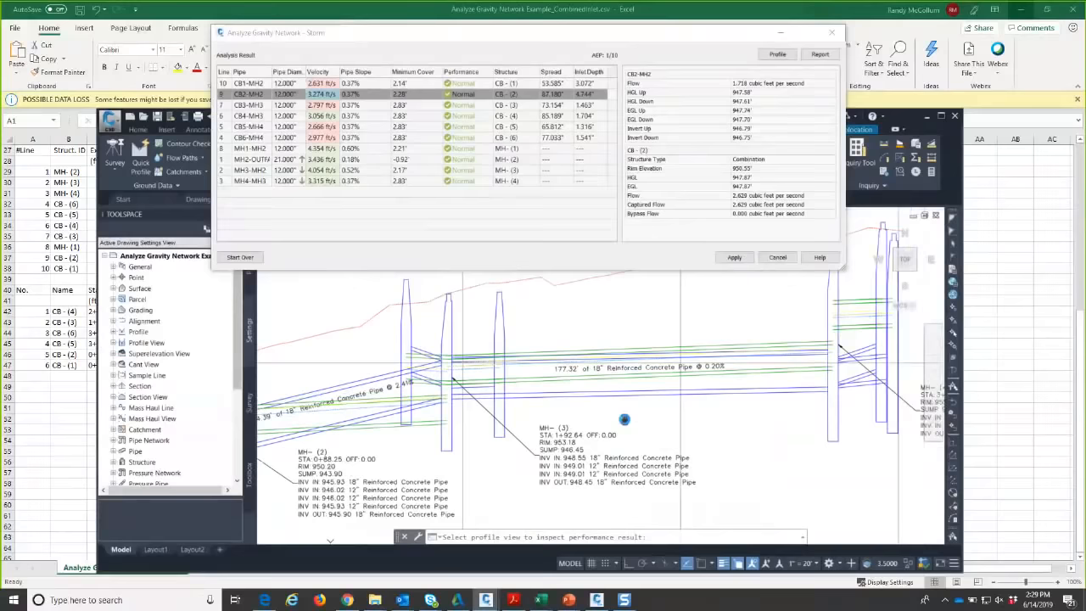
left_click(735, 258)
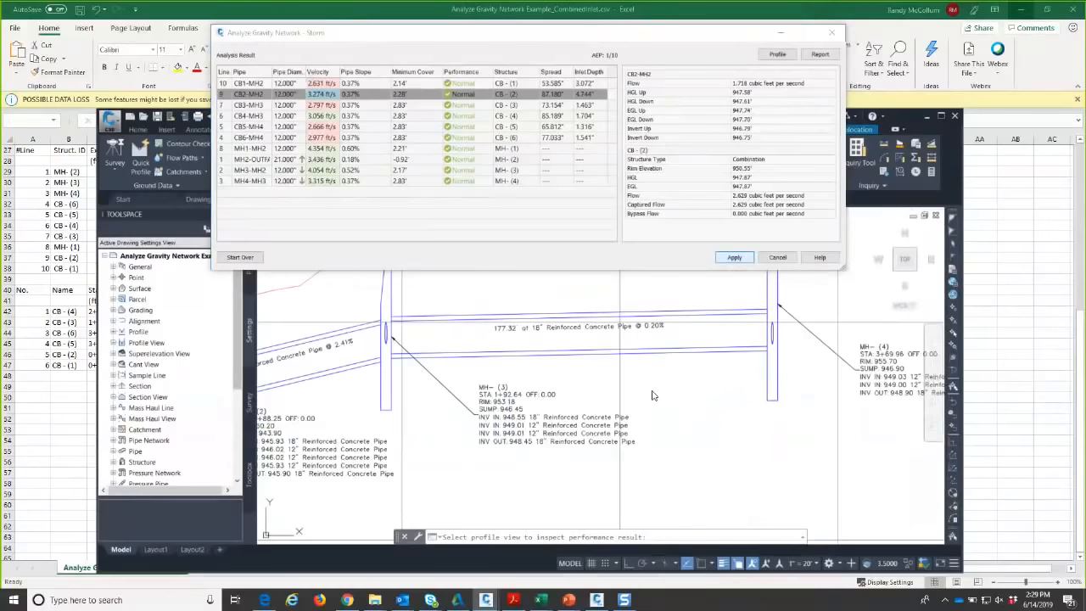
- Review the 0.37%, 0.52% and 88.25' pipe labels through MH-(1), then close the storm analysis
scroll(653, 394, "down", 4)
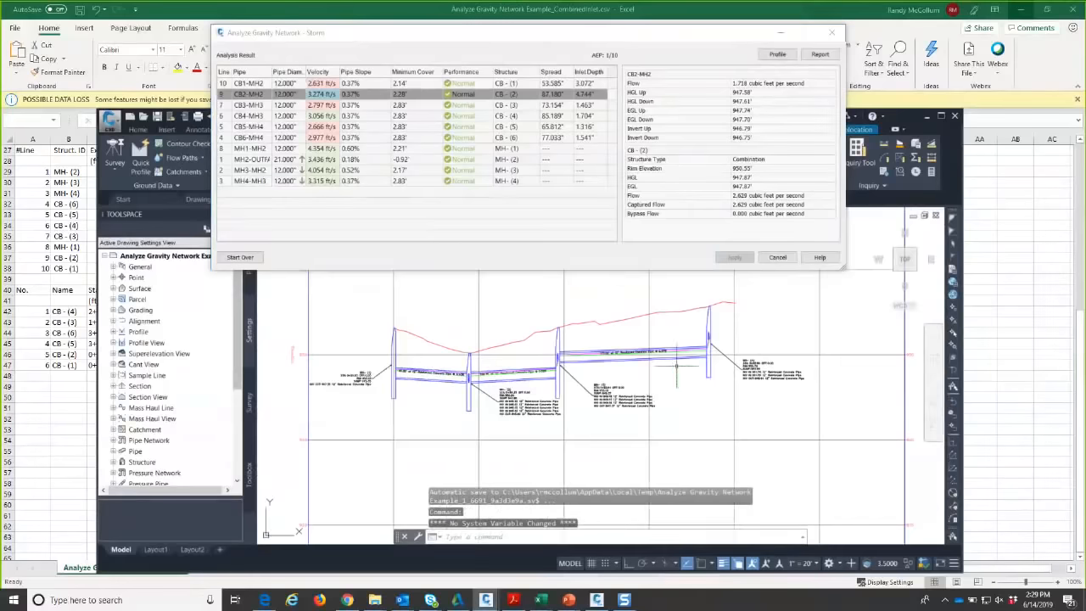
scroll(676, 365, "up", 6)
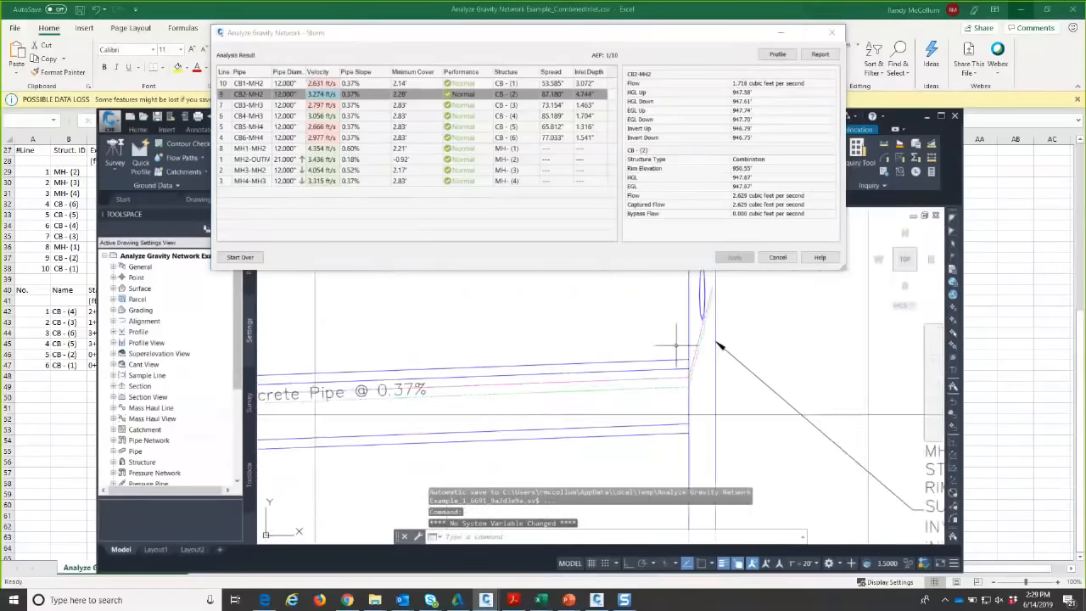
scroll(665, 385, "up", 3)
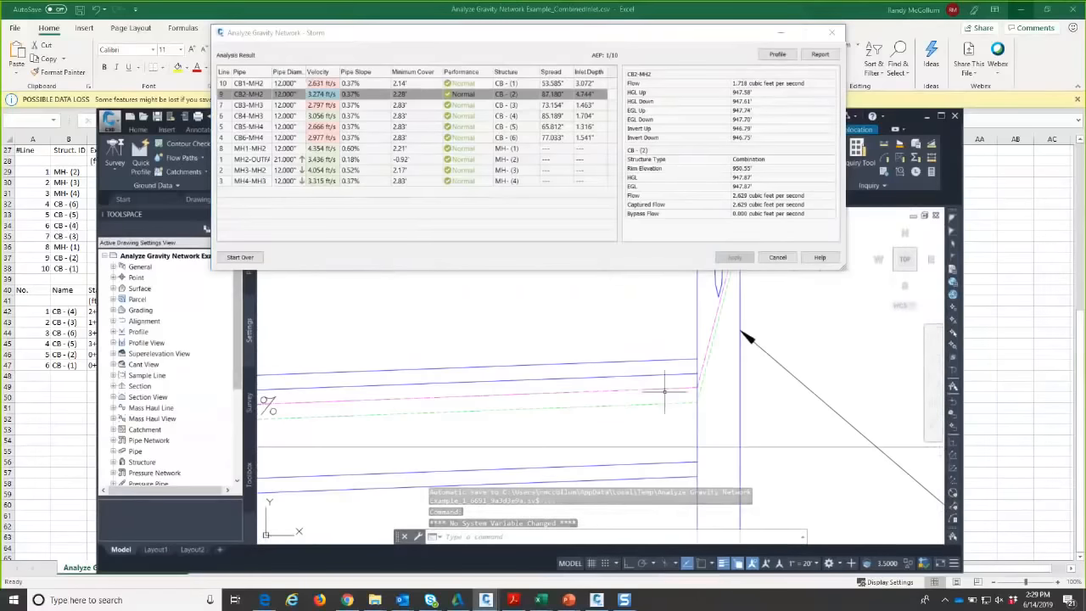
scroll(436, 417, "down", 2)
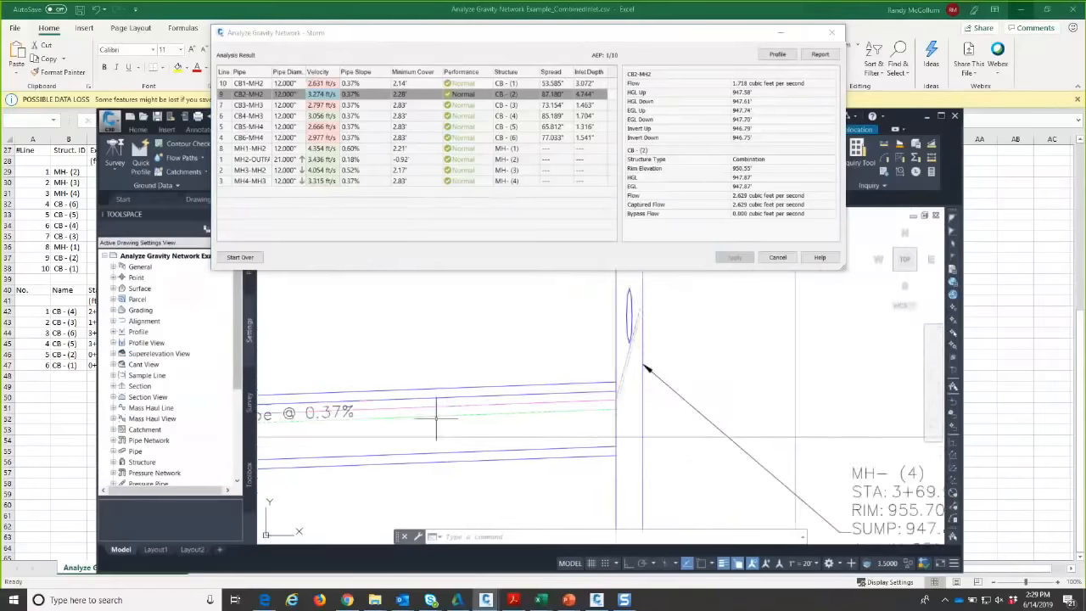
middle_click_drag(436, 417, 976, 404)
middle_click_drag(347, 438, 899, 381)
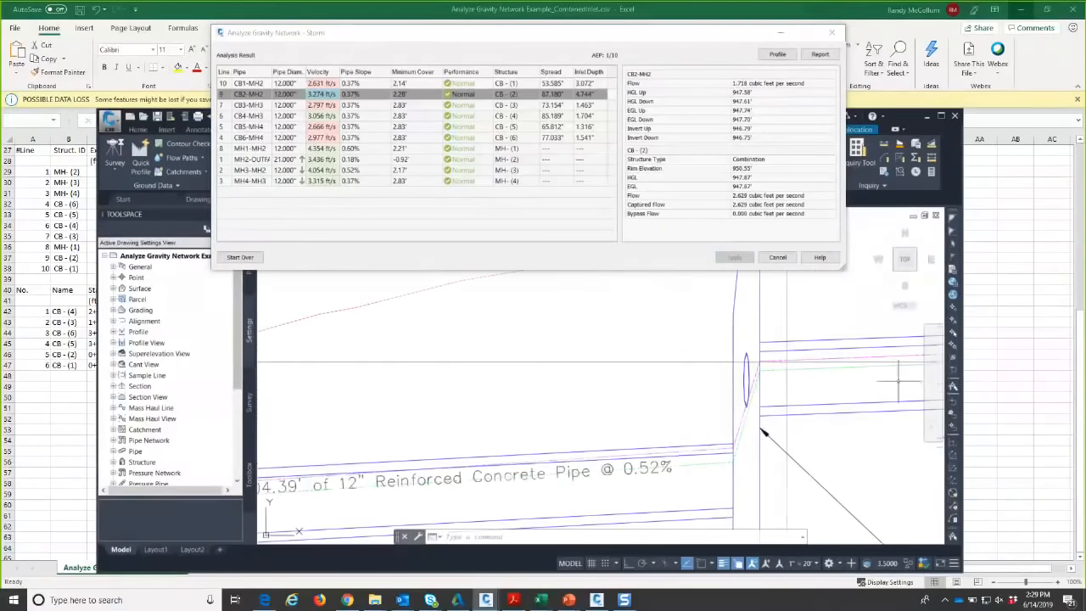
middle_click_drag(662, 457, 694, 295)
middle_click_drag(411, 352, 915, 353)
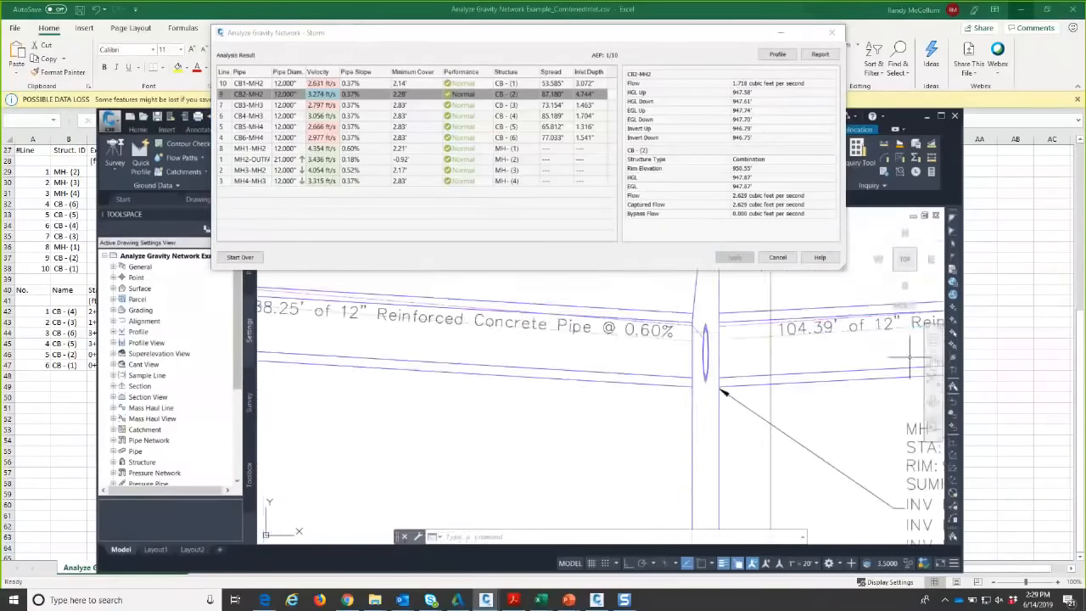
middle_click_drag(344, 335, 853, 425)
scroll(585, 364, "down", 6)
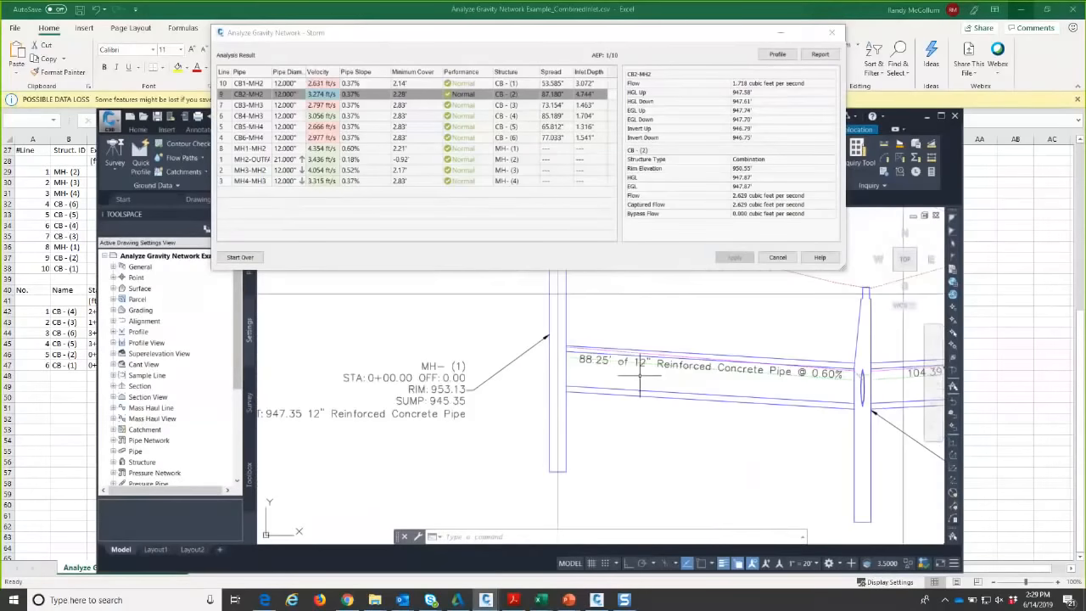
middle_click_drag(694, 419, 548, 389)
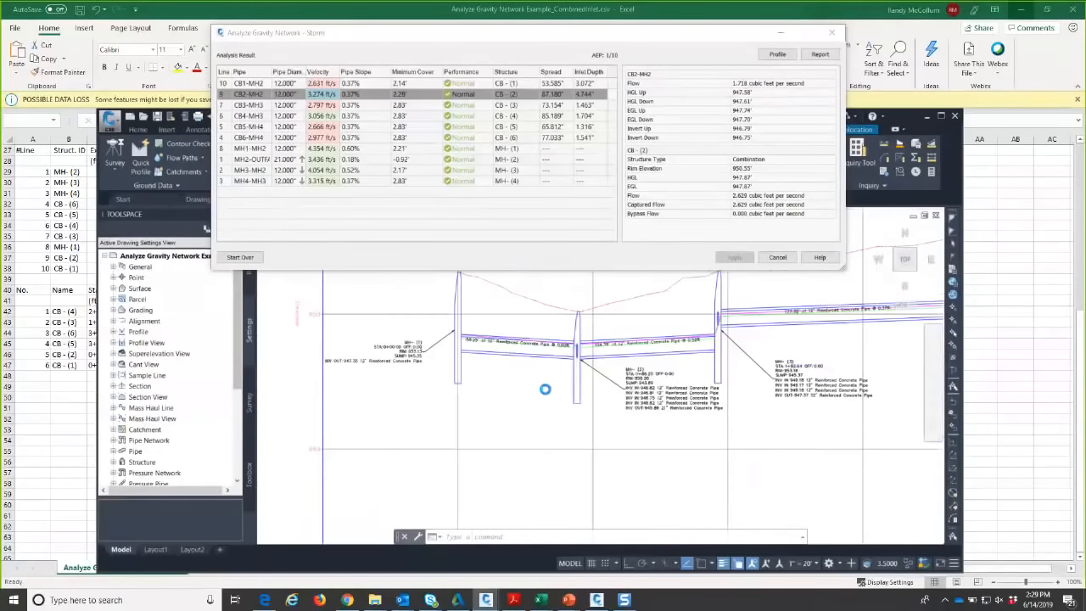
left_click(778, 258)
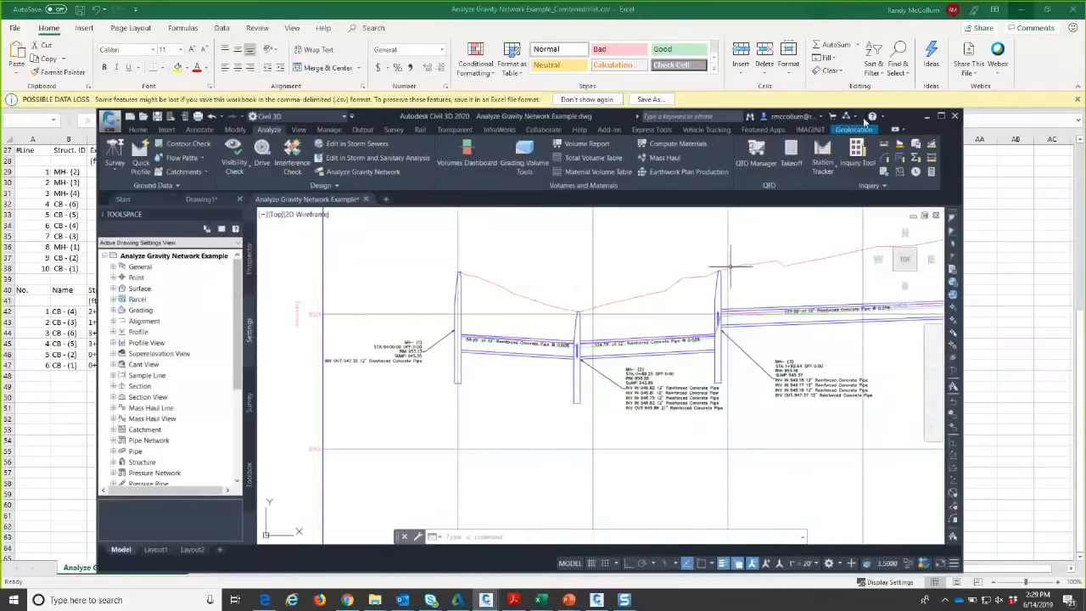
- Maximize the Civil 3D window and zoom and pan to examine the pipe network labels
left_click(942, 117)
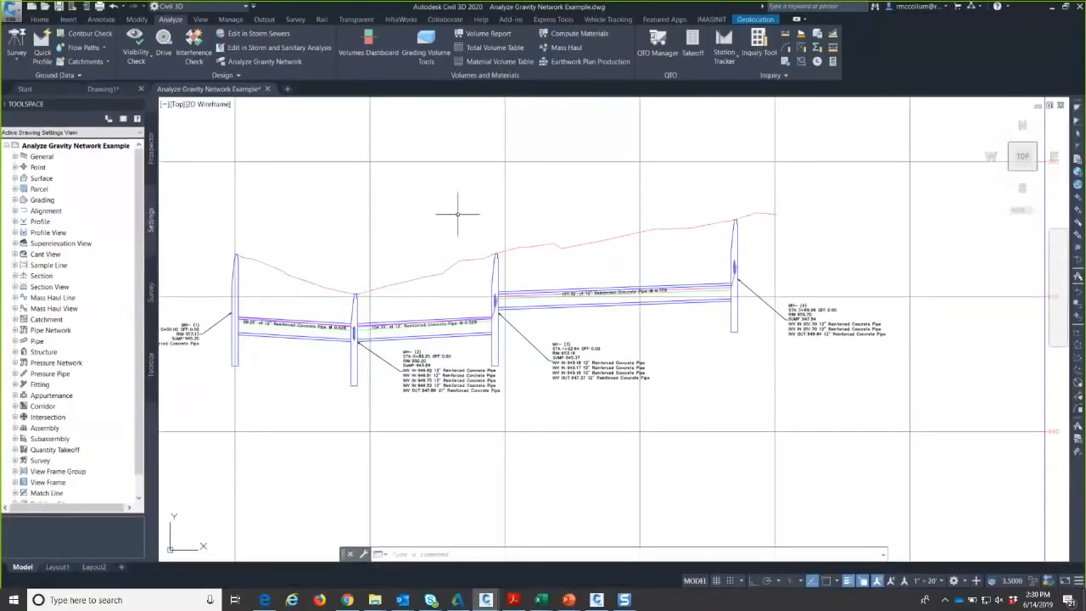
mouse_move(457, 214)
scroll(519, 202, "down", 4)
middle_click_drag(538, 207, 784, 205)
scroll(784, 206, "down", 5)
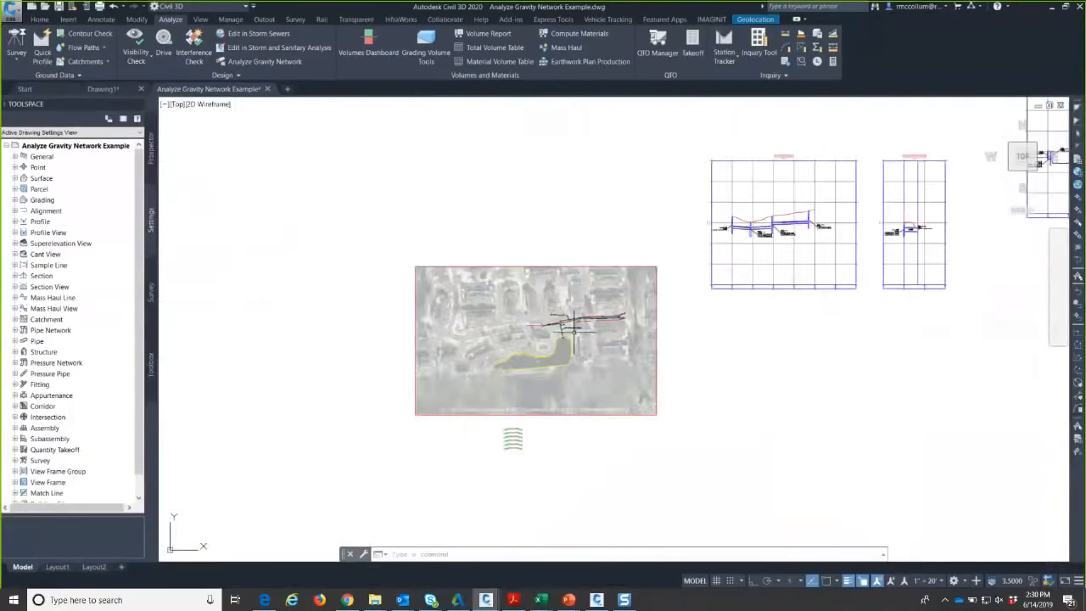
scroll(515, 342, "up", 5)
scroll(646, 302, "up", 2)
middle_click_drag(717, 259, 600, 306)
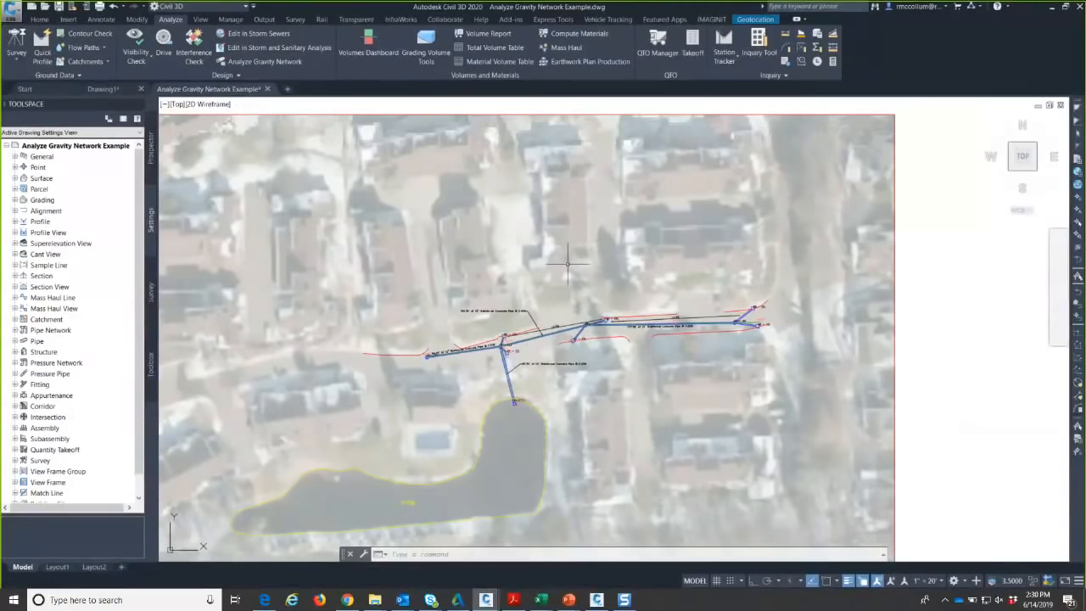
mouse_move(567, 263)
scroll(489, 315, "up", 2)
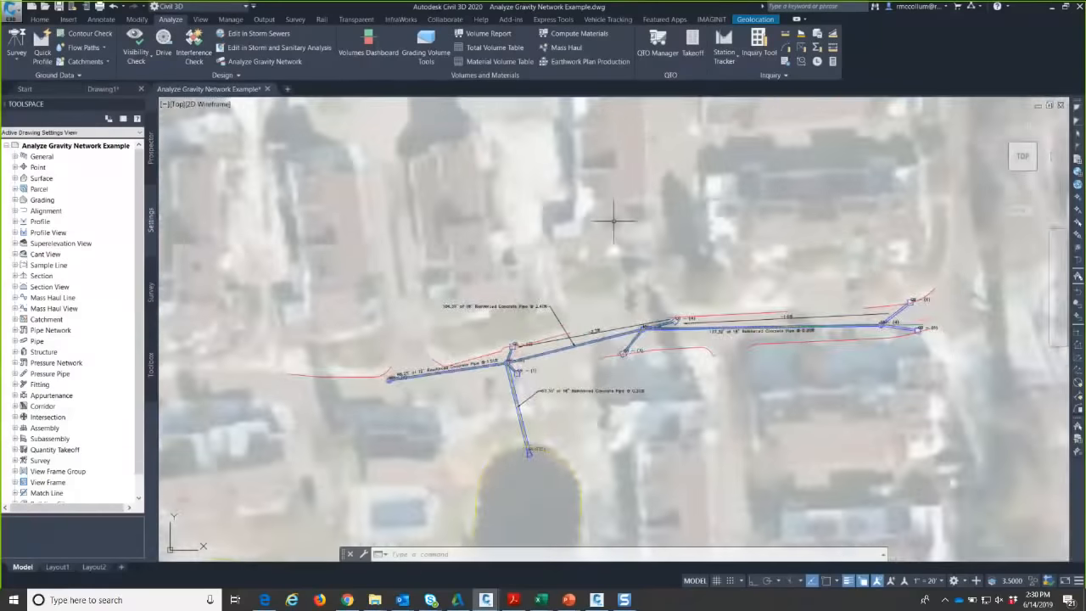
scroll(613, 221, "down", 2)
middle_click_drag(599, 255, 527, 260)
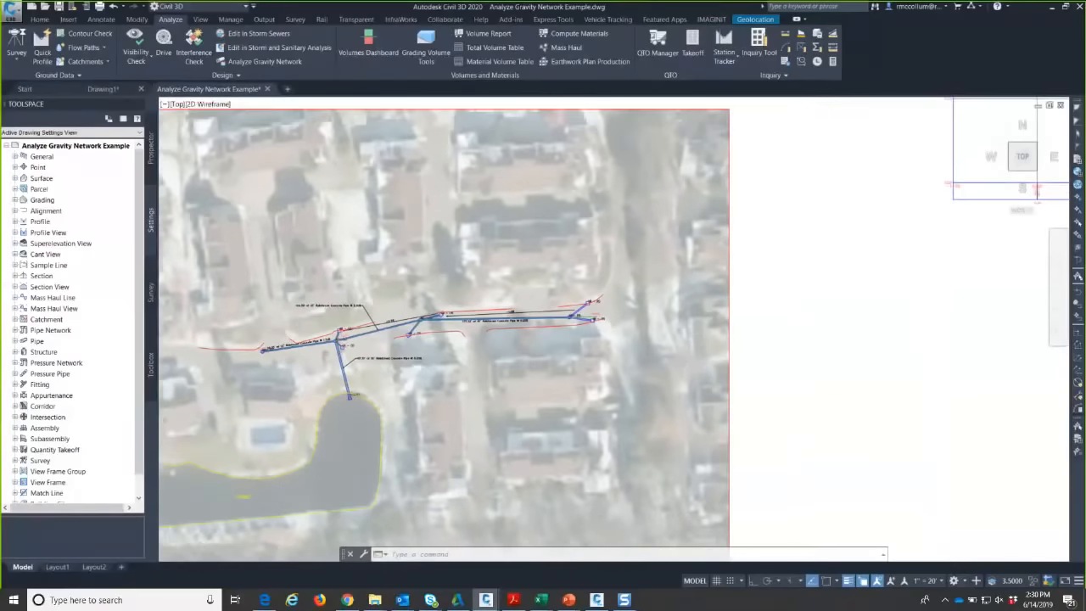
scroll(580, 315, "up", 3)
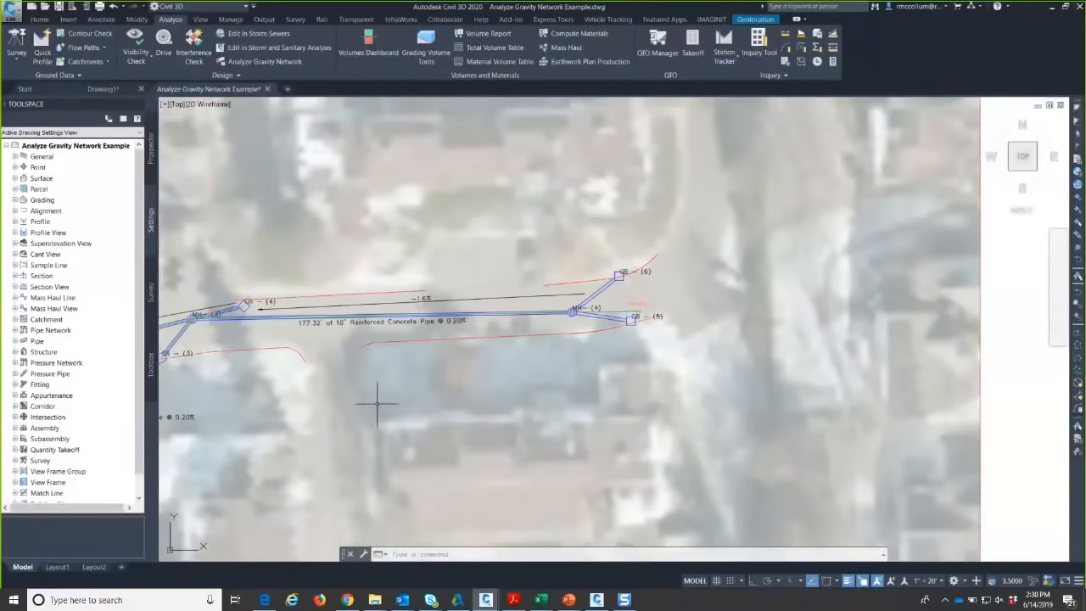
scroll(567, 342, "down", 2)
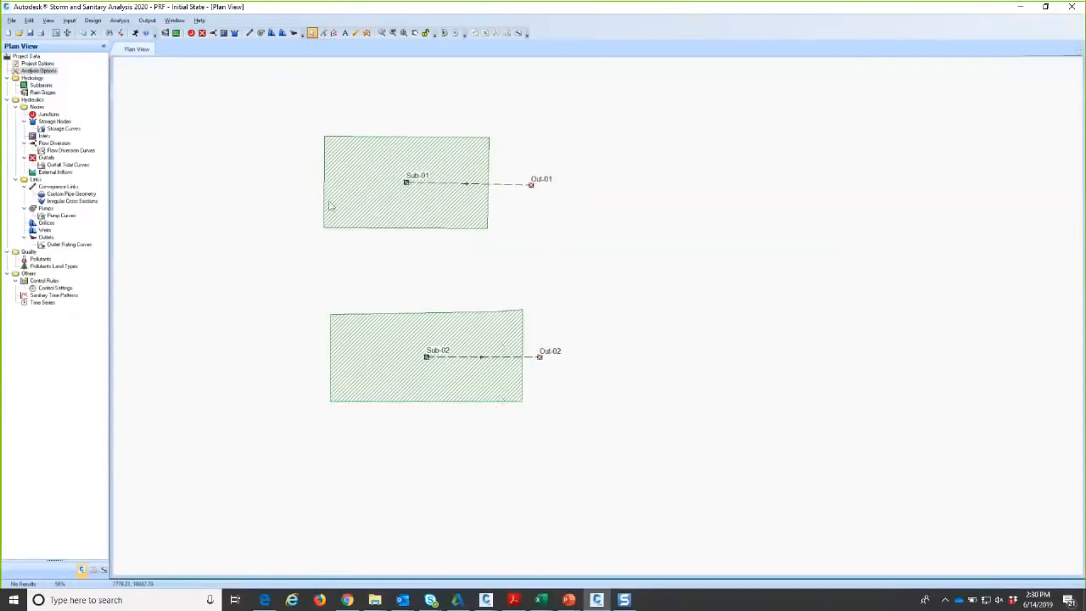
left_click_drag(203, 7, 246, 388)
left_click(523, 214)
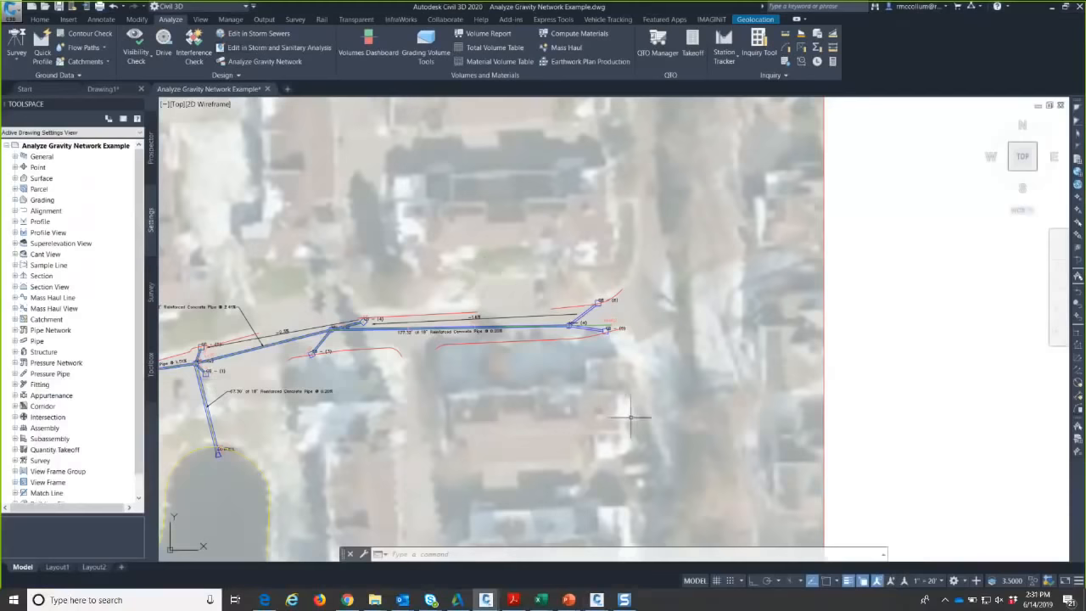
left_click(601, 600)
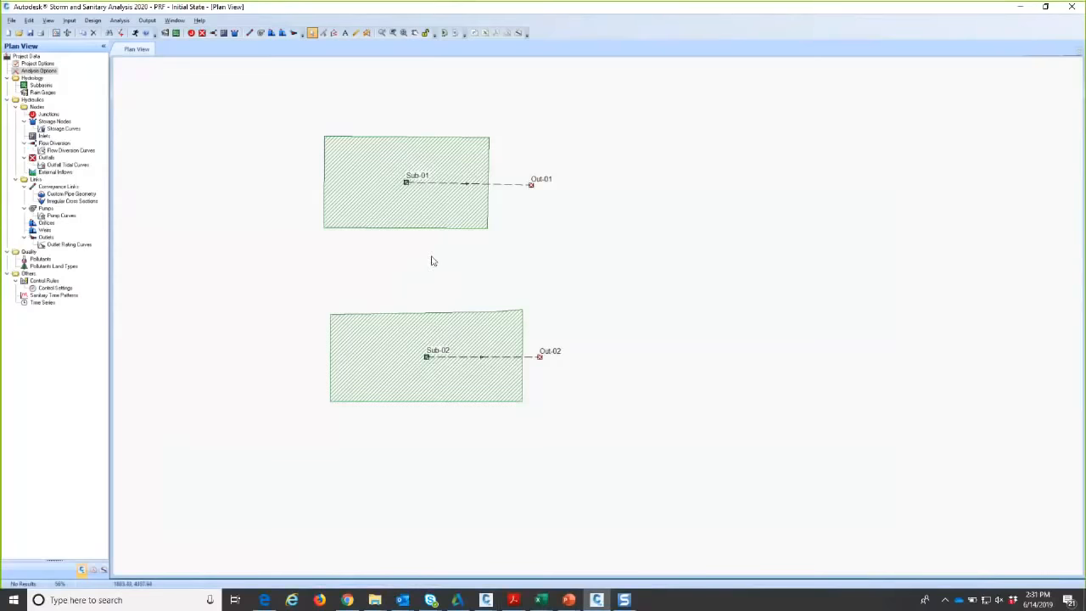
middle_click_drag(502, 287, 525, 332)
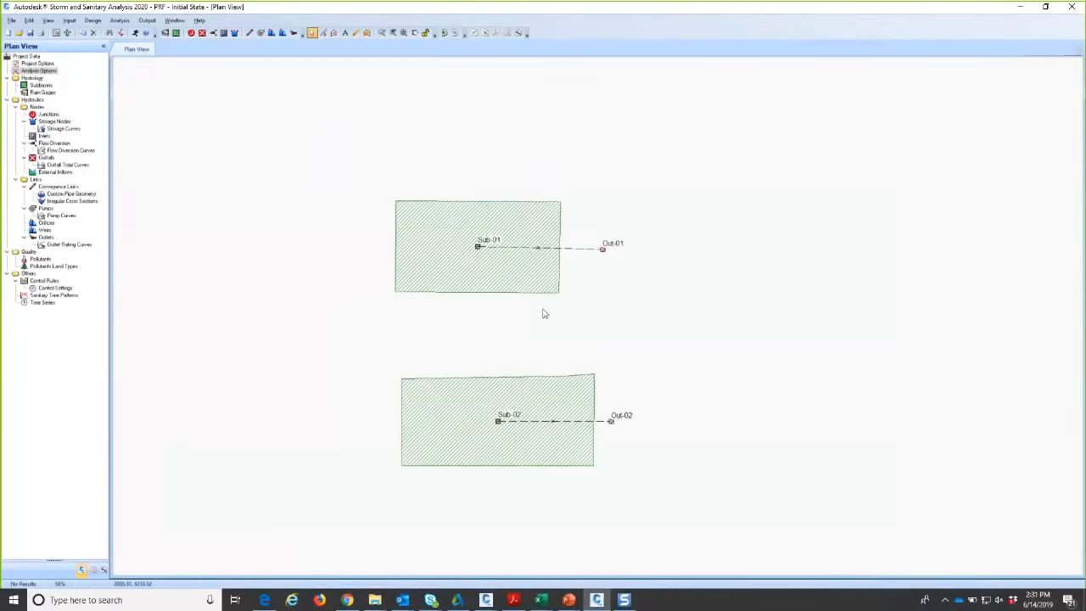
scroll(582, 284, "up", 1)
mouse_move(582, 285)
middle_mouse_down()
mouse_move(594, 306)
mouse_move(523, 272)
middle_mouse_up()
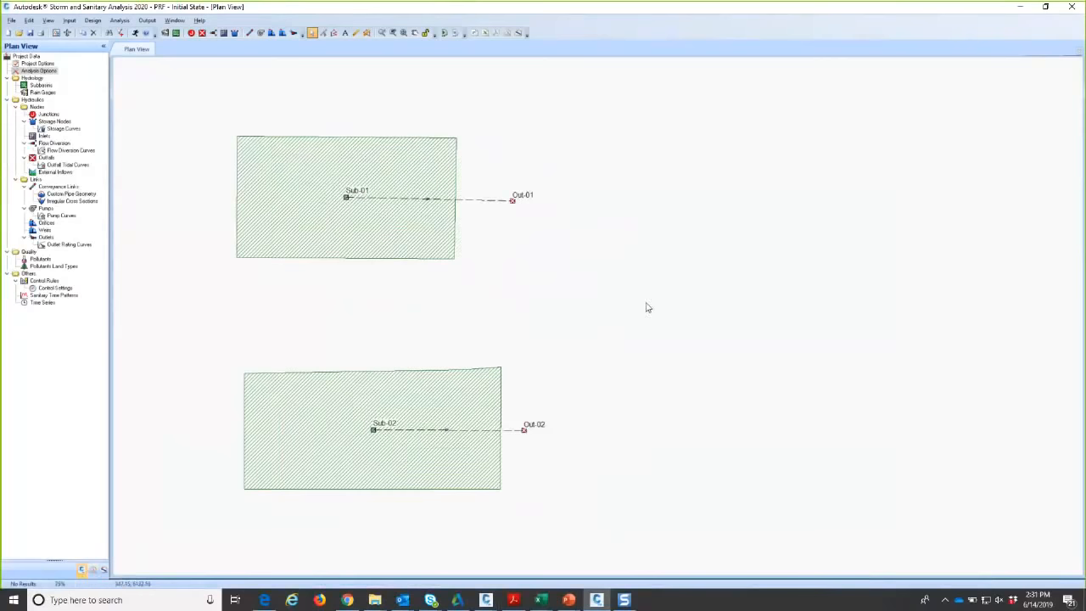
mouse_move(480, 286)
middle_mouse_down()
mouse_move(517, 294)
mouse_move(505, 315)
middle_mouse_up()
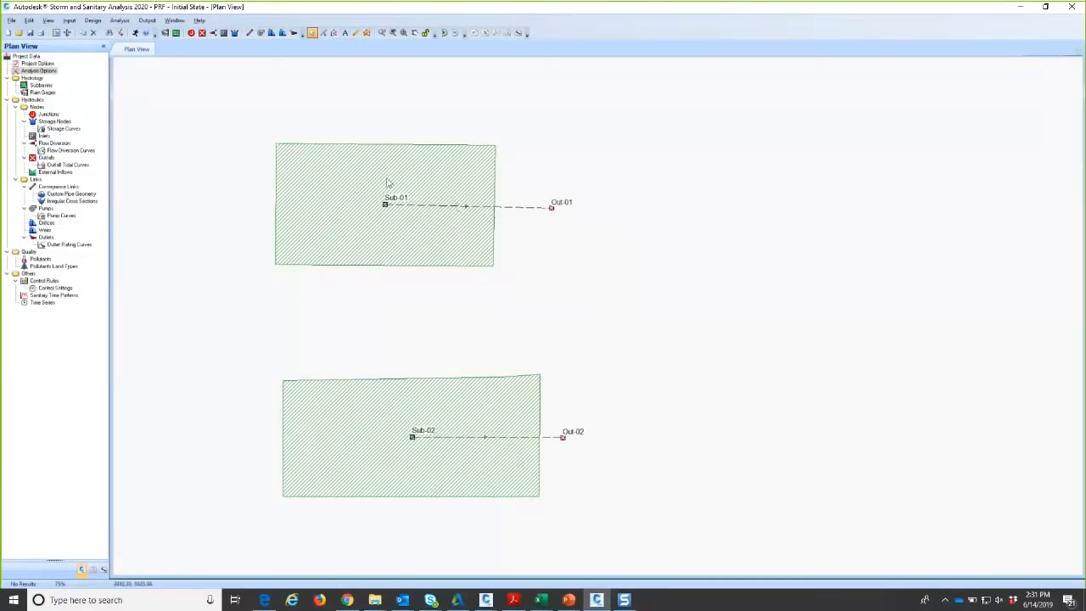
double_click(44, 86)
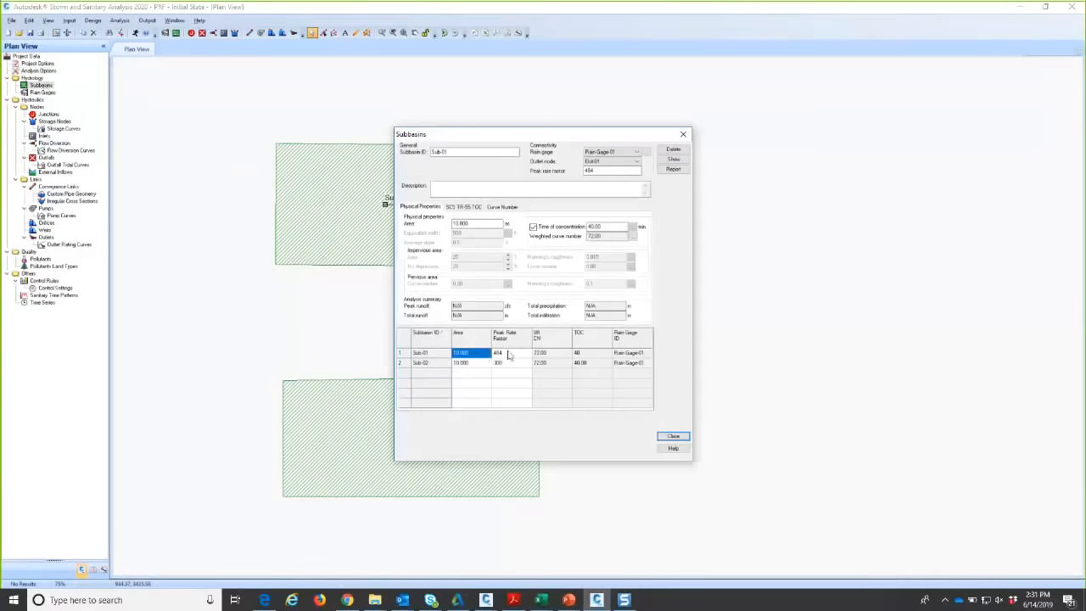
left_click(592, 354)
left_click(591, 363)
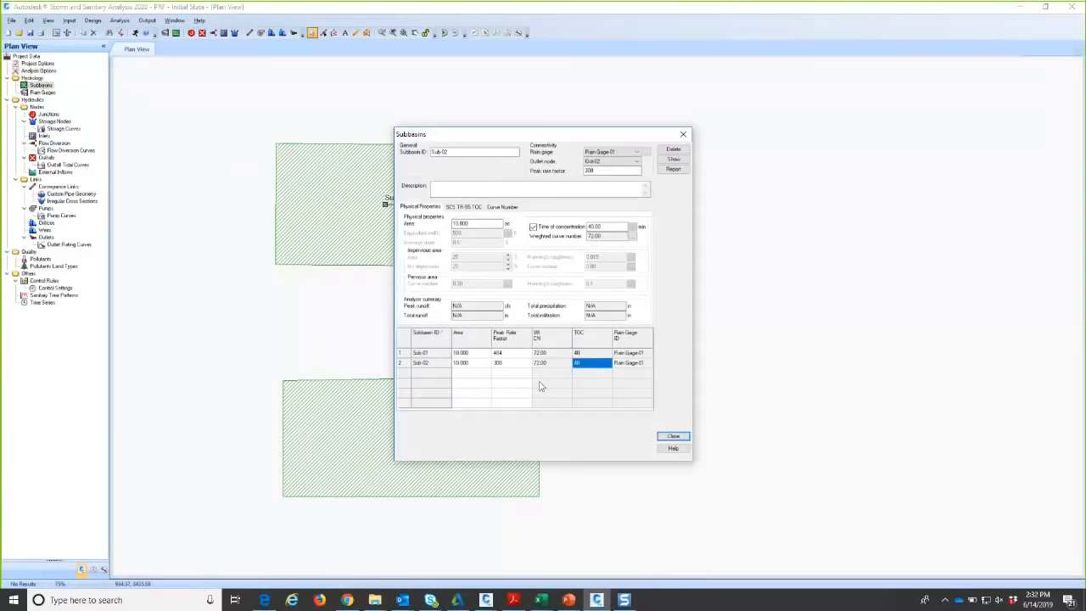
left_click(673, 437)
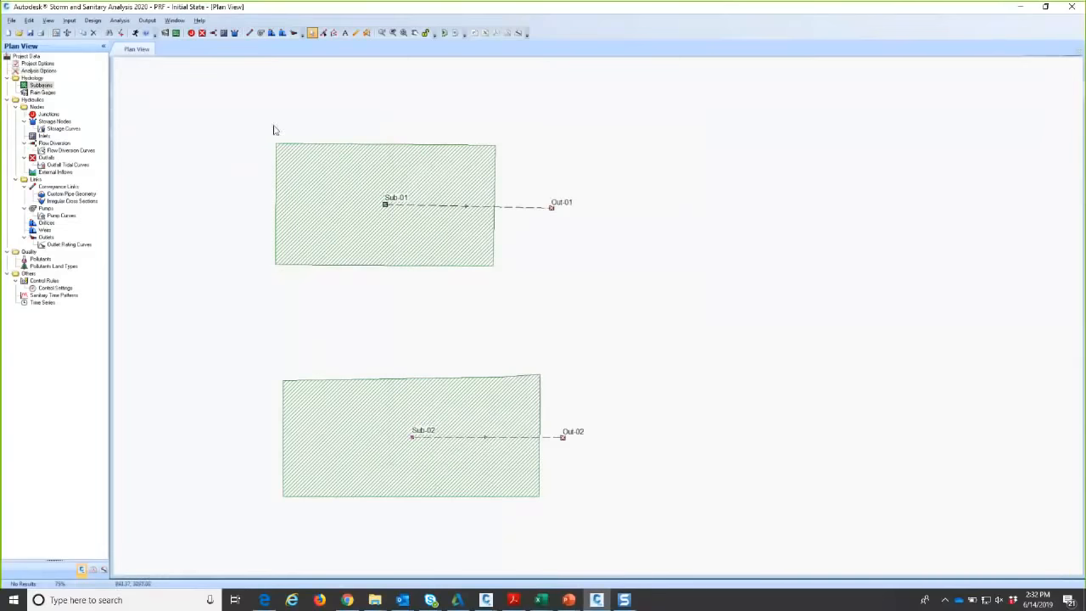
- Run the SSA analysis, dismiss the report, and plot Sub-02's runoff hydrograph (8.82 cfs peak)
left_click(136, 33)
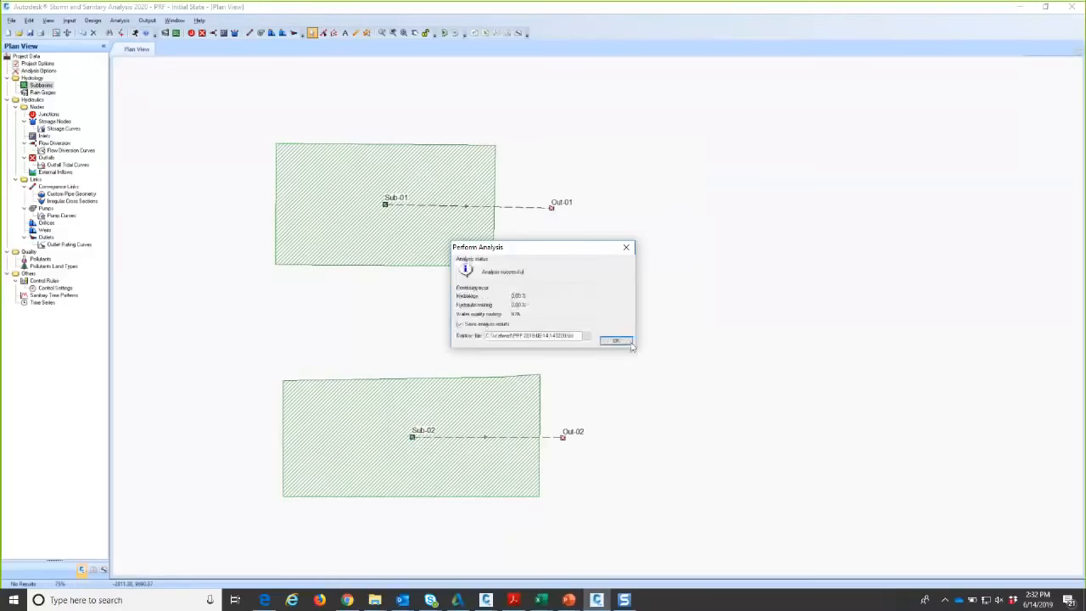
key("Return")
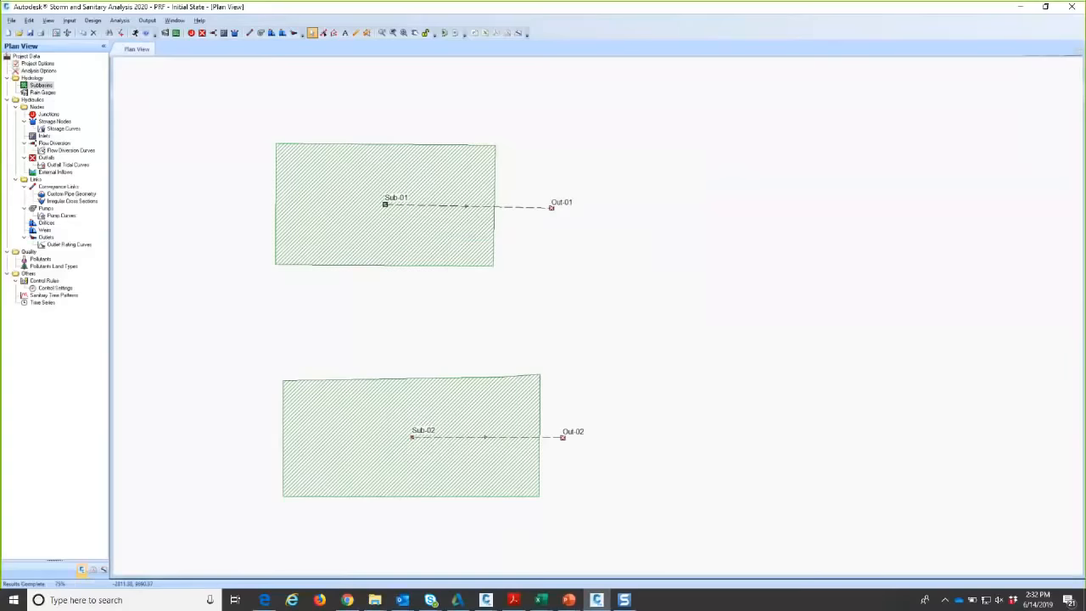
left_click(93, 570)
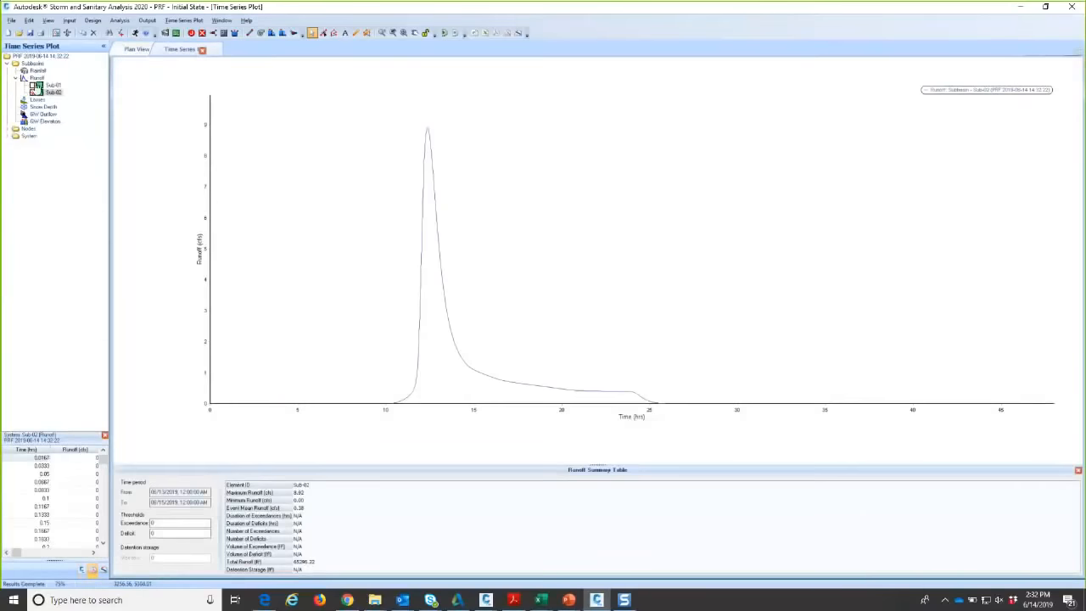
- Add Sub-01's runoff curve to the plot and zoom along both hydrographs' rising limbs, peaks and recessions
left_click(33, 86)
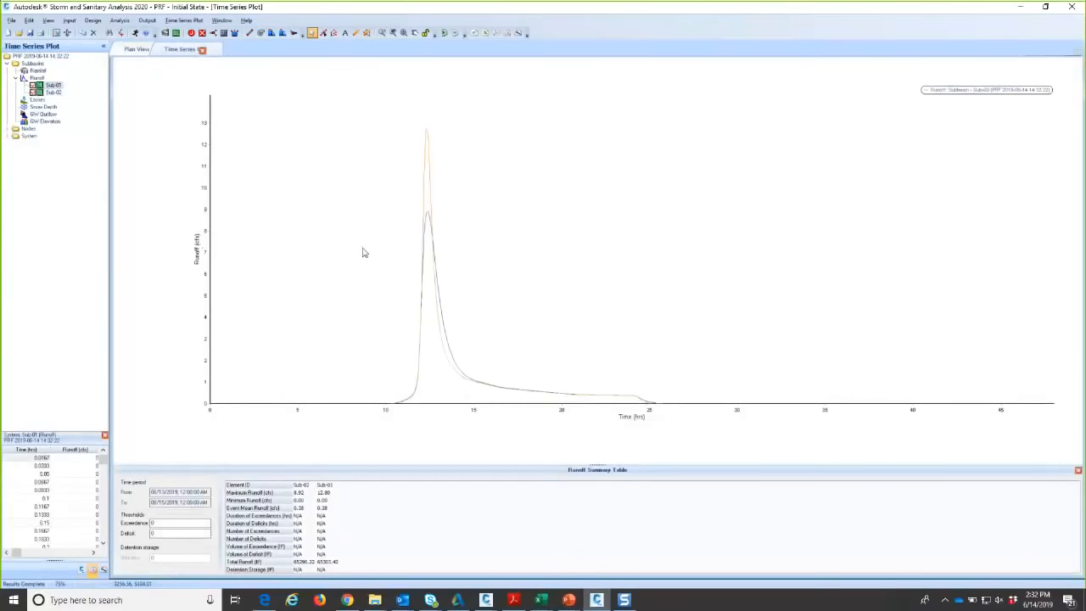
scroll(432, 255, "up", 2)
scroll(434, 255, "up", 2)
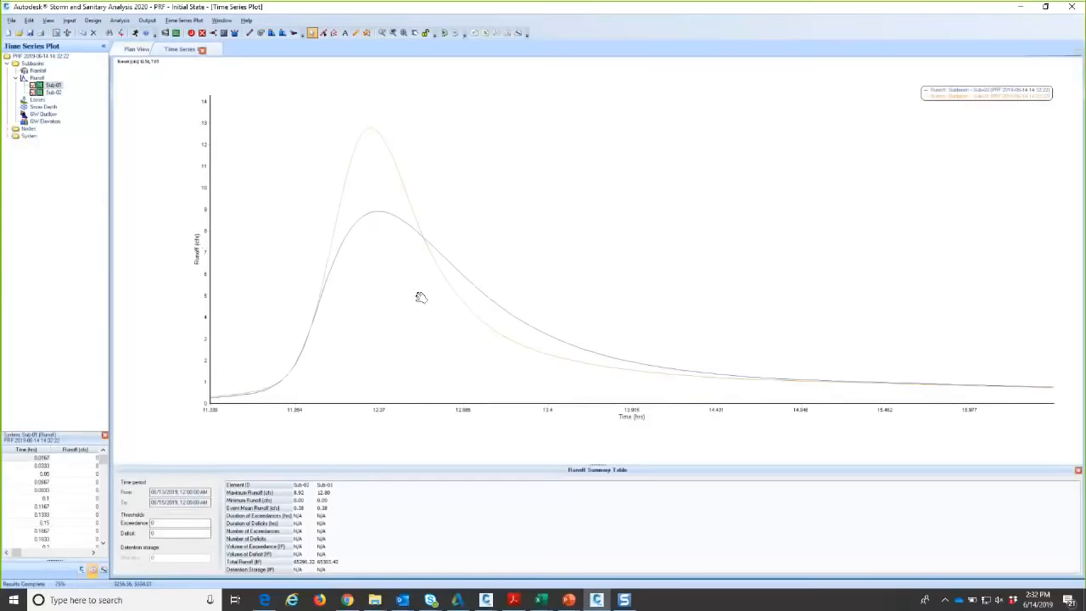
scroll(422, 296, "up", 1)
scroll(511, 299, "down", 2)
left_click_drag(511, 298, 380, 279)
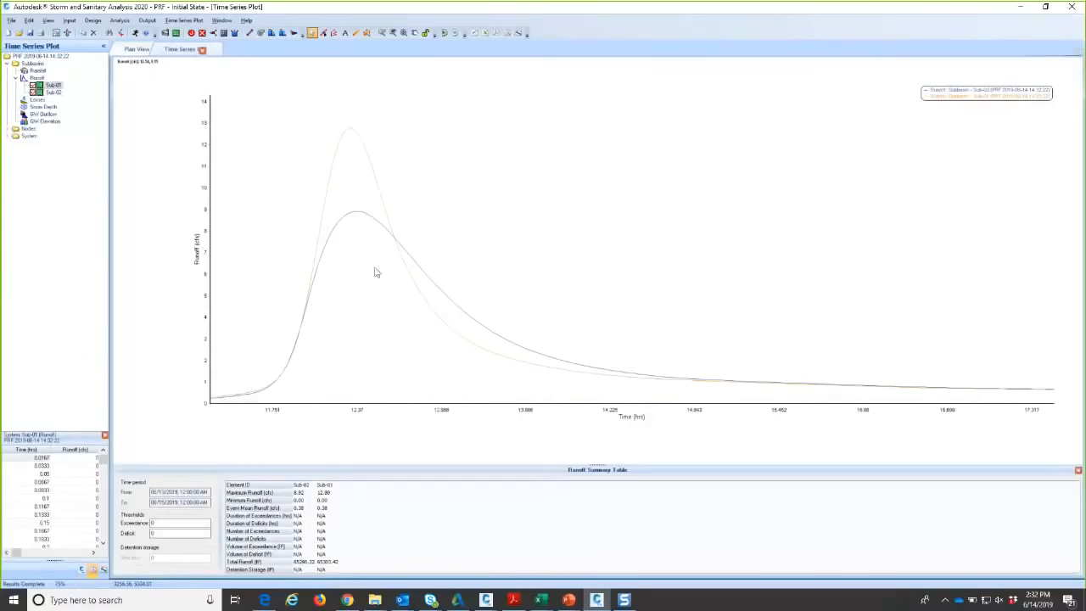
scroll(356, 141, "up", 2)
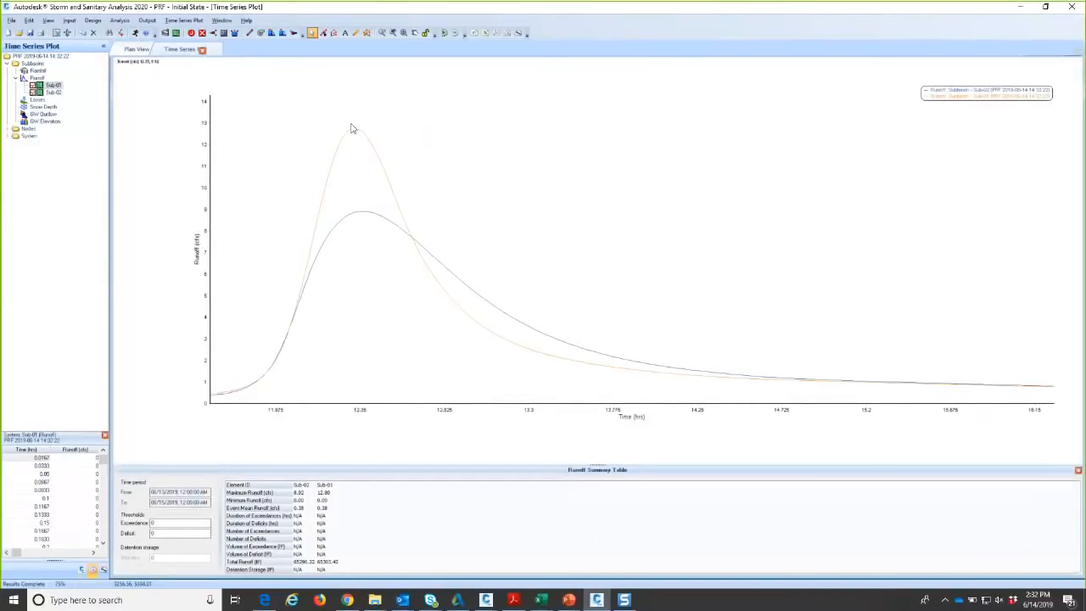
mouse_move(291, 365)
left_mouse_down()
mouse_move(557, 346)
mouse_move(279, 382)
left_mouse_up()
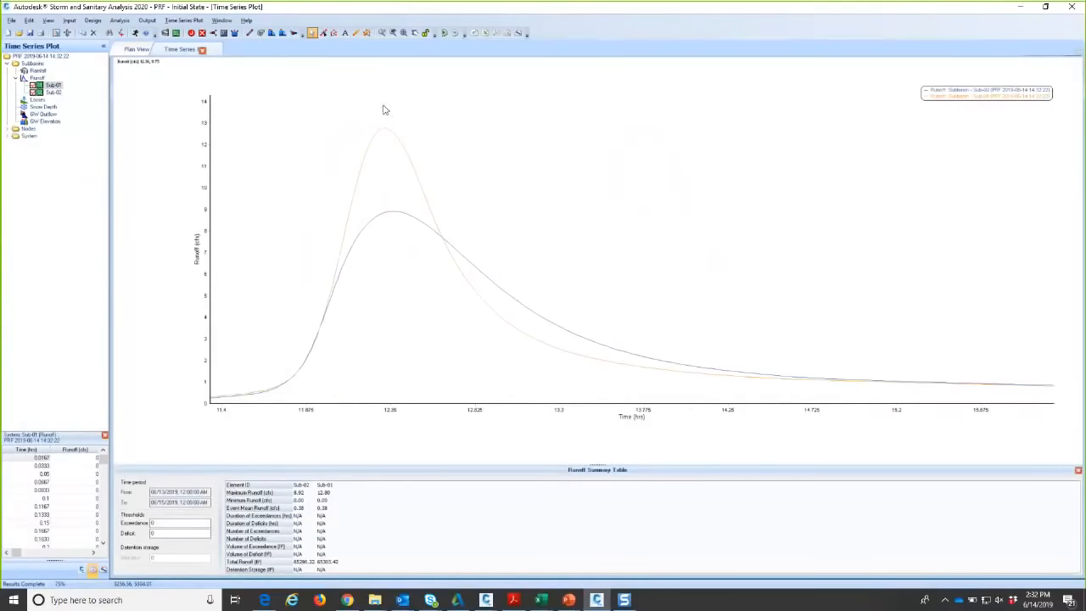
left_click_drag(751, 383, 331, 377)
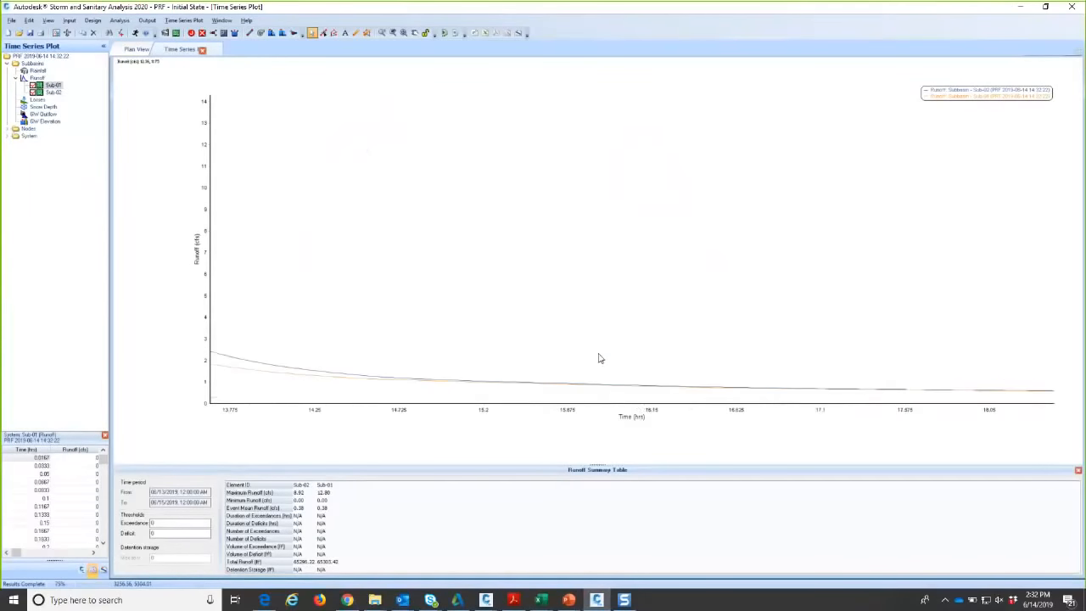
left_click_drag(793, 382, 420, 351)
scroll(895, 390, "down", 6)
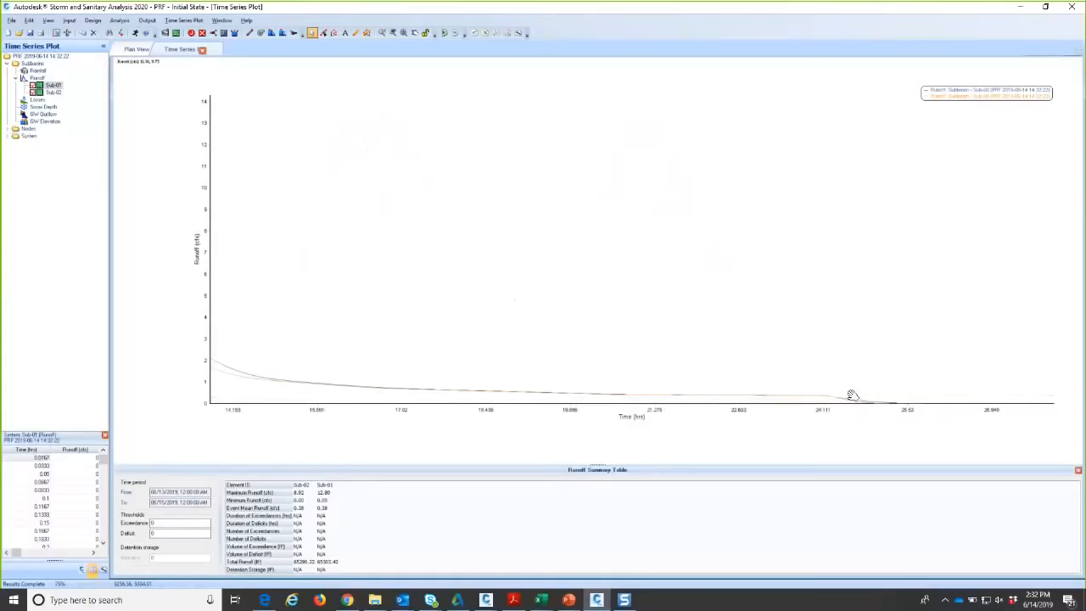
left_click_drag(983, 383, 1005, 382)
scroll(424, 296, "up", 3)
left_click_drag(386, 291, 696, 296)
scroll(519, 237, "up", 2)
scroll(527, 231, "up", 1)
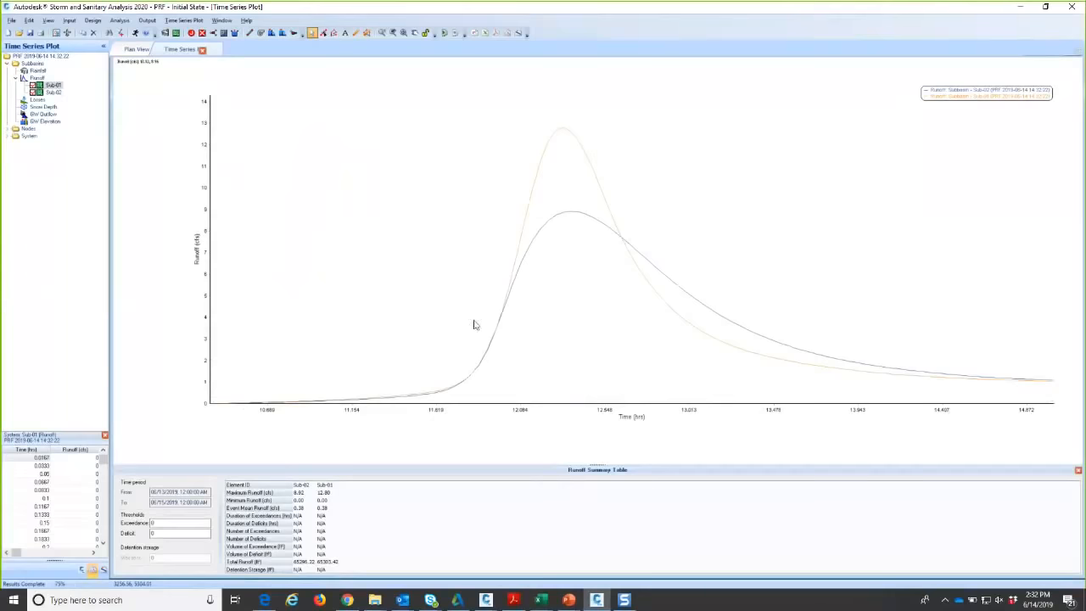
left_click_drag(605, 226, 231, 214)
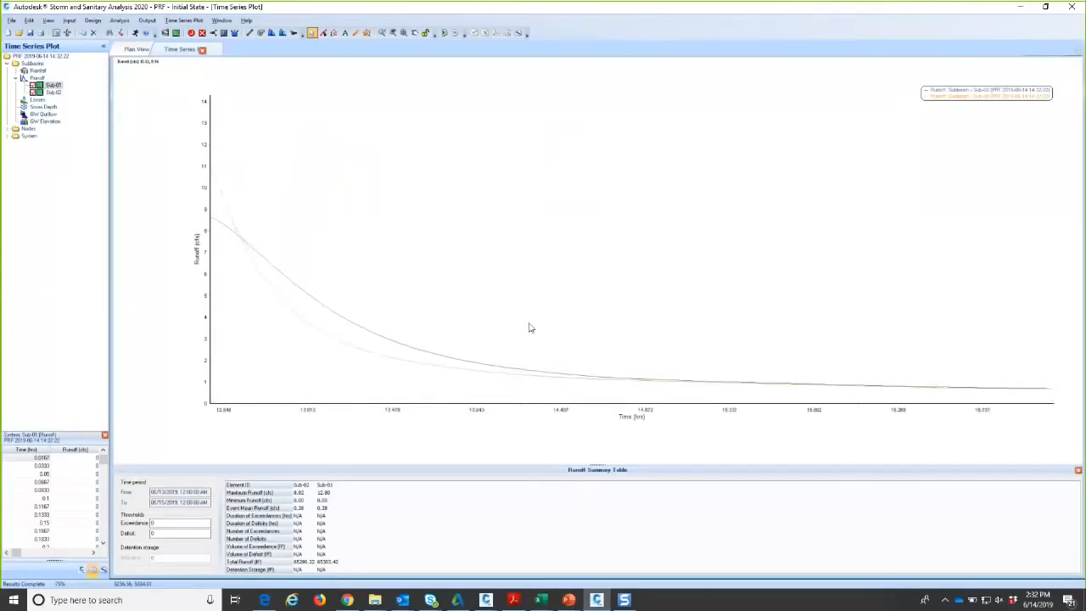
left_click_drag(629, 334, 833, 327)
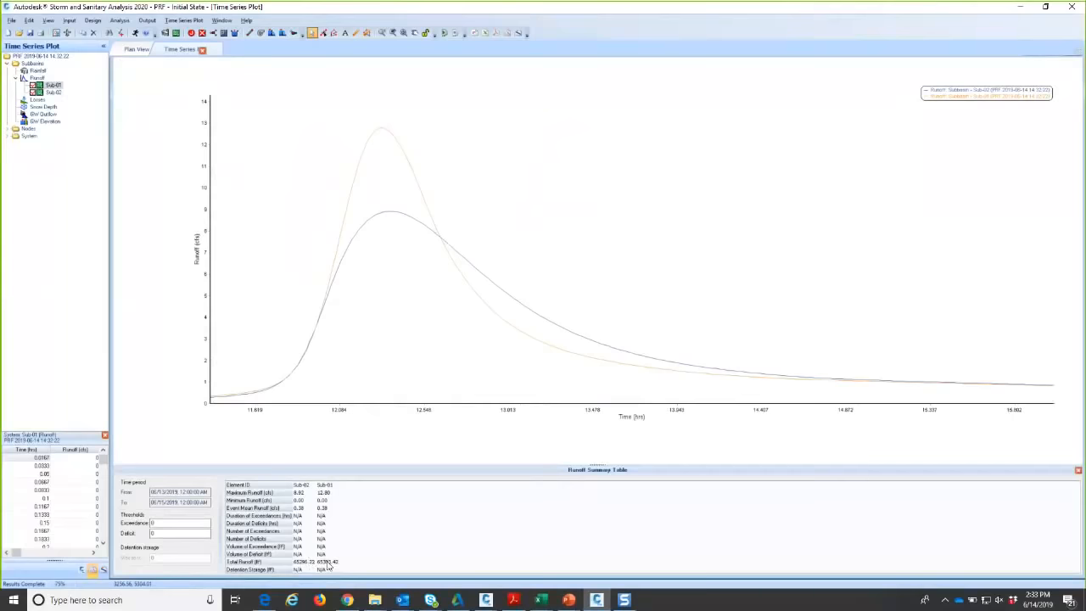
- Check the subbasin plan view, return to the hydrograph plot, then go back to the presentation slide
left_click(138, 49)
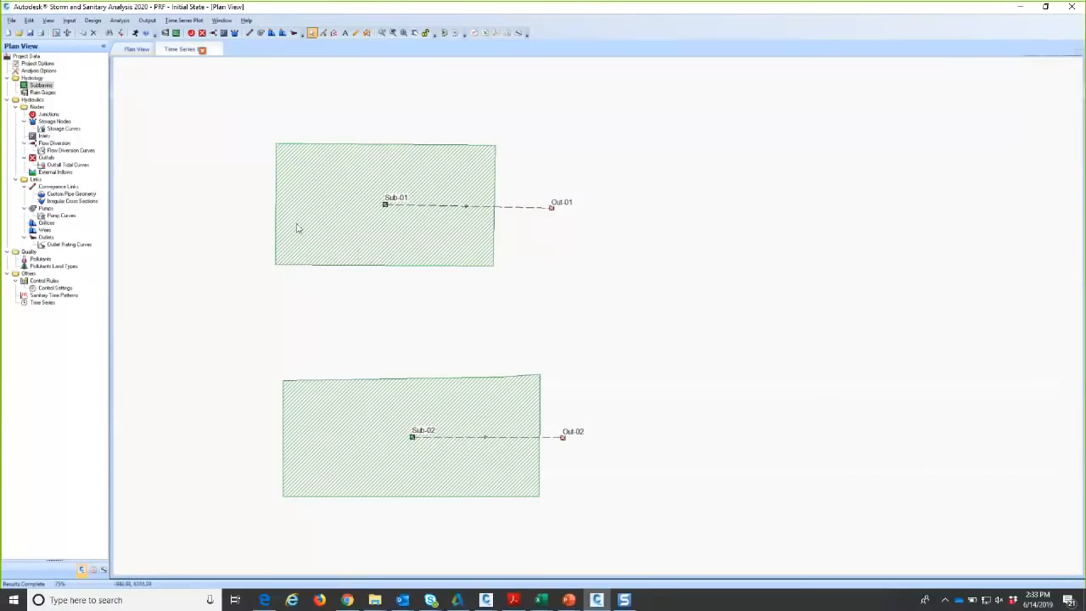
left_click(180, 51)
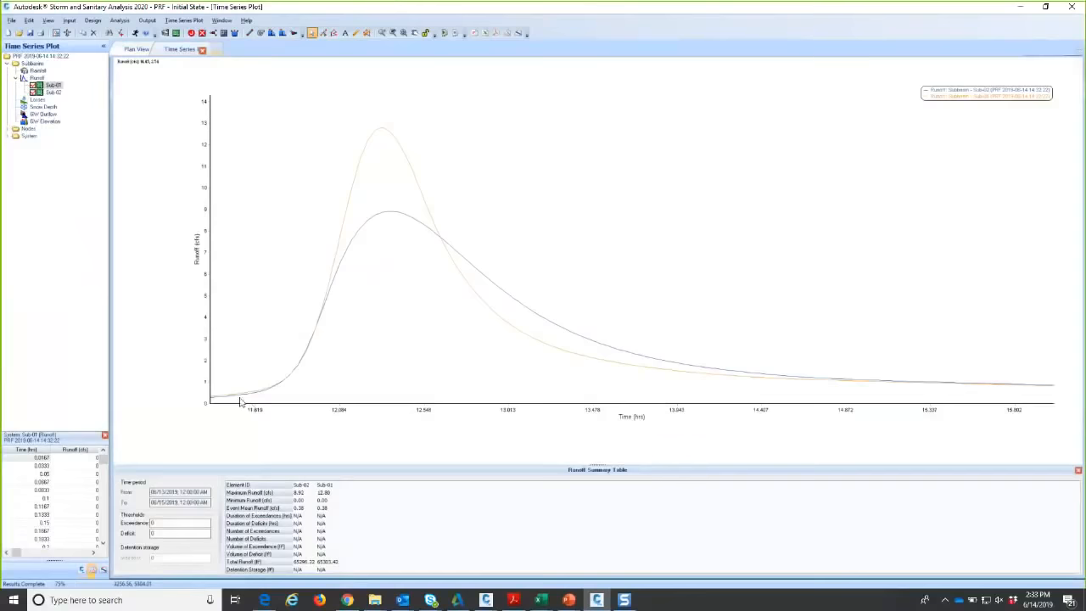
left_click_drag(395, 376, 450, 348)
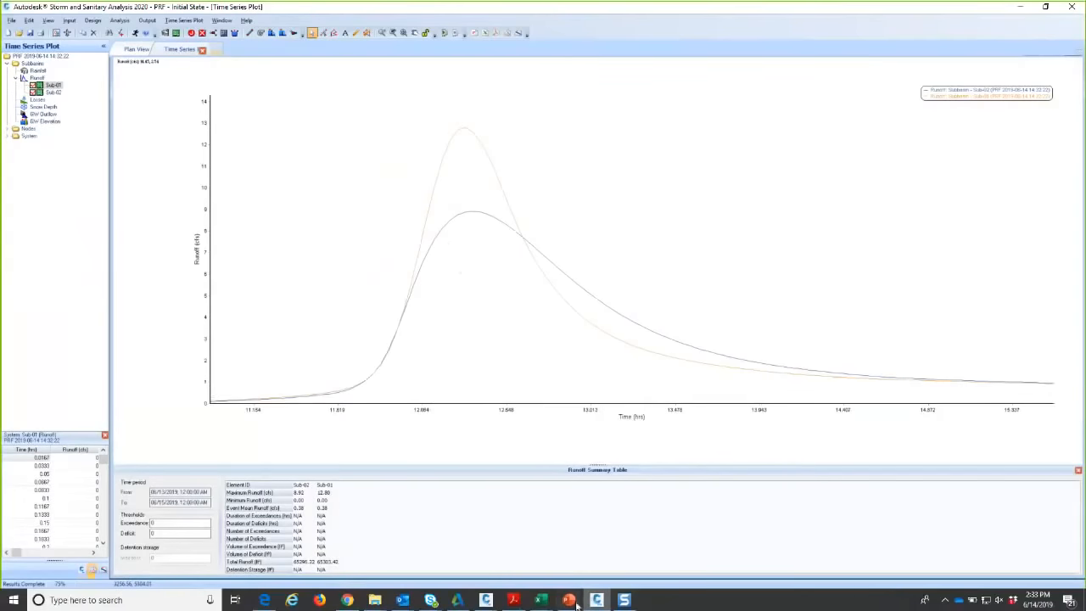
mouse_move(568, 599)
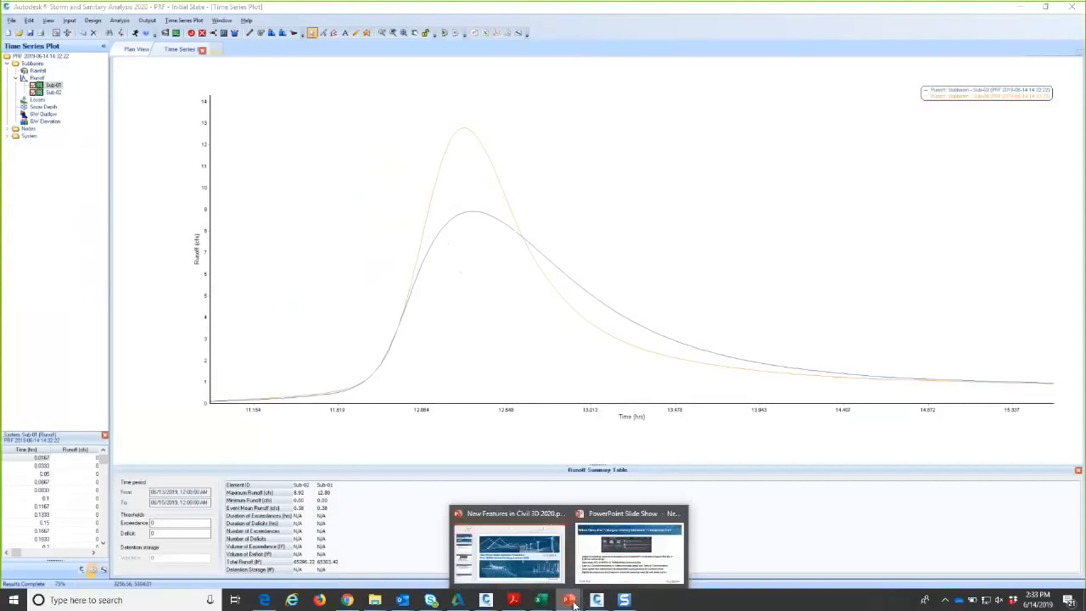
left_click(623, 575)
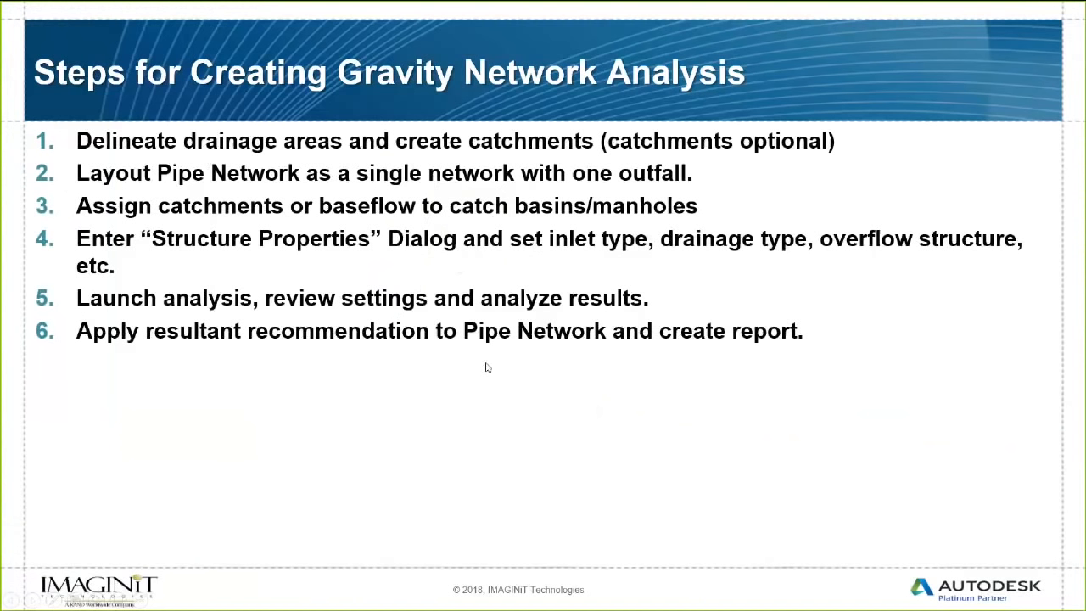